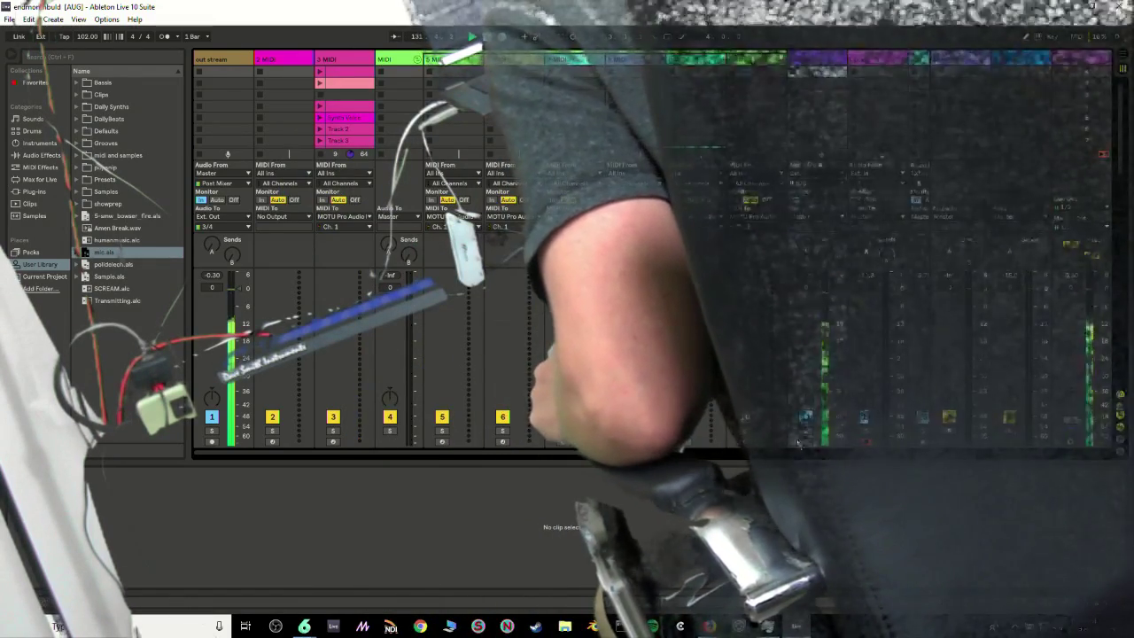
Collapse the detail area beneath the mixer to enlarge the Session View's clip grid
drag(682, 453, 784, 453)
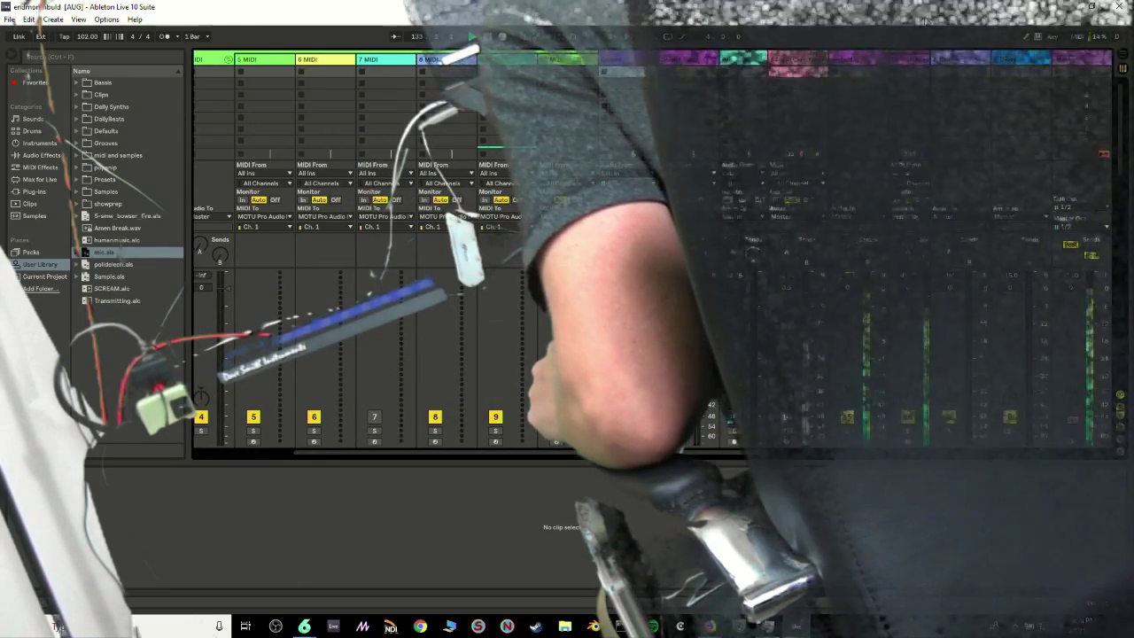
click(860, 62)
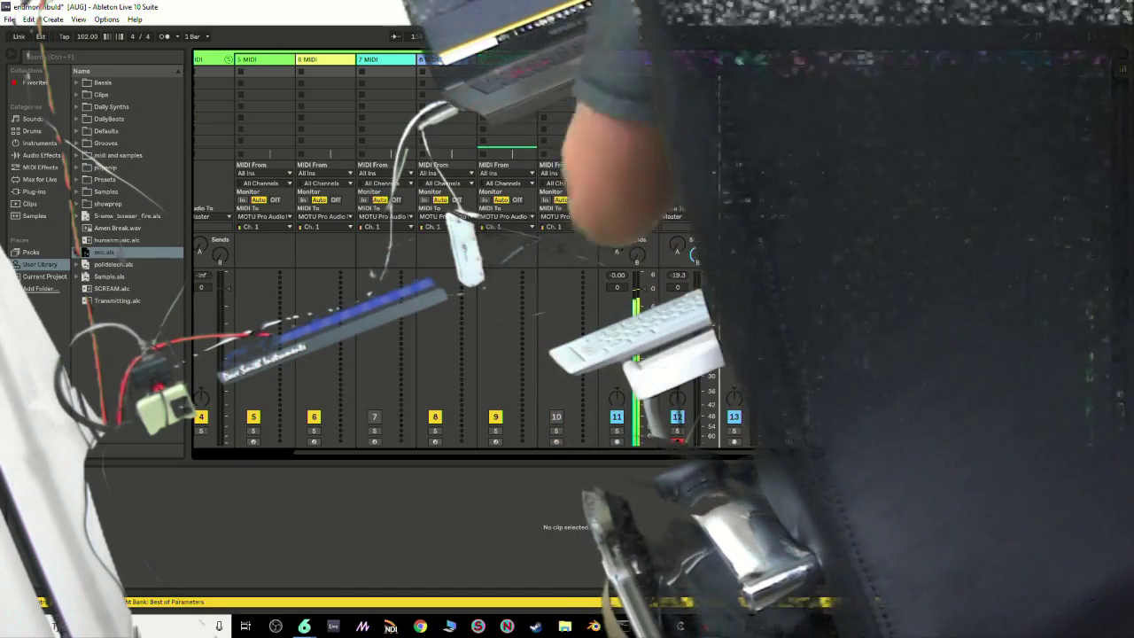
scroll(469, 252, right, 3)
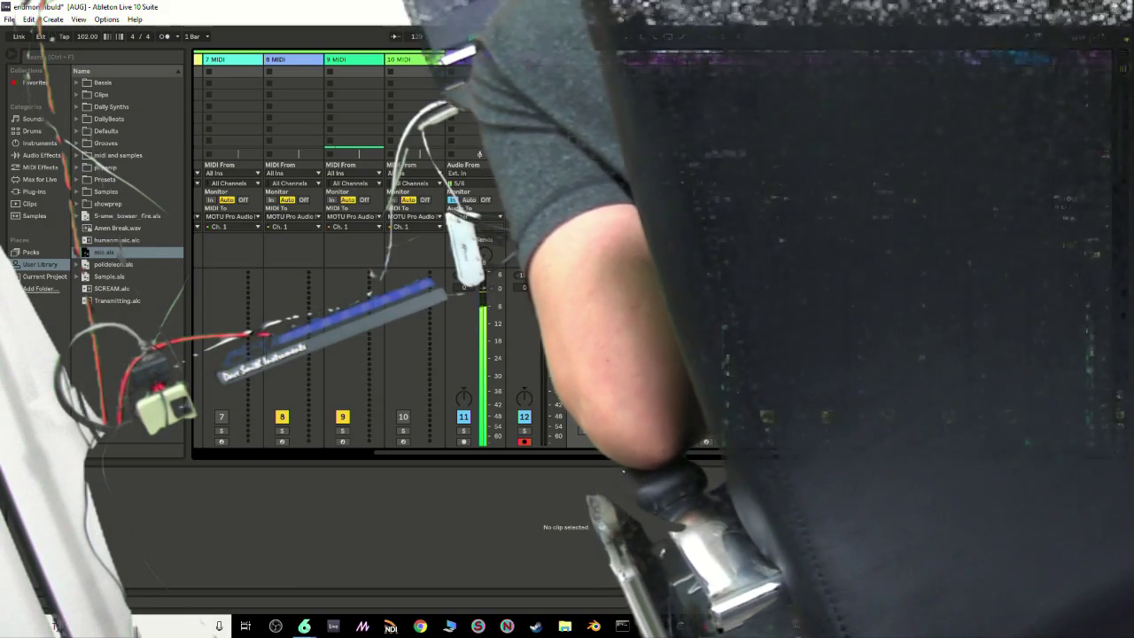
drag(623, 476, 623, 587)
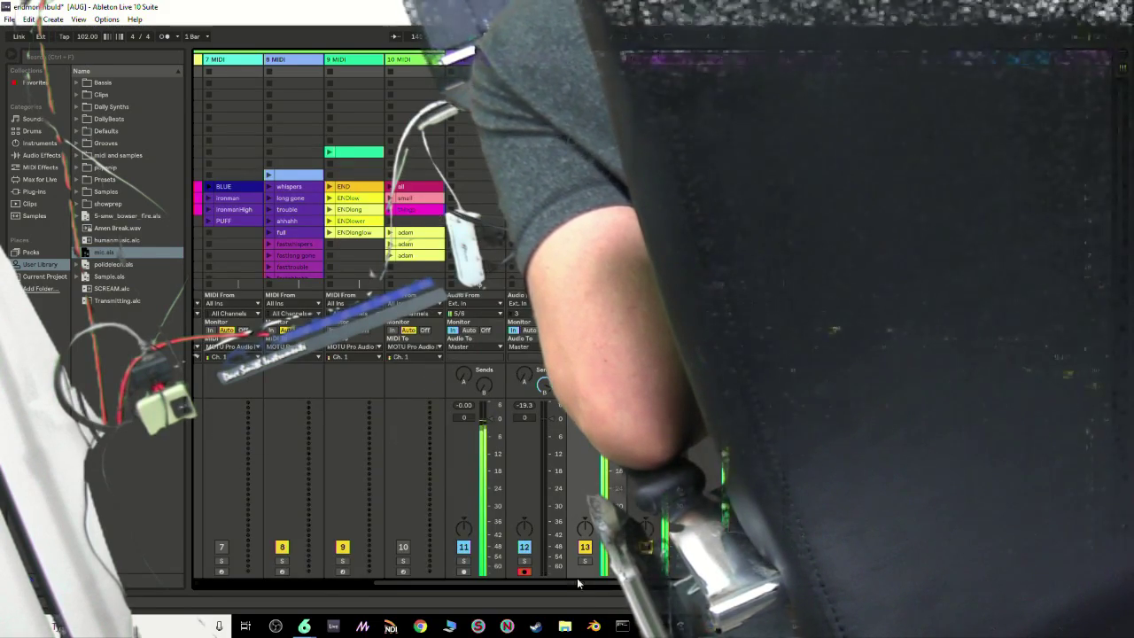
drag(571, 580, 370, 584)
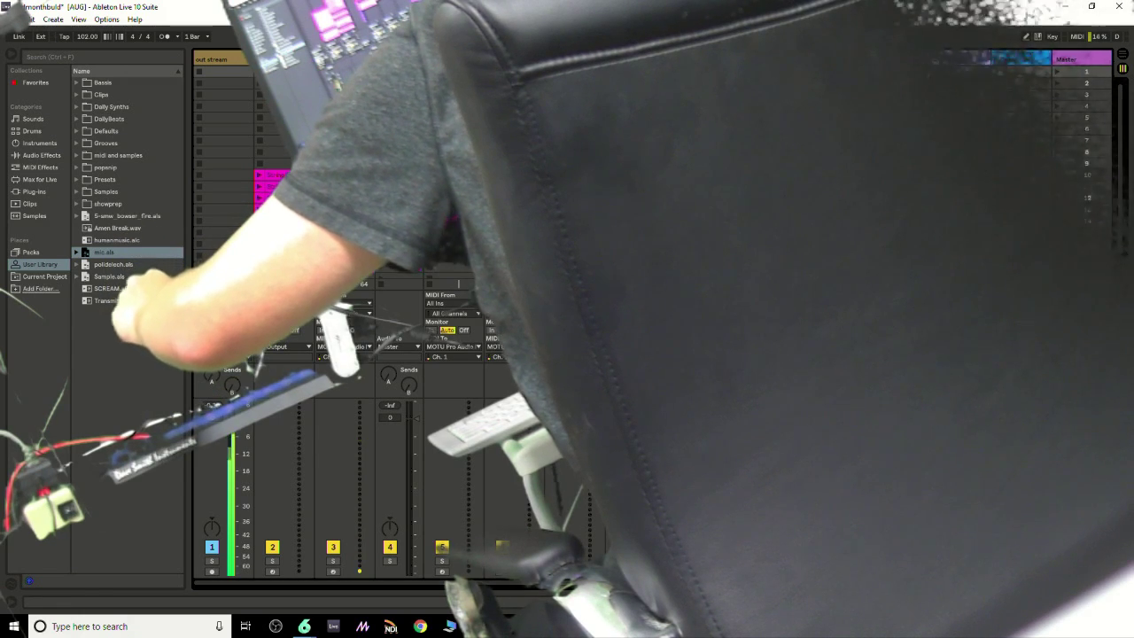
Fold the green MIDI group track 4 and bring the lower scenes into view
click(416, 59)
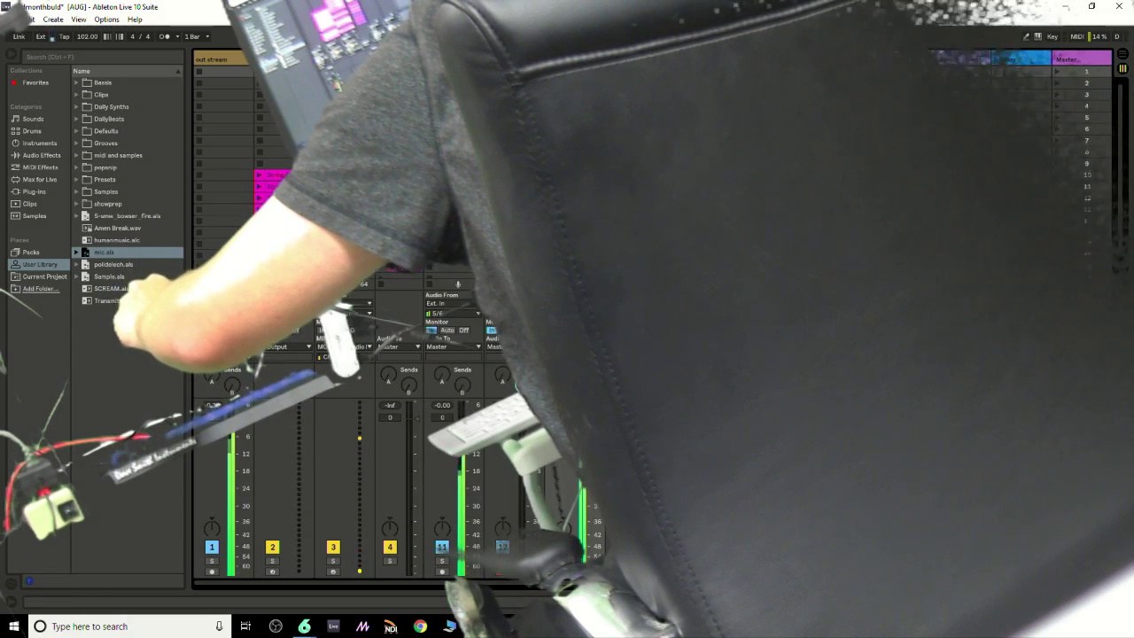
scroll(531, 170, down, 2)
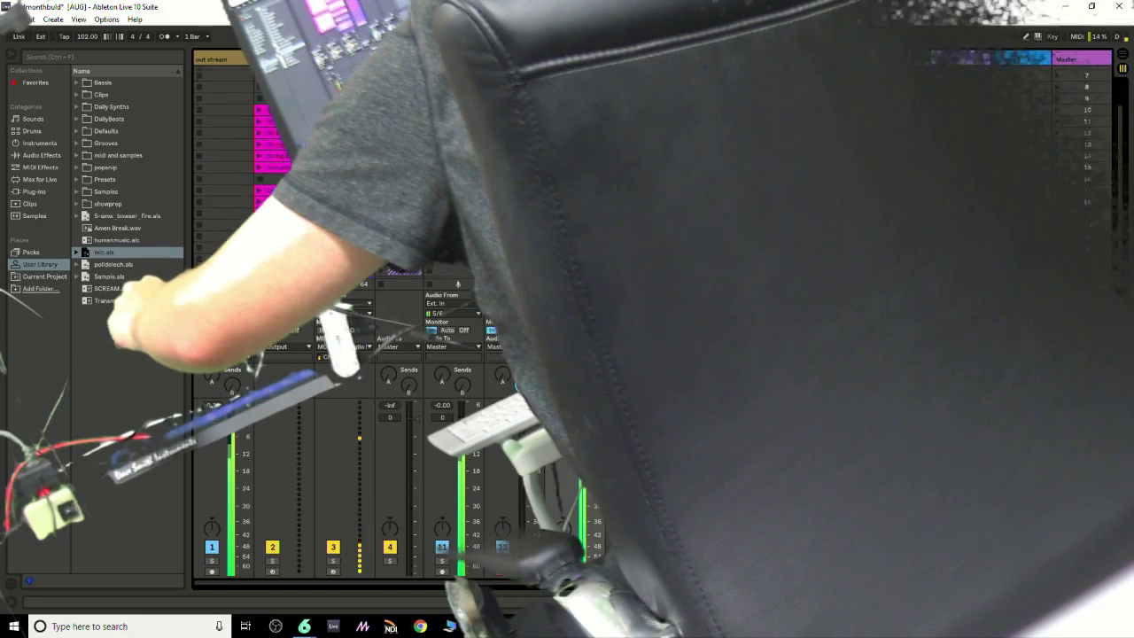
scroll(532, 170, down, 3)
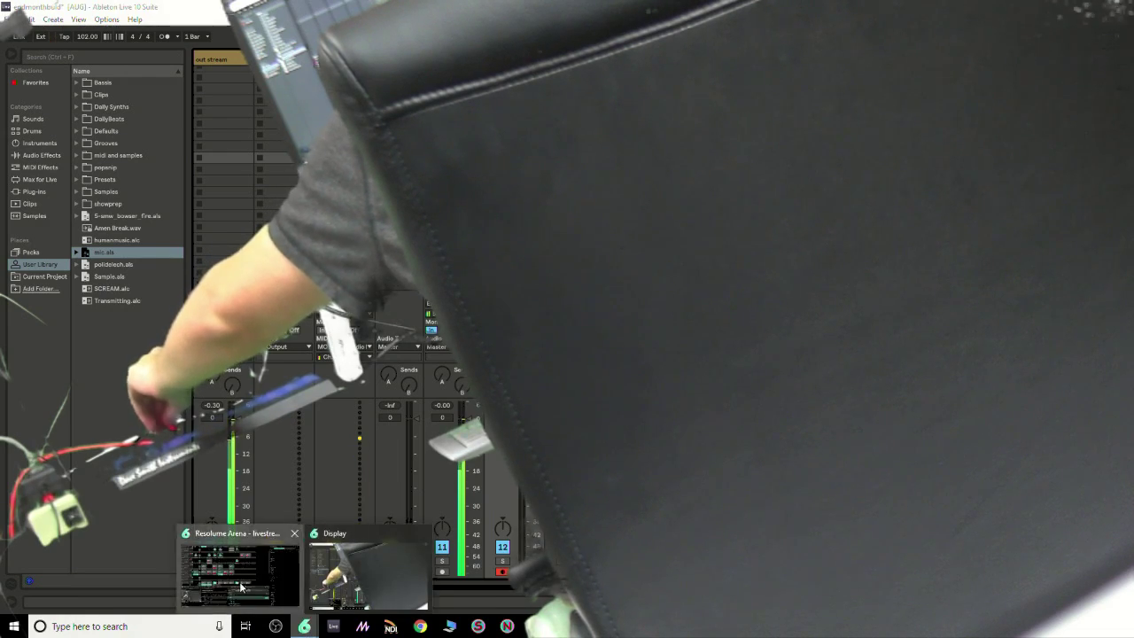
click(239, 574)
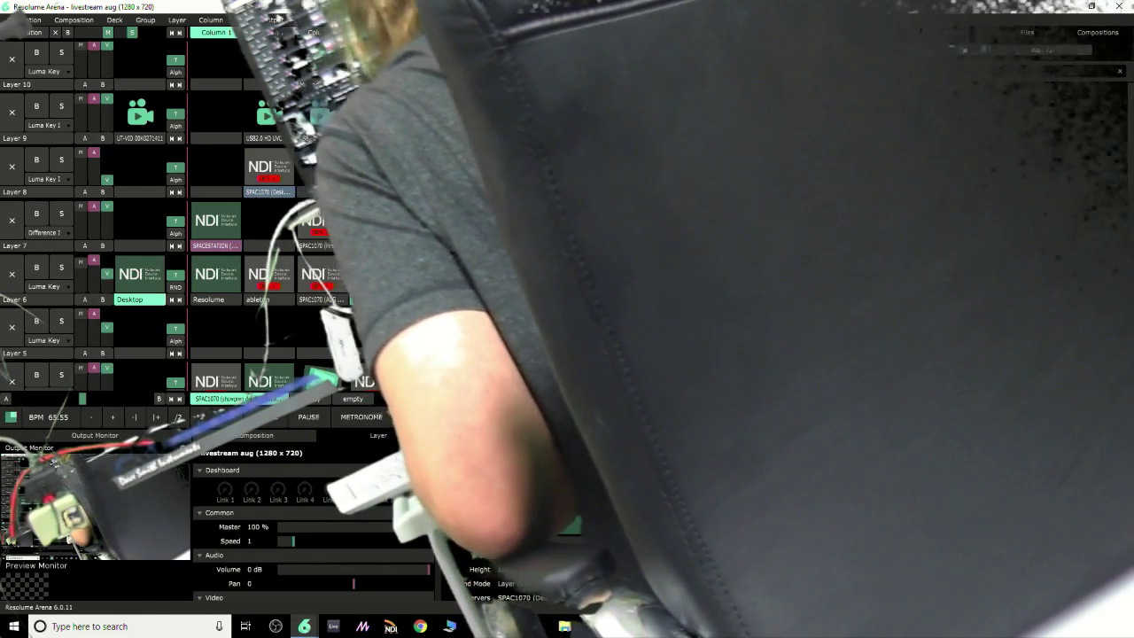
key(alt+Tab)
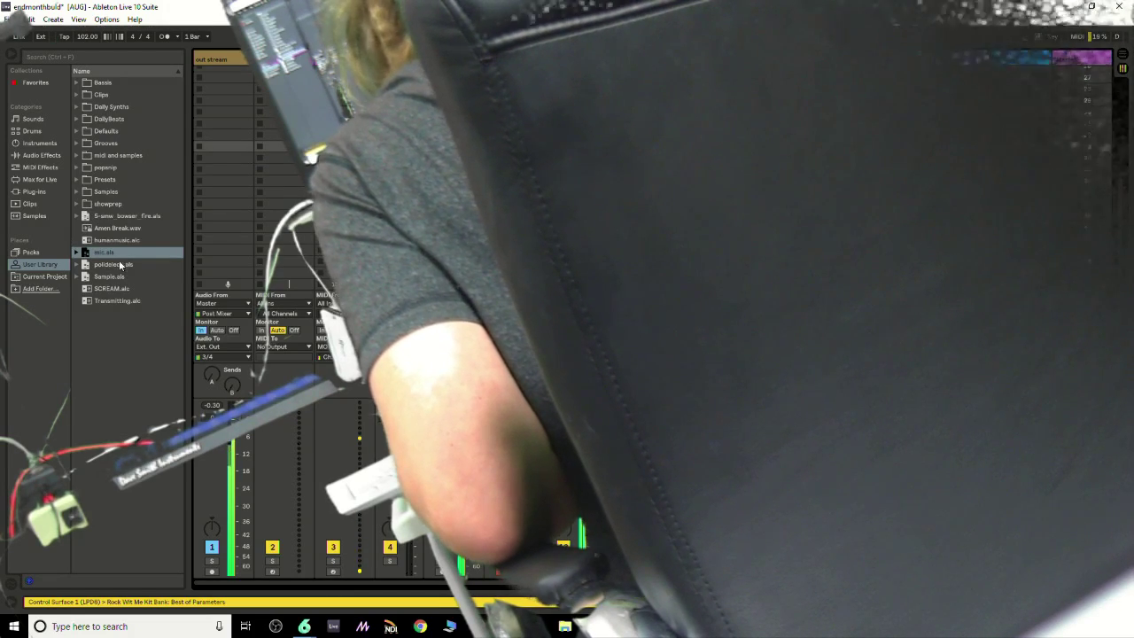
Load the betafish.alc clip from the User Library's DailyBeats folder into the session
click(81, 118)
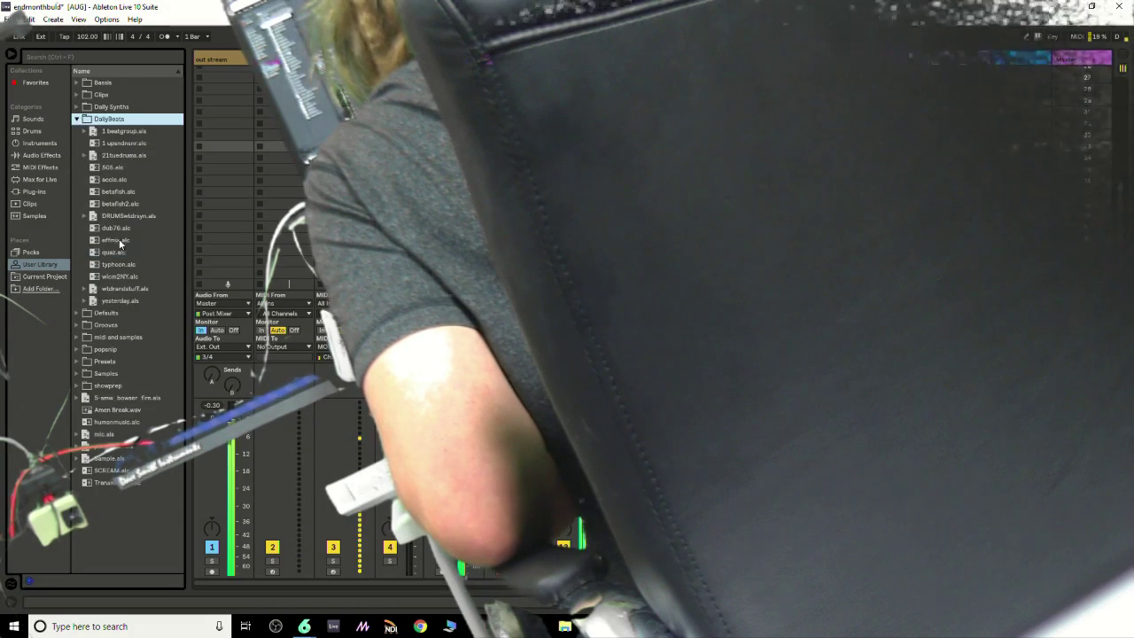
click(112, 194)
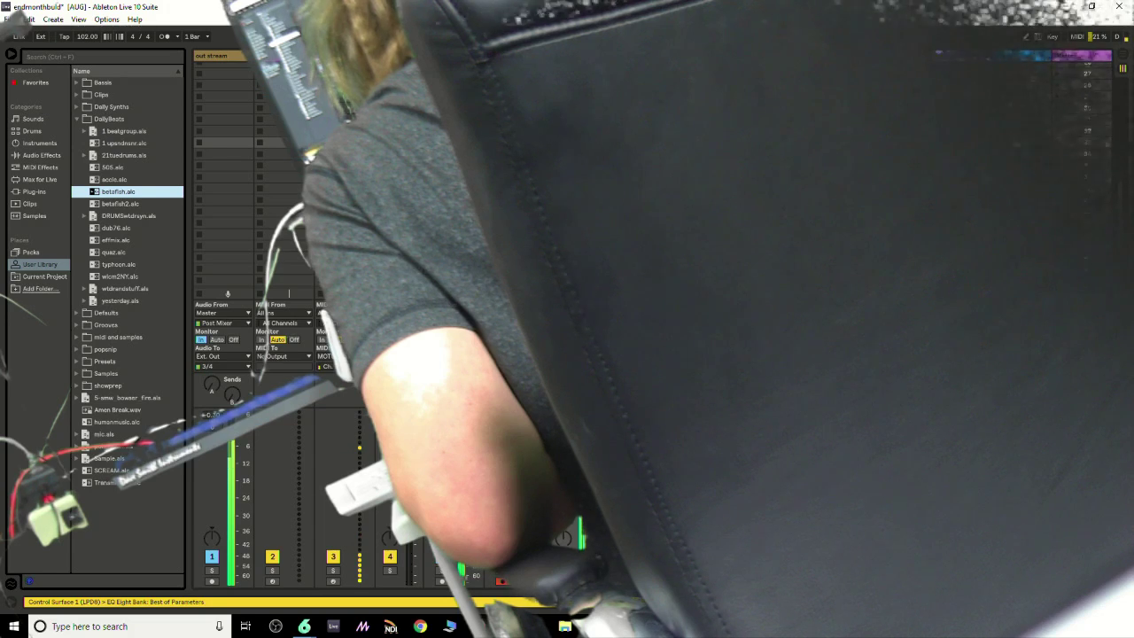
click(638, 119)
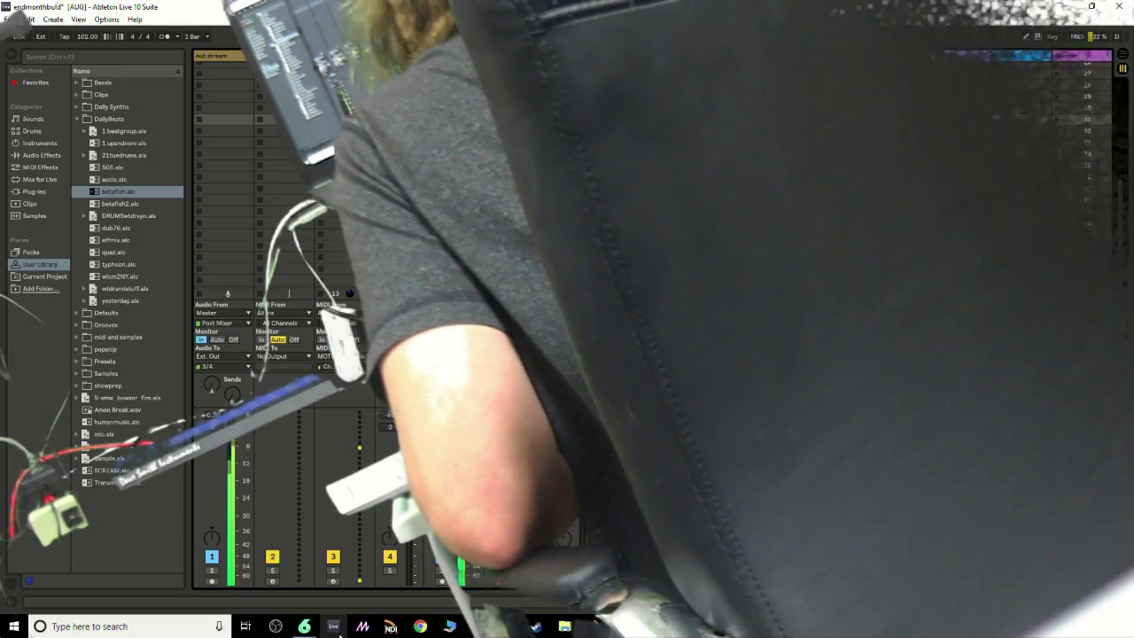
Switch to Resolume Arena, fade out the Layer 9 camera overlay, and return to Ableton Live
click(305, 627)
click(254, 577)
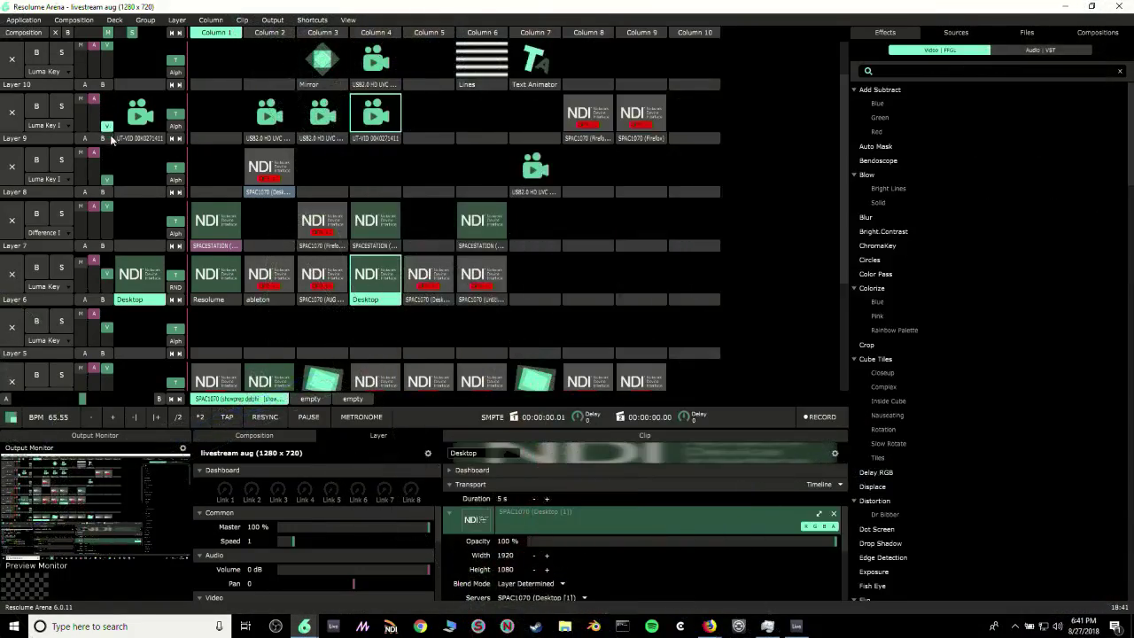
click(797, 626)
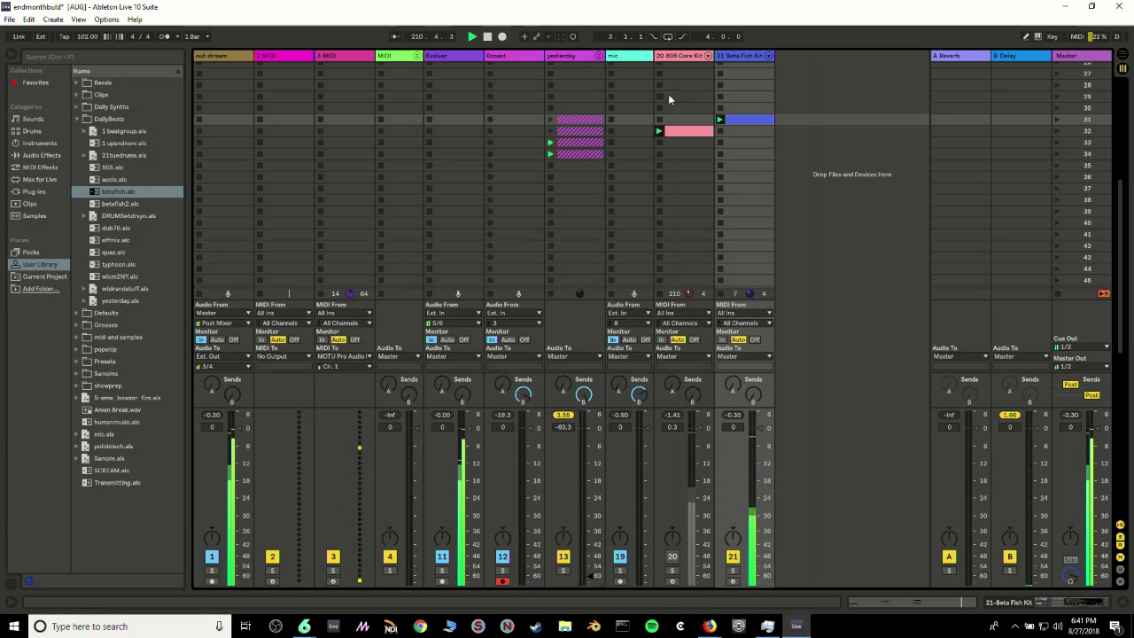
Pick EQ Eight from the audio effects and open the 808 Core Kit track's device chain
click(671, 56)
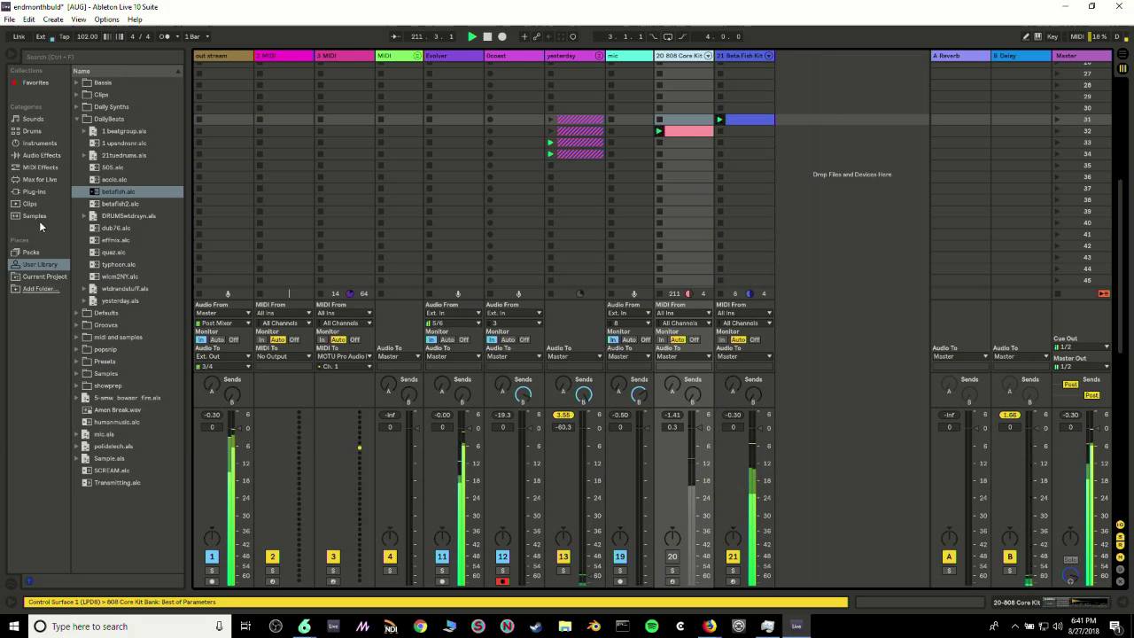
click(42, 155)
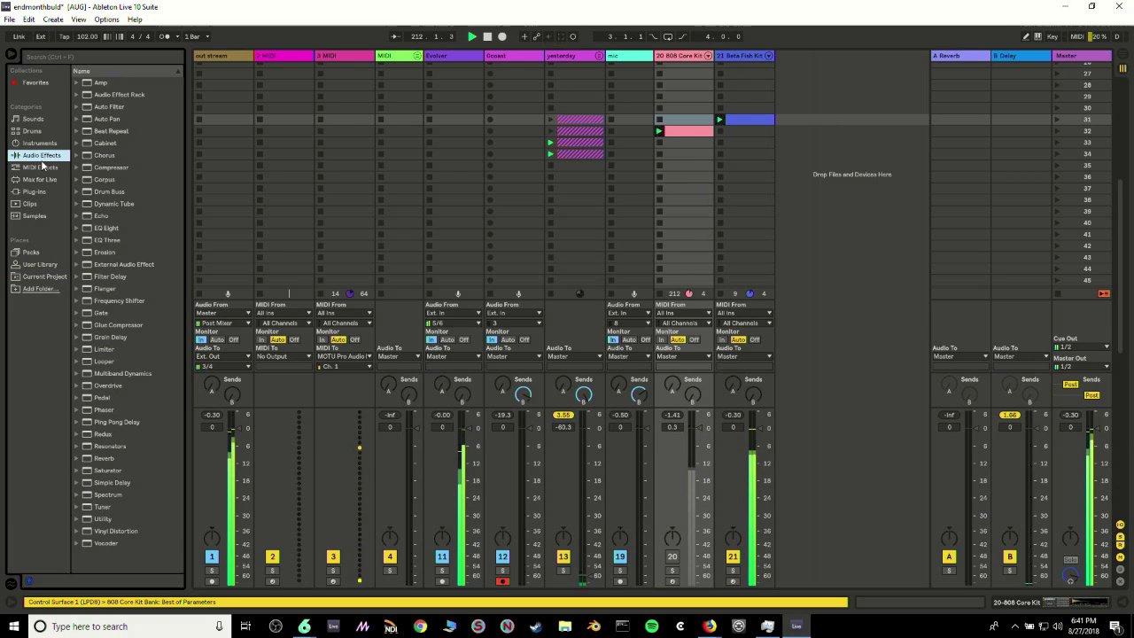
click(108, 228)
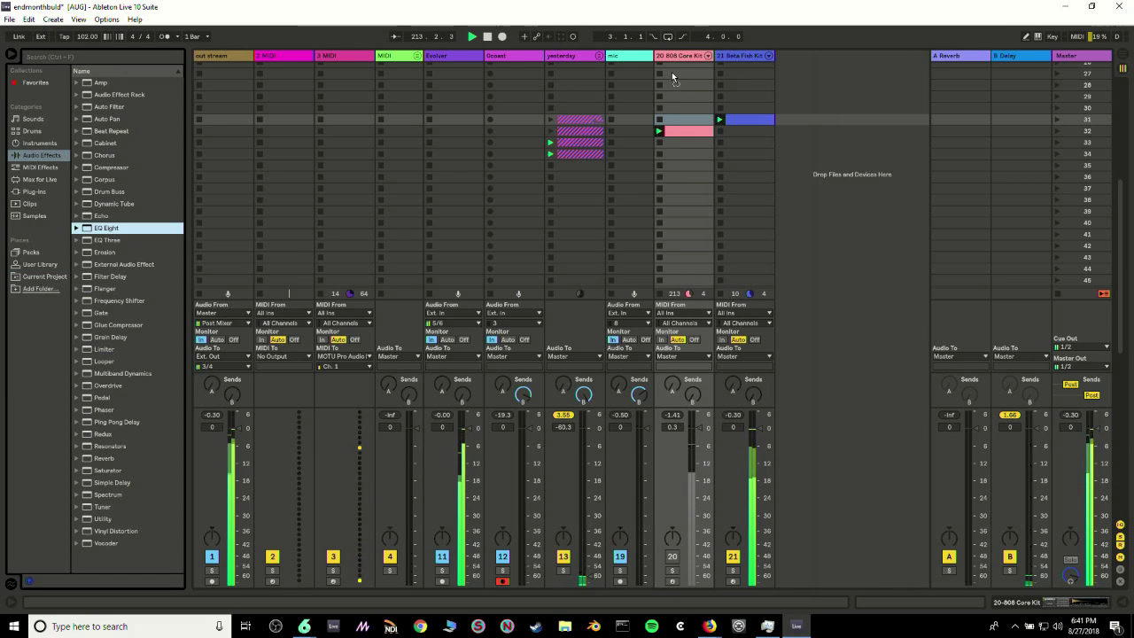
double_click(687, 56)
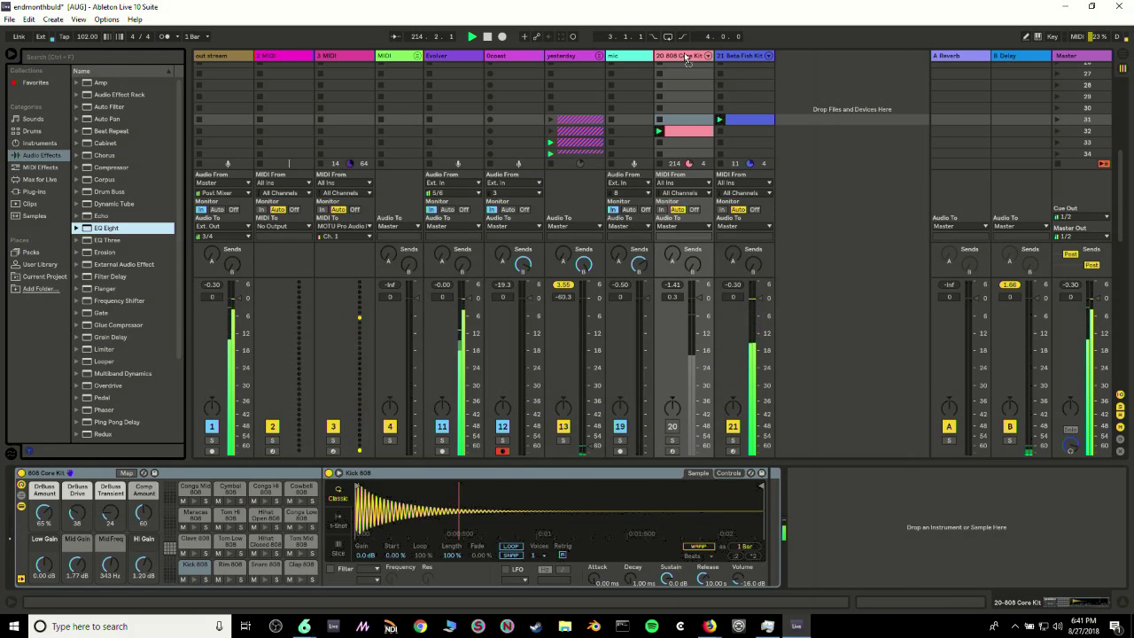
Delete the second EQ Eight from the yesterday track and raise that track's volume to -1.3 dB
click(585, 57)
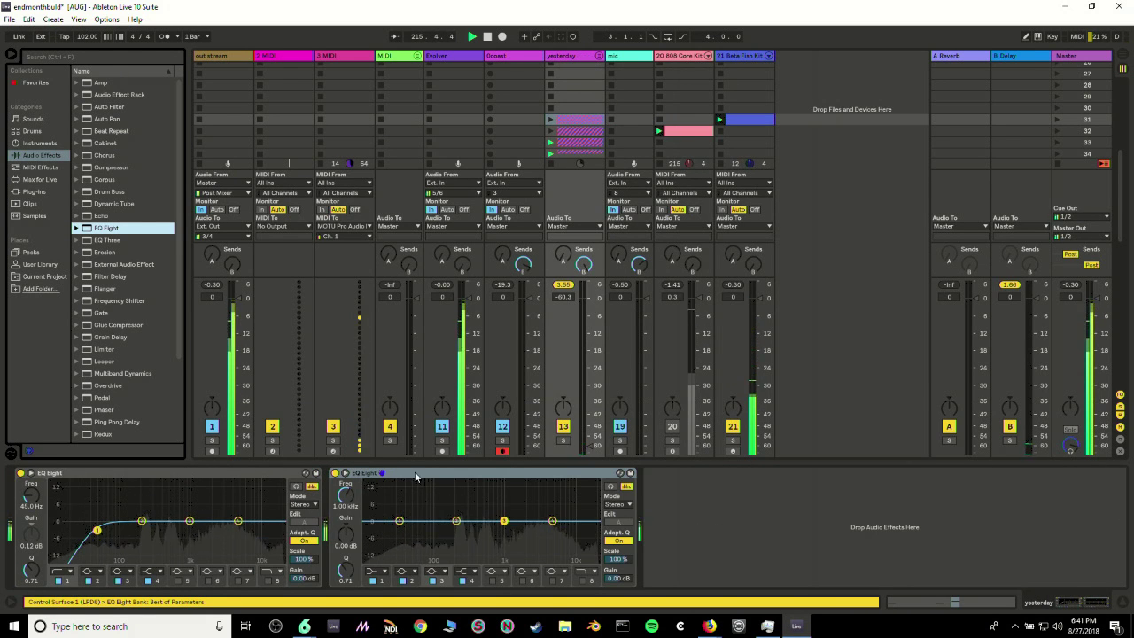
right_click(416, 476)
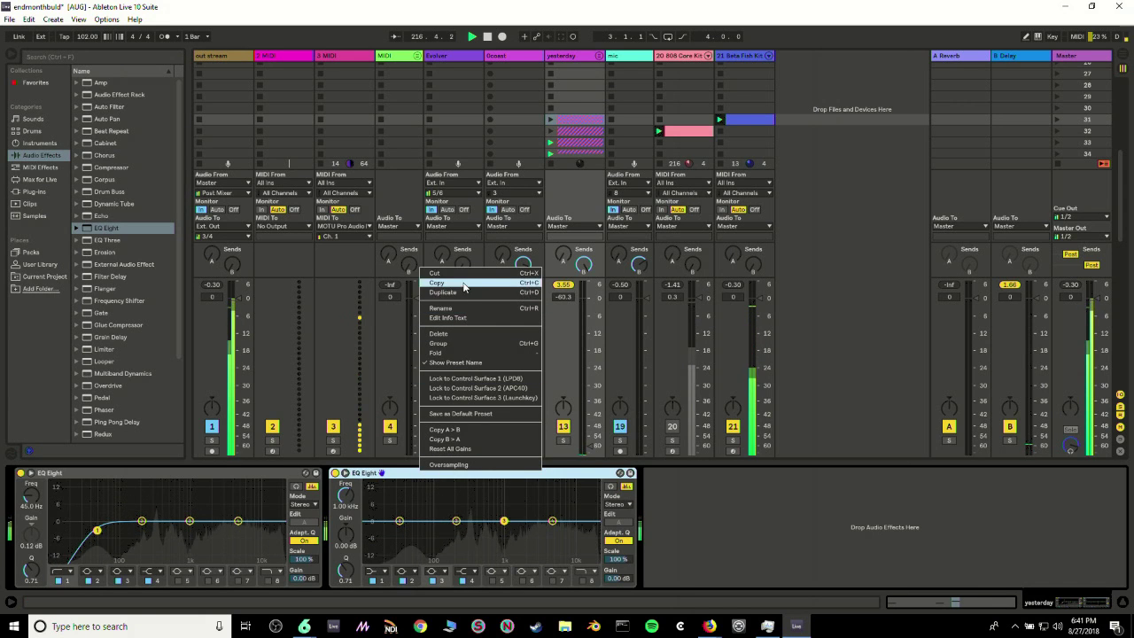
click(393, 411)
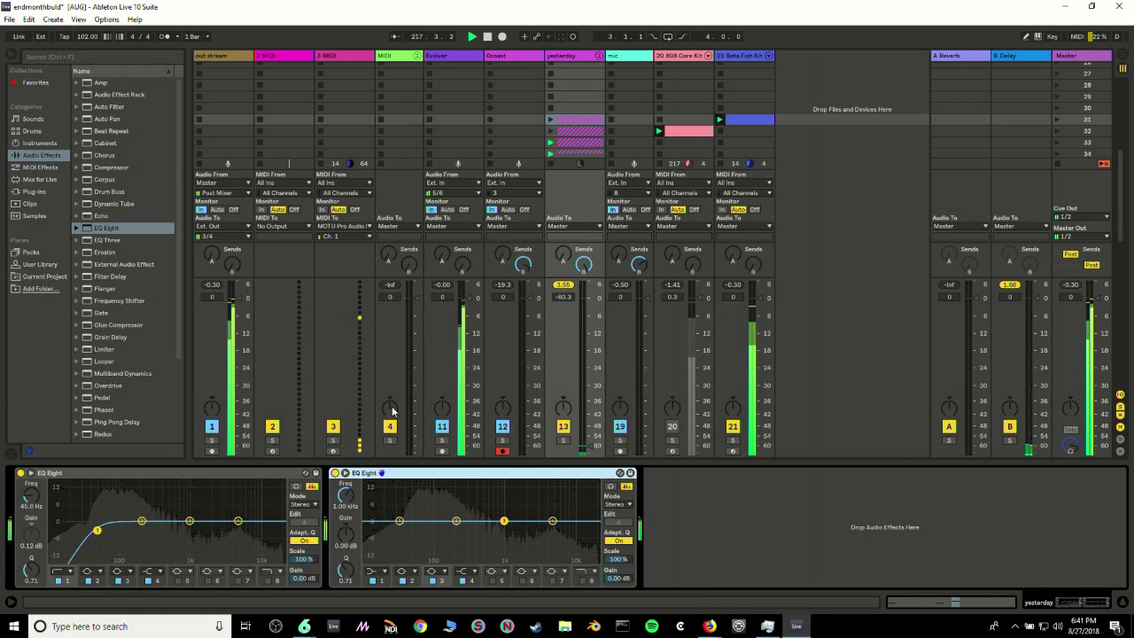
key(Delete)
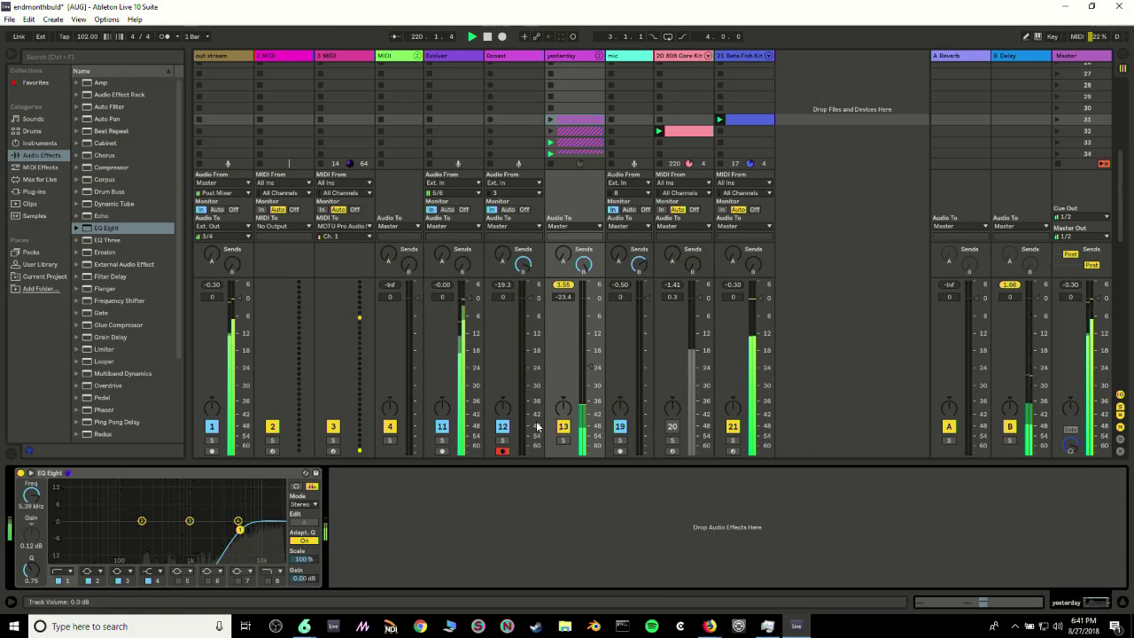
drag(588, 366, 588, 307)
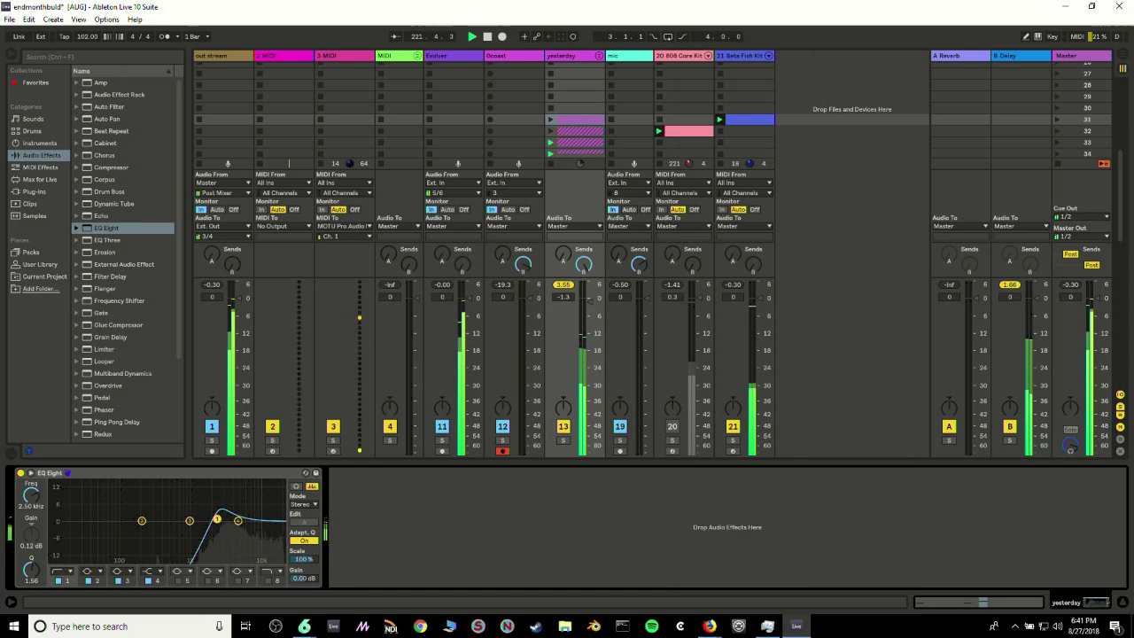
Copy the EQ Eight from the yesterday track and paste it at the end of the Beta Fish Kit track's device chain
click(745, 56)
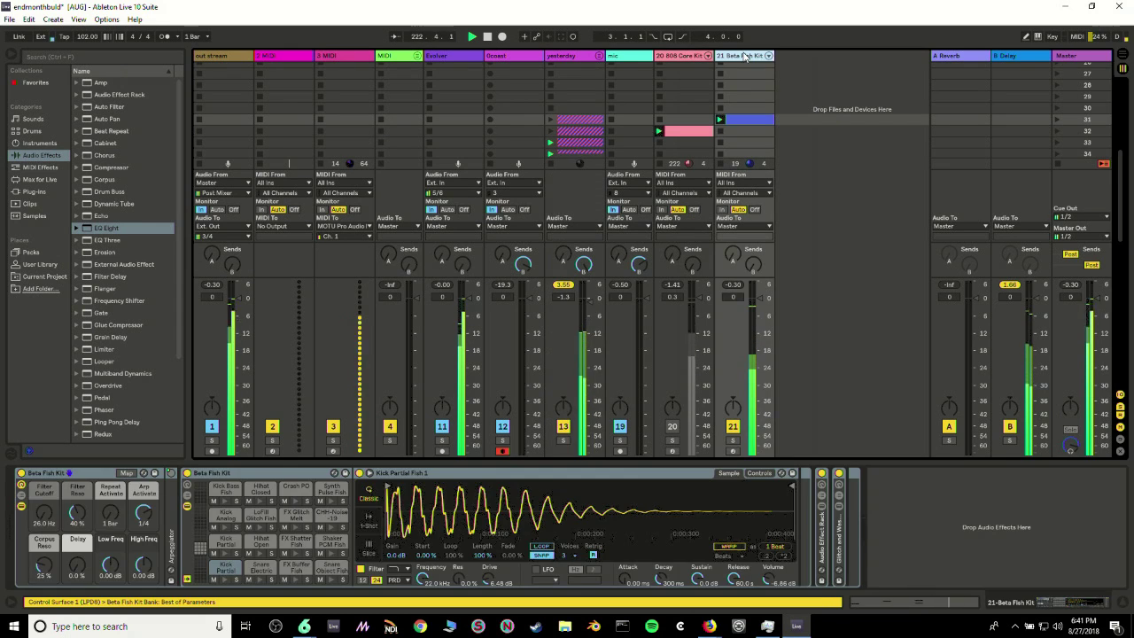
click(688, 56)
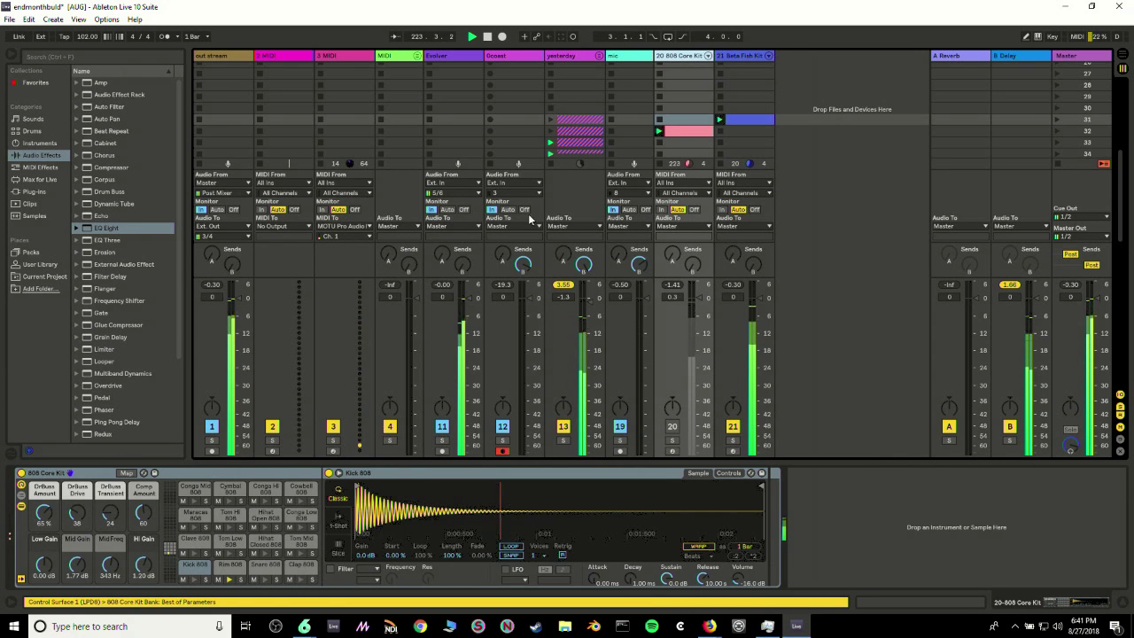
click(759, 56)
click(576, 58)
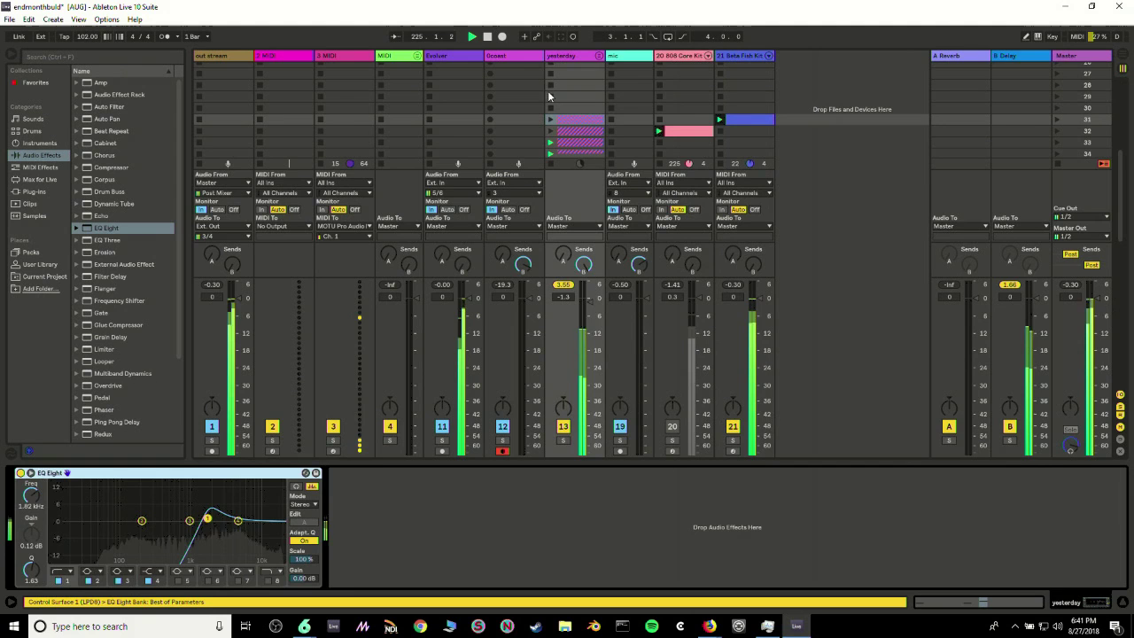
right_click(108, 472)
click(143, 285)
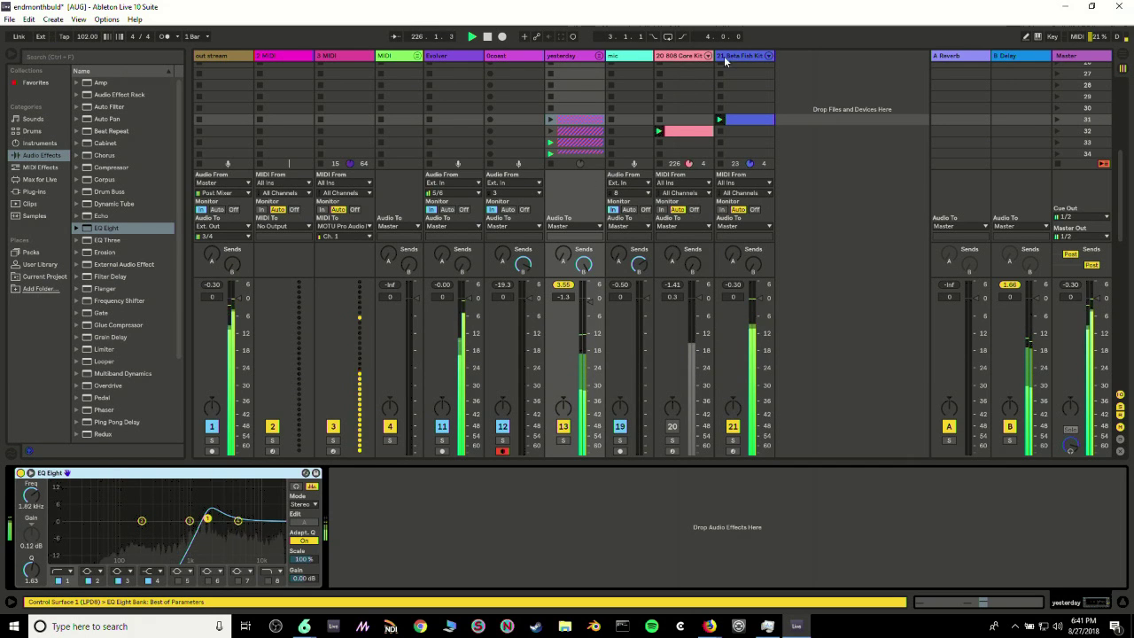
click(725, 58)
right_click(946, 515)
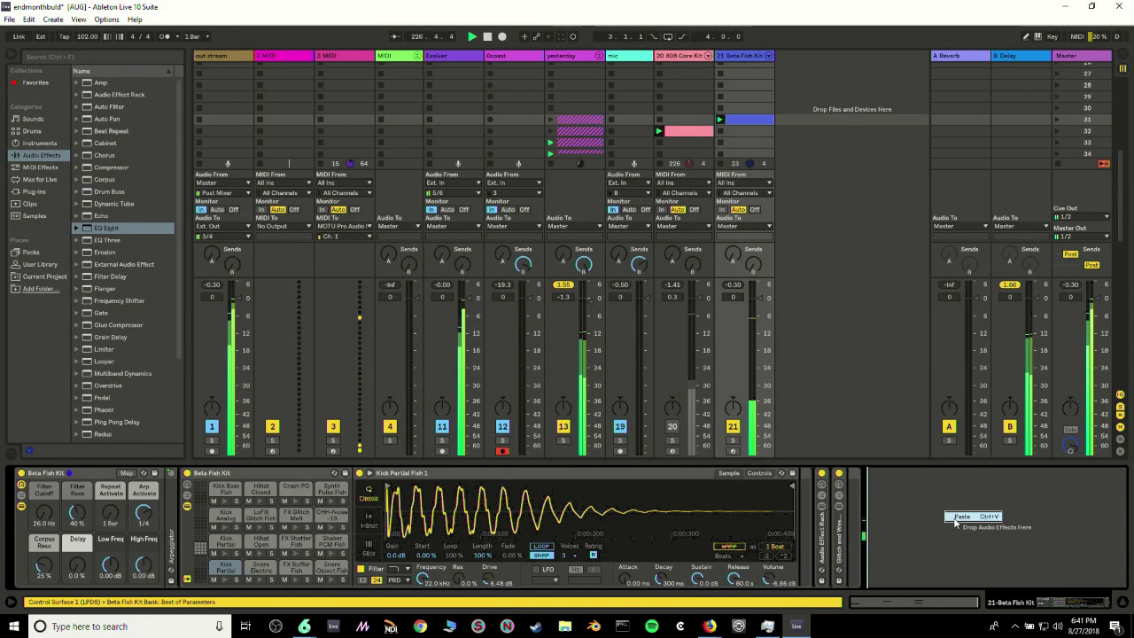
key(ctrl+v)
Turn up the Beta Fish Kit track's Send B and move the yesterday track's first EQ Eight filter to about 160 Hz
click(510, 55)
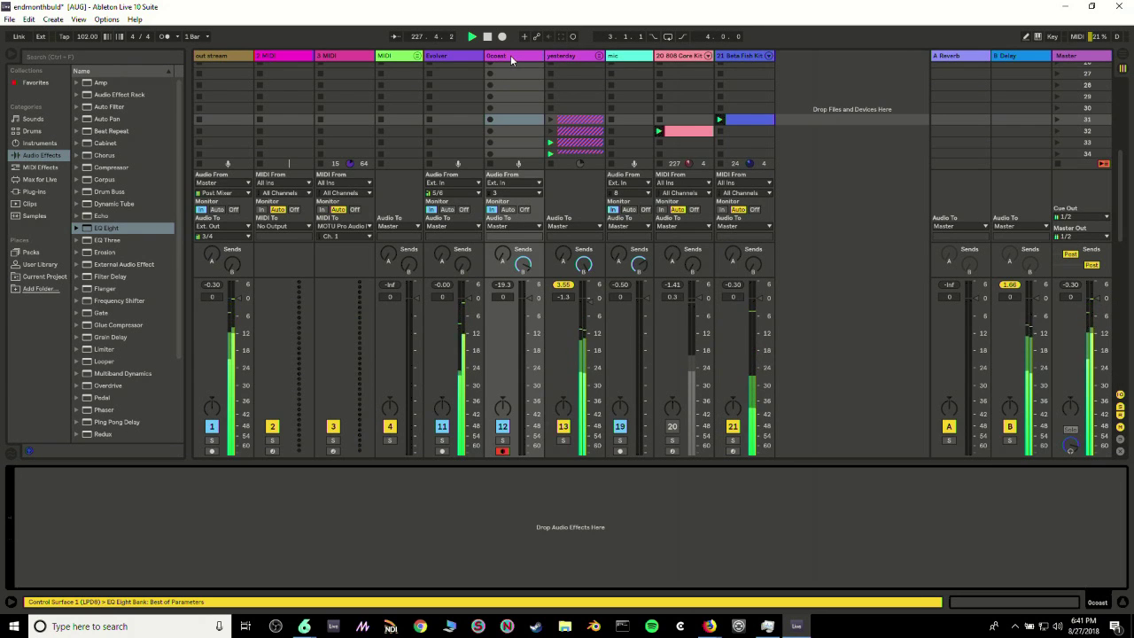
click(574, 57)
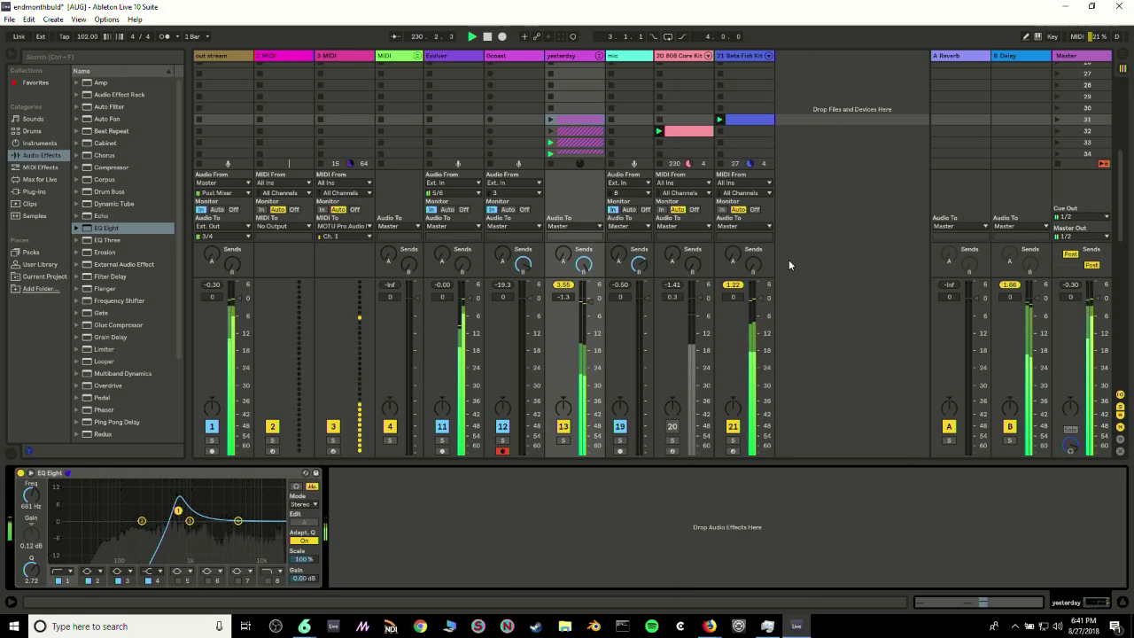
drag(753, 262, 753, 226)
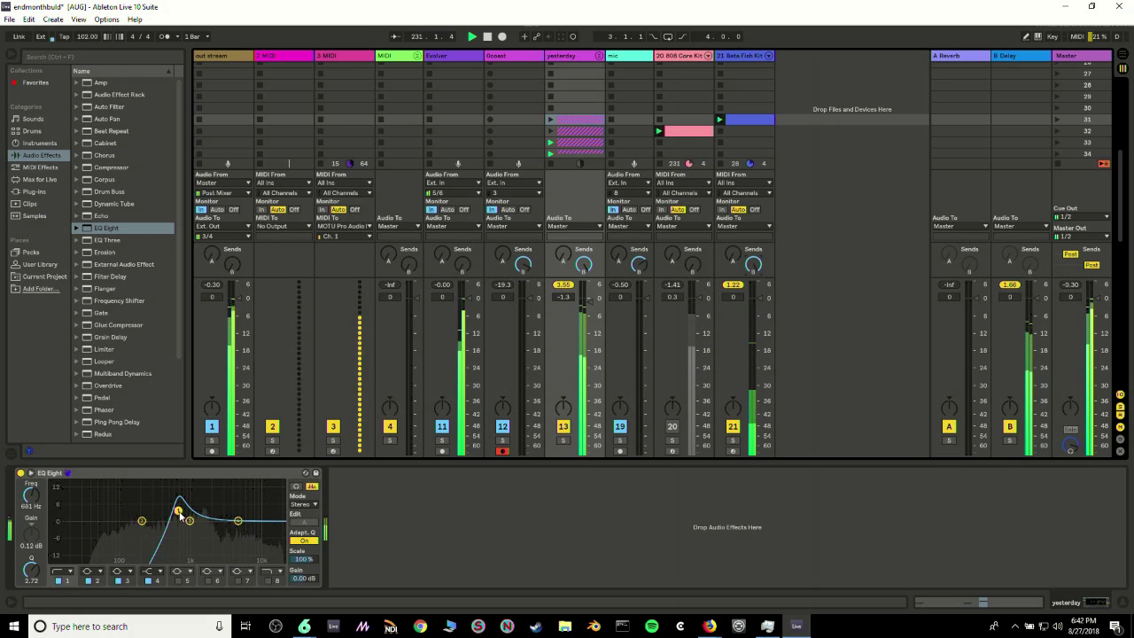
drag(179, 514, 117, 526)
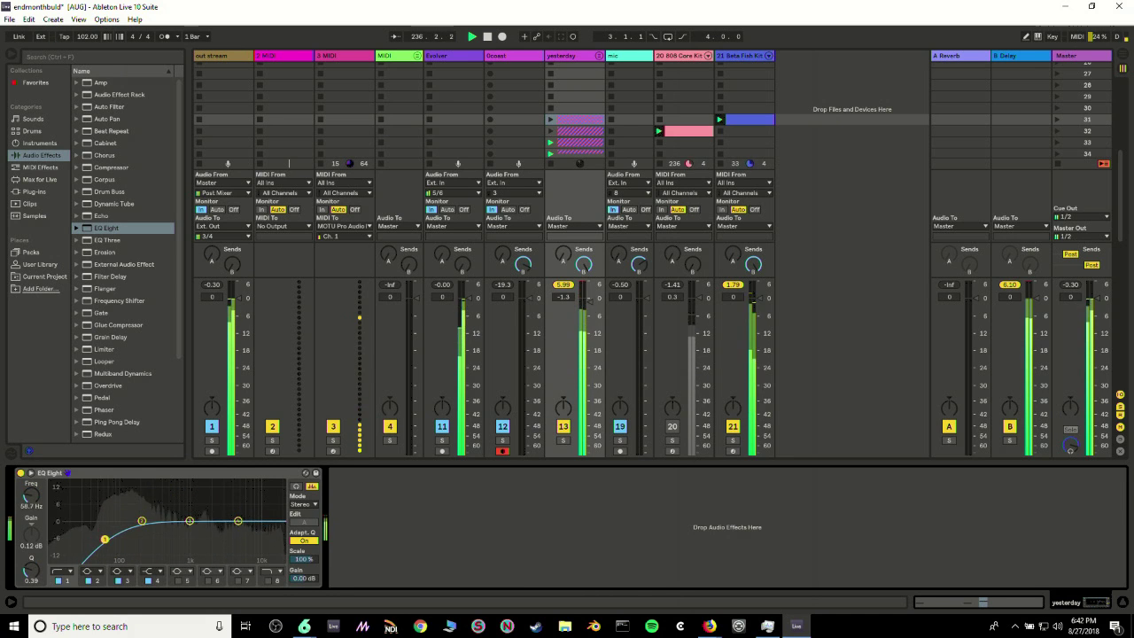
drag(122, 535, 112, 532)
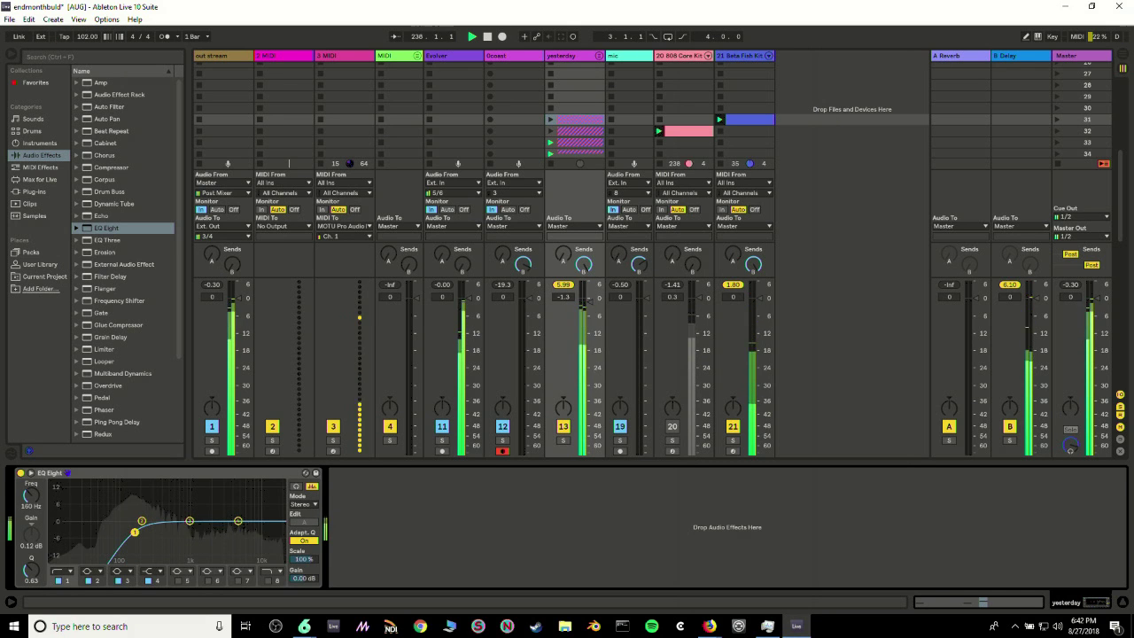
Switch to Resolume Arena, raise Layer 9's video fader and select its active UT-VID camera clip
mouse_move(304, 627)
click(258, 598)
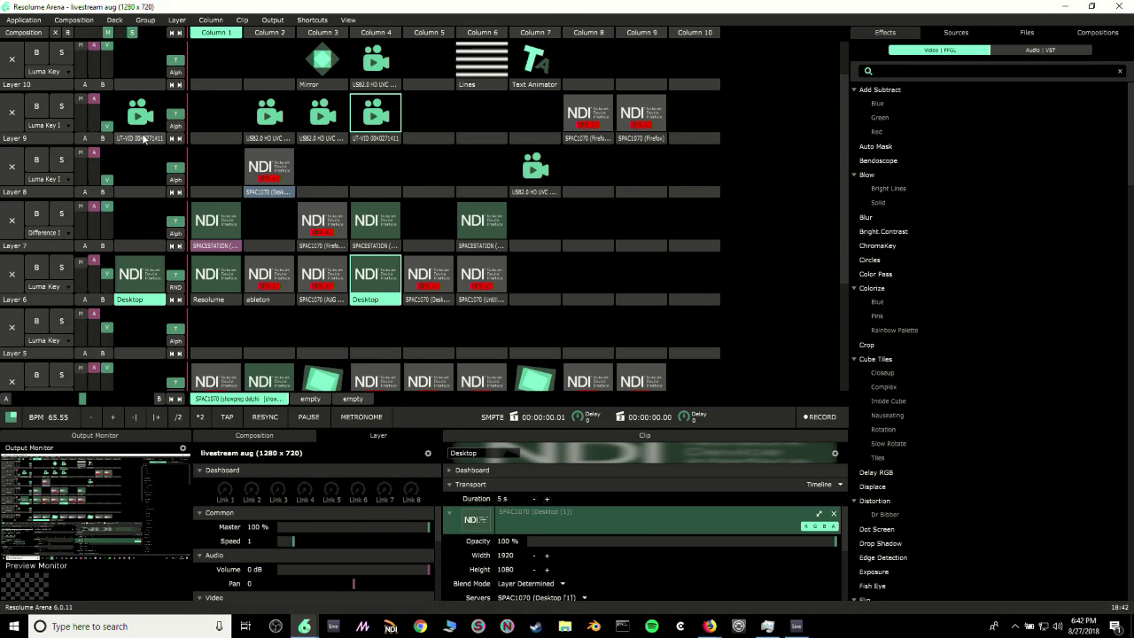
drag(107, 131, 109, 94)
click(140, 138)
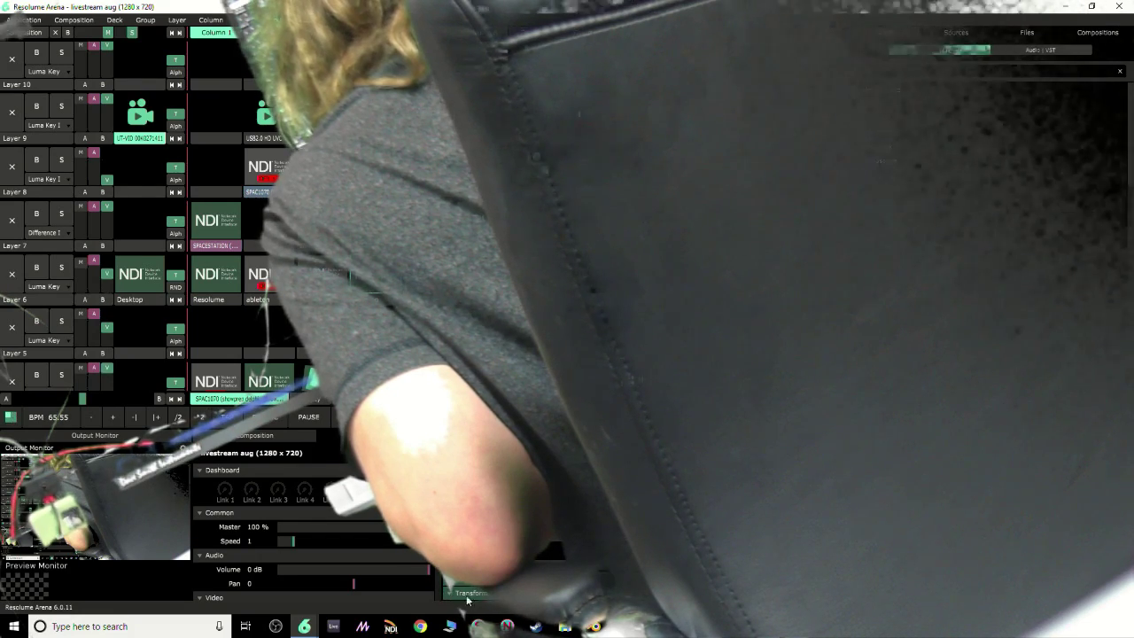
Scale Layer 9's column 5 UT-VID clip to about 201.92% and set its Anchor Y to about -252.06
drag(544, 557, 592, 567)
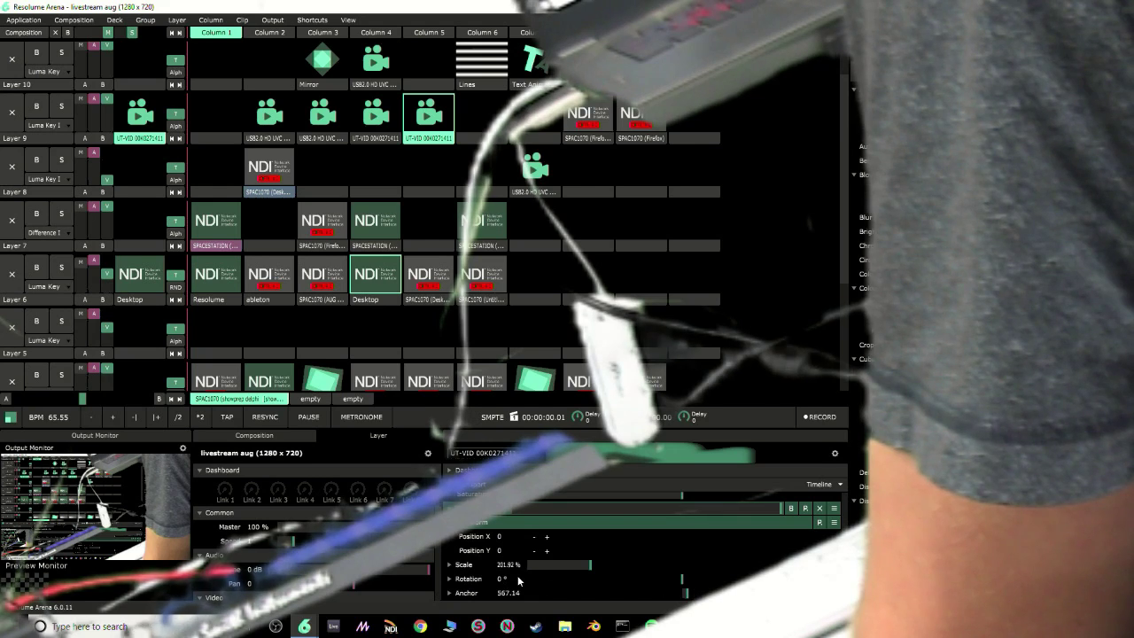
click(450, 593)
scroll(605, 567, down, 2)
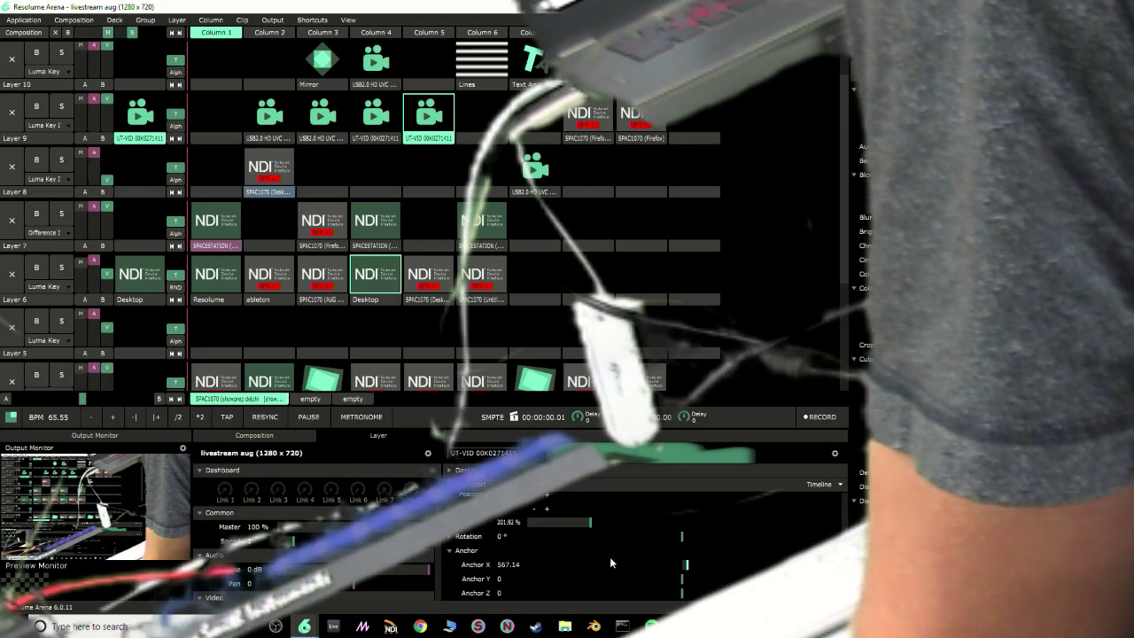
drag(682, 582, 681, 581)
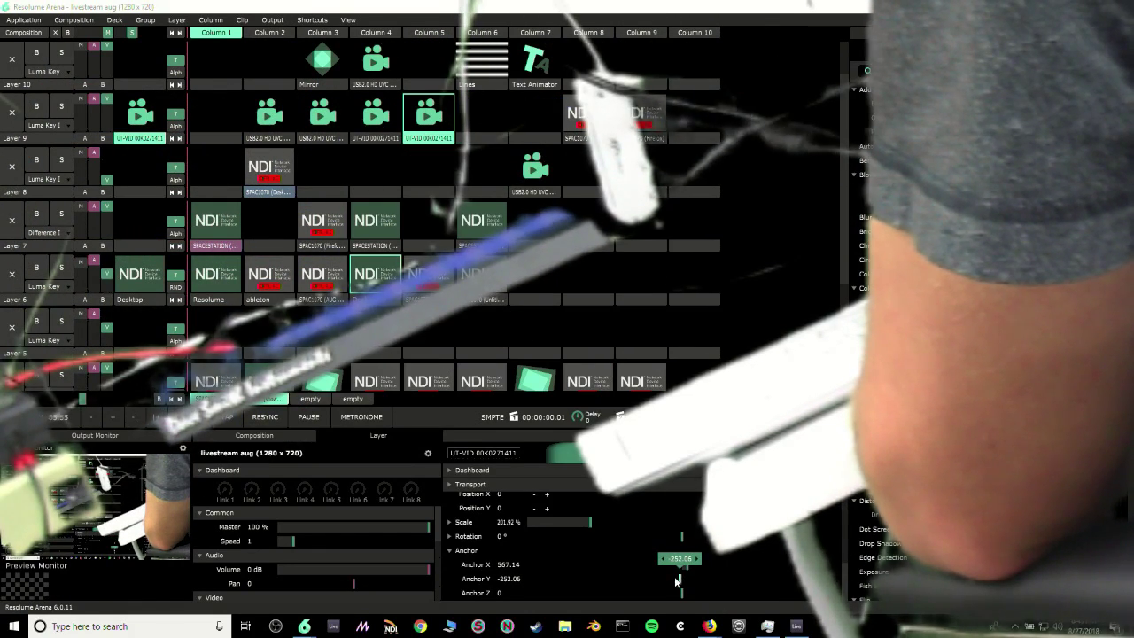
Copy the UT-VID clip from column 5 of Layer 9 into the empty column 6 slot and trigger the copy
right_click(421, 142)
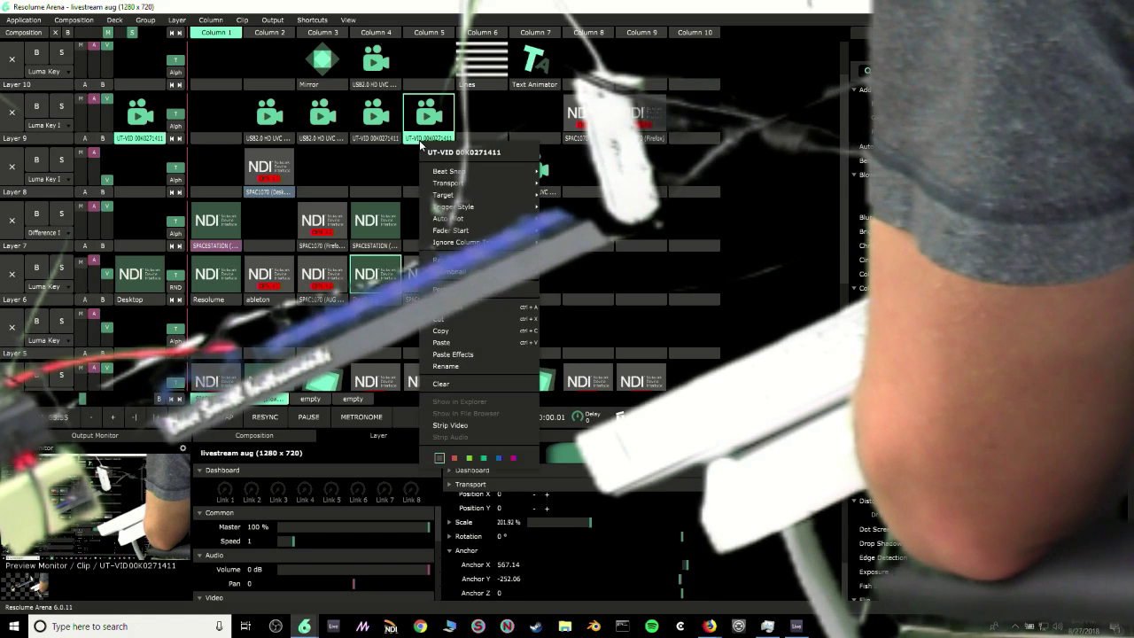
click(461, 317)
right_click(481, 137)
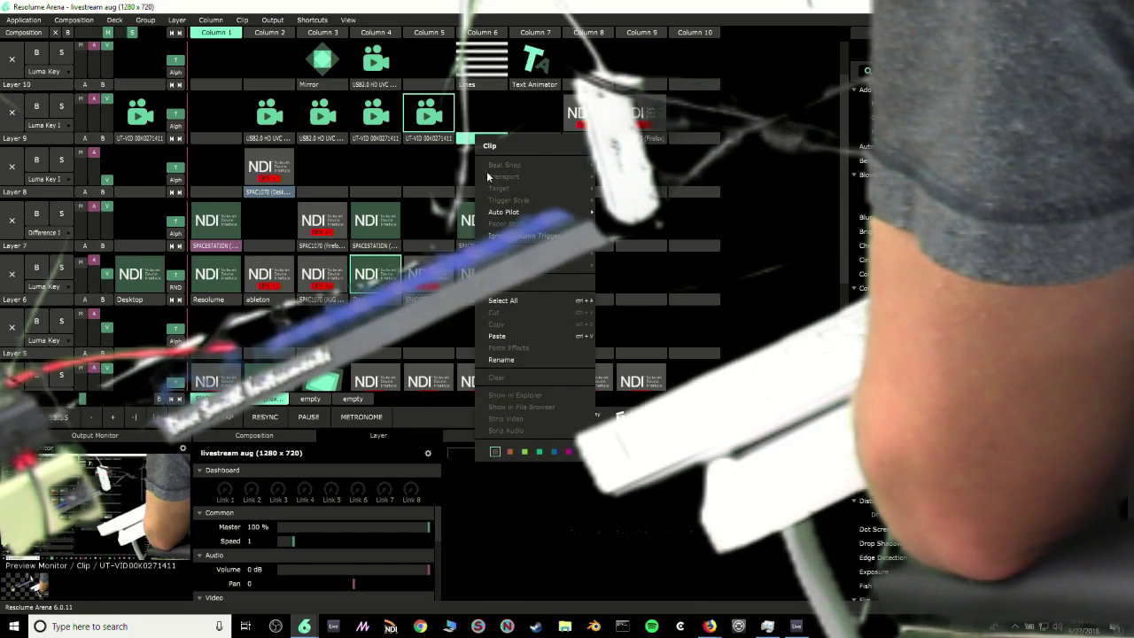
click(500, 337)
click(482, 128)
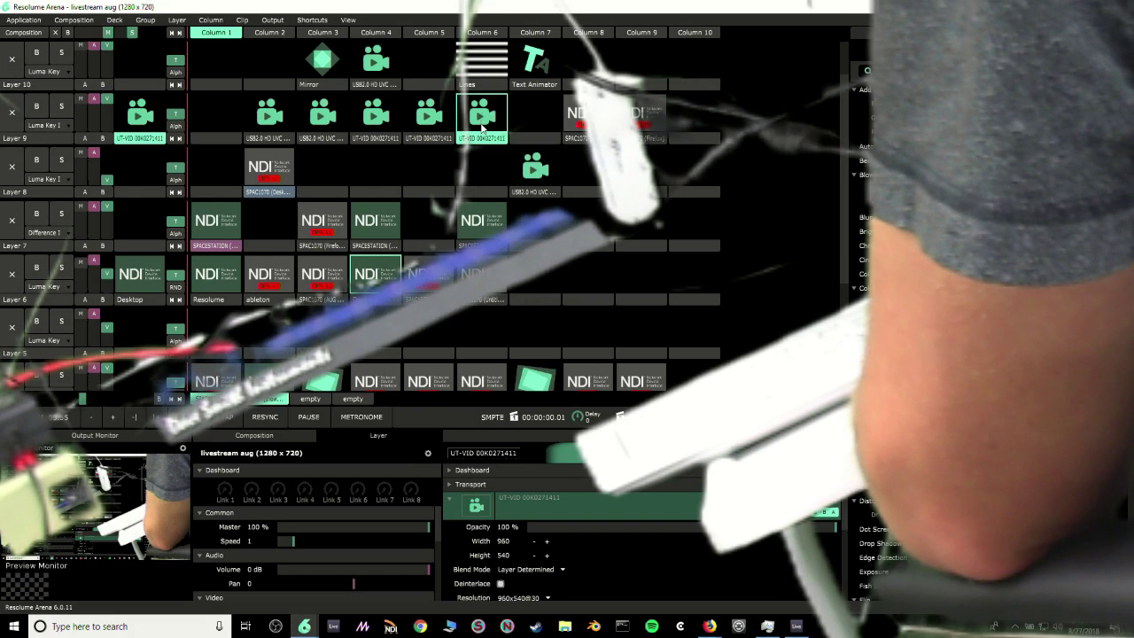
Shrink the column 6 UT-VID clip's transform scale to about 36.54%
scroll(563, 567, down, 2)
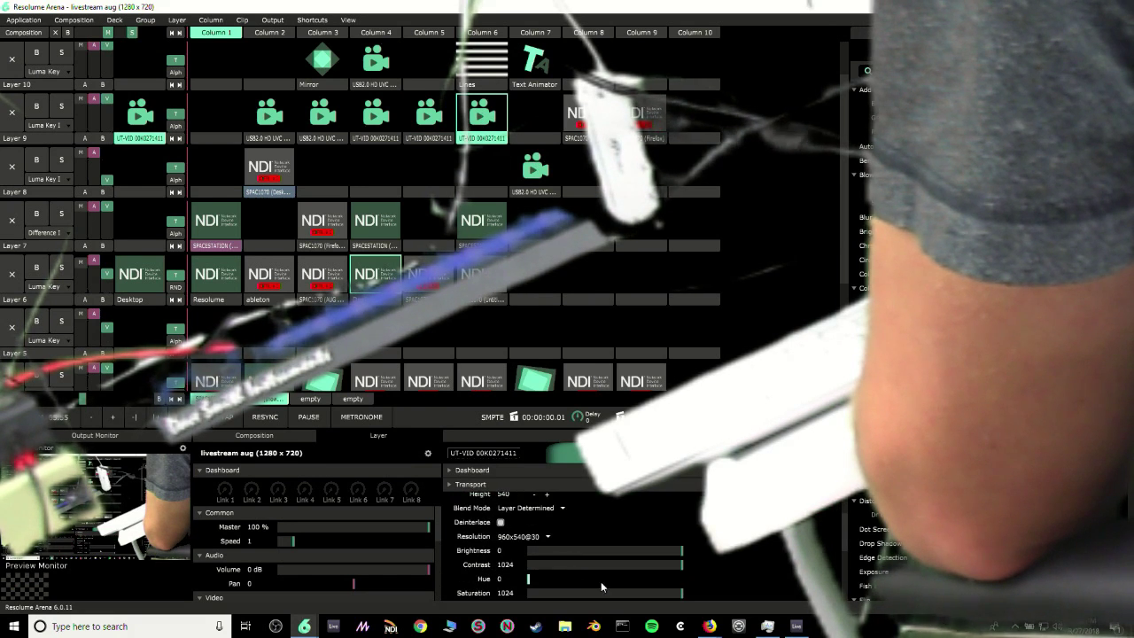
scroll(601, 581, down, 3)
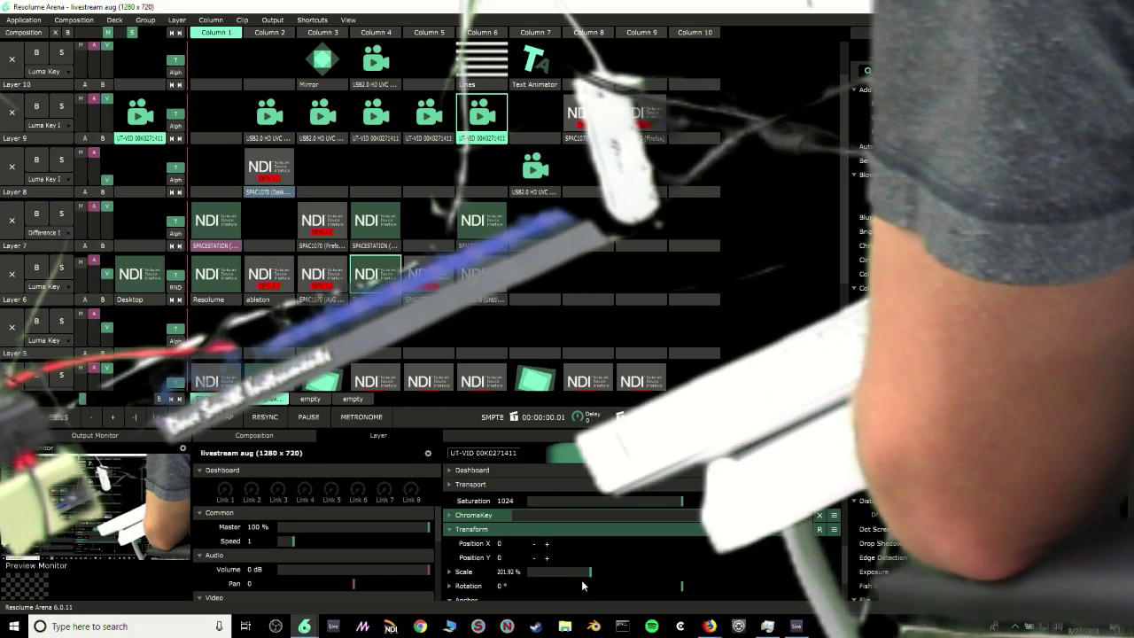
scroll(579, 585, down, 2)
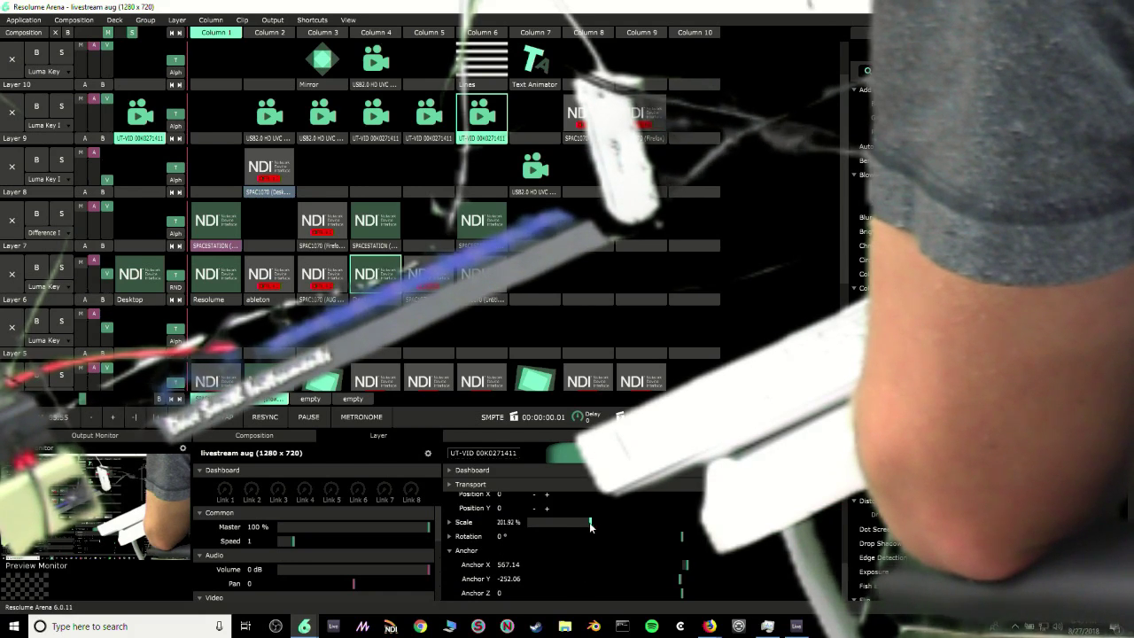
drag(590, 526, 541, 524)
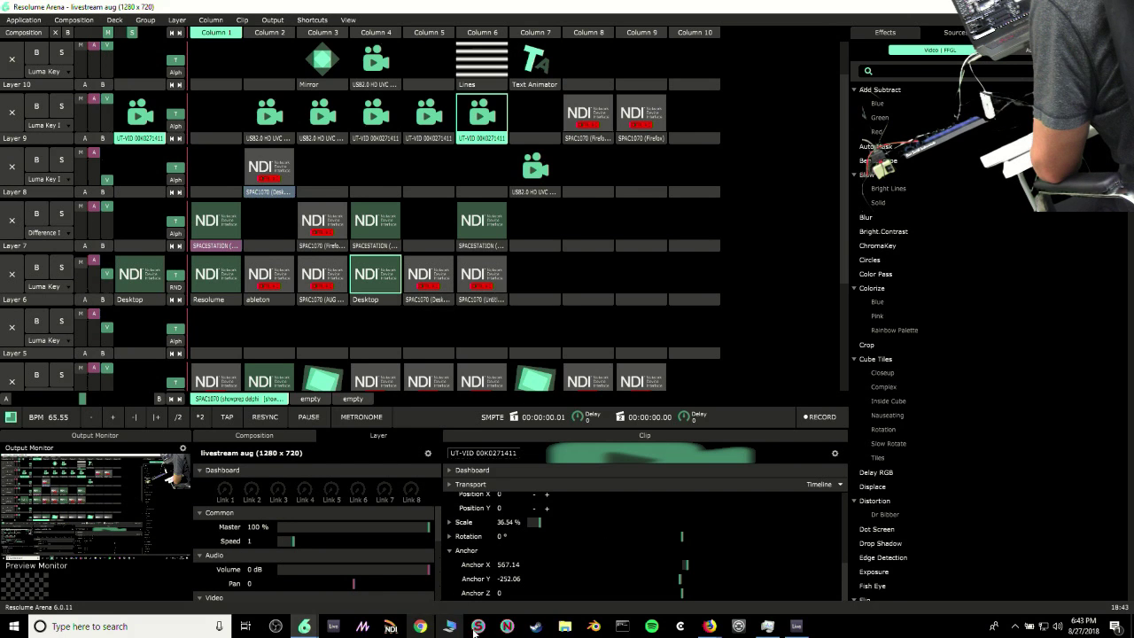
Switch to Ableton Live and sweep the yesterday track's first EQ Eight filter up into the high frequencies
click(798, 628)
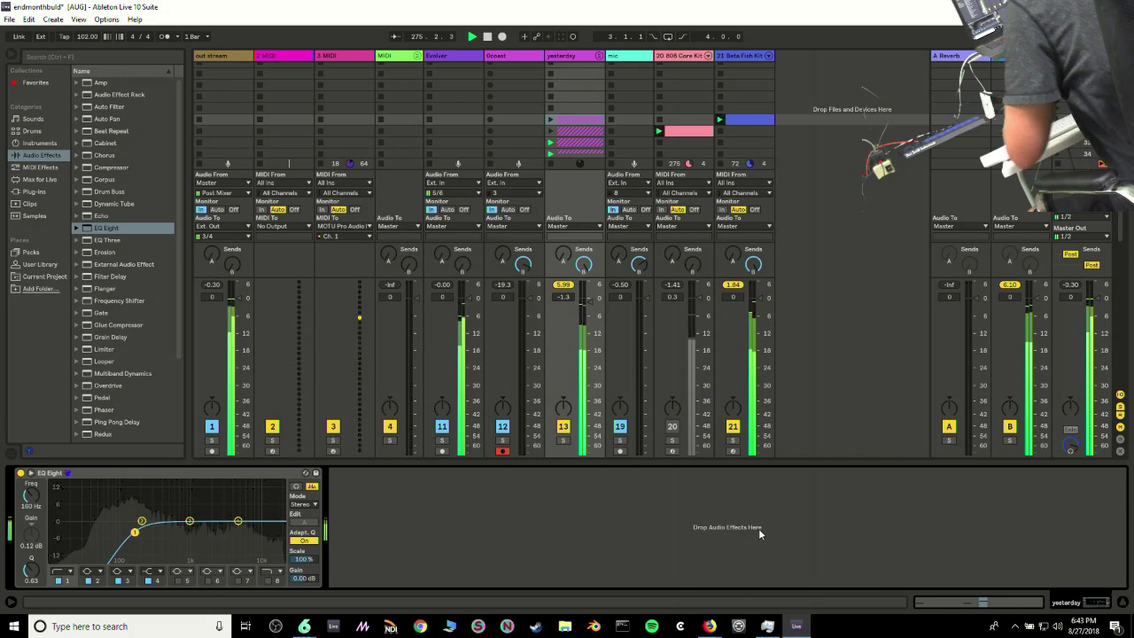
click(745, 57)
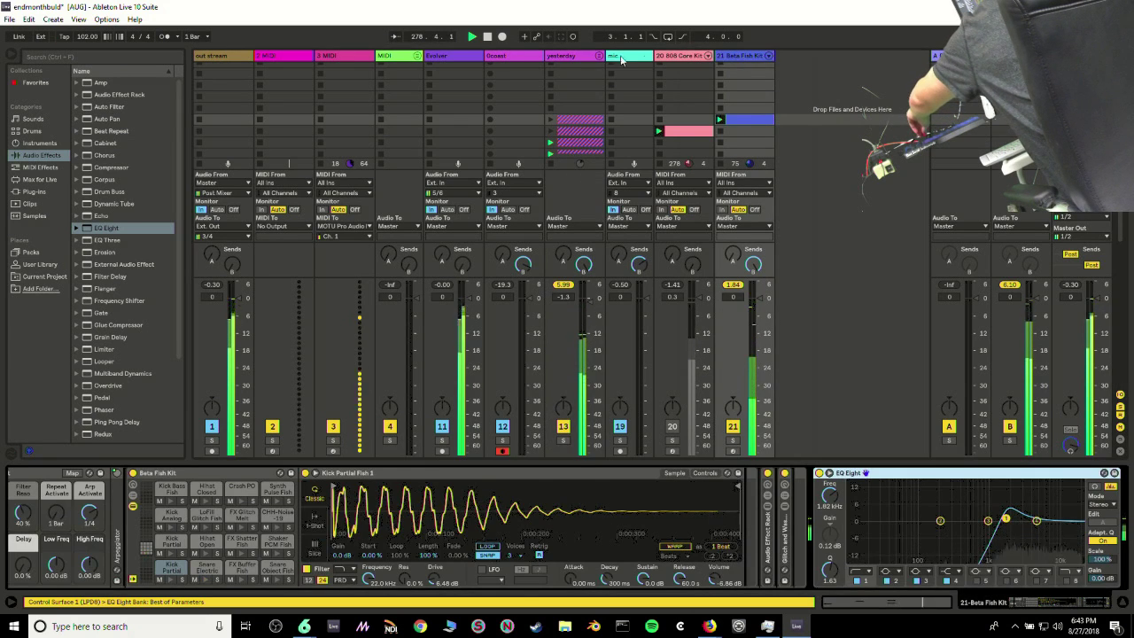
click(569, 58)
drag(134, 532, 228, 530)
Lower the Beta Fish Kit track's first EQ Eight filter to about 19 Hz
click(746, 57)
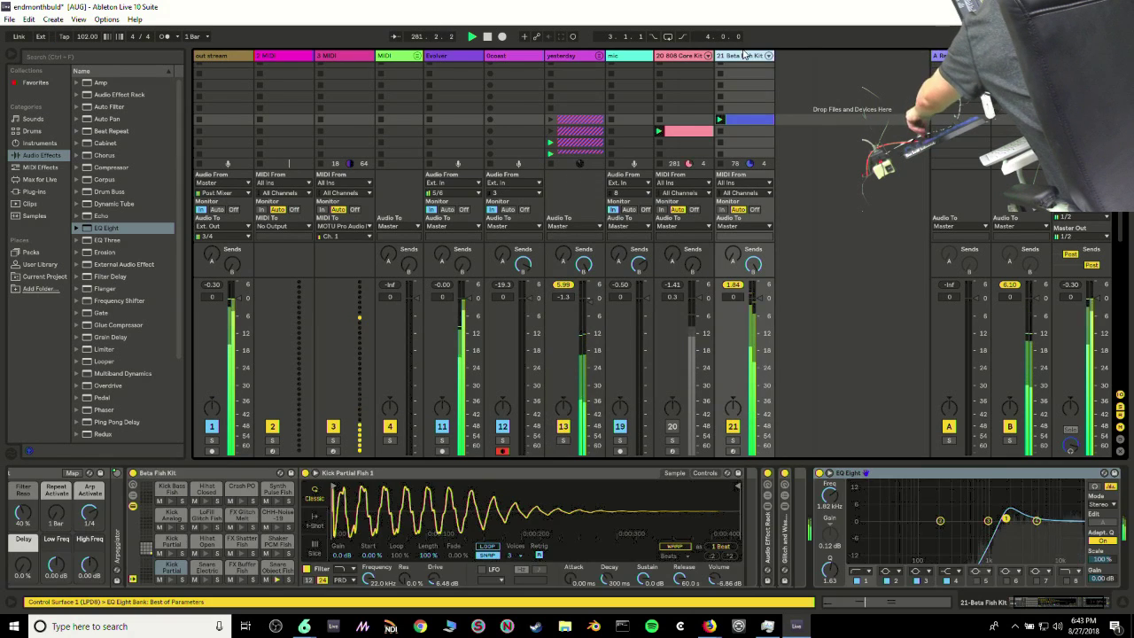
drag(1008, 525, 869, 521)
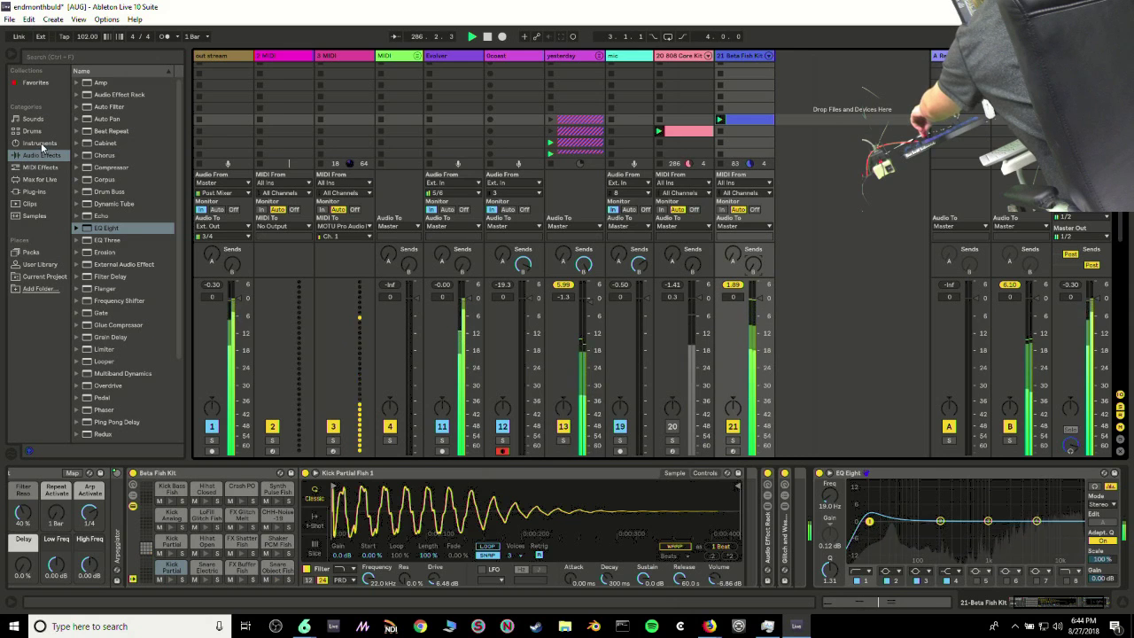
click(768, 56)
click(771, 59)
Bring the yesterday track's first EQ Eight filter down to about 375 Hz
scroll(766, 110, down, 4)
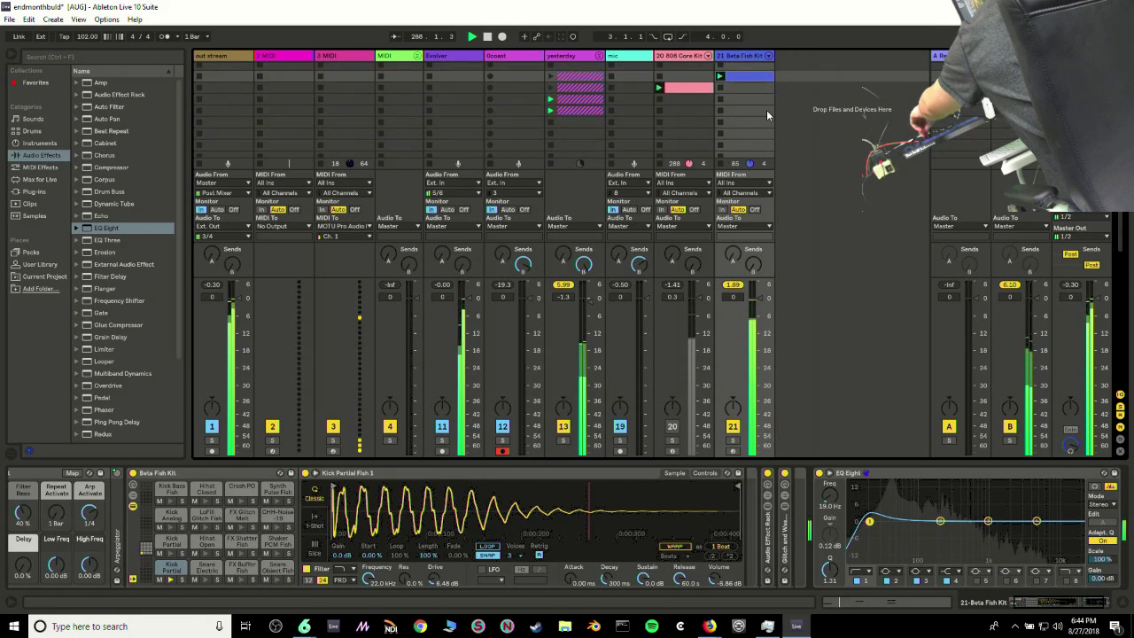
click(562, 55)
drag(229, 533, 160, 533)
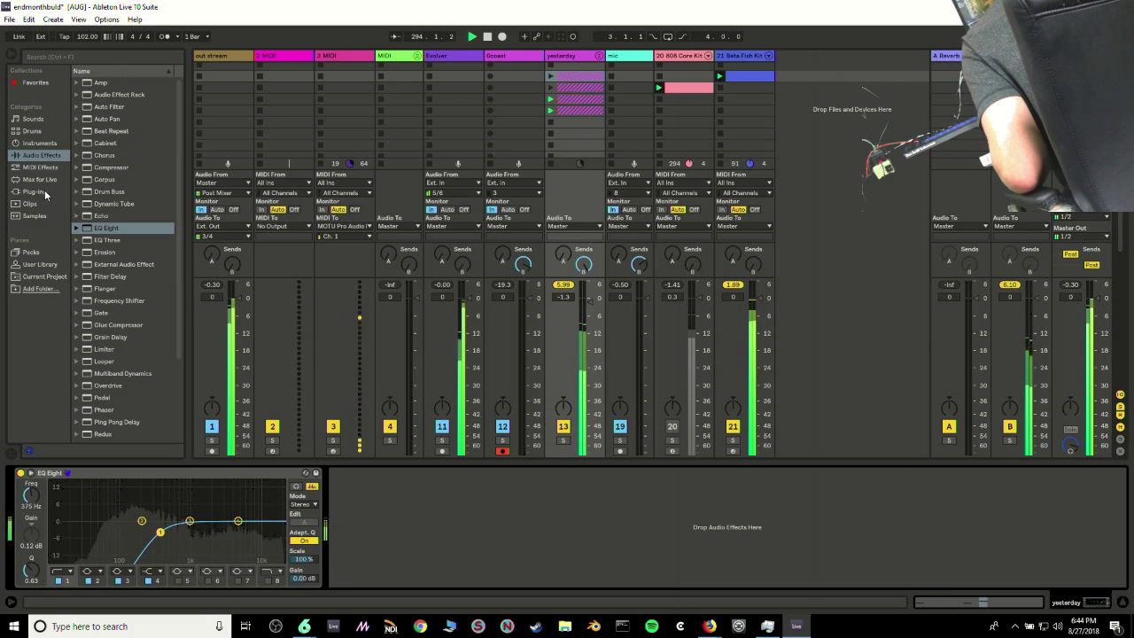
Add dub76.alc from the User Library's DailyBeats folder as a new track beside Beta Fish Kit and launch its clip
click(32, 132)
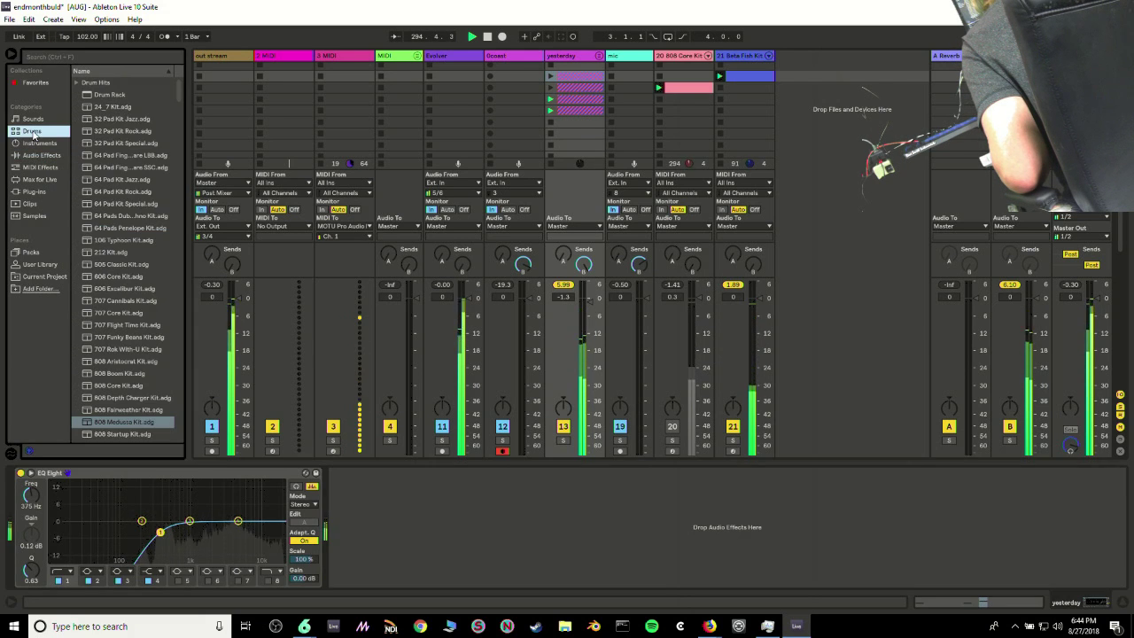
click(39, 264)
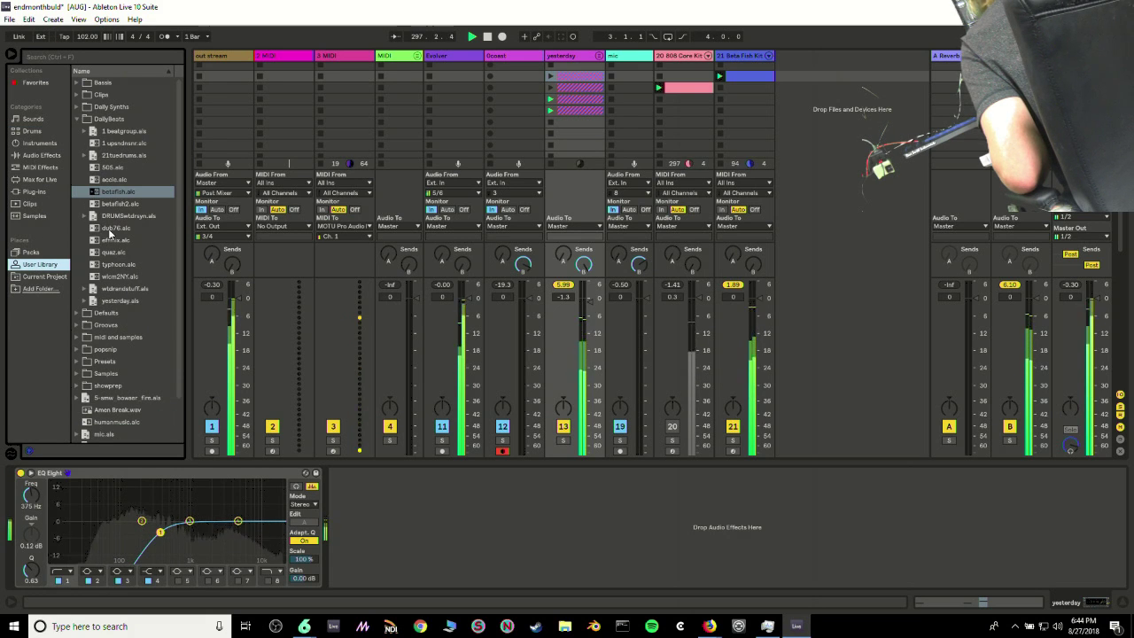
click(111, 227)
drag(796, 86, 810, 89)
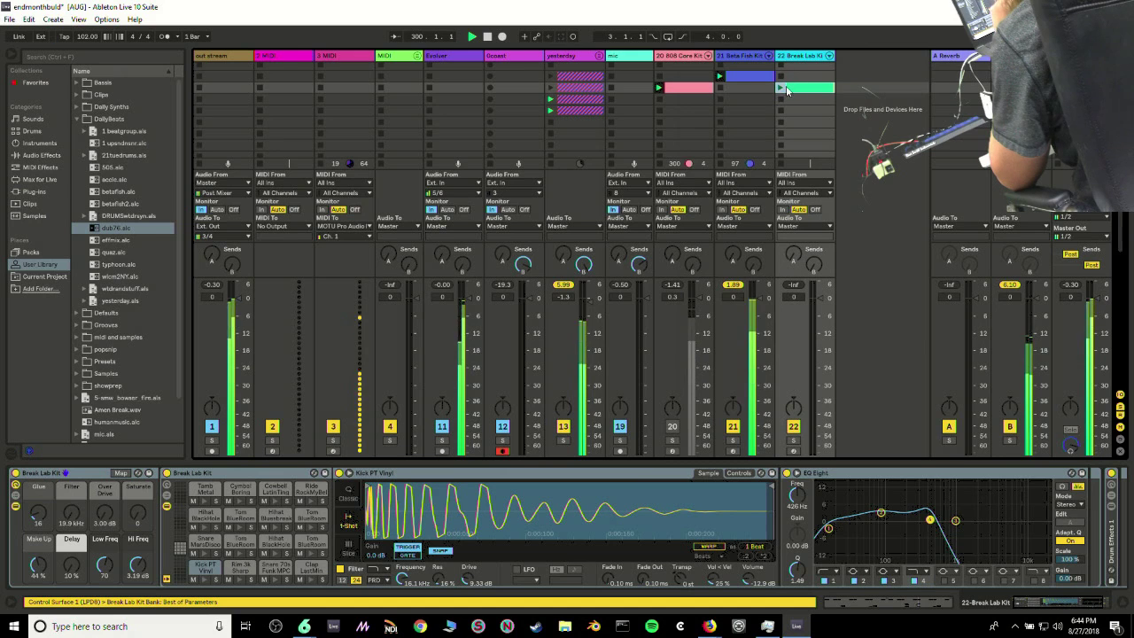
click(781, 88)
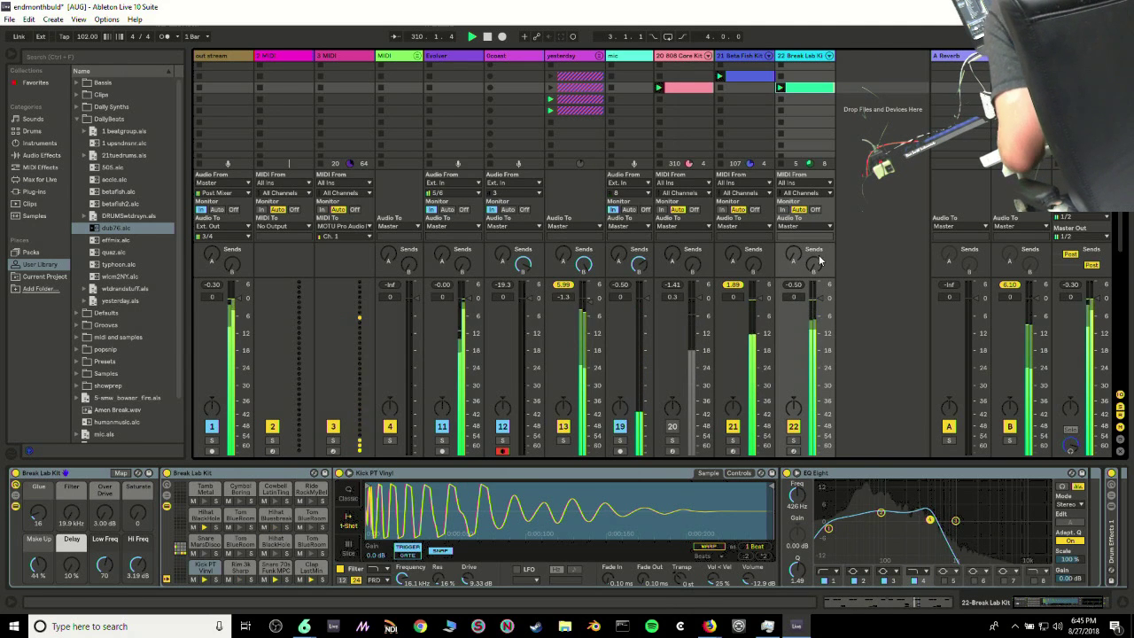
Ride Send B on the Break Lab Kit and Beta Fish Kit tracks, leaving the Break Lab Kit's delay send turned up
mouse_move(815, 263)
mouse_down()
mouse_move(815, 227)
mouse_move(814, 259)
mouse_up()
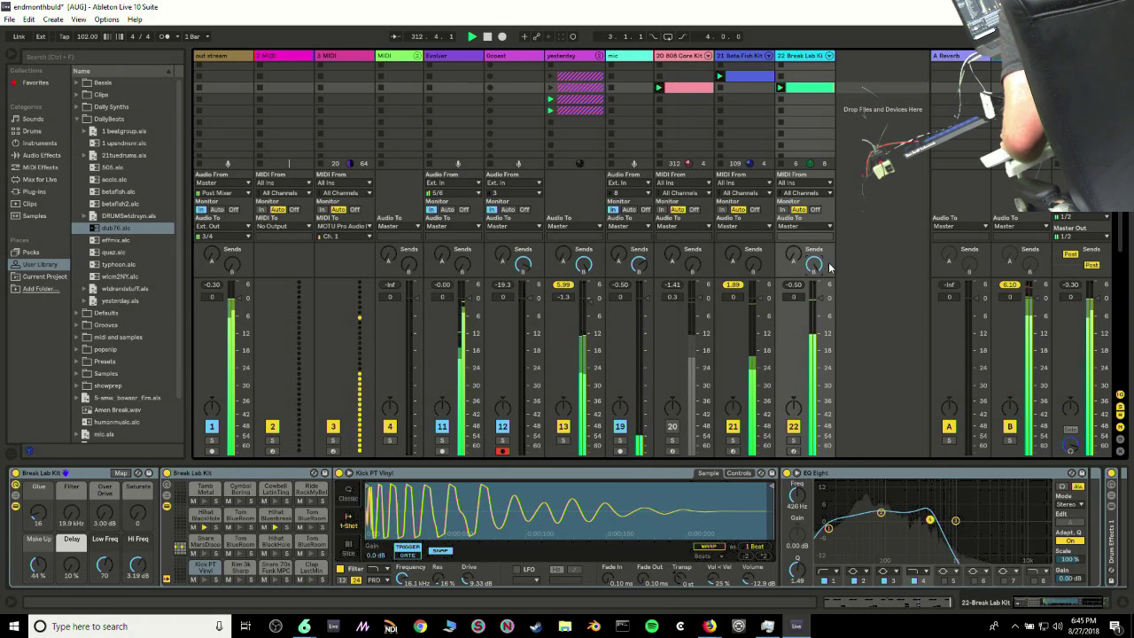
drag(754, 263, 754, 222)
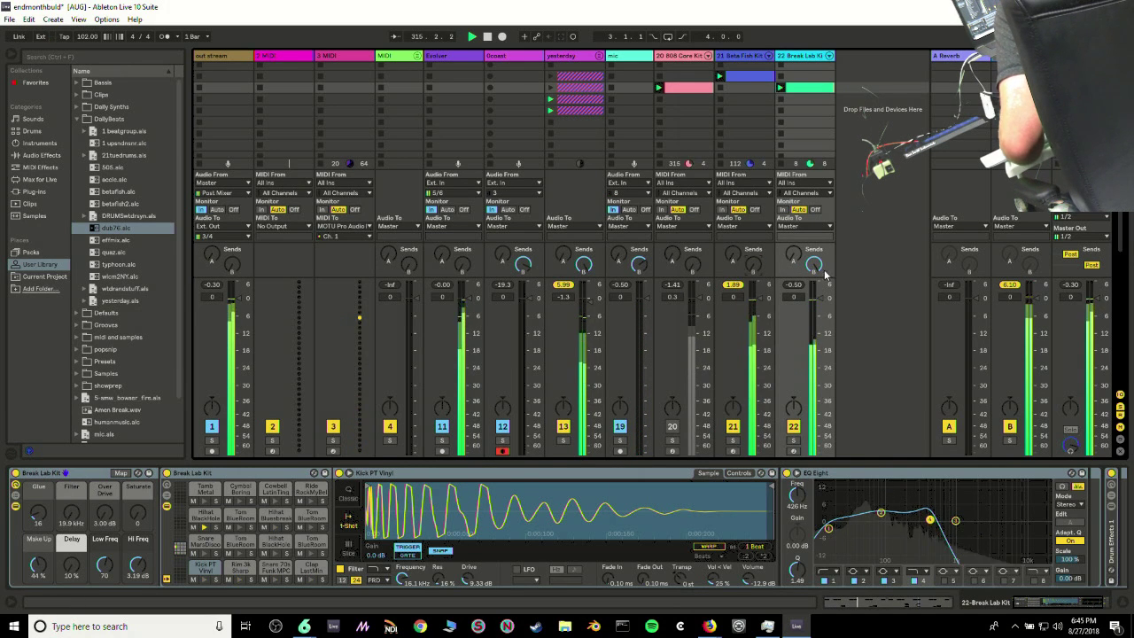
drag(816, 266, 816, 310)
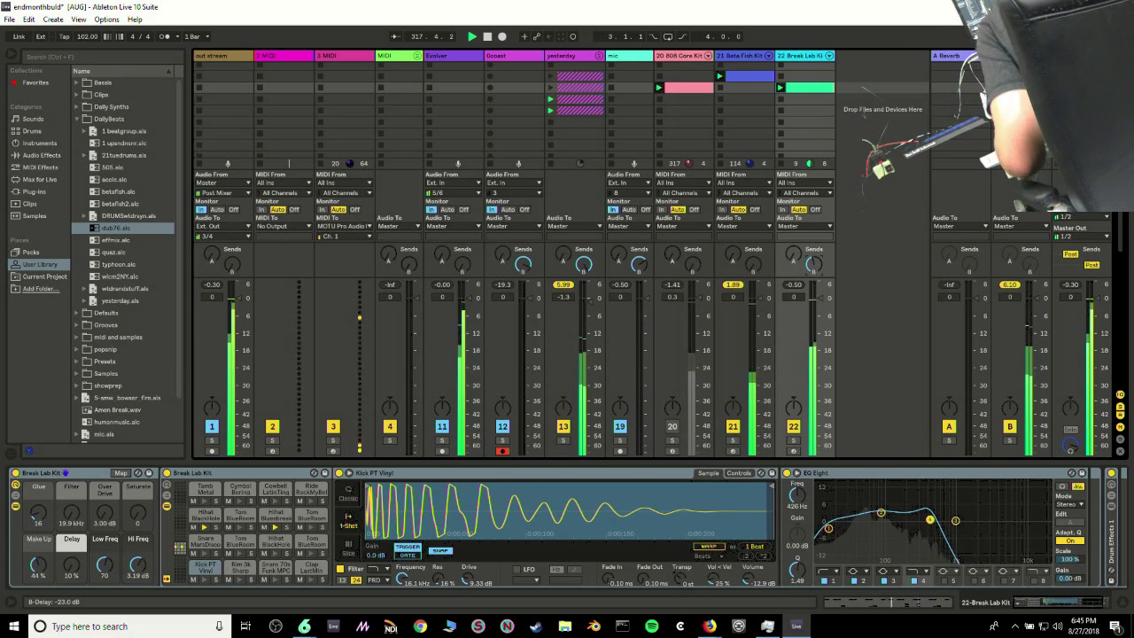
drag(814, 264, 813, 248)
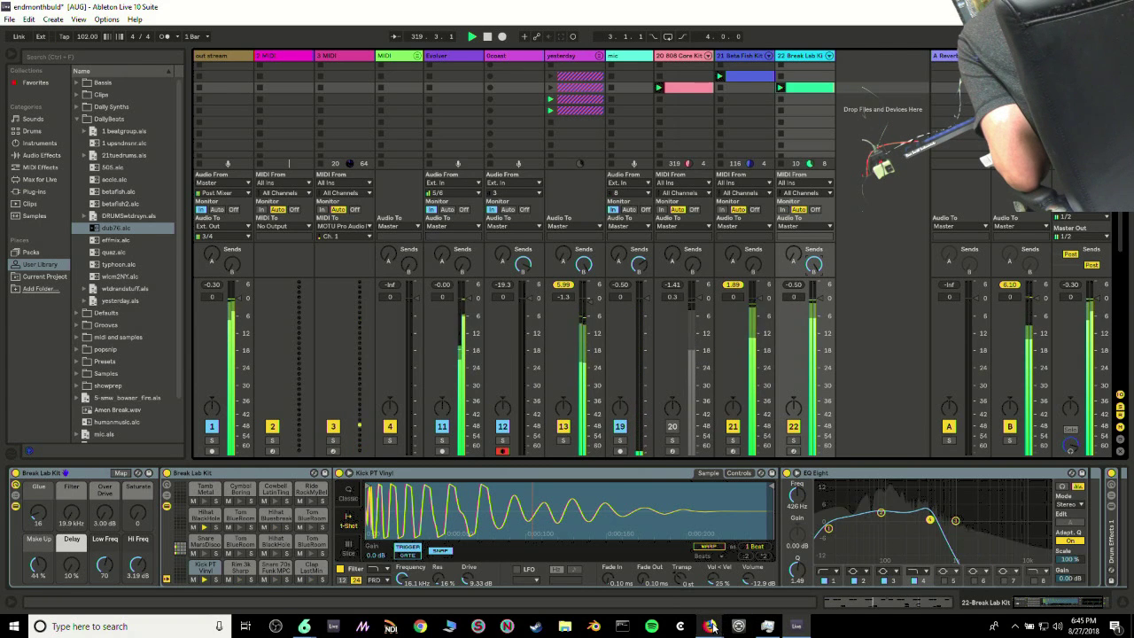
Audition the 808 Core Kit track in the mix by activating it briefly and muting it again
mouse_move(718, 630)
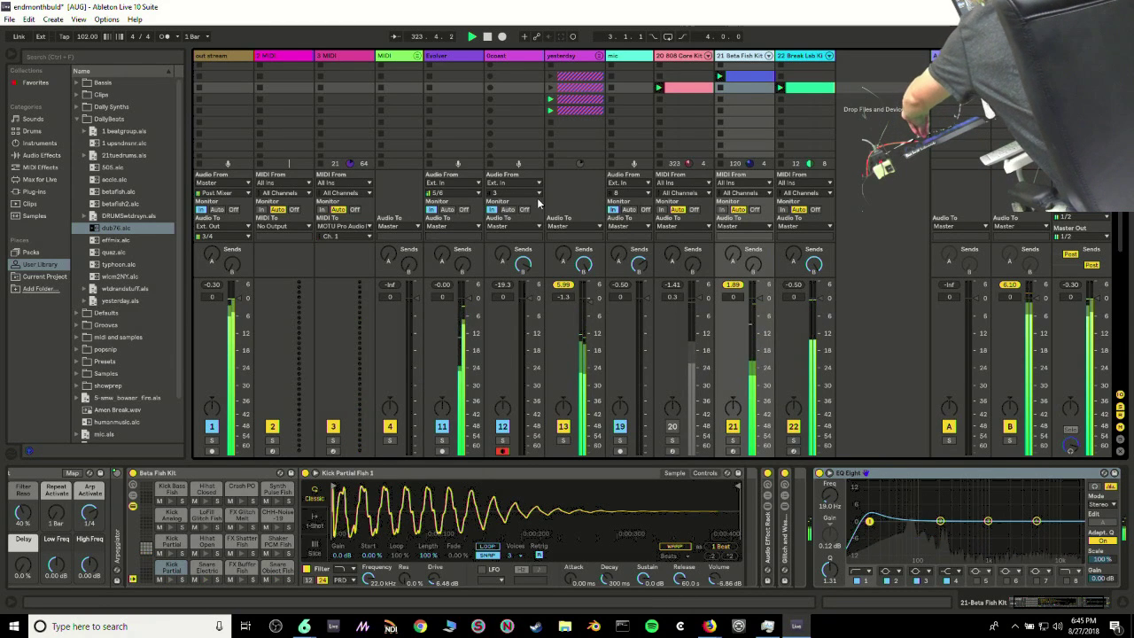
click(685, 56)
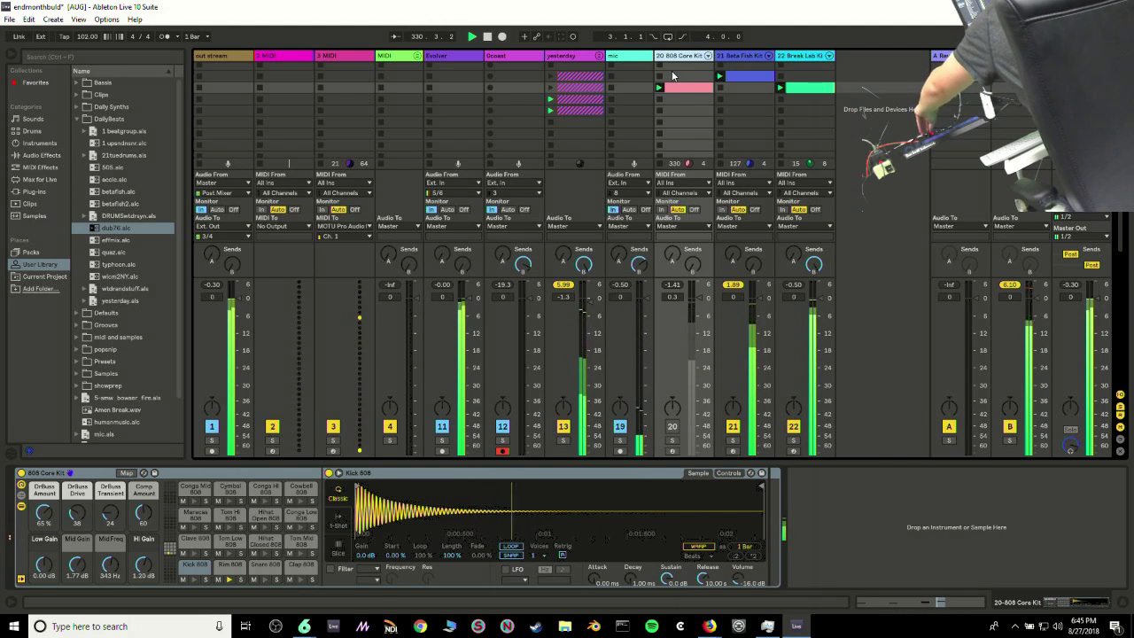
click(673, 426)
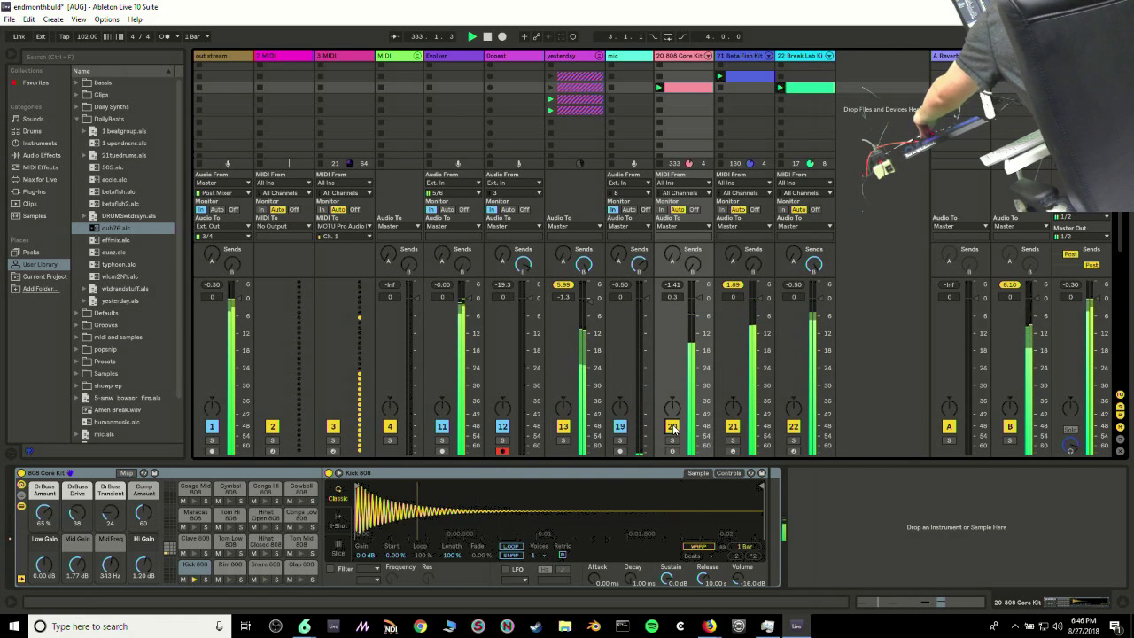
click(672, 426)
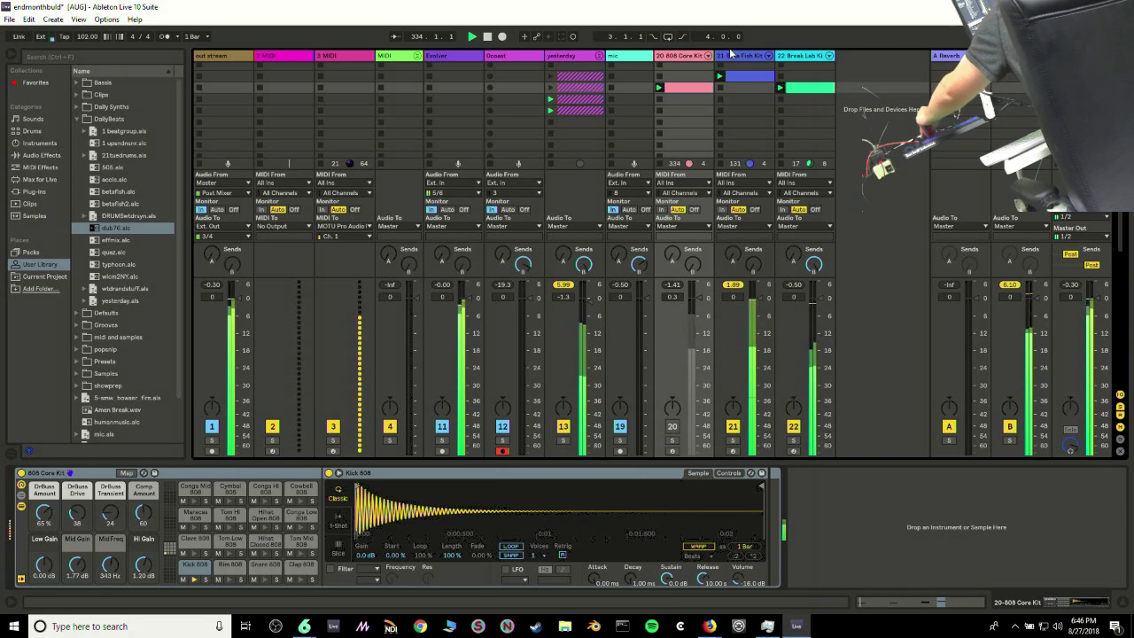
Move the Beta Fish Kit track's first EQ Eight filter to about 32.3 Hz with a Q of about 0.66
click(725, 350)
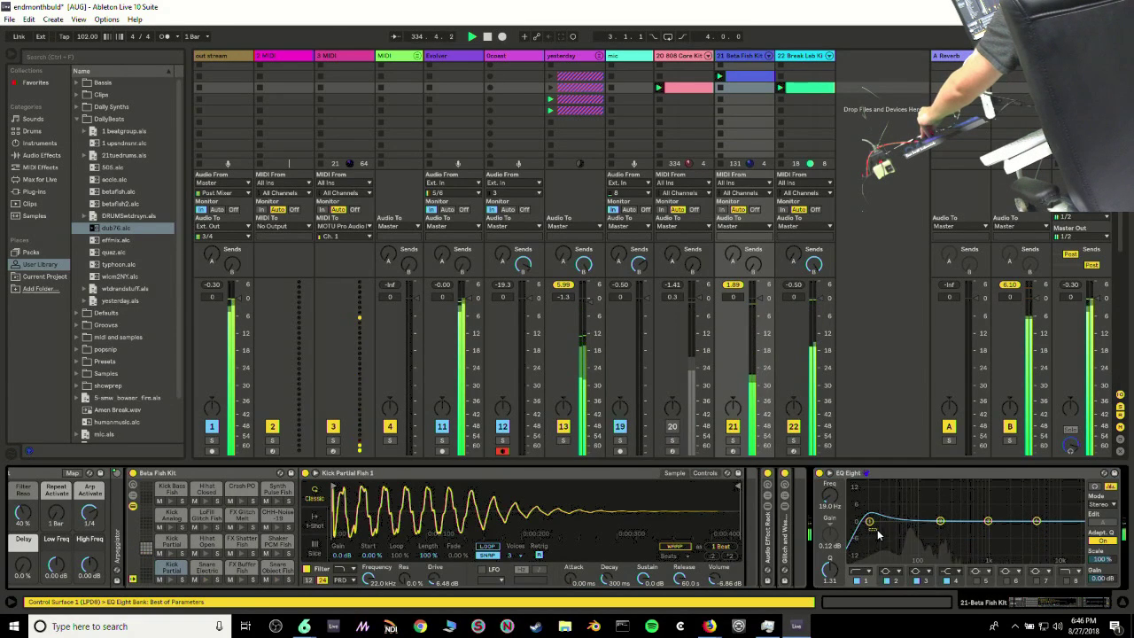
mouse_move(869, 521)
mouse_down()
mouse_move(947, 521)
mouse_move(873, 527)
mouse_move(885, 530)
mouse_up()
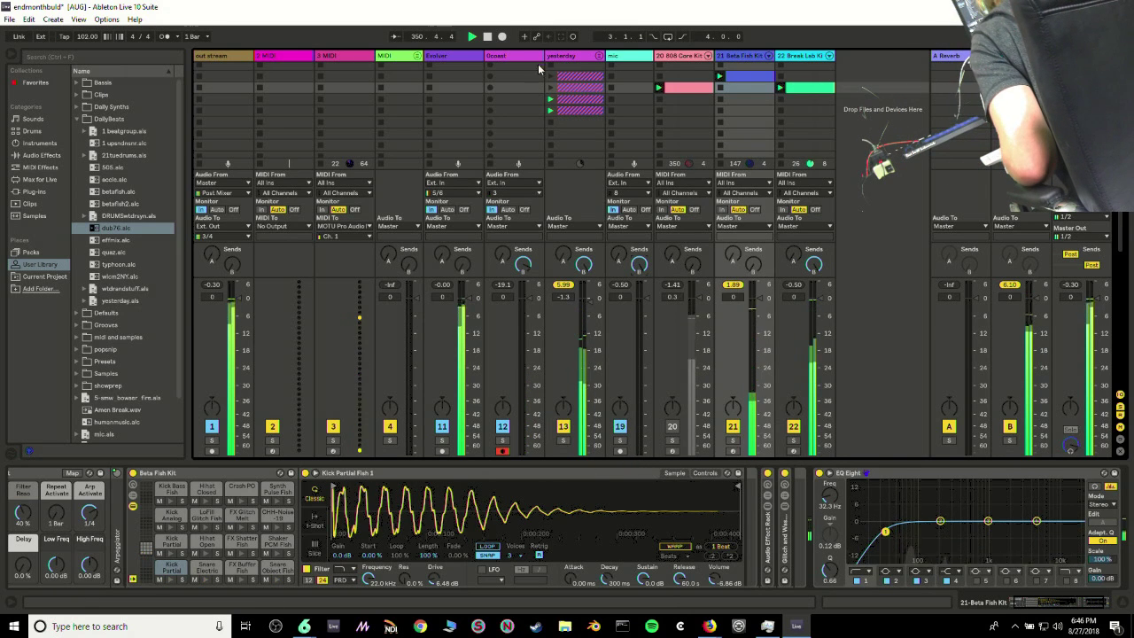
Duplicate the trouble clip on the 3 MIDI track and open the copy's notes
scroll(550, 98, up, 8)
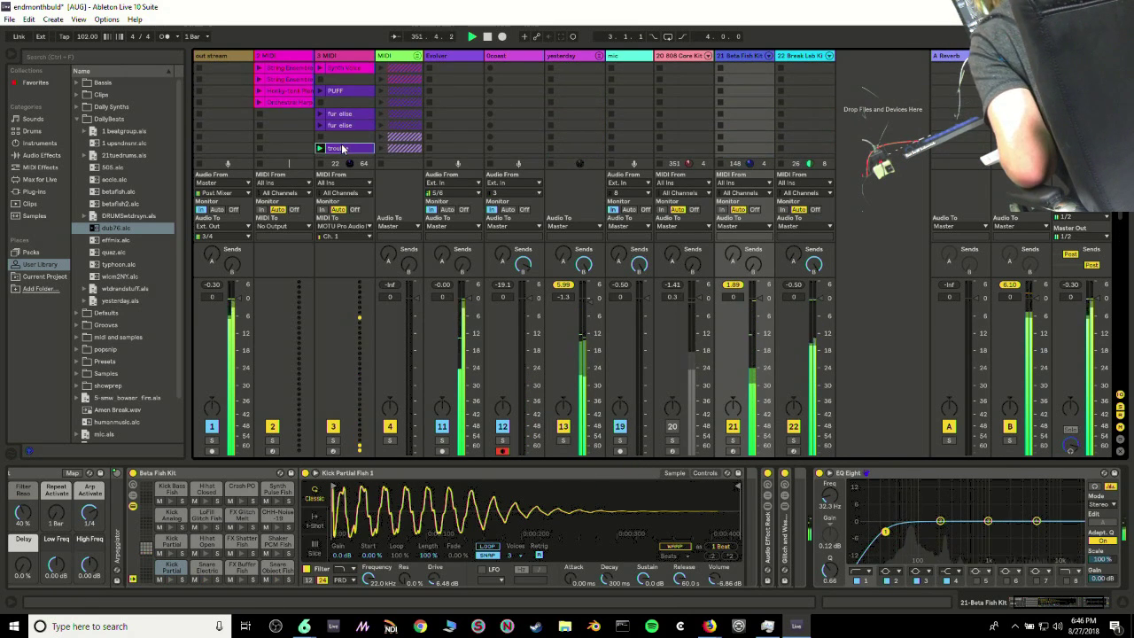
click(342, 148)
scroll(340, 139, down, 1)
key(ctrl+d)
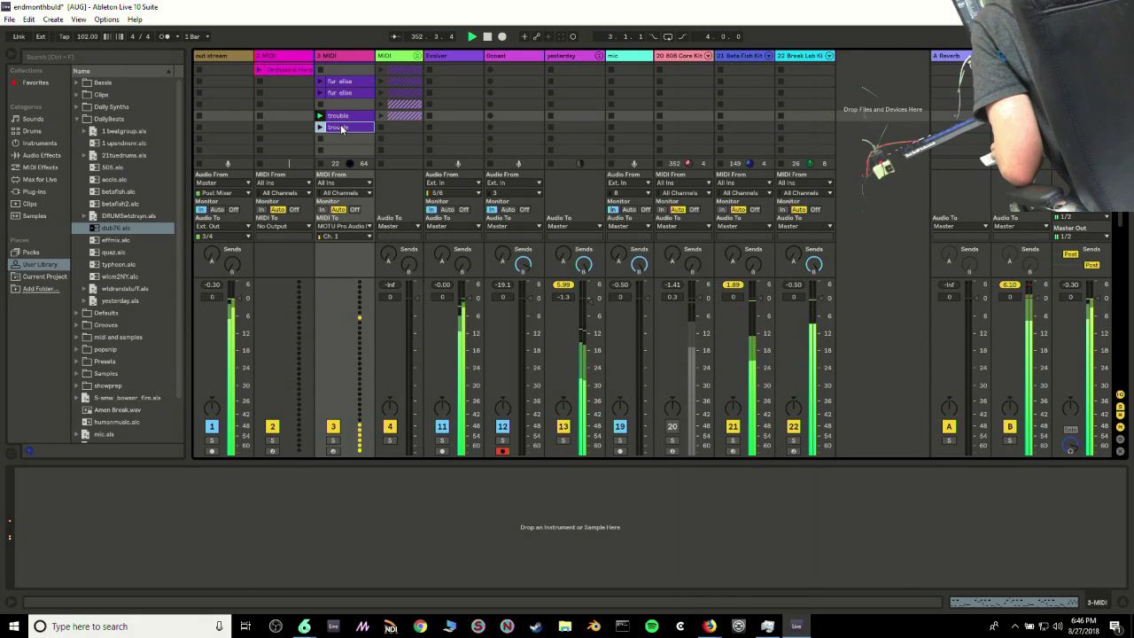
click(337, 129)
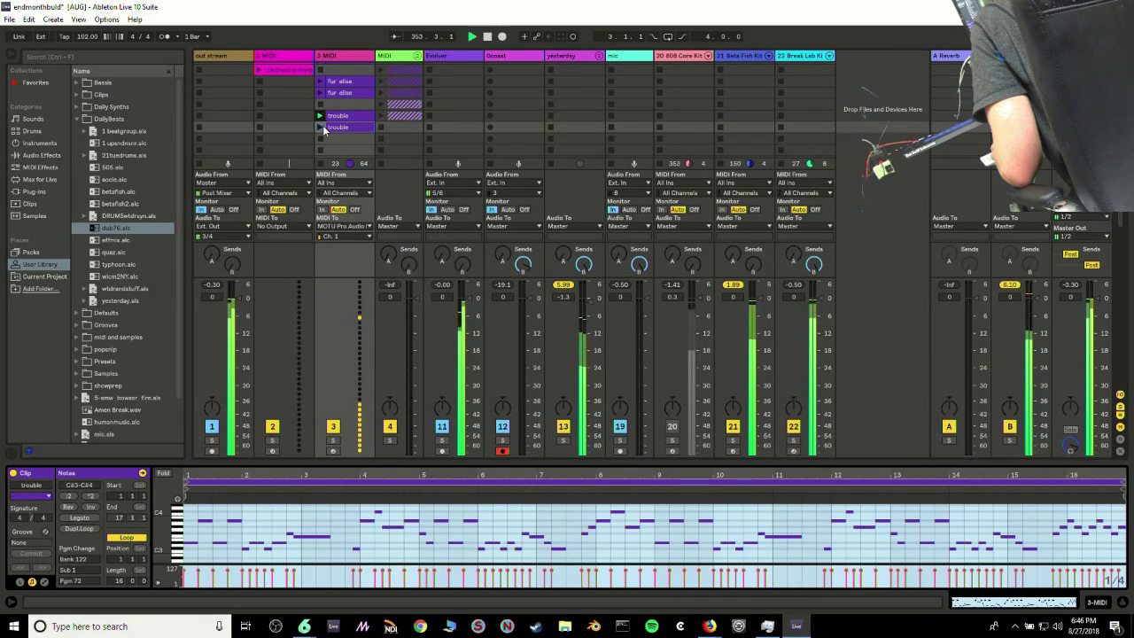
Launch the duplicated trouble clip on the 3 MIDI track and halve its timing twice to a four-bar loop
click(321, 128)
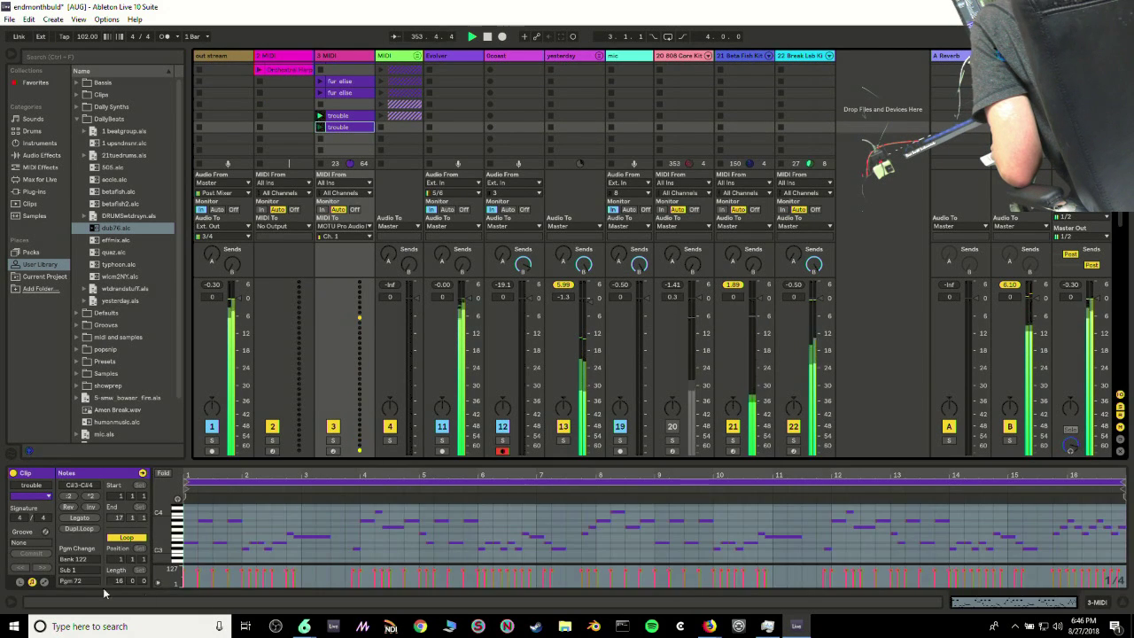
click(70, 498)
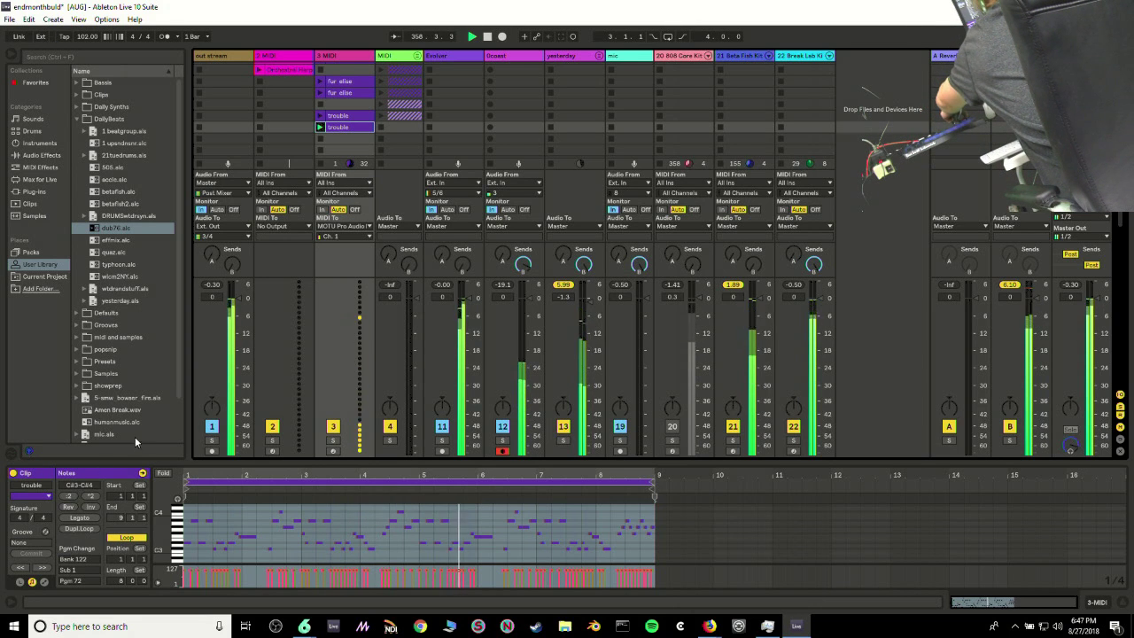
click(72, 498)
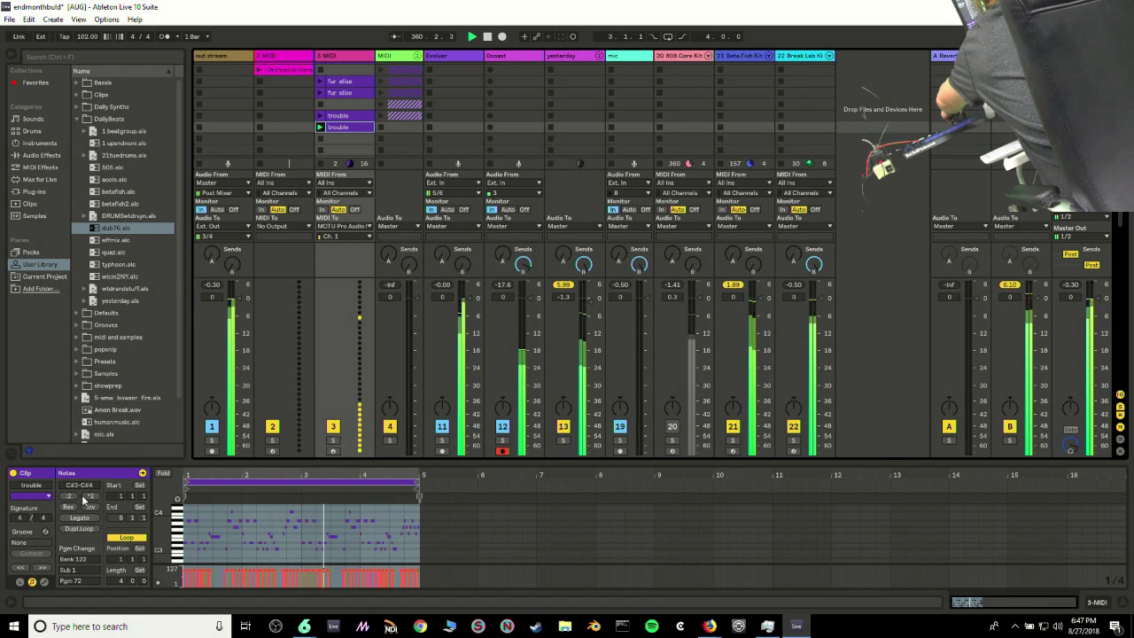
Select all notes in the shortened trouble clip and transpose them one octave up to the C#4–C#5 range
click(216, 513)
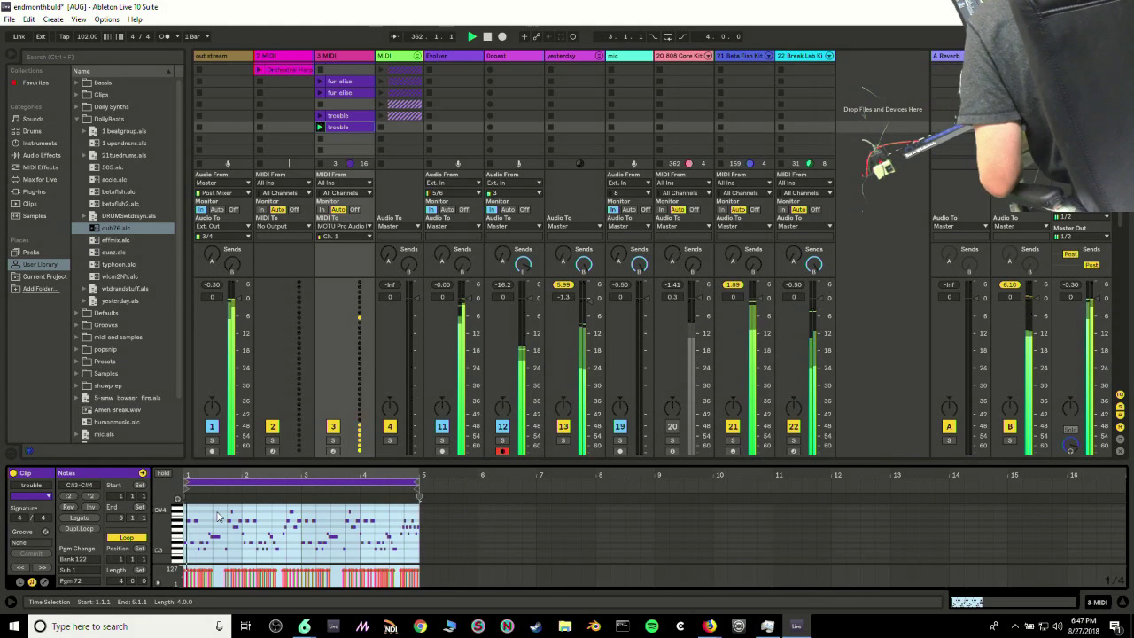
key(ctrl+a)
key(shift+Down)
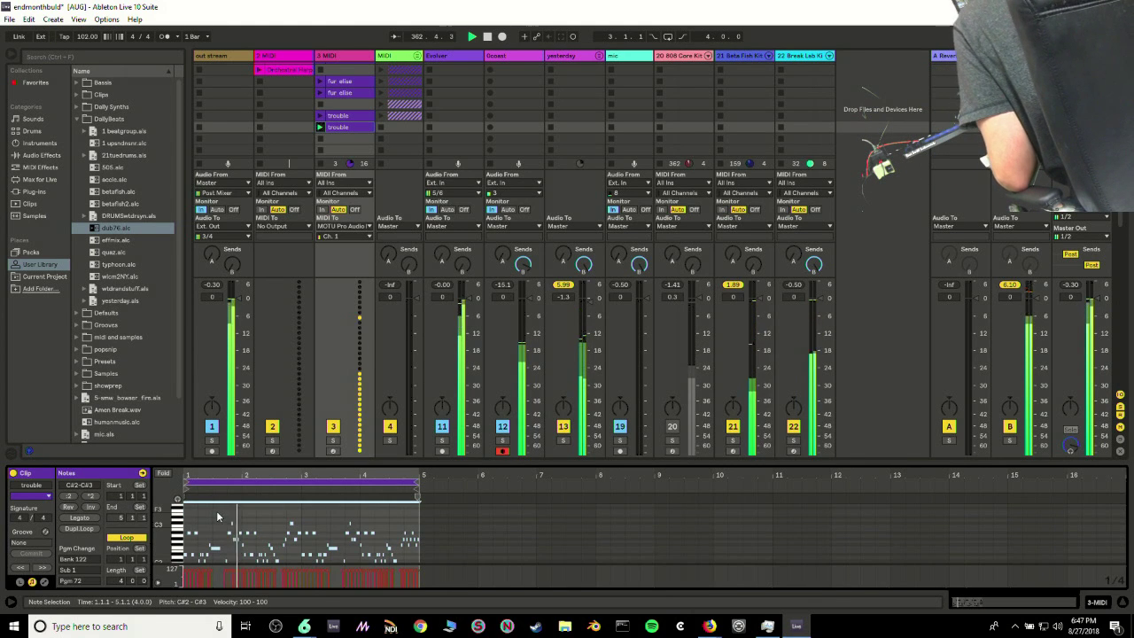
key(shift+Up)
key(shift+Up)
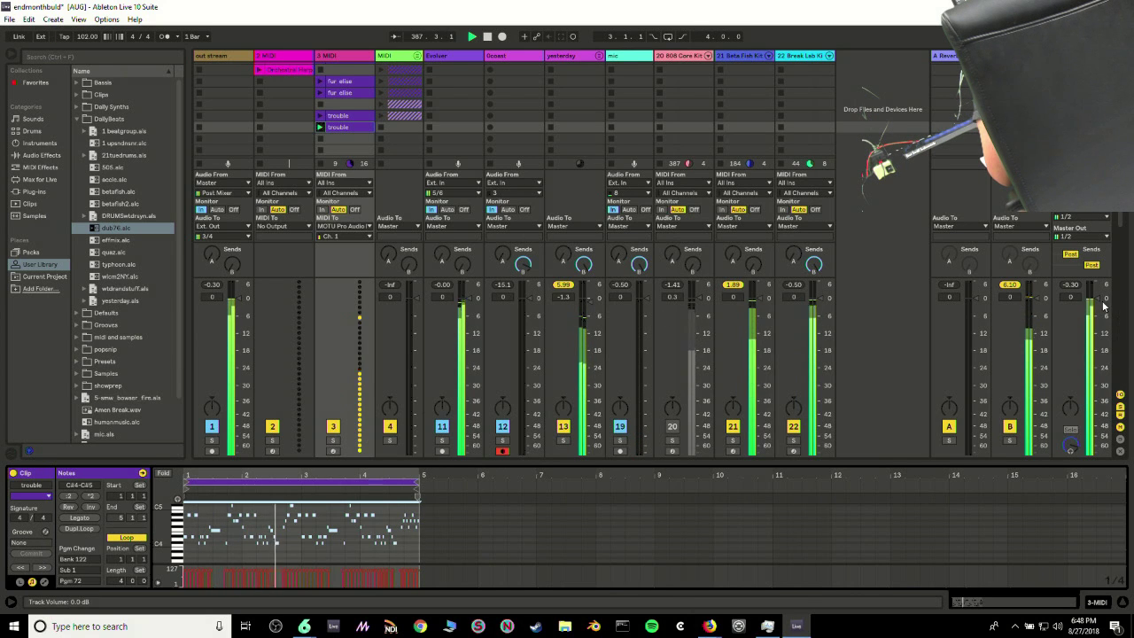
Fade the master volume down to about -55.5 dB and bring it back up to -0.8 dB
drag(1103, 305, 1098, 376)
drag(1097, 426, 1097, 433)
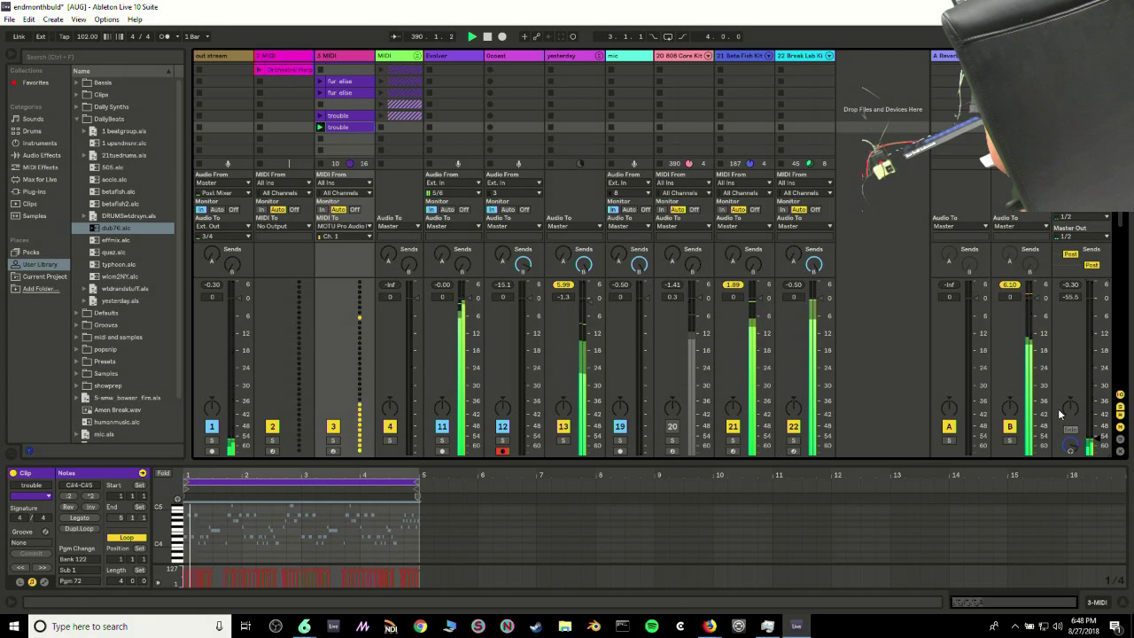
drag(1098, 438, 1099, 304)
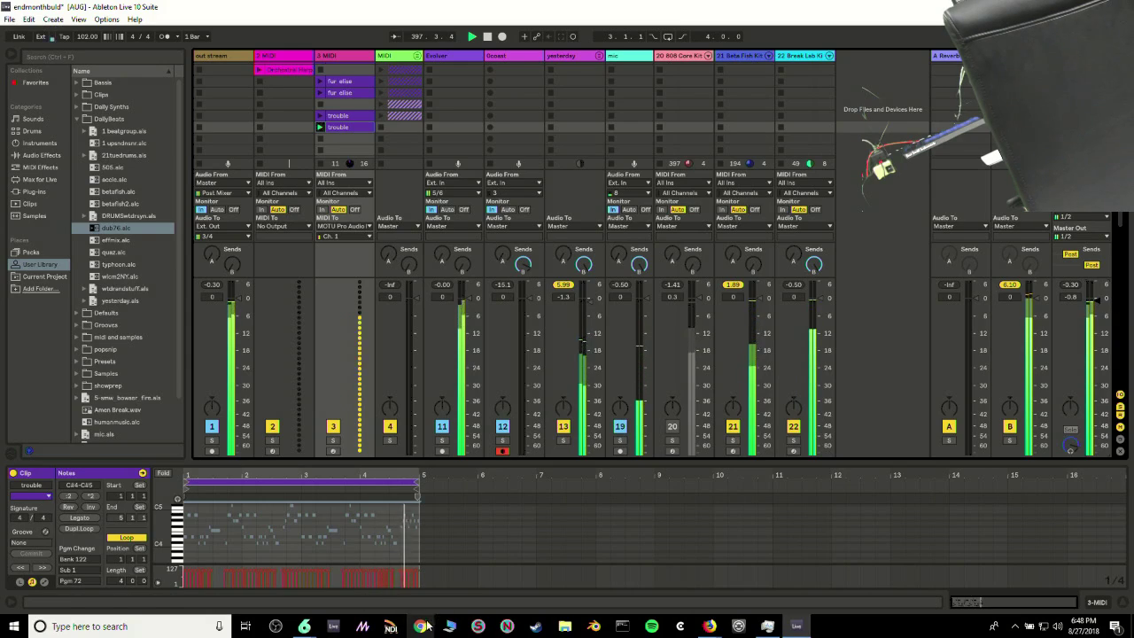
mouse_move(710, 626)
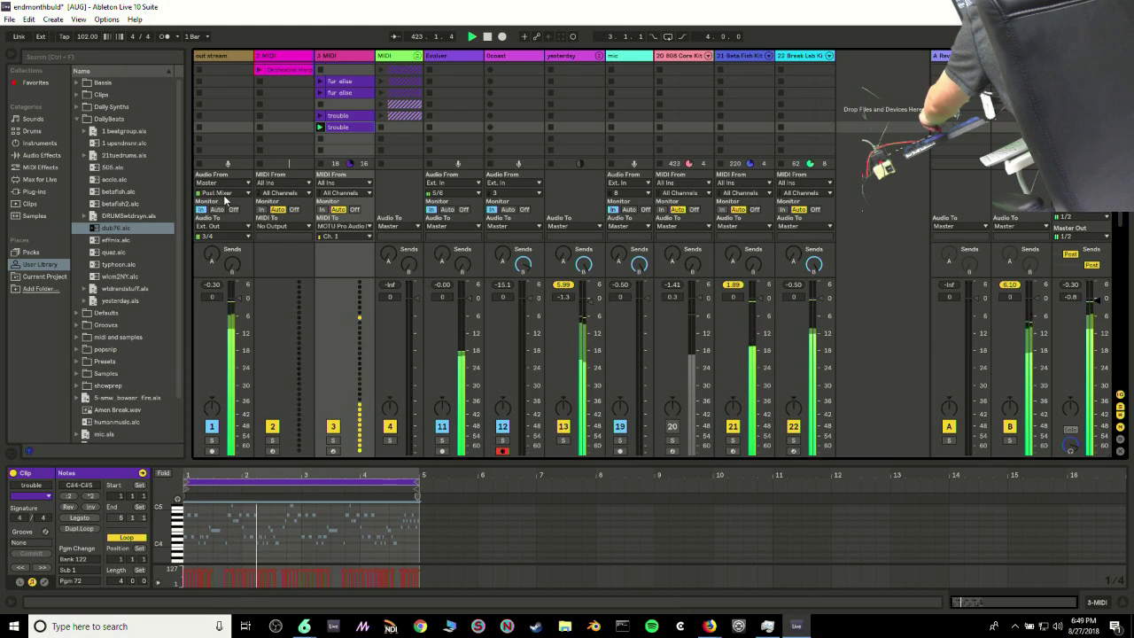
Create an empty clip on the Break Lab Kit track in the same scene as the playing trouble clip
double_click(803, 127)
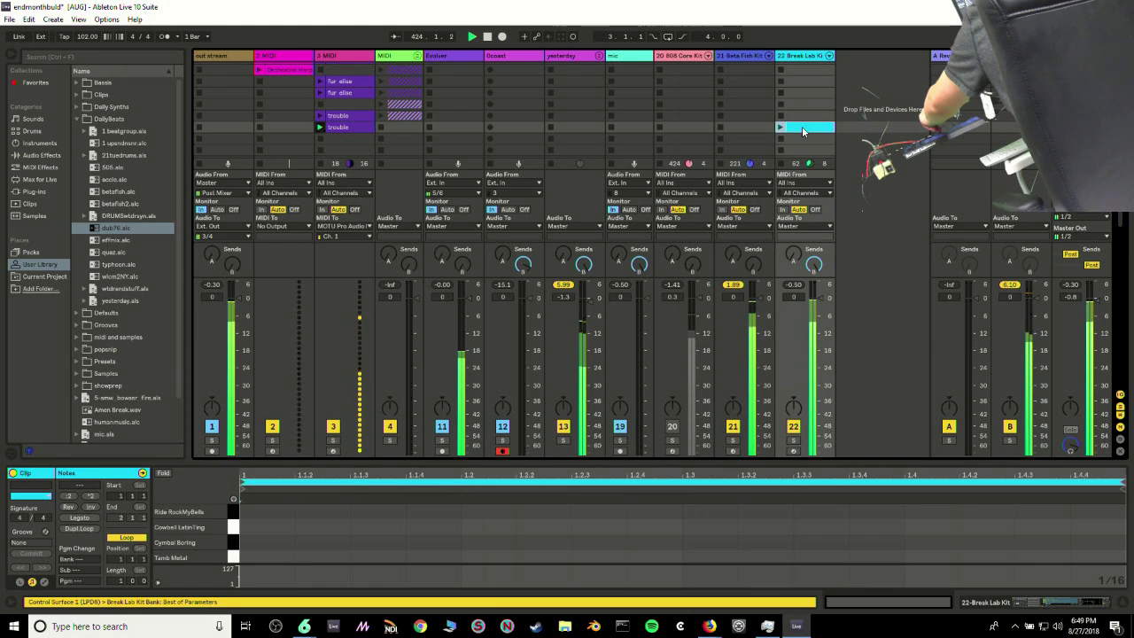
click(319, 127)
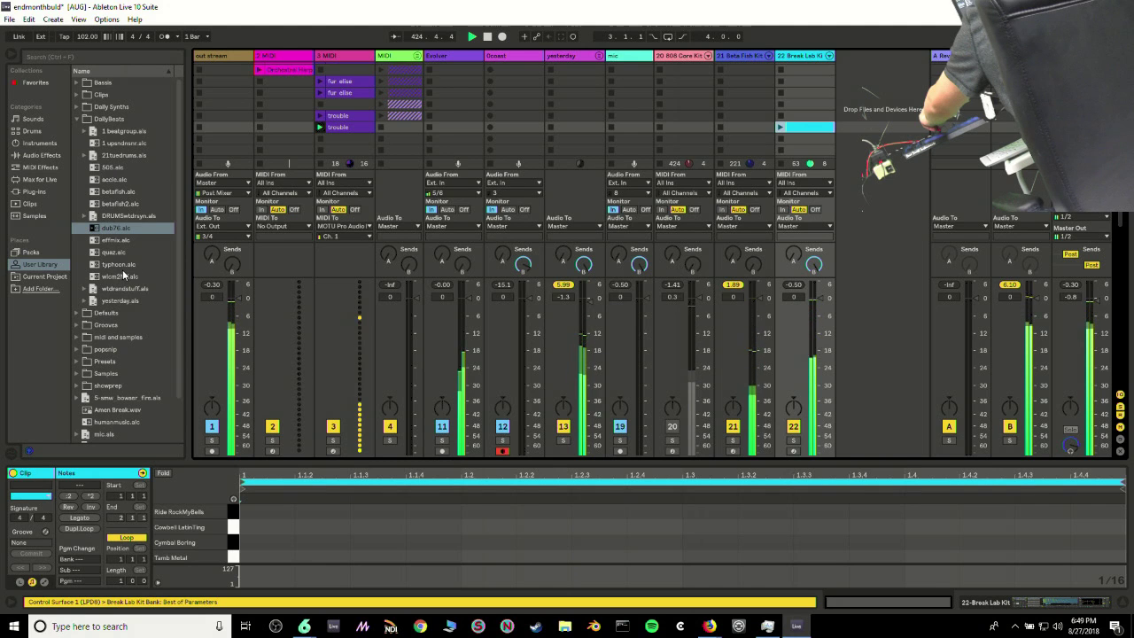
Add the saved Acoustic Australia Kit beat as a new track, playing at 0 dB with Send B partly raised
click(116, 180)
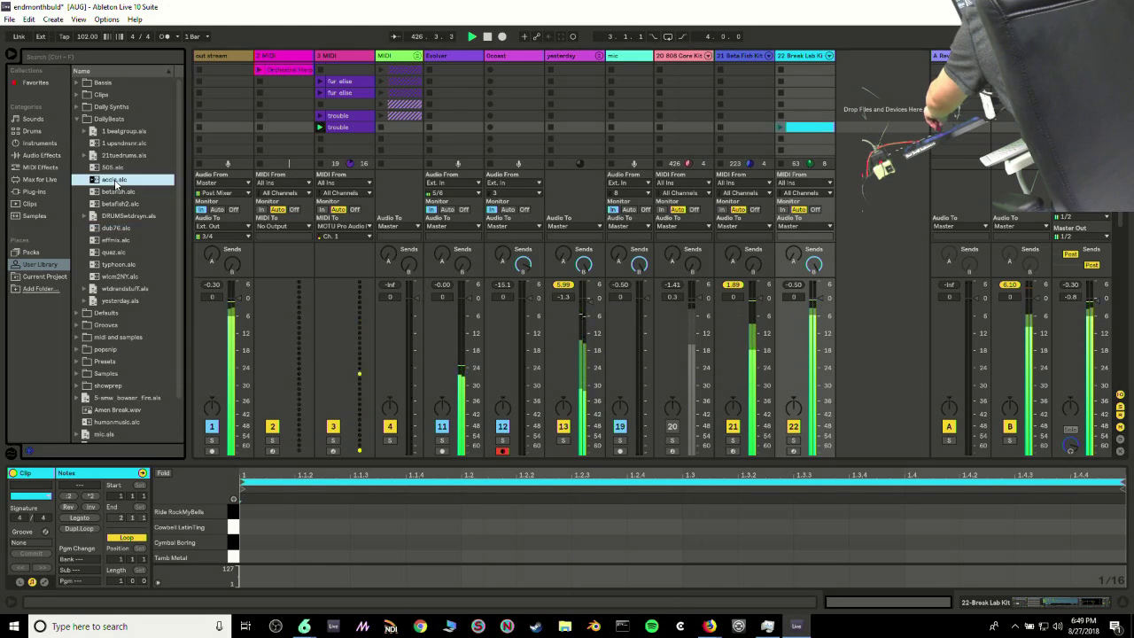
drag(891, 121, 863, 82)
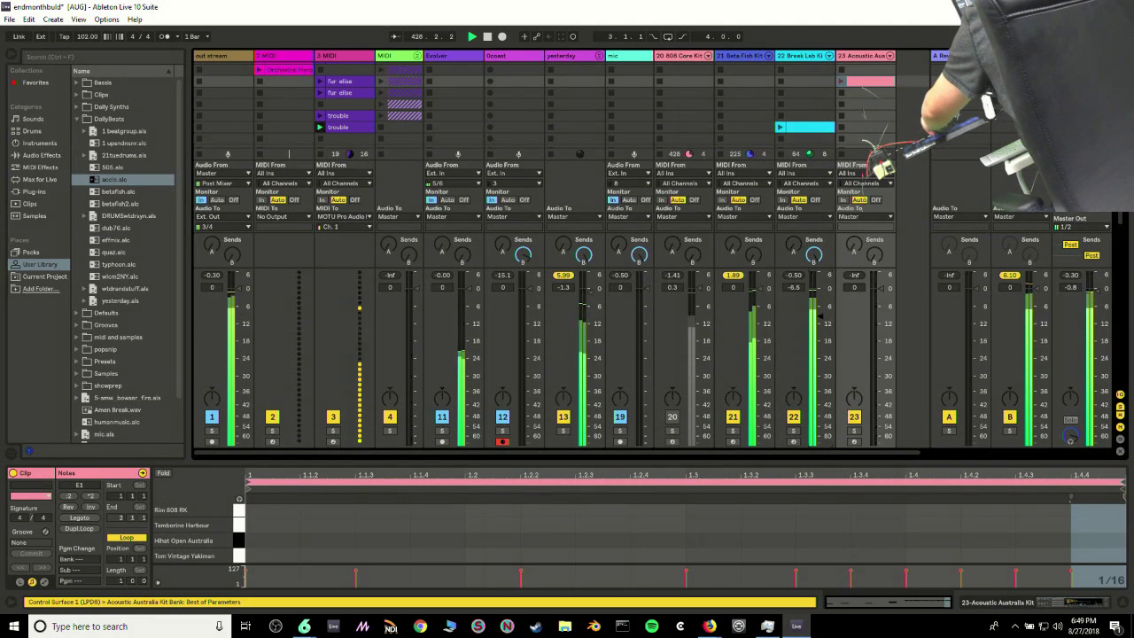
scroll(864, 81, up, 1)
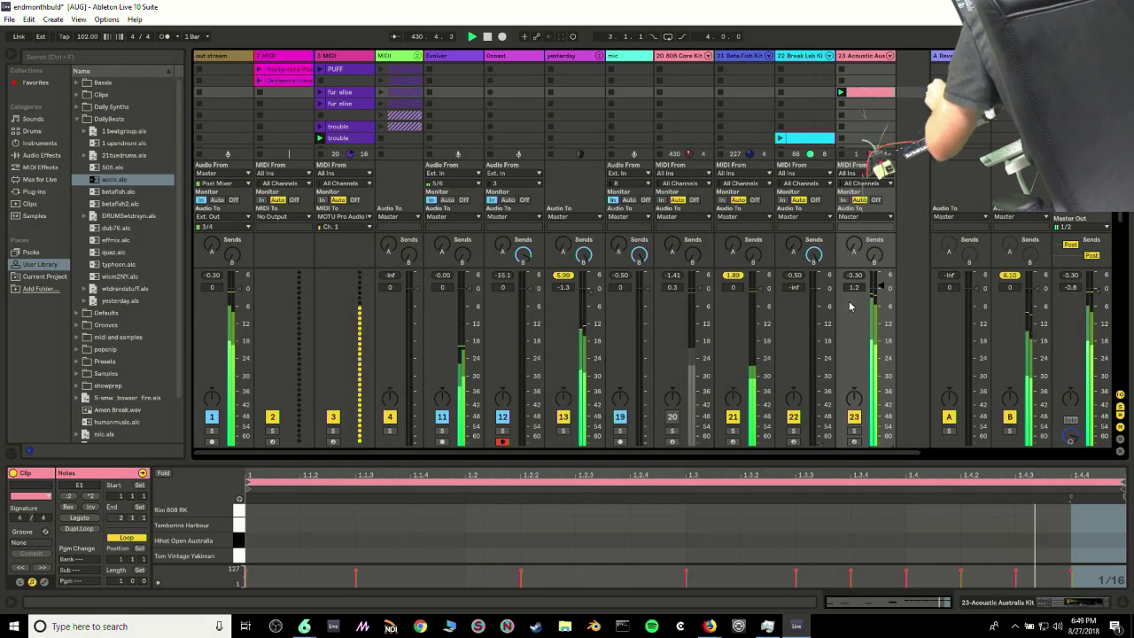
drag(886, 294, 887, 291)
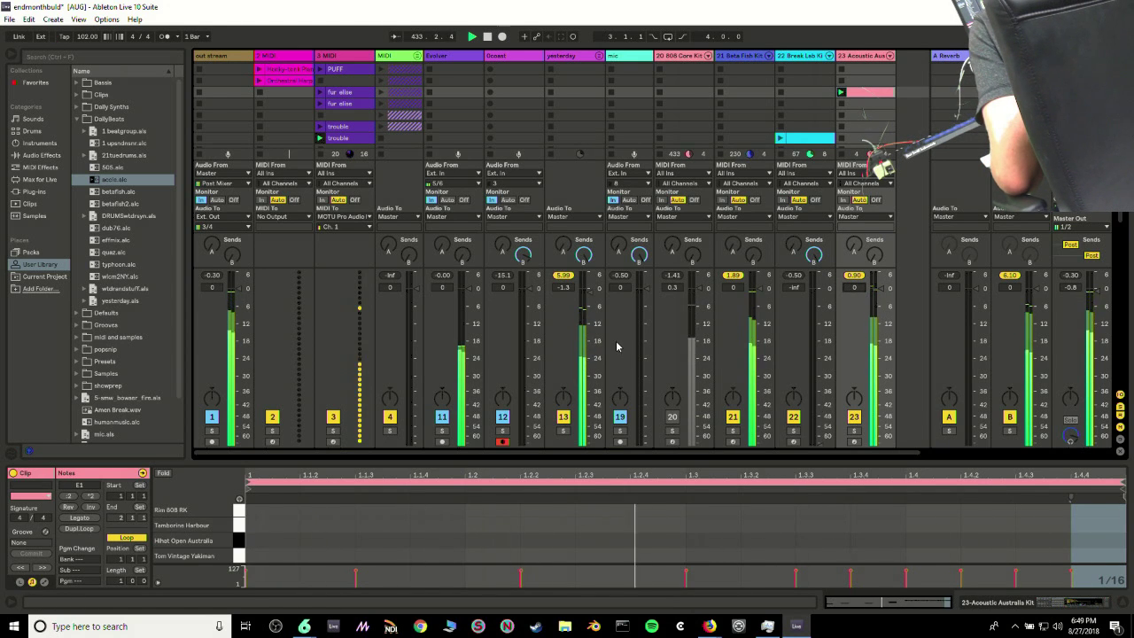
drag(874, 256, 874, 177)
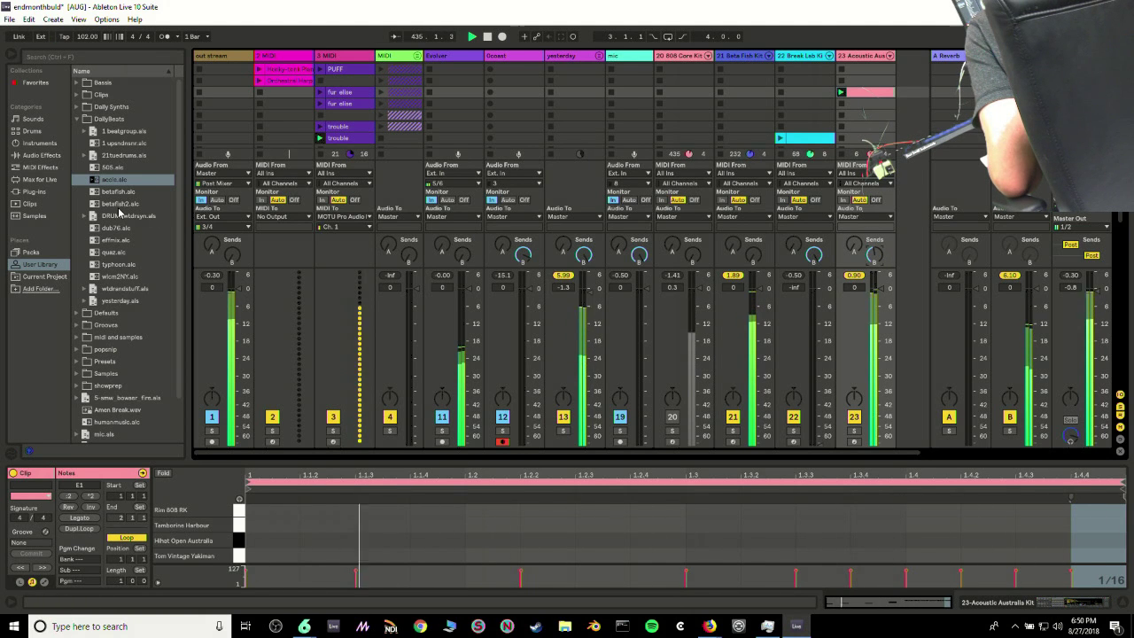
Load the 808 Core Kit drum rack onto a new track and create an empty clip beside the Acoustic Australia Kit clip
click(31, 132)
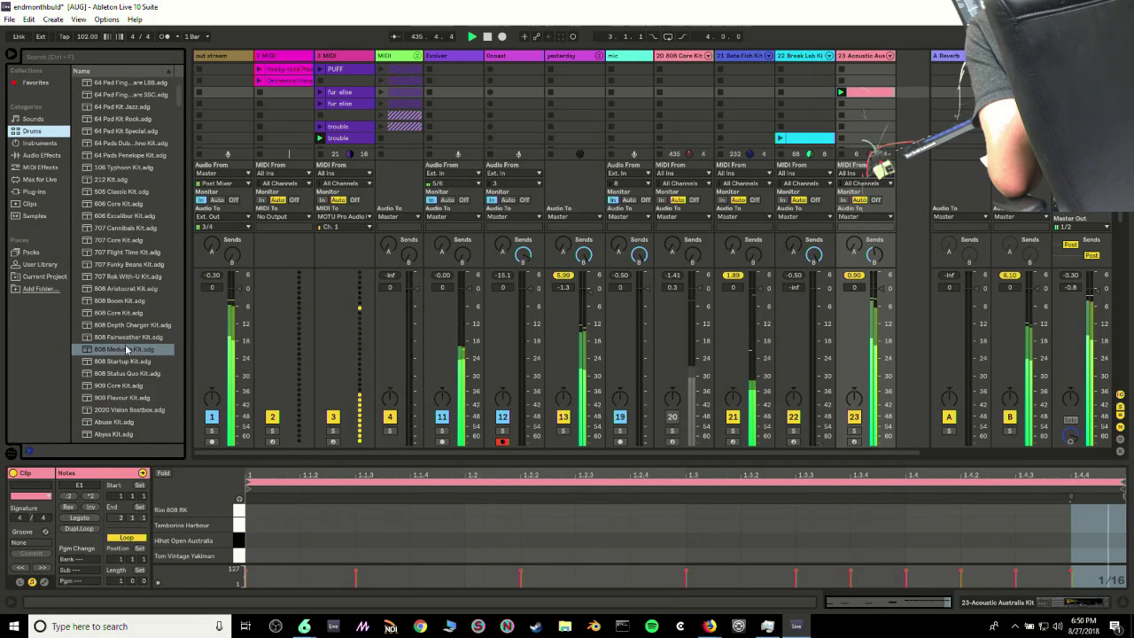
drag(118, 315, 918, 86)
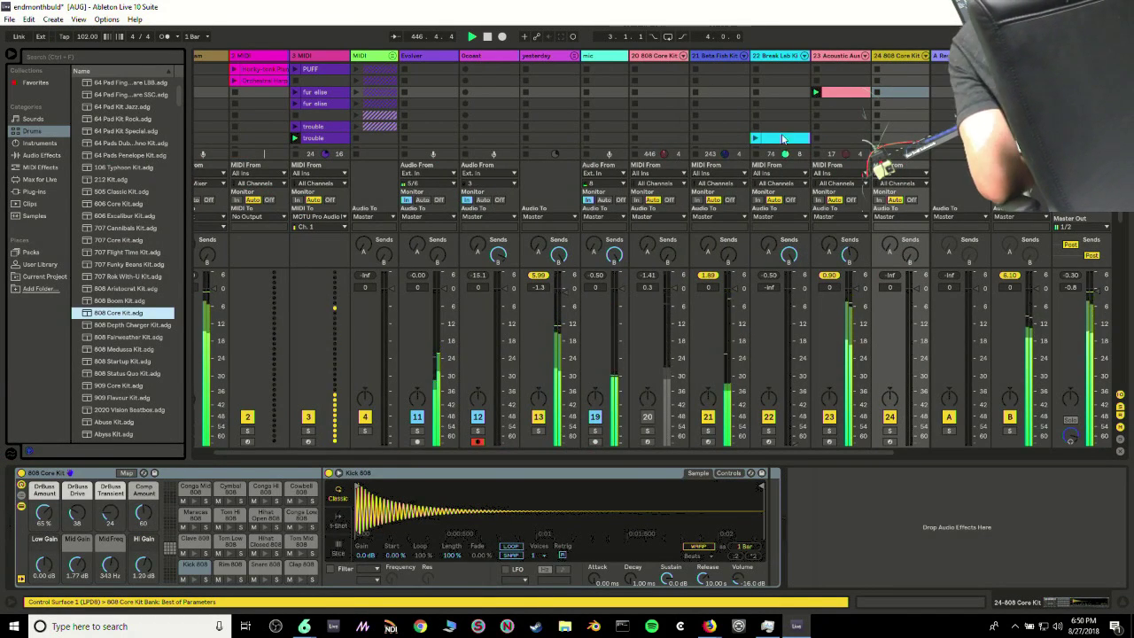
click(895, 57)
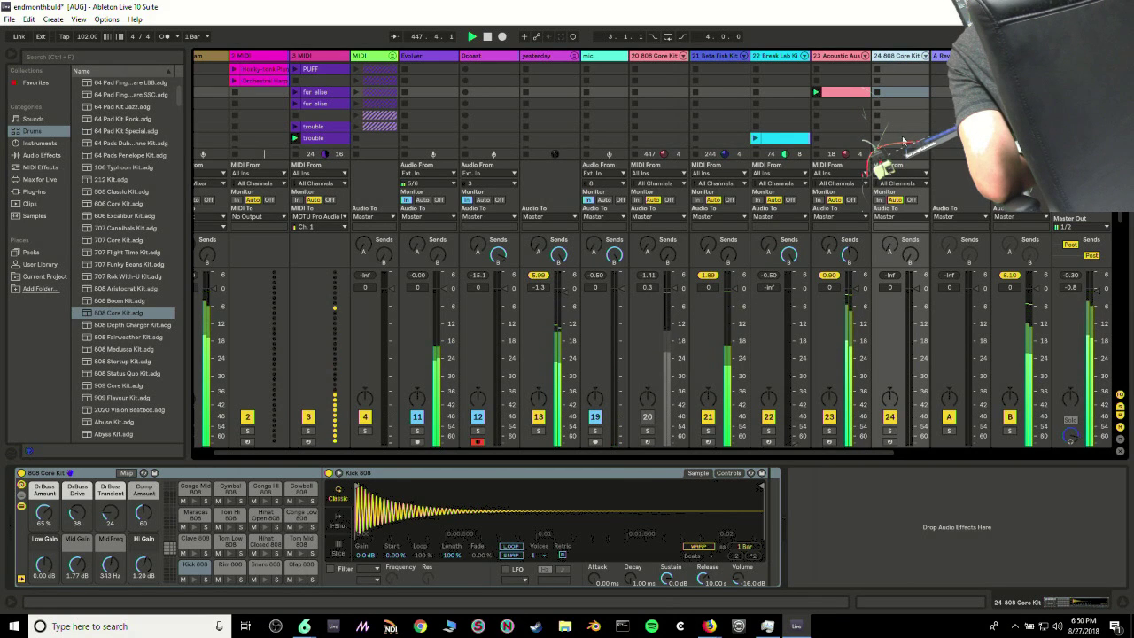
double_click(895, 91)
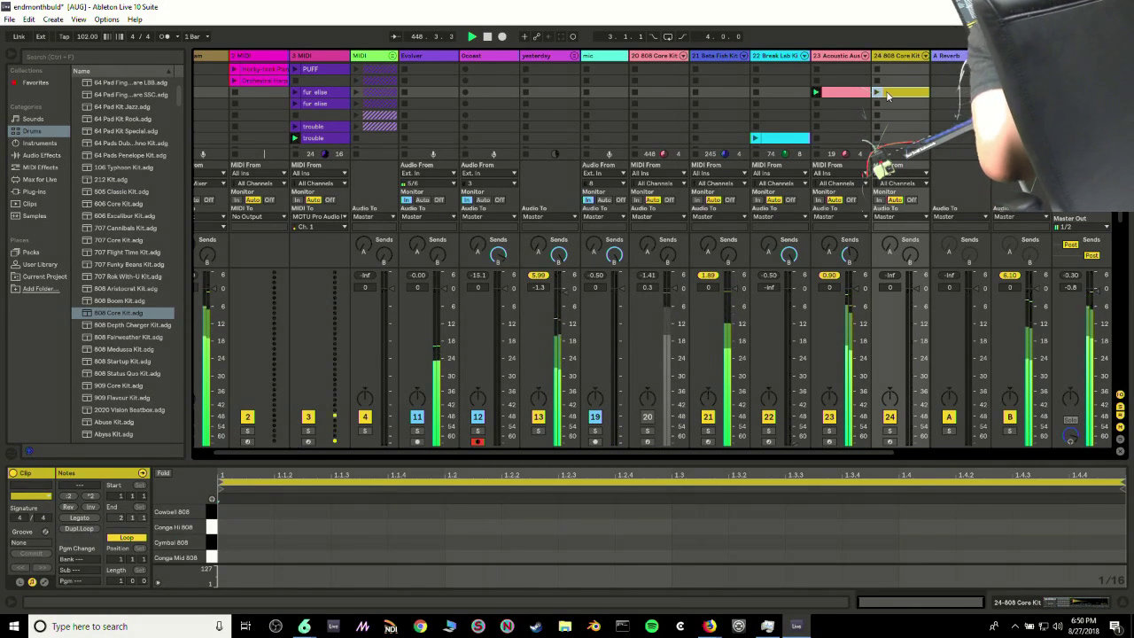
Program Kick 808 notes on all four beats of the new 808 Core Kit clip and play it
scroll(237, 538, down, 1)
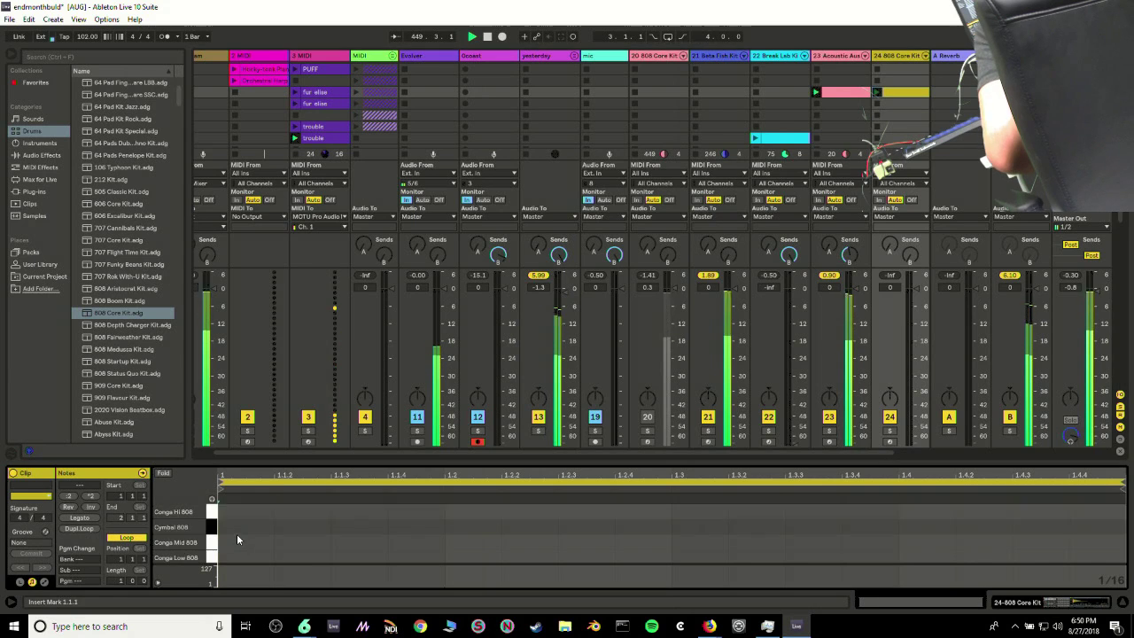
scroll(236, 535, down, 4)
double_click(242, 552)
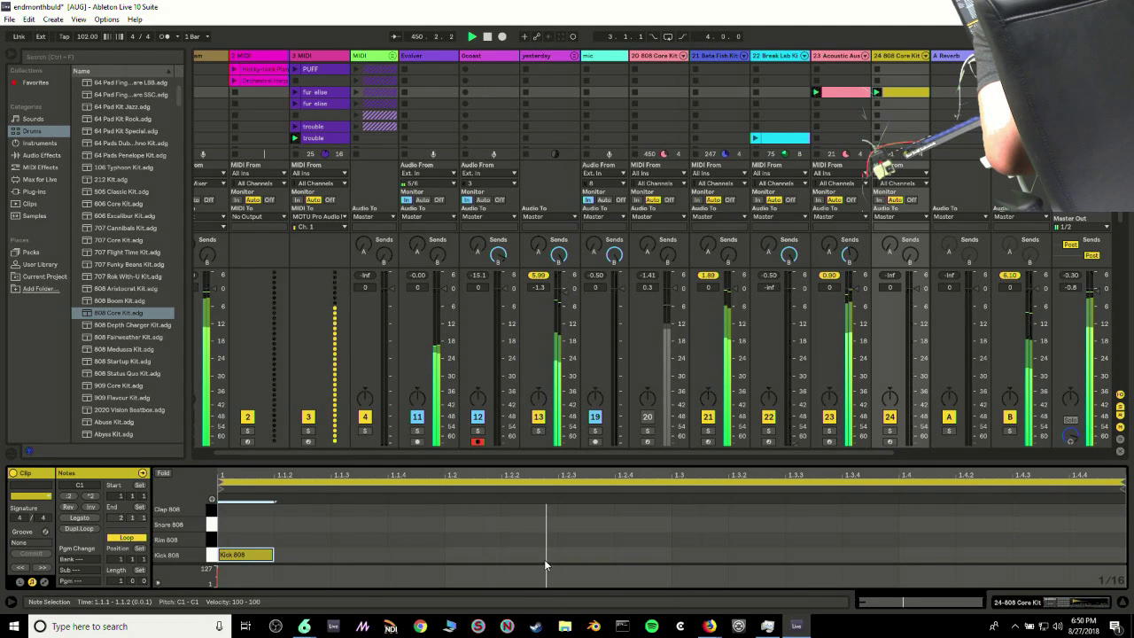
double_click(472, 554)
double_click(702, 553)
click(907, 552)
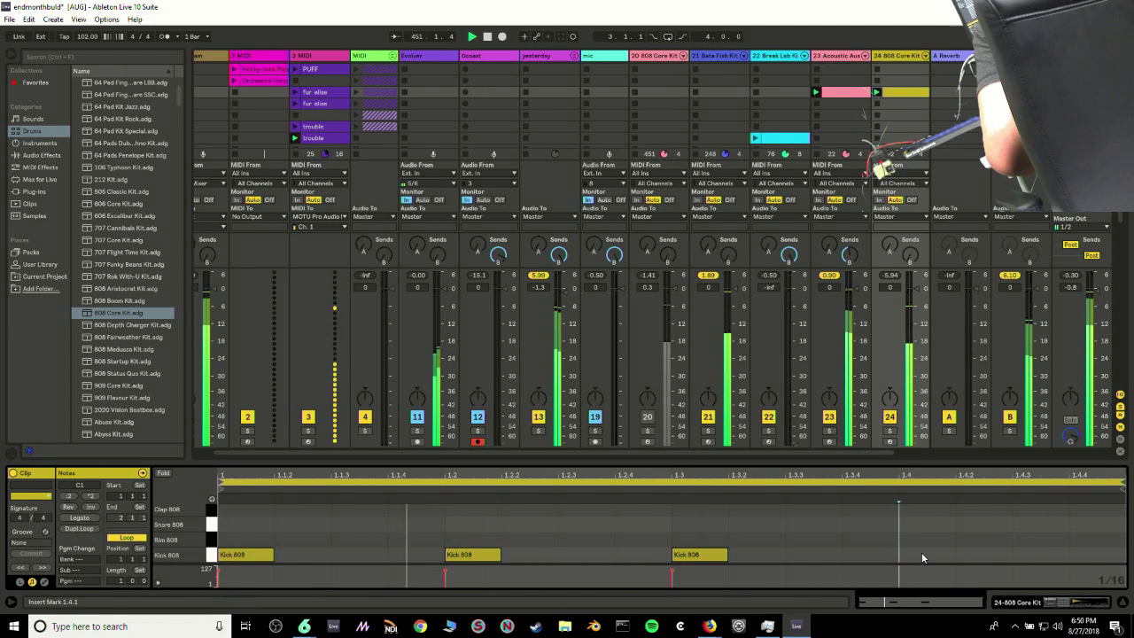
double_click(922, 555)
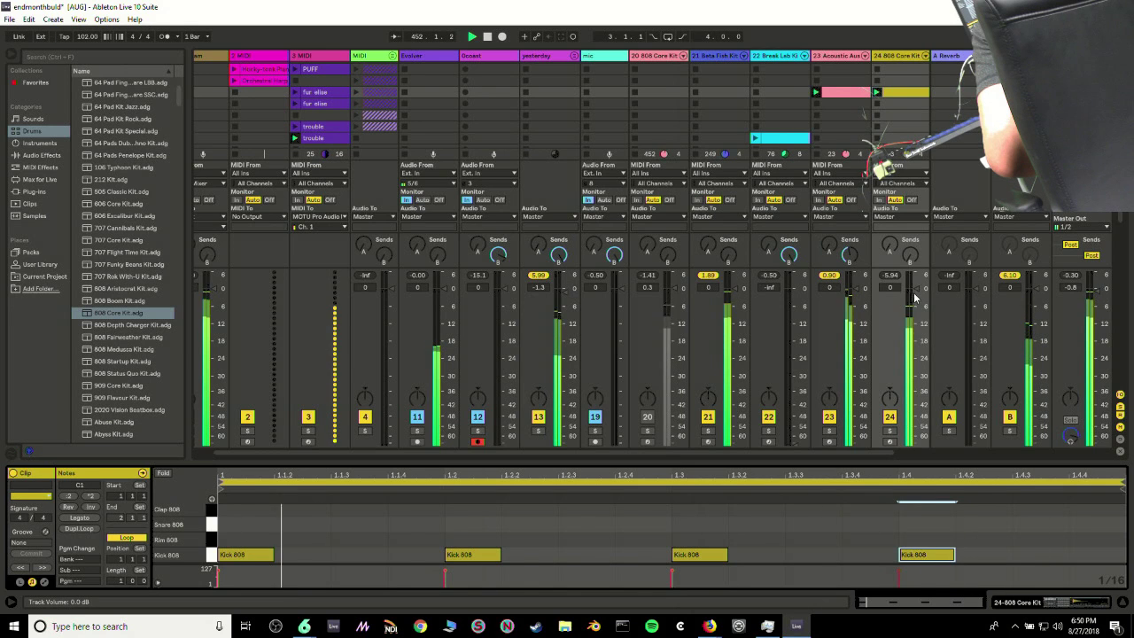
Lower the new 808 Core Kit track to -1.3 dB and solo it
drag(915, 293, 915, 298)
click(890, 432)
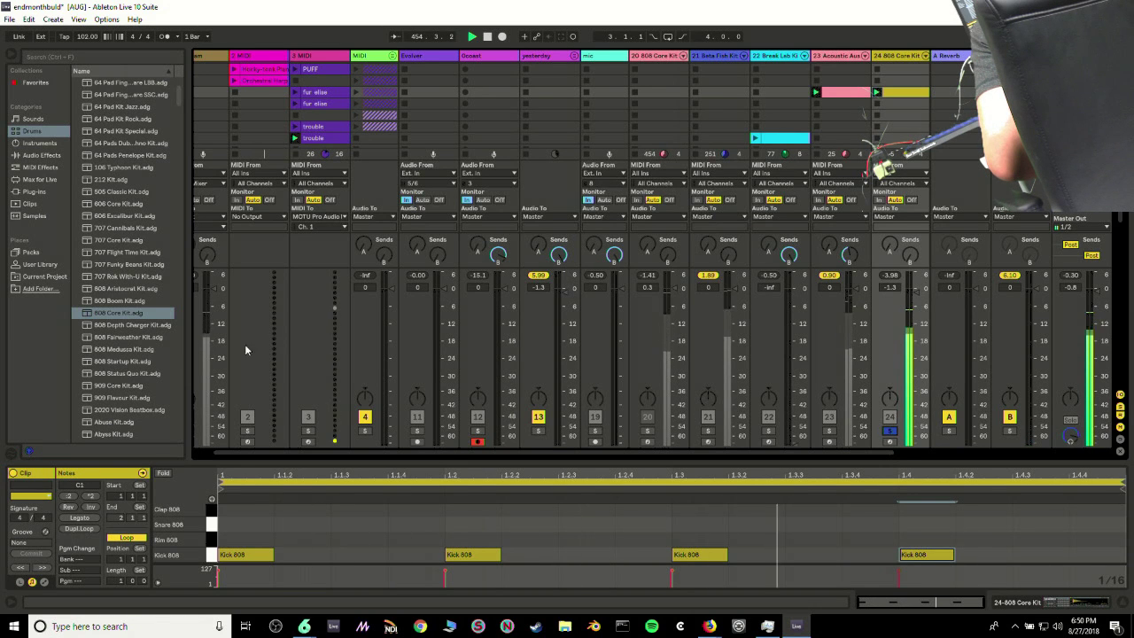
Load the 808 Medussa Kit drum rack onto a new track after the 808 Core Kit
click(129, 351)
drag(906, 75, 915, 65)
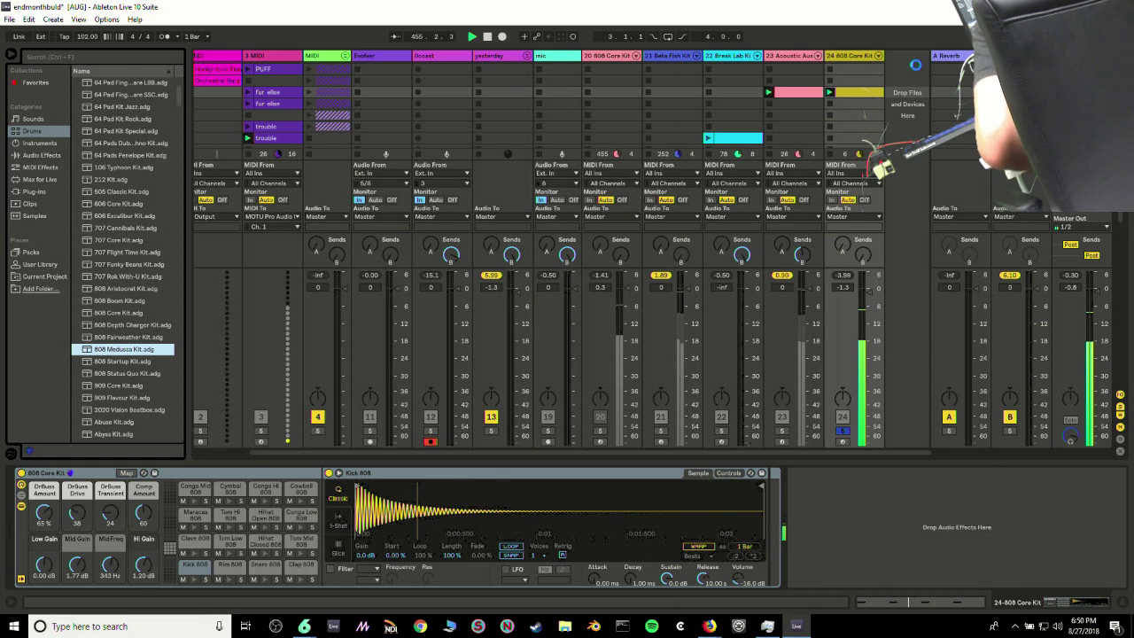
drag(913, 65, 901, 66)
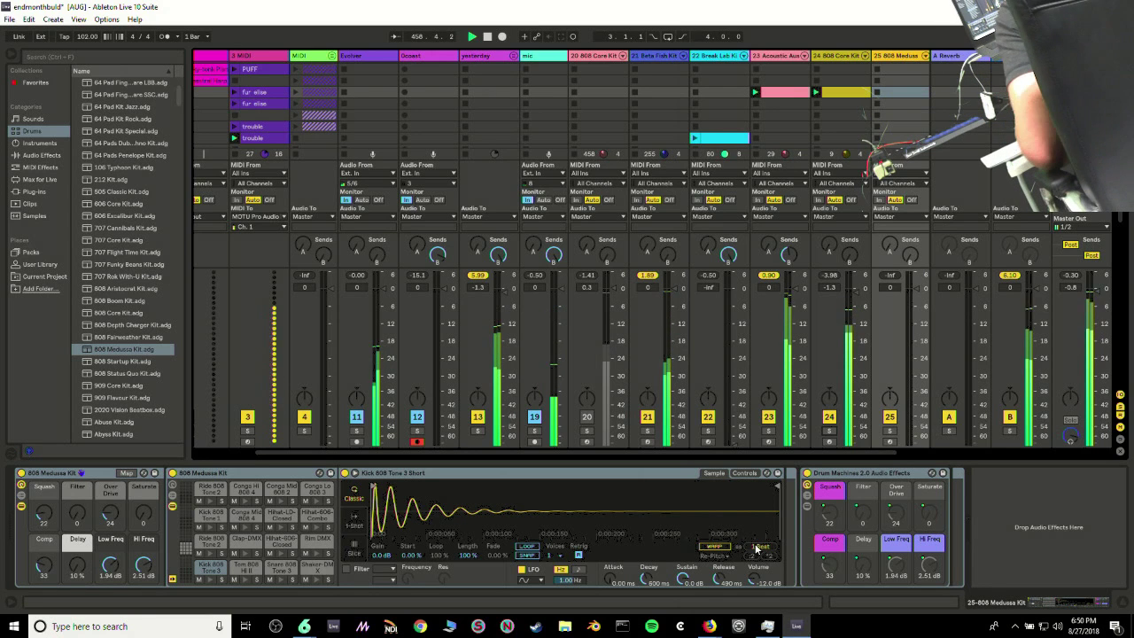
Set the song tempo to 69 BPM
drag(793, 453, 730, 460)
click(222, 91)
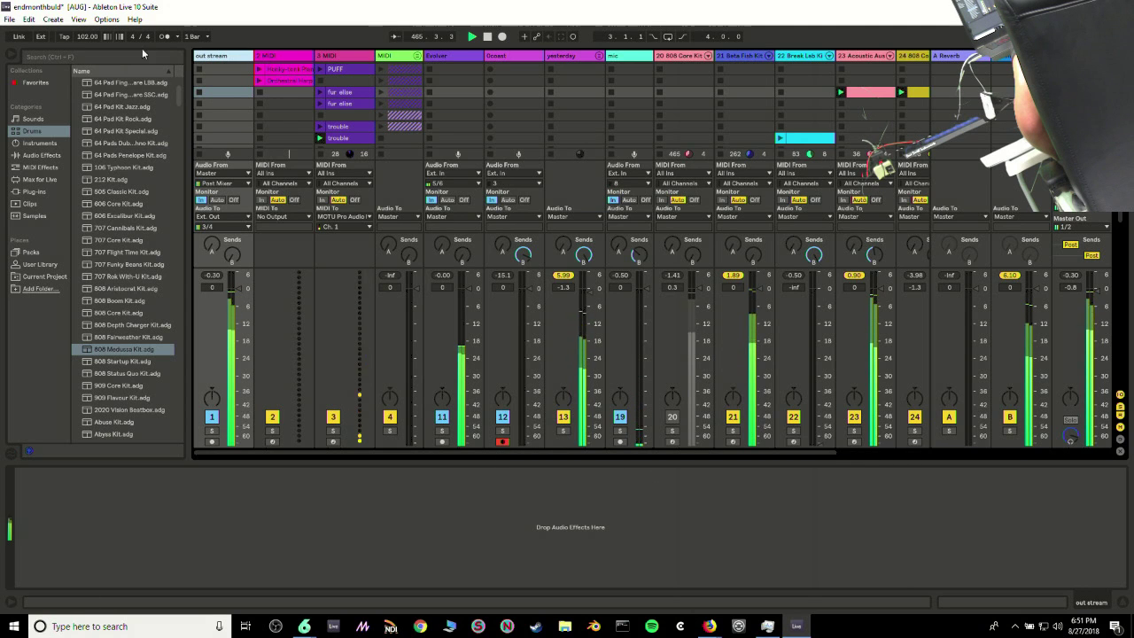
drag(88, 37, 94, 73)
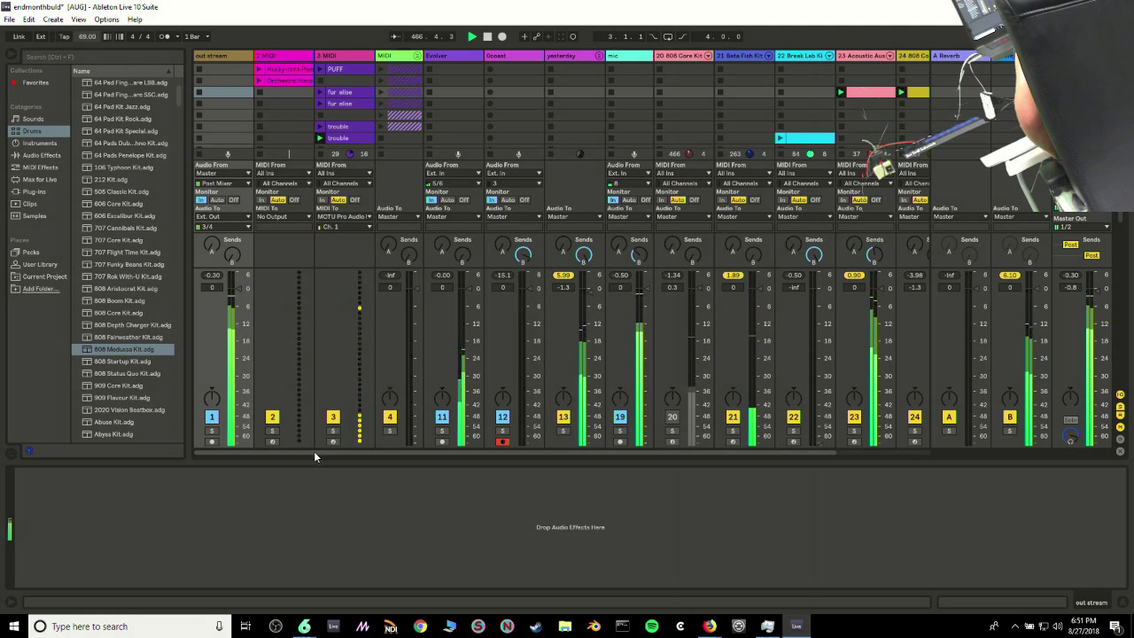
Move the four-kick clip from the 808 Core Kit track to the 808 Medussa Kit track's second slot and play it there
drag(314, 453, 448, 464)
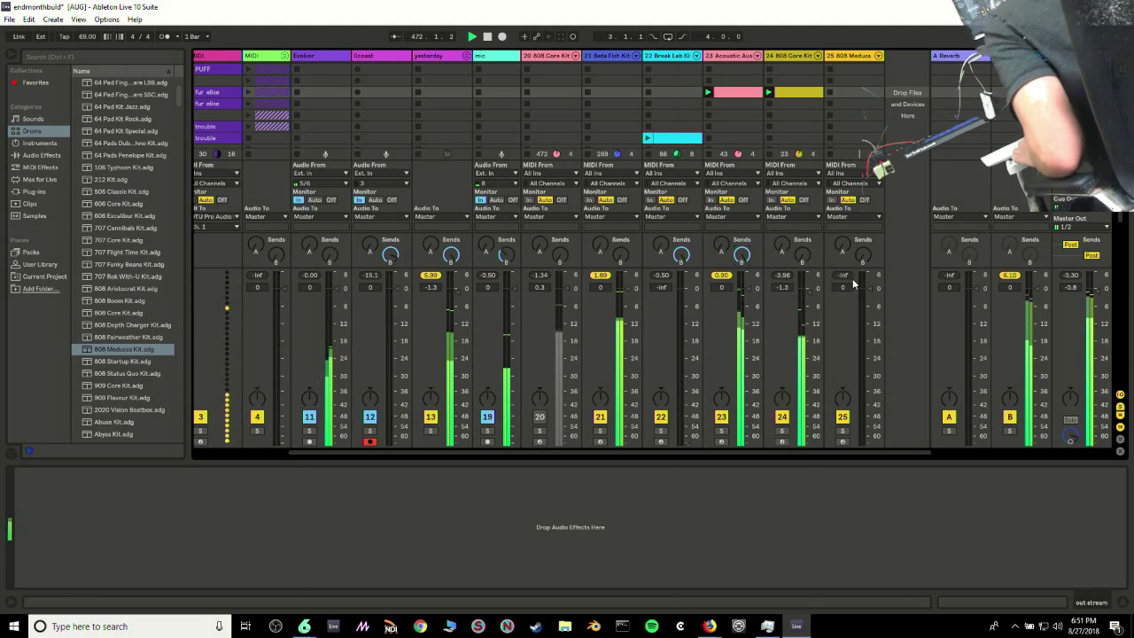
drag(813, 258, 812, 213)
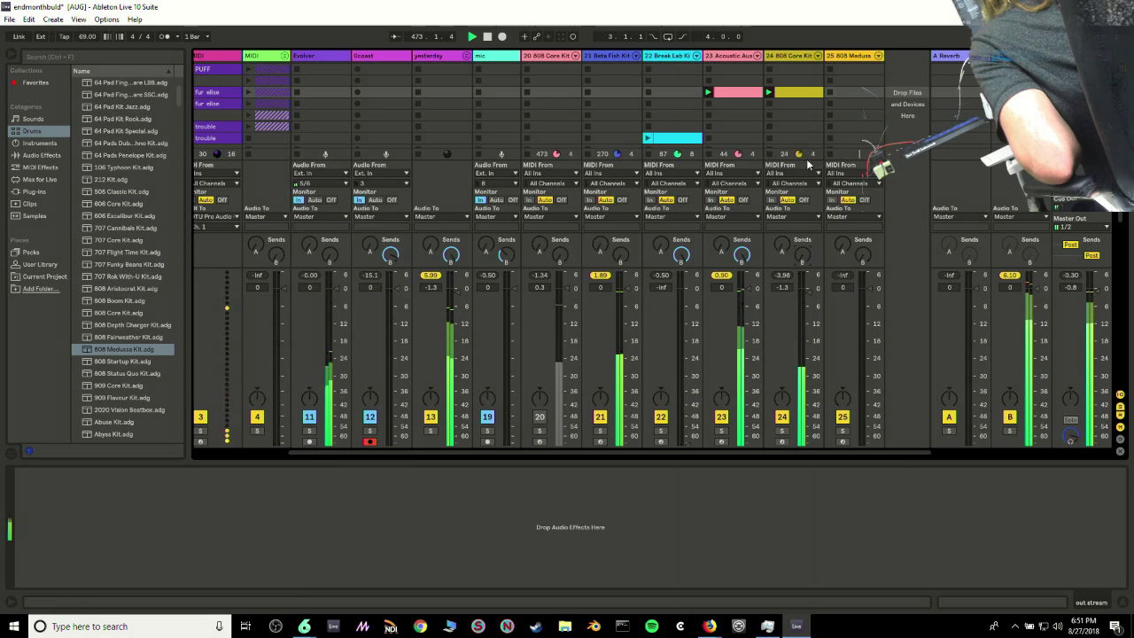
drag(794, 96, 854, 88)
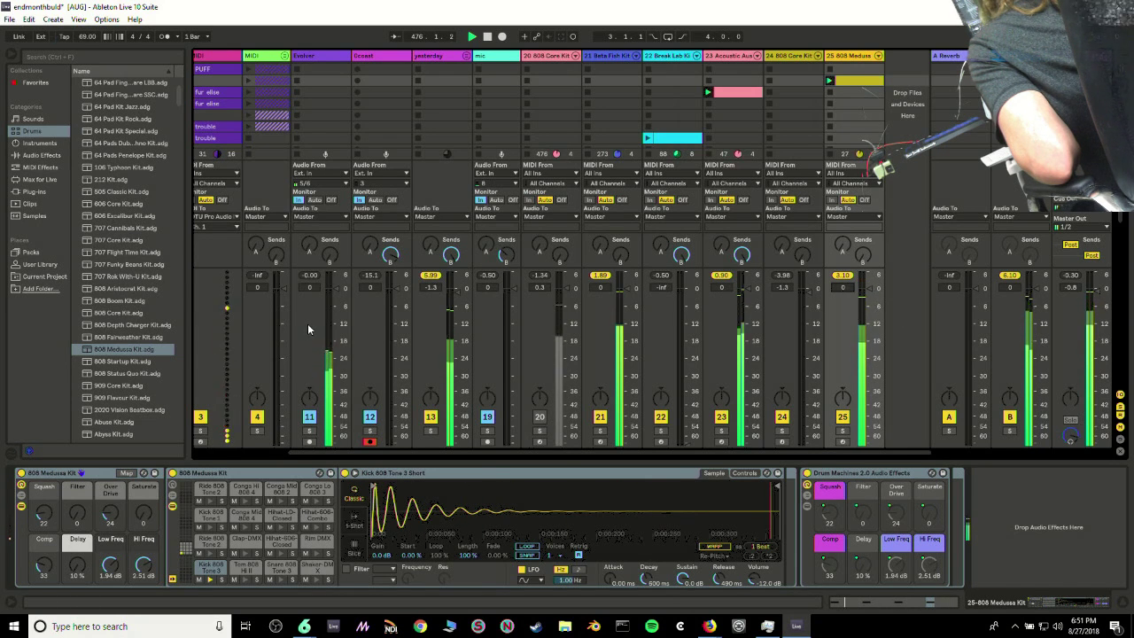
Mute the Beta Fish Kit, Acoustic Australia Kit and yesterday tracks
click(600, 415)
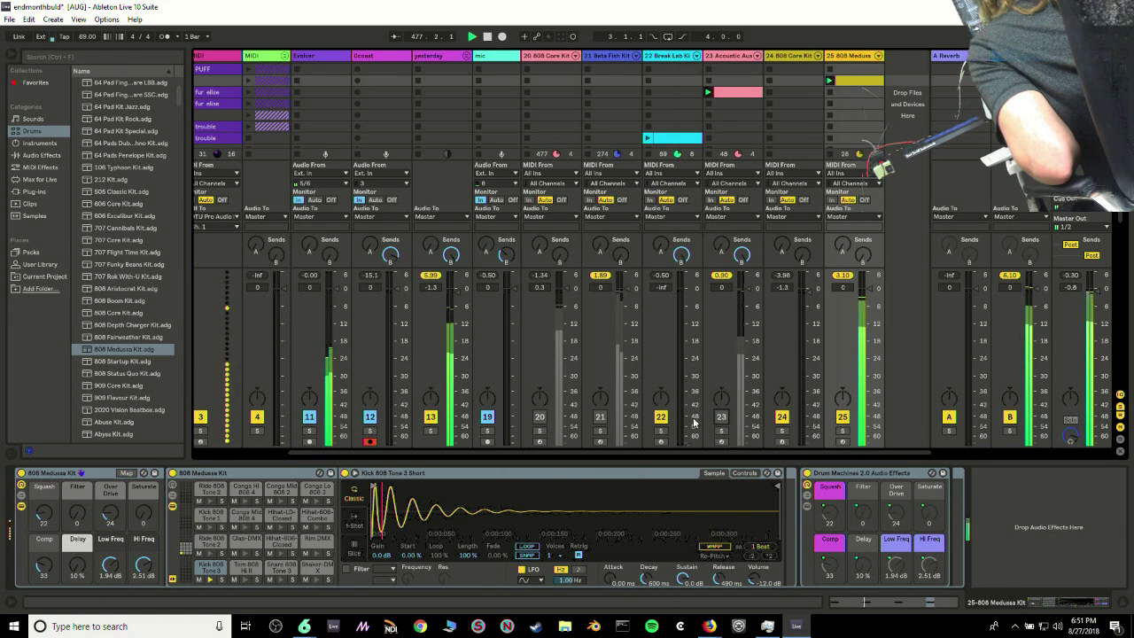
click(427, 418)
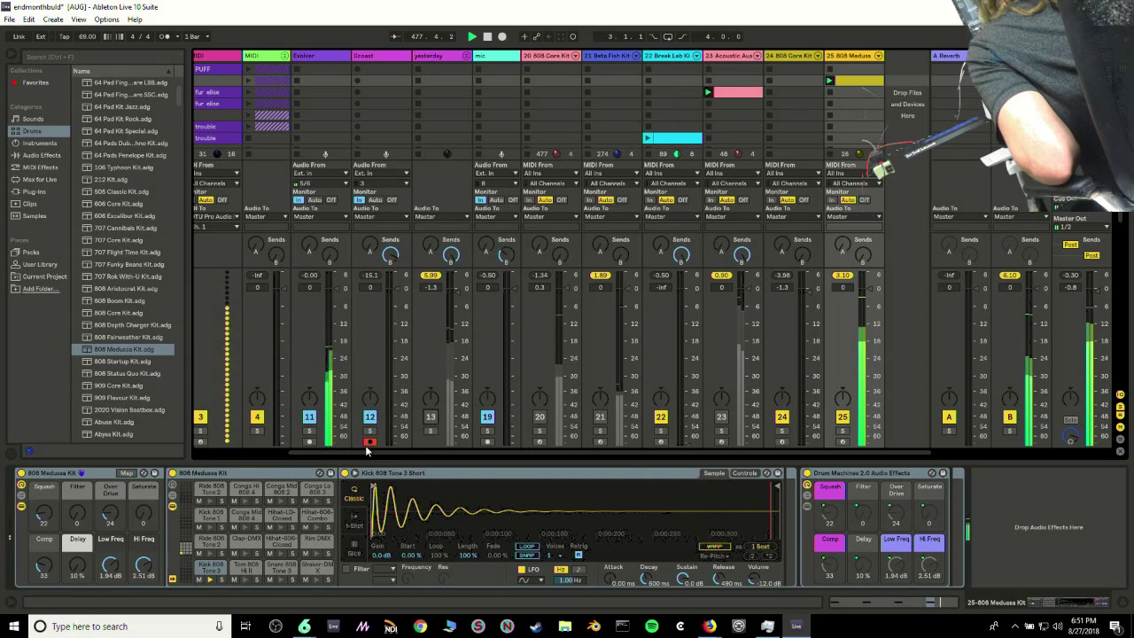
mouse_move(359, 453)
mouse_down()
mouse_move(342, 454)
mouse_move(368, 452)
mouse_up()
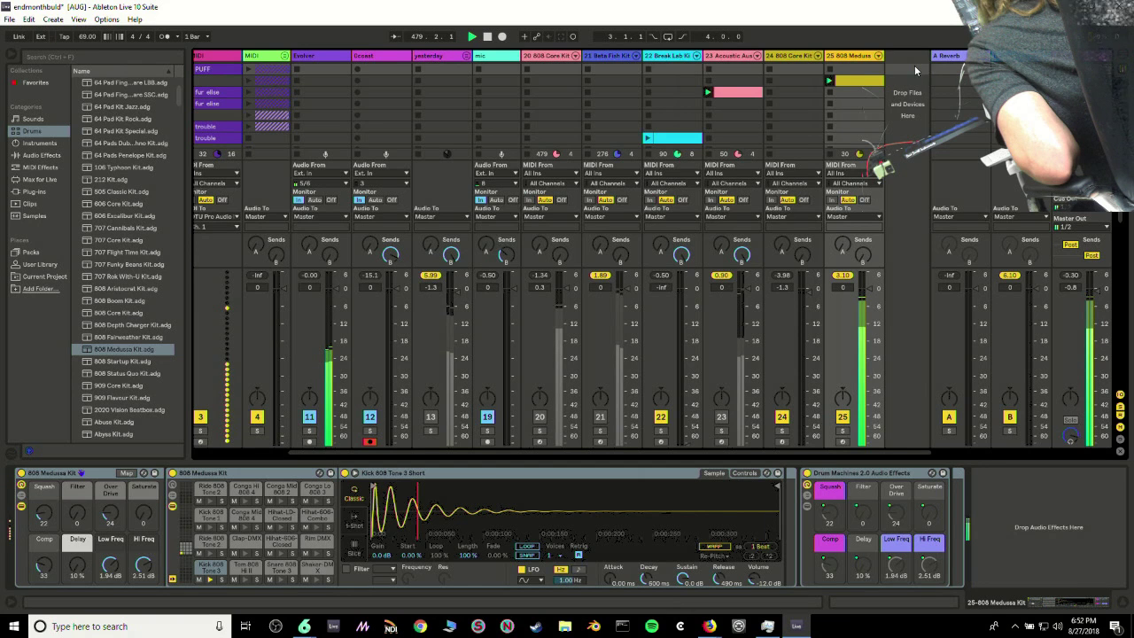
Insert a new audio track after the 808 Medussa Kit track
key(ctrl+t)
click(897, 80)
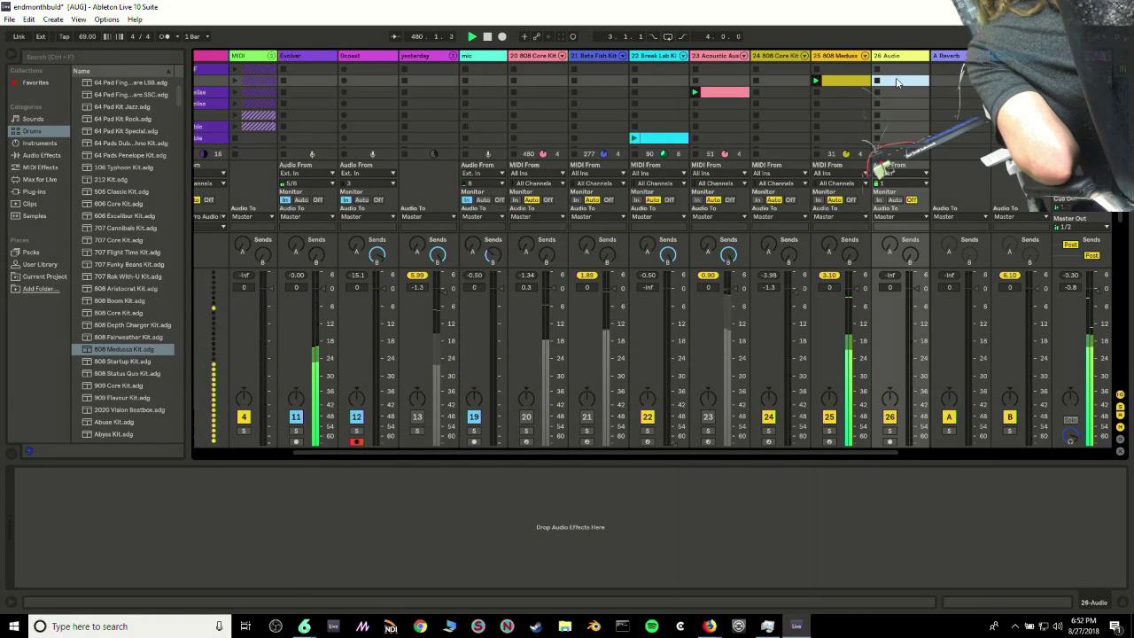
click(908, 175)
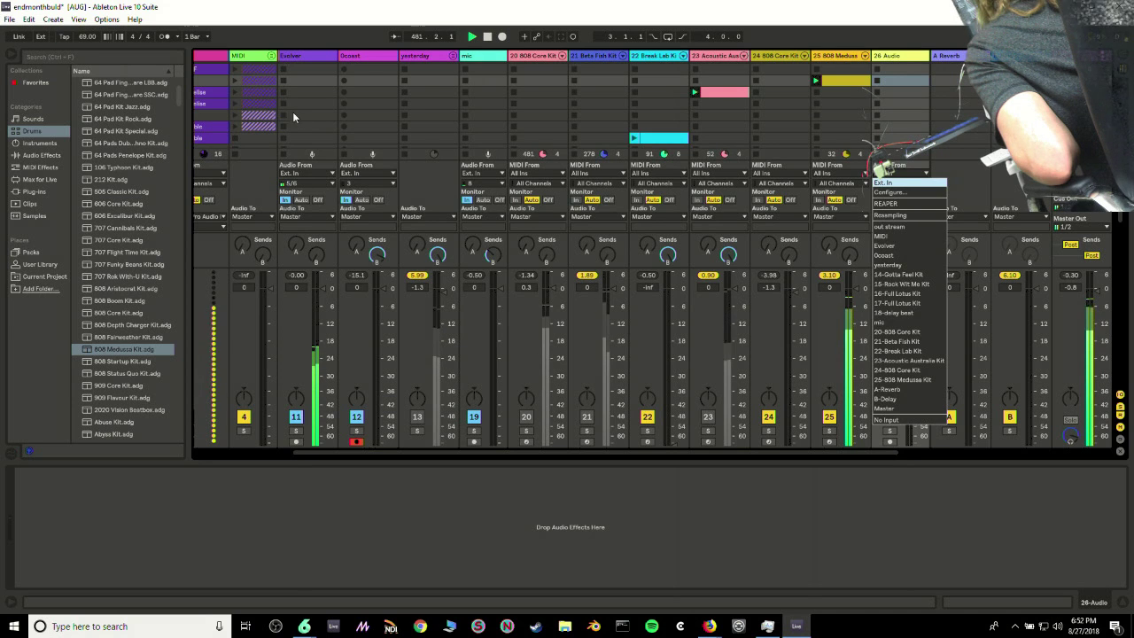
Set the song tempo to 120 BPM
click(89, 37)
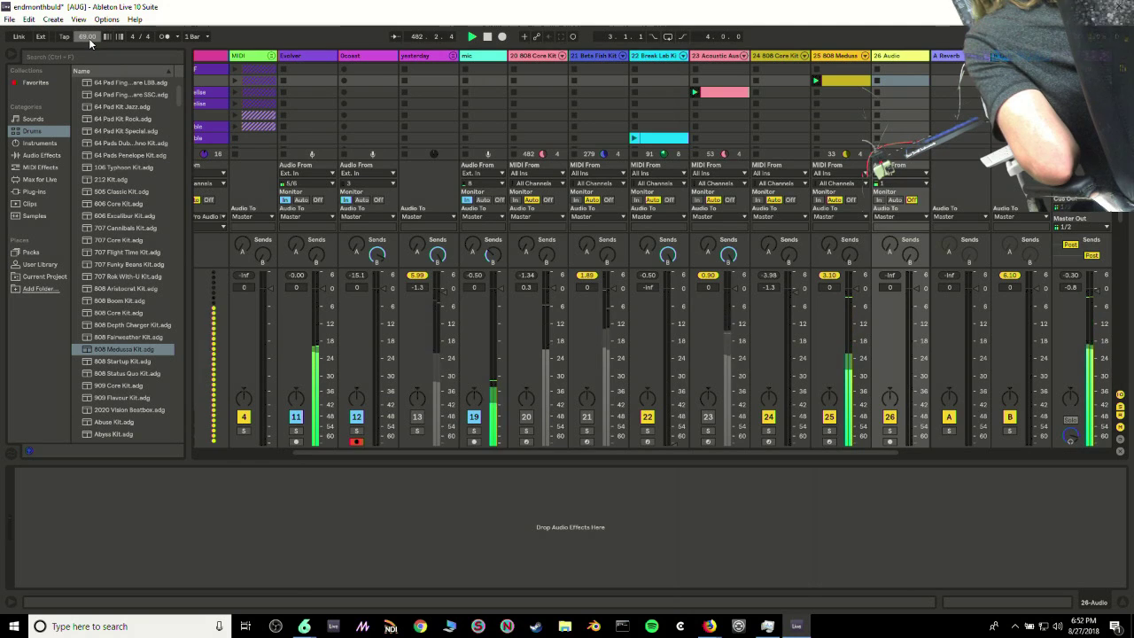
text(120)
key(Return)
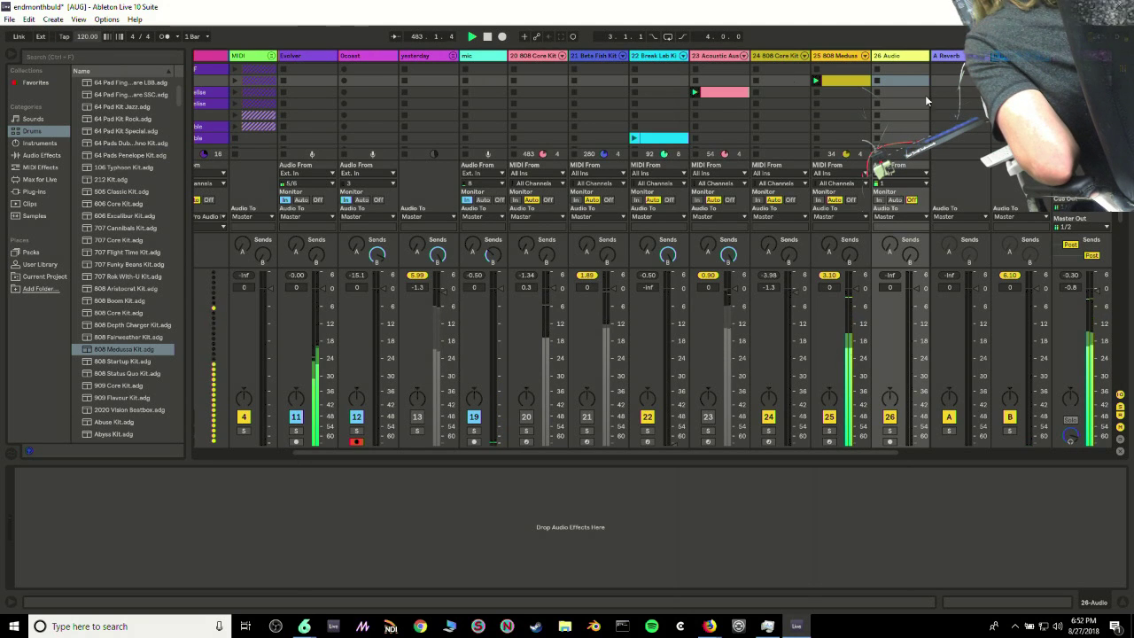
Set the new audio track's input to 25-808 Medussa Kit and its monitoring to In
click(890, 82)
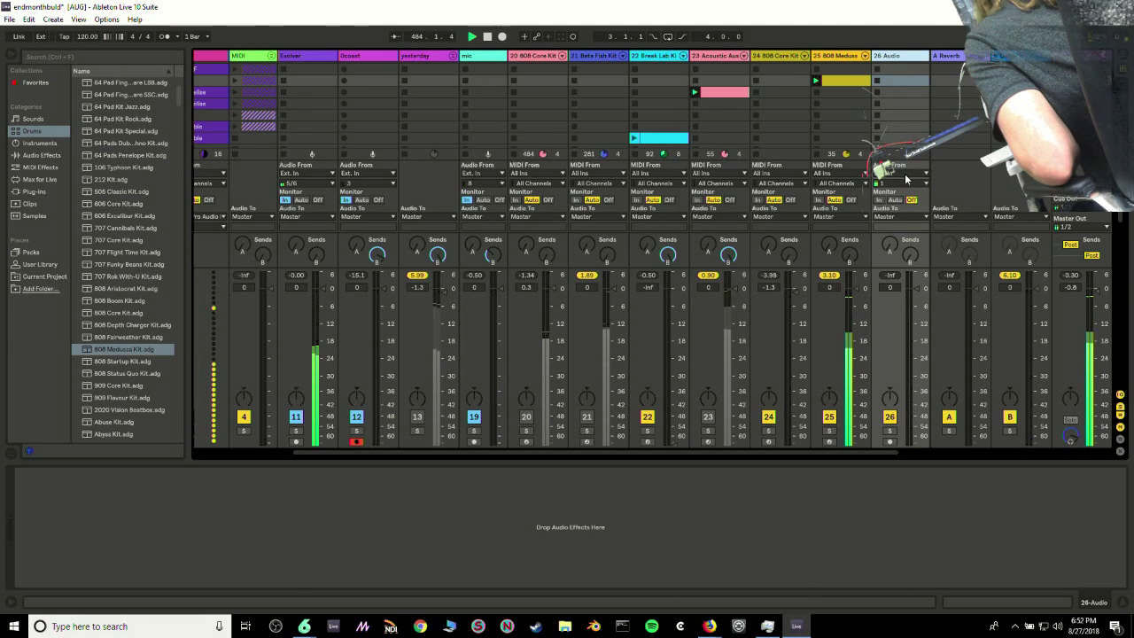
click(897, 172)
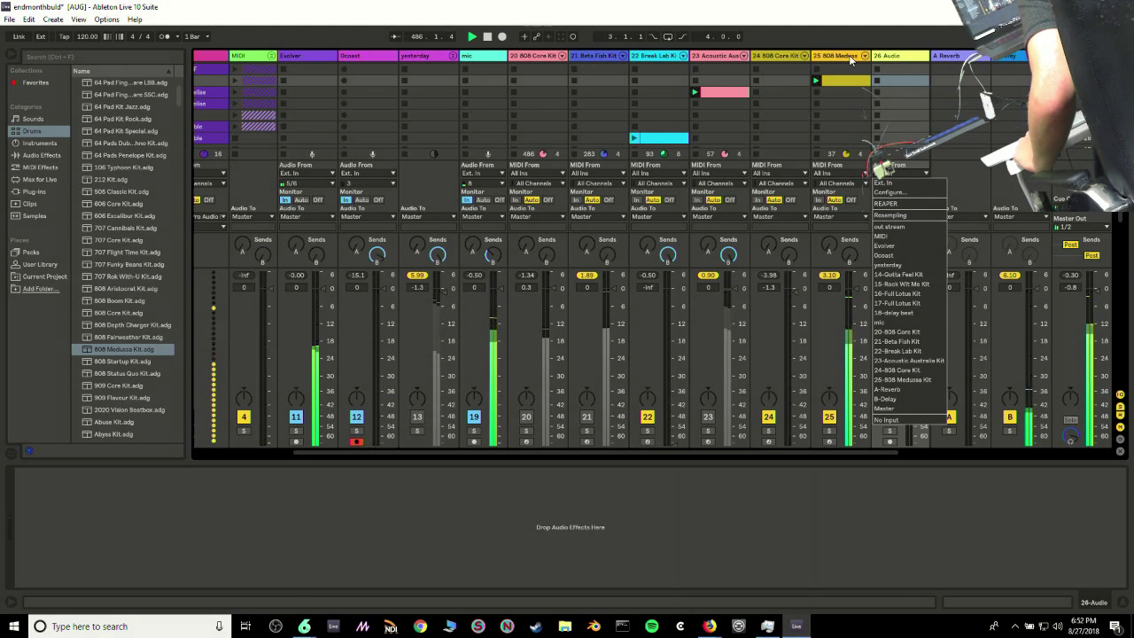
click(927, 382)
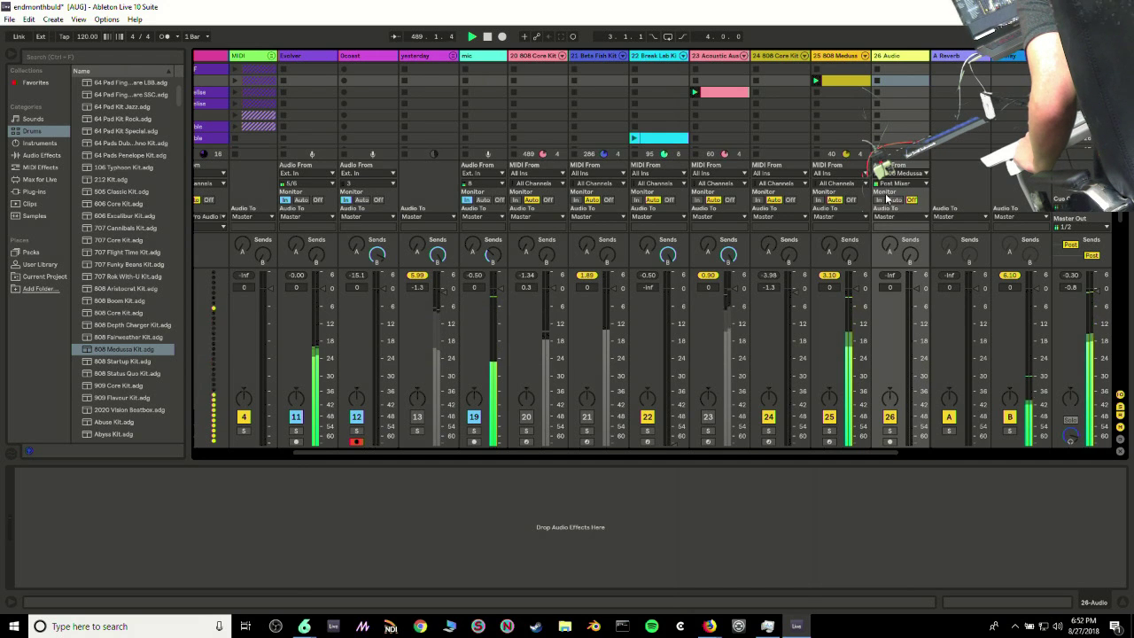
click(878, 199)
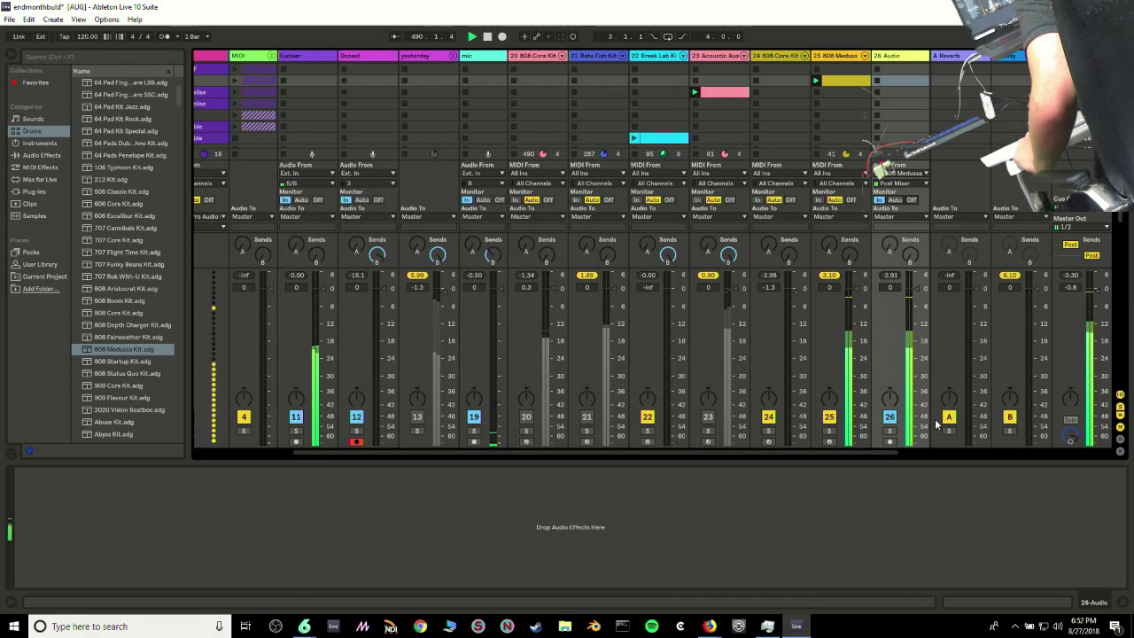
Mute and record-arm the new audio track and rename it 808med
click(889, 417)
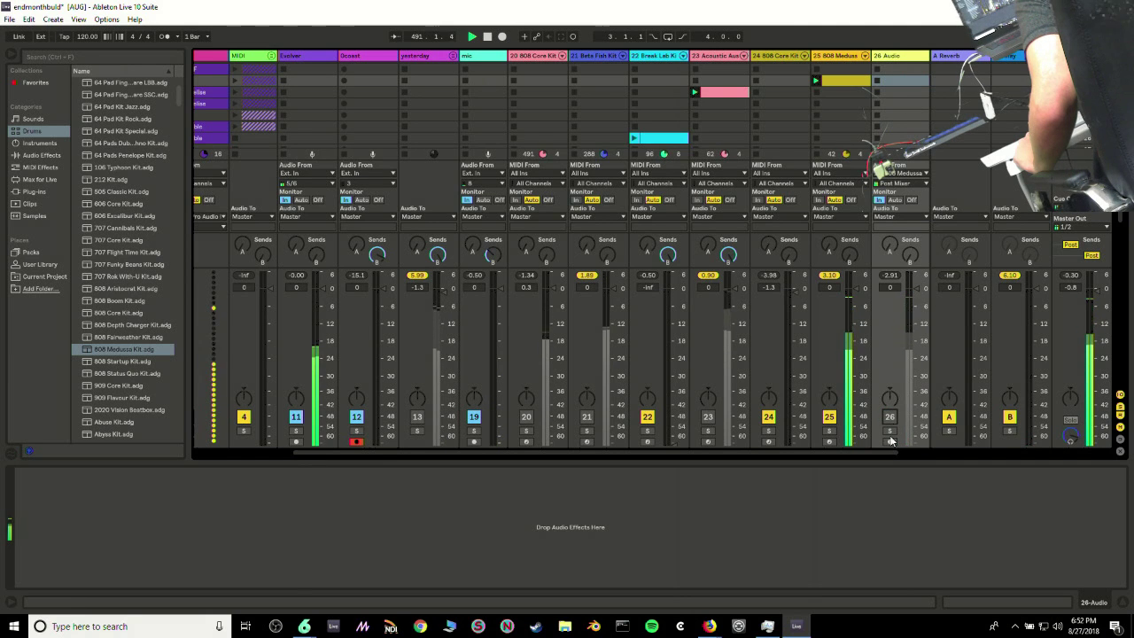
key(ctrl+r)
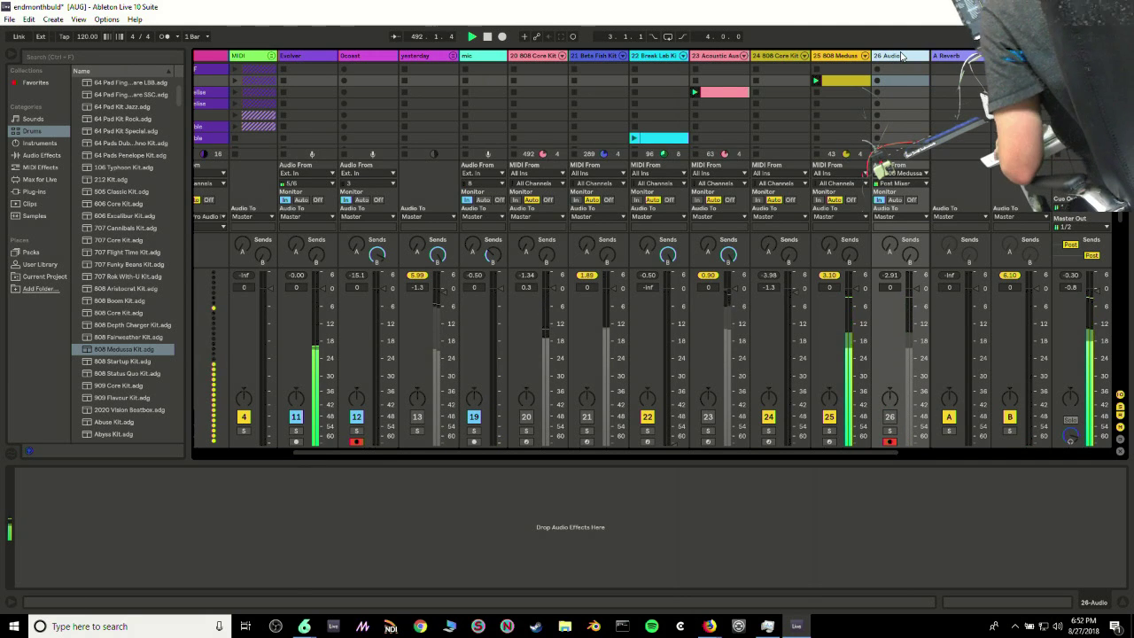
text(808)
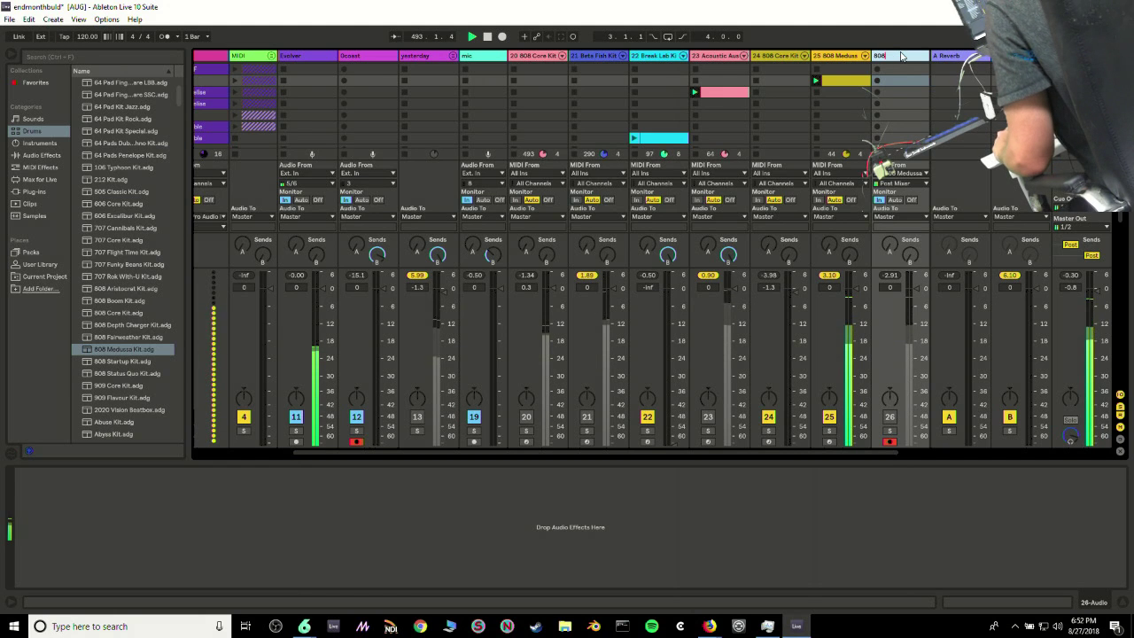
text(med)
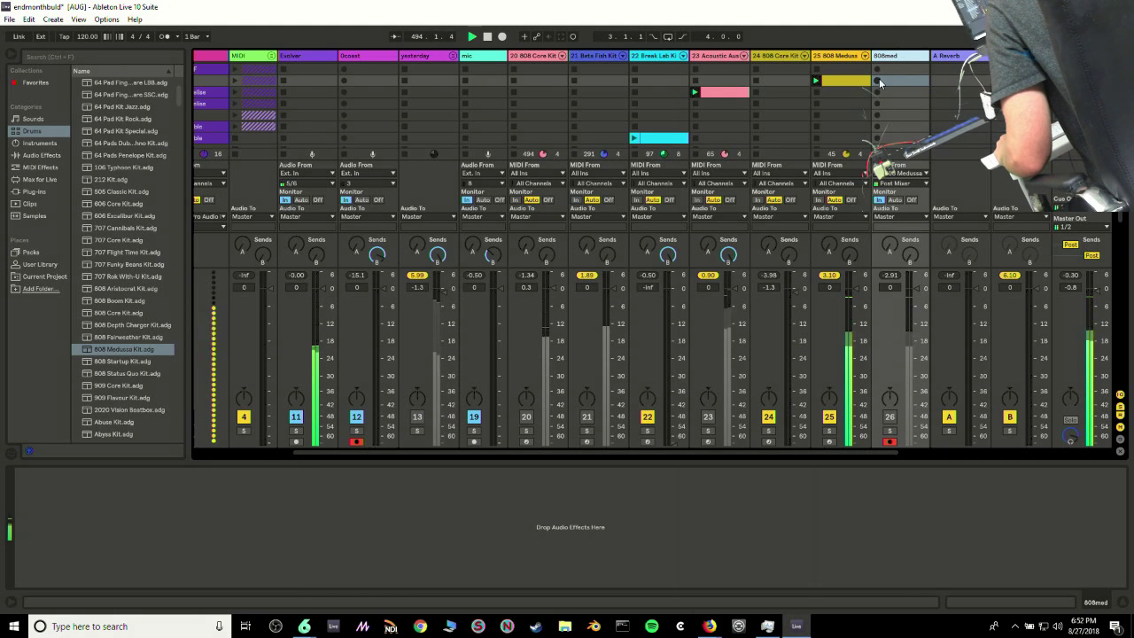
Record a two-bar clip in 808med's second slot and play it with monitoring on Auto in place of the muted 808 Medussa Kit track
click(878, 81)
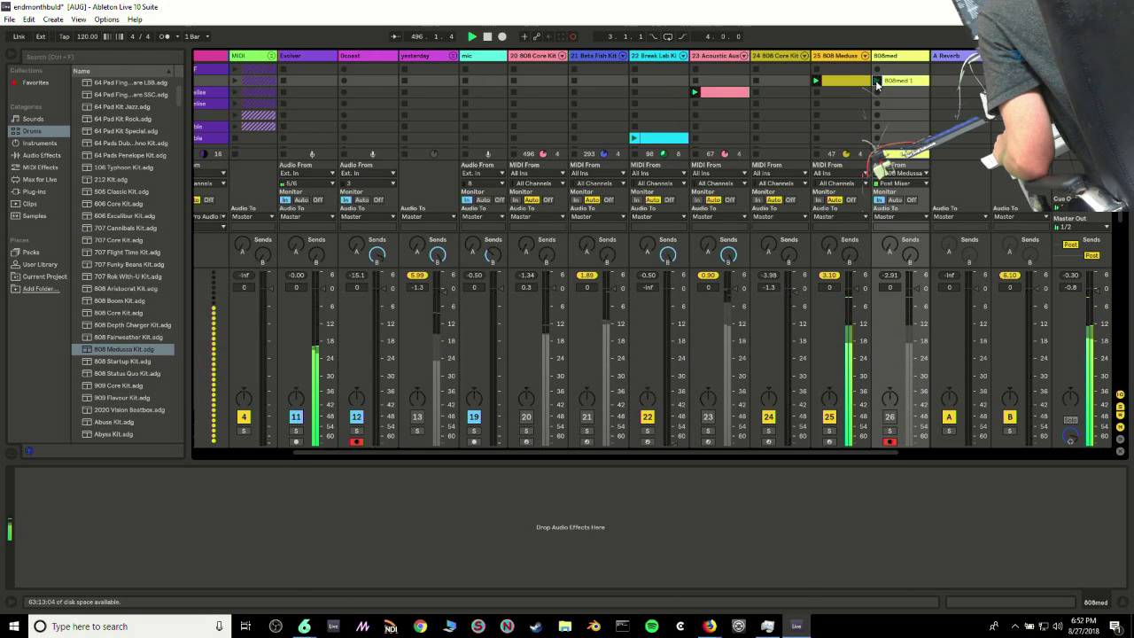
click(829, 418)
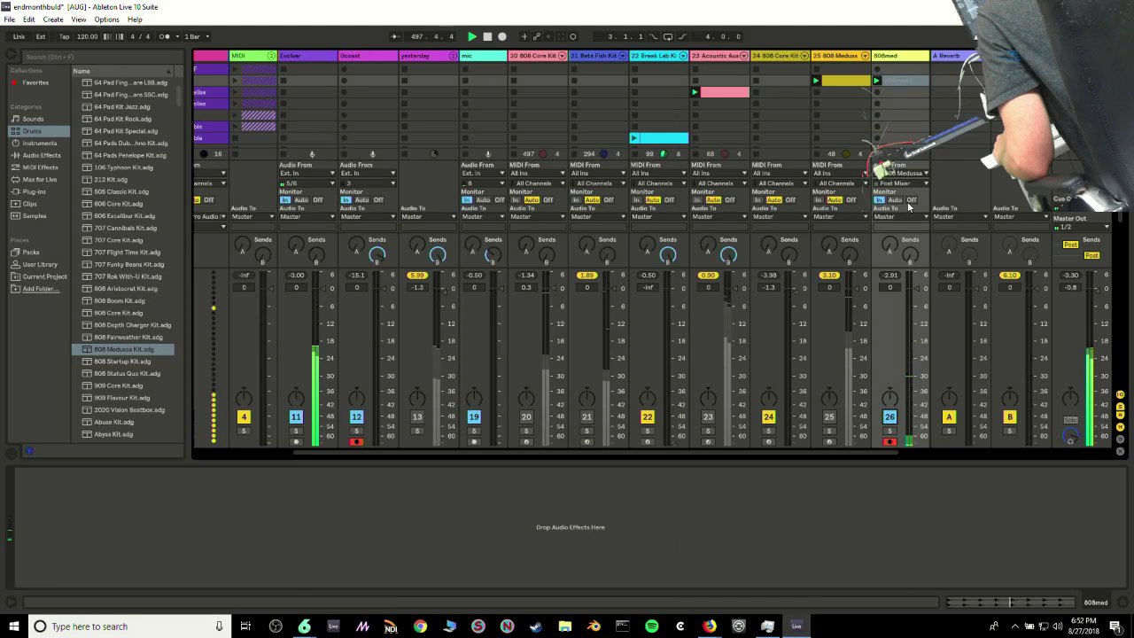
click(893, 79)
click(900, 200)
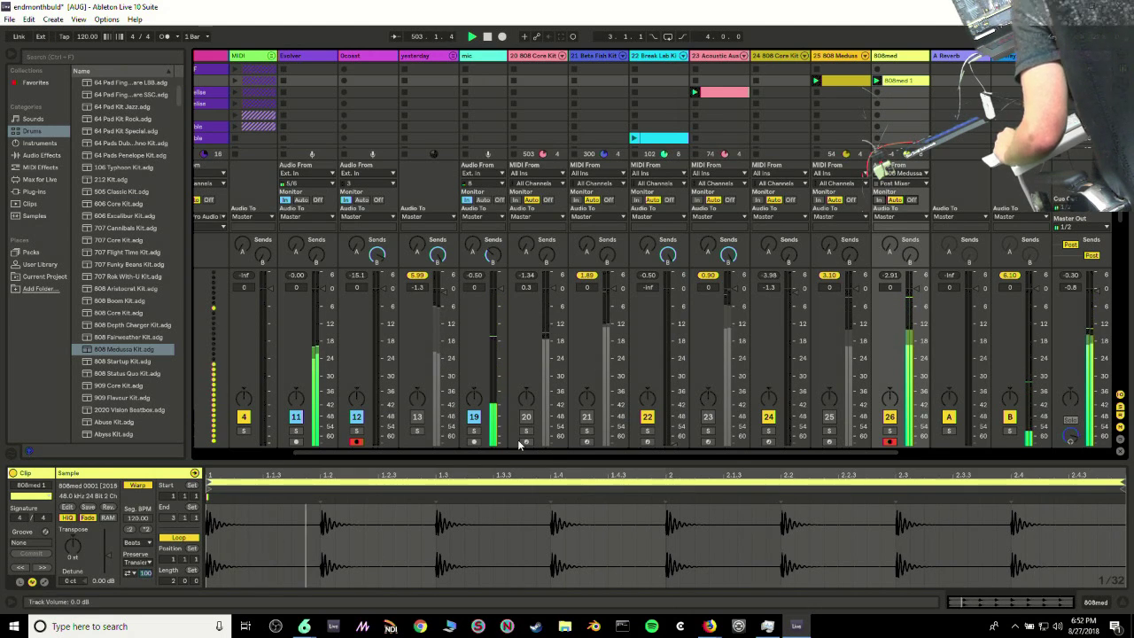
Double the 808med clip's segment tempo up to 960 BPM and shorten its loop to two bars
click(137, 529)
click(143, 529)
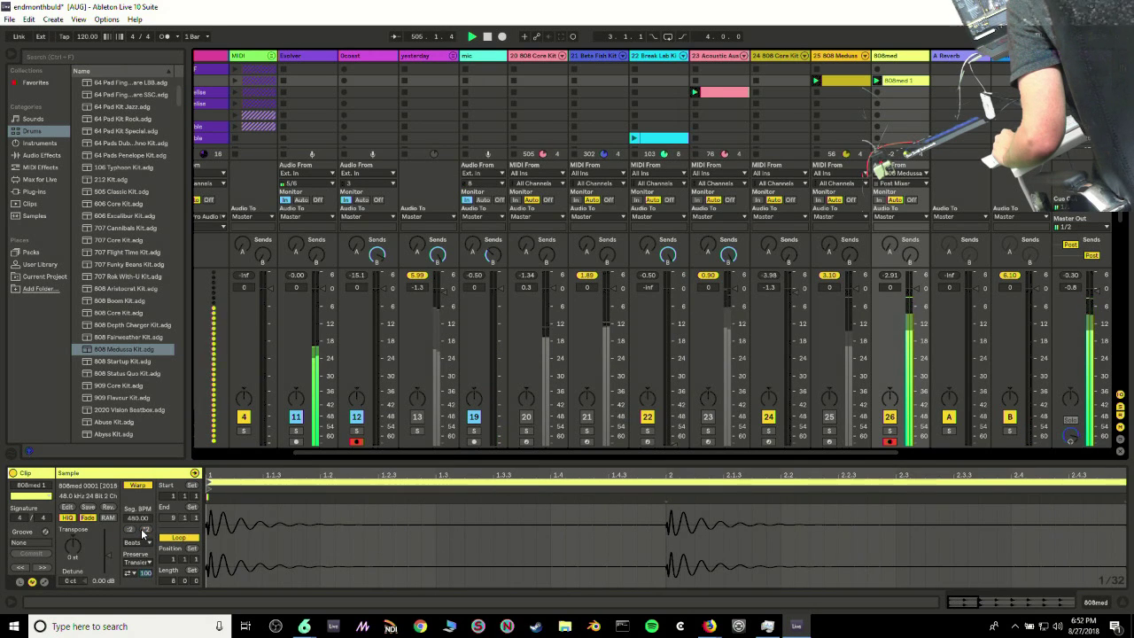
click(144, 530)
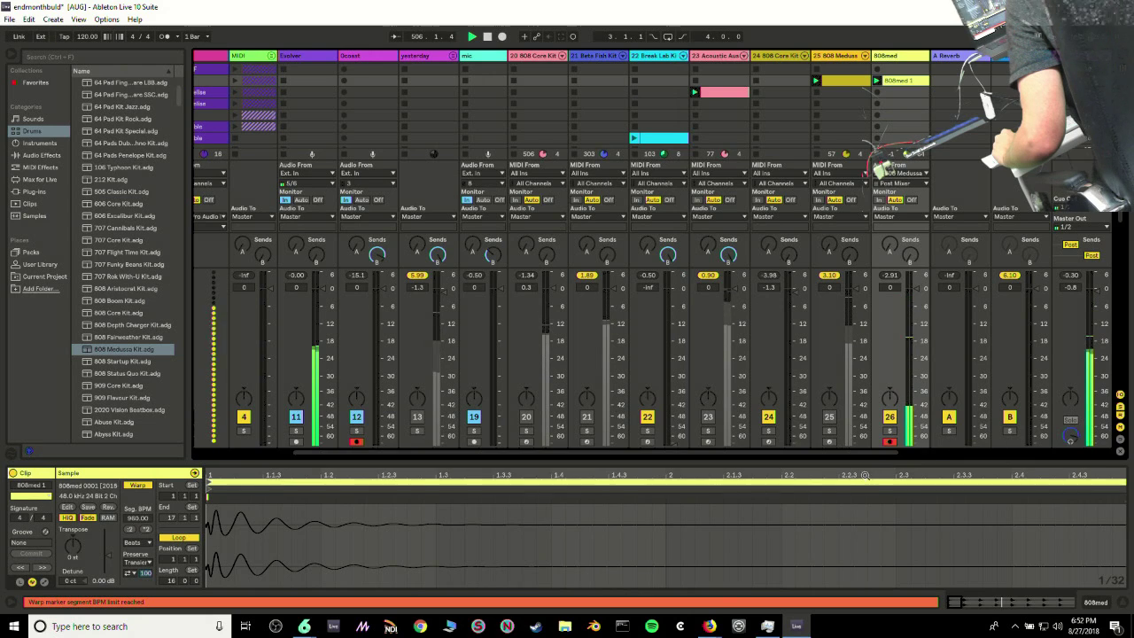
drag(864, 475, 865, 416)
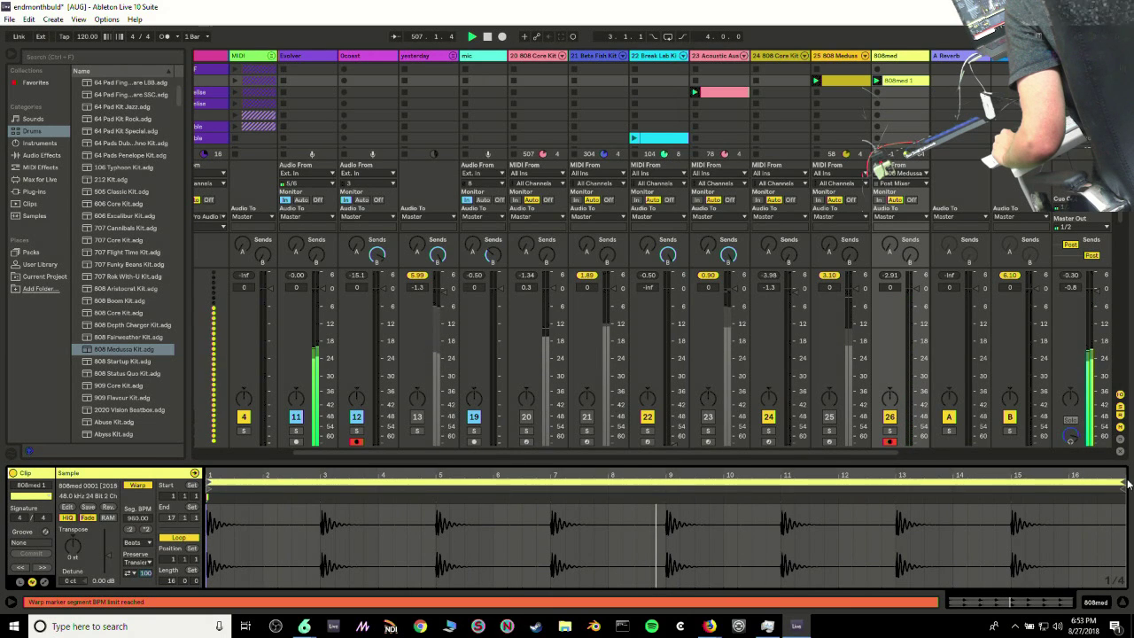
drag(1128, 481, 321, 482)
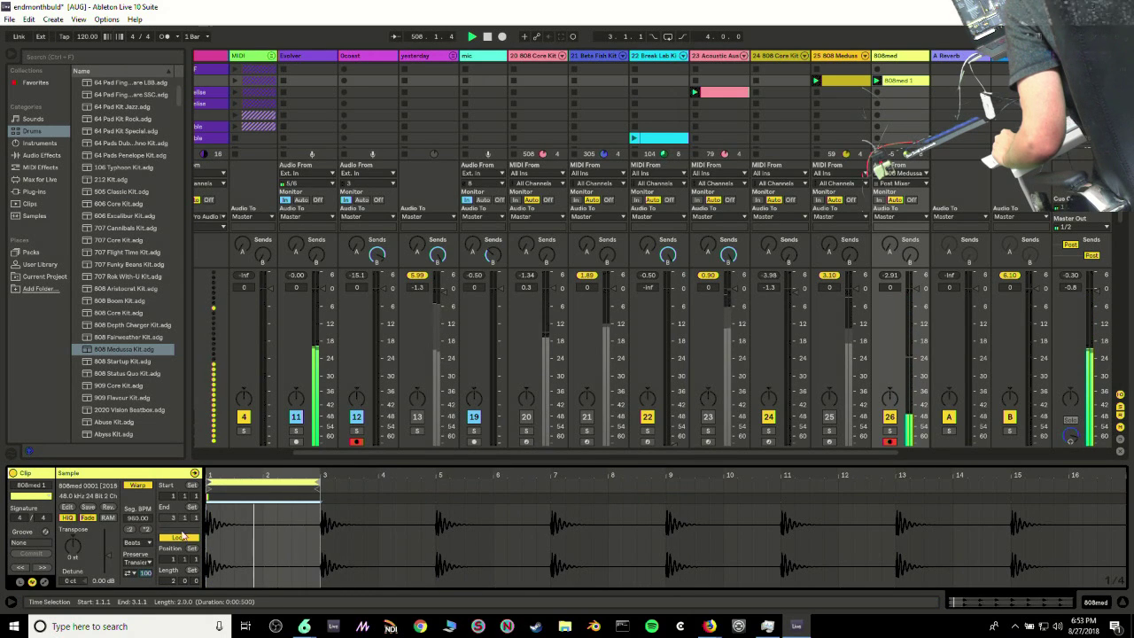
Try the Texture warp mode on the 808med clip with grain size 2.00 and flux 0.00
click(133, 542)
click(149, 578)
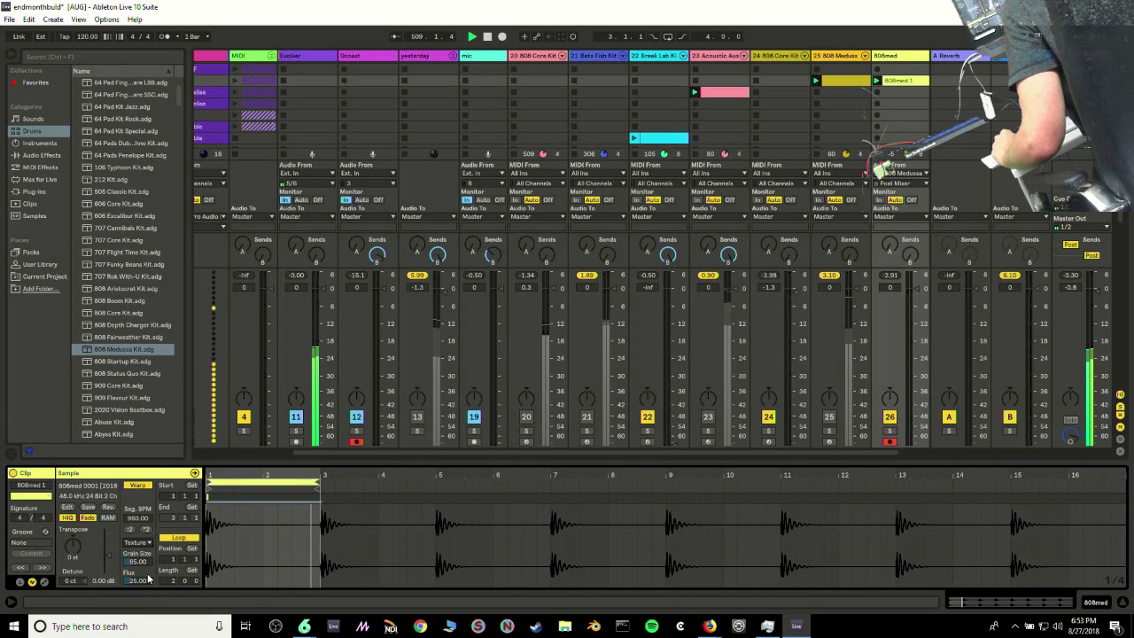
drag(138, 562, 152, 585)
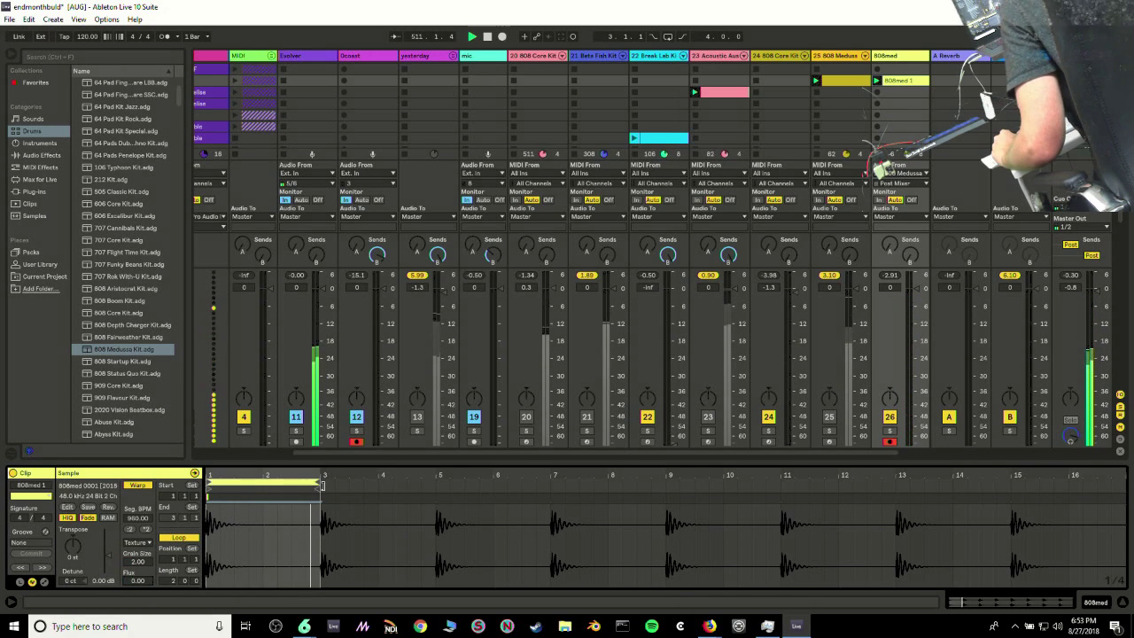
Shorten the 808med clip's loop to one bar and raise the Texture grain size to 83.17 and flux to 46.09
drag(323, 486, 270, 485)
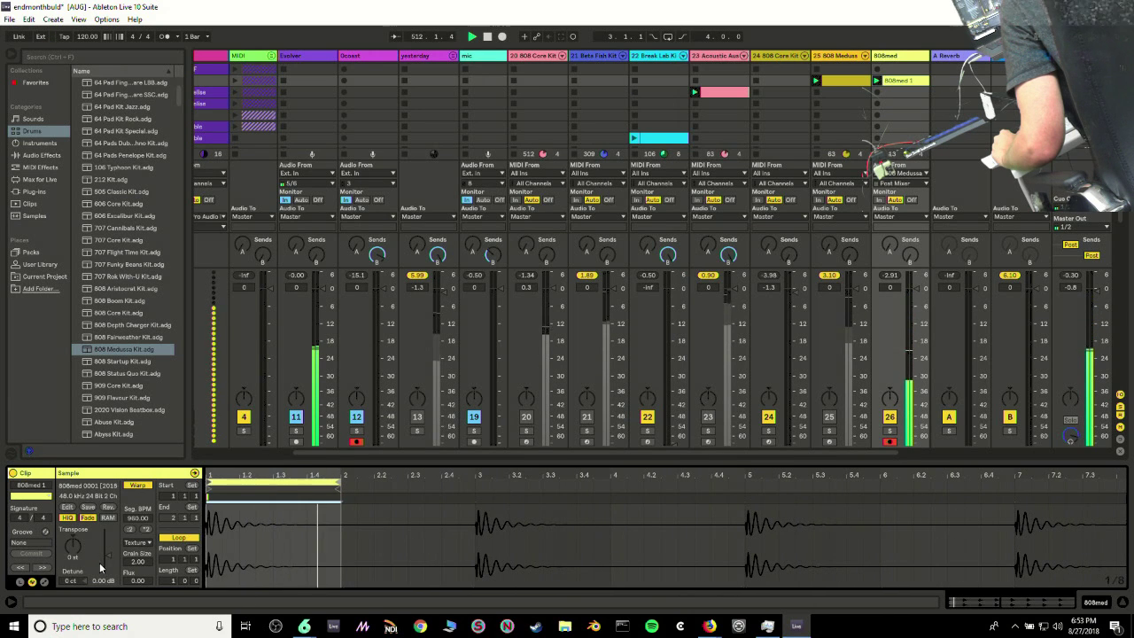
drag(131, 562, 131, 540)
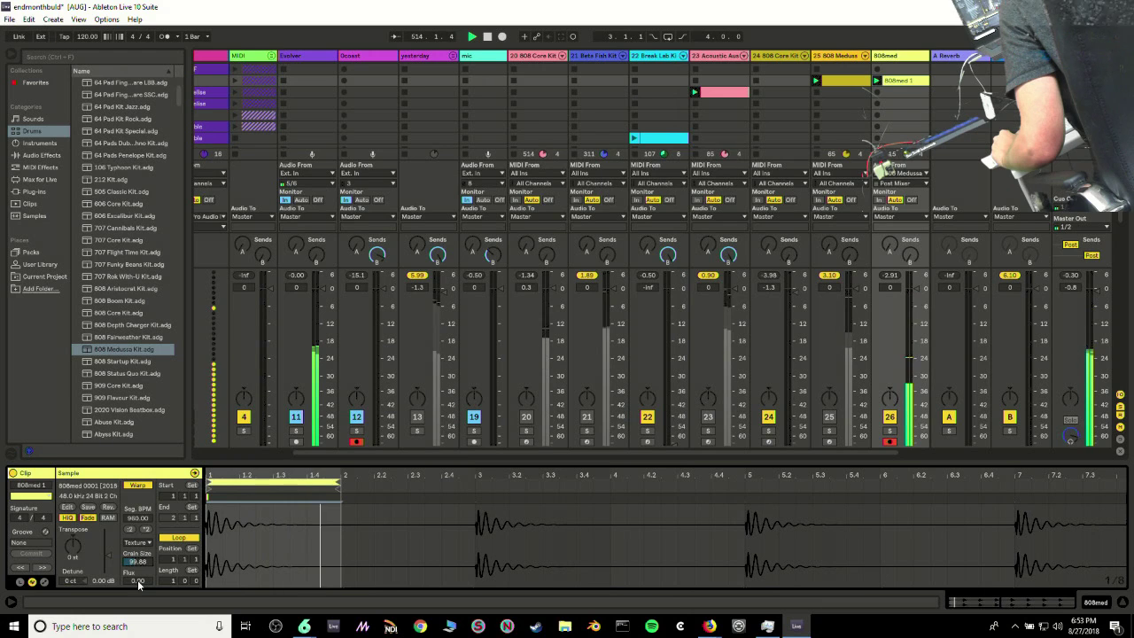
drag(139, 585, 139, 572)
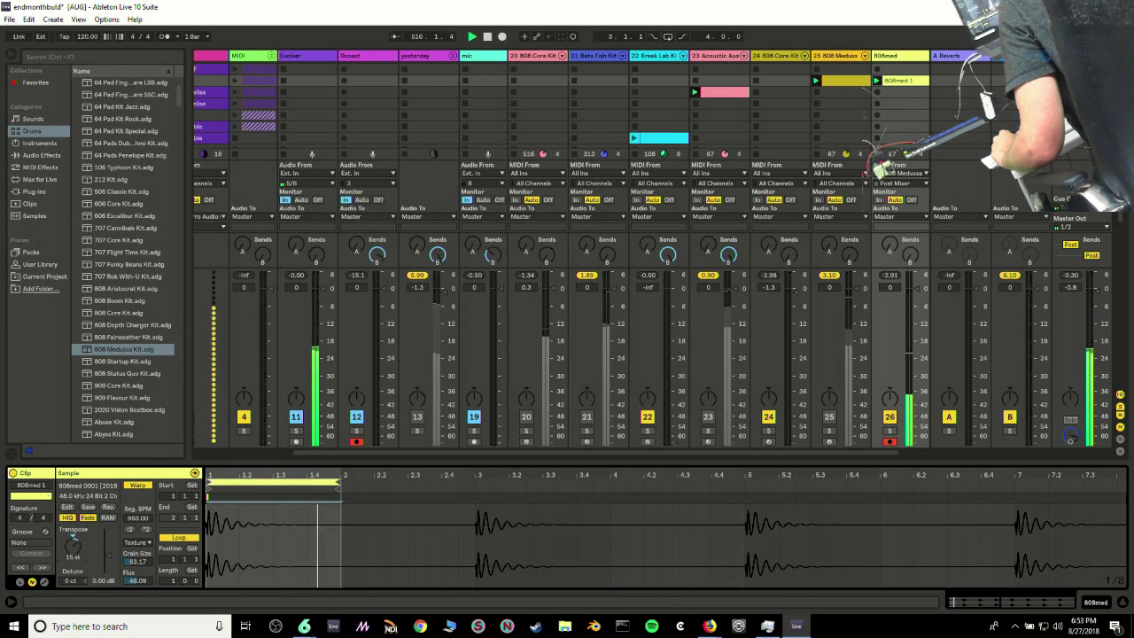
Switch the 808med clip back to the Beats warp mode and transpose it up 18 semitones
click(136, 542)
click(137, 544)
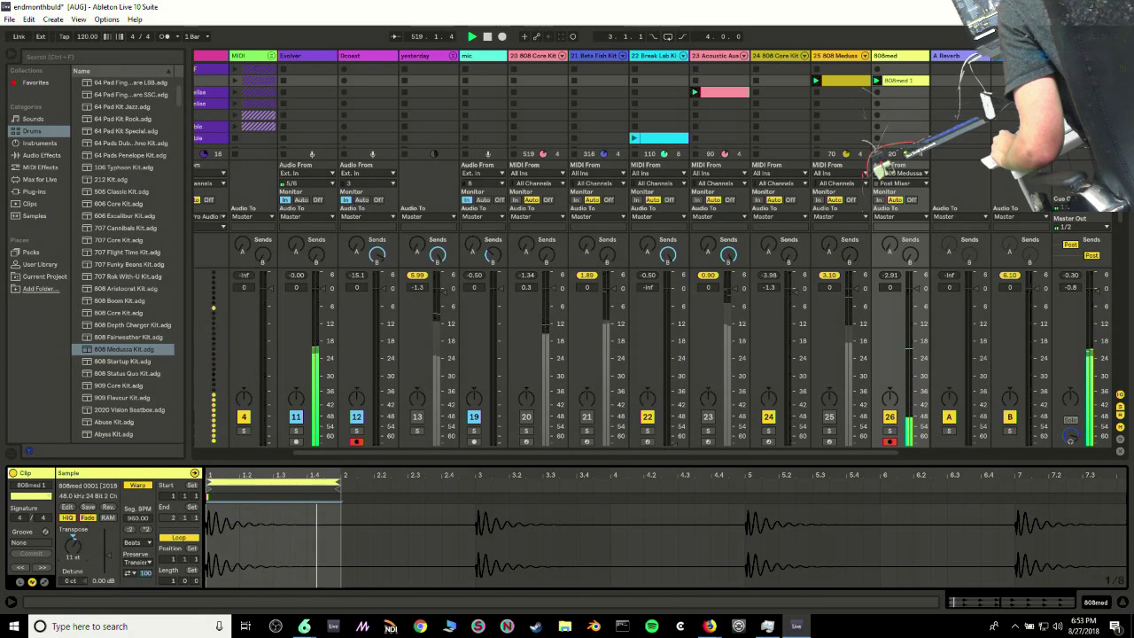
drag(73, 545, 75, 550)
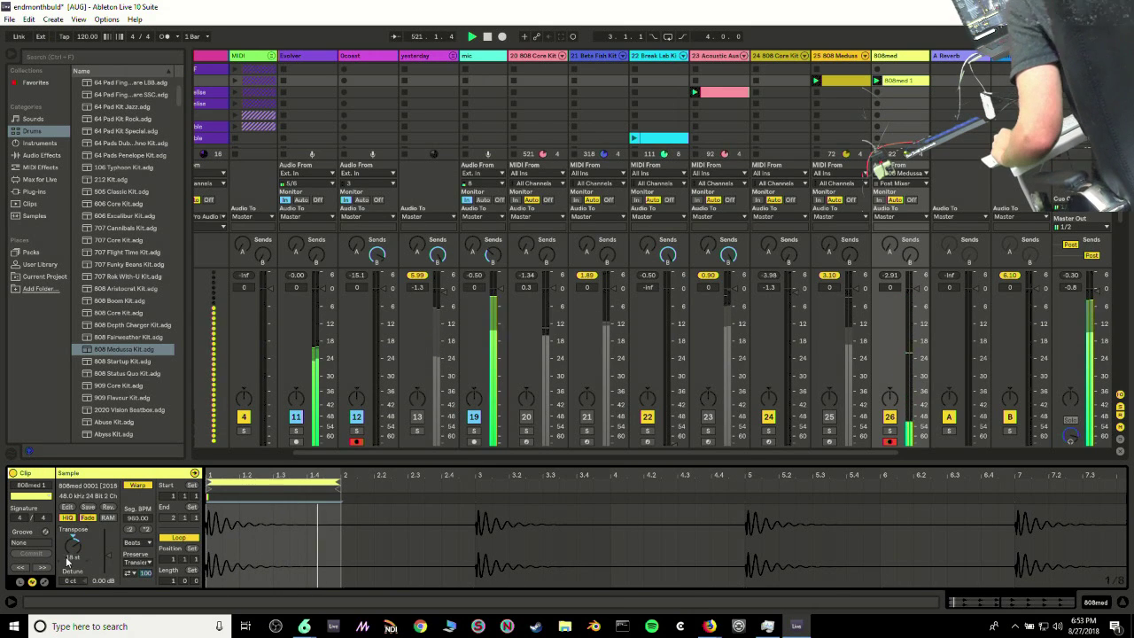
Mute the Evolver track while the 808med clip plays
click(296, 416)
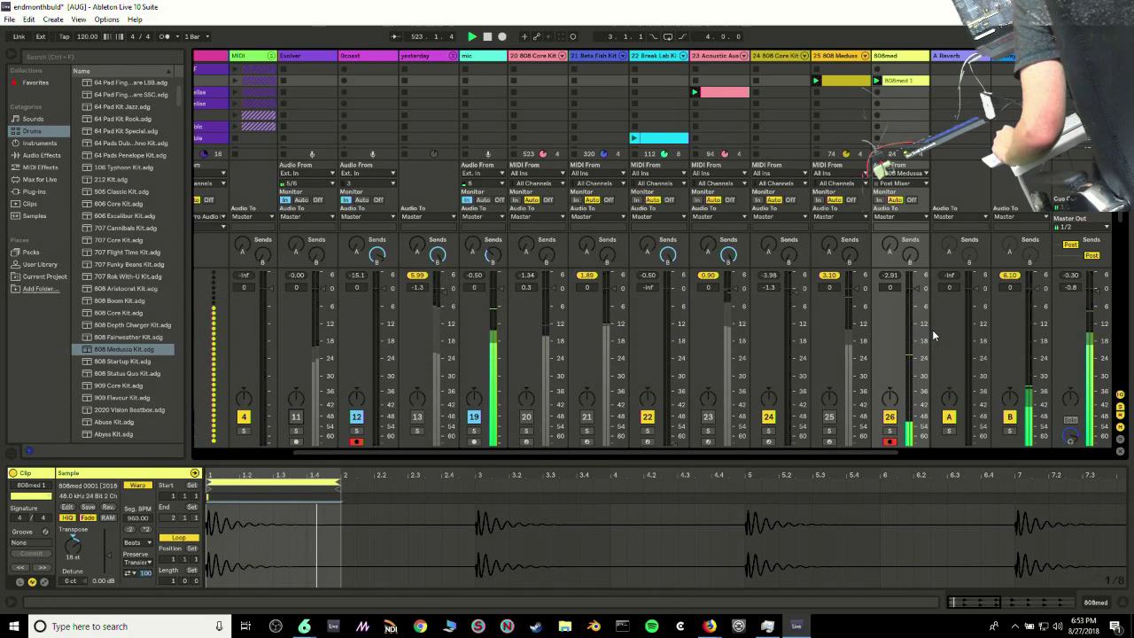
click(892, 58)
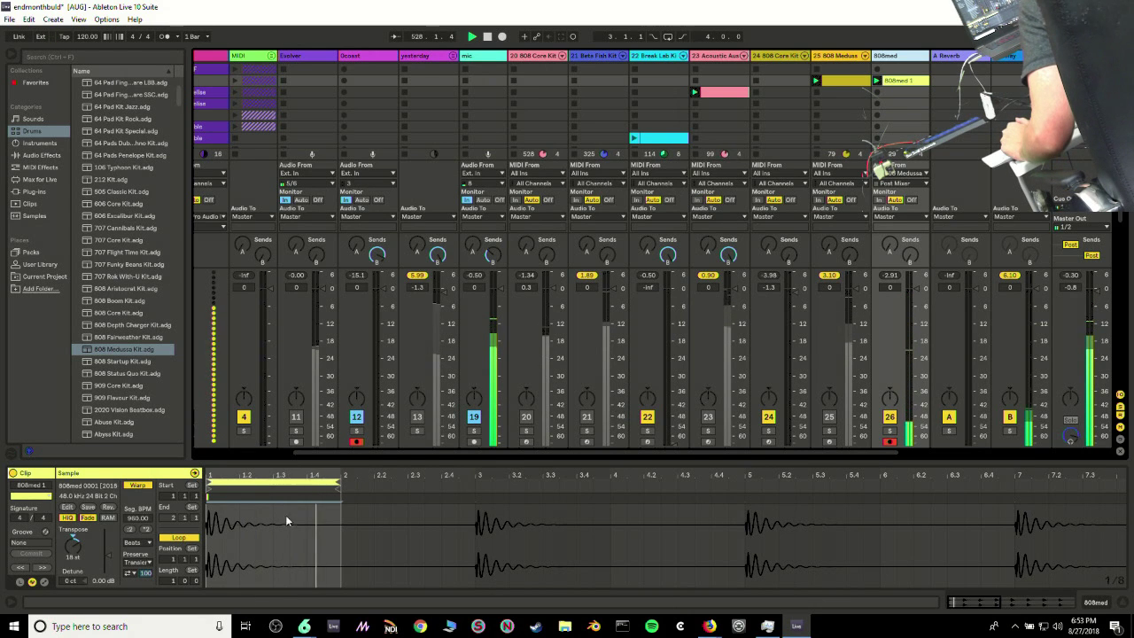
right_click(902, 81)
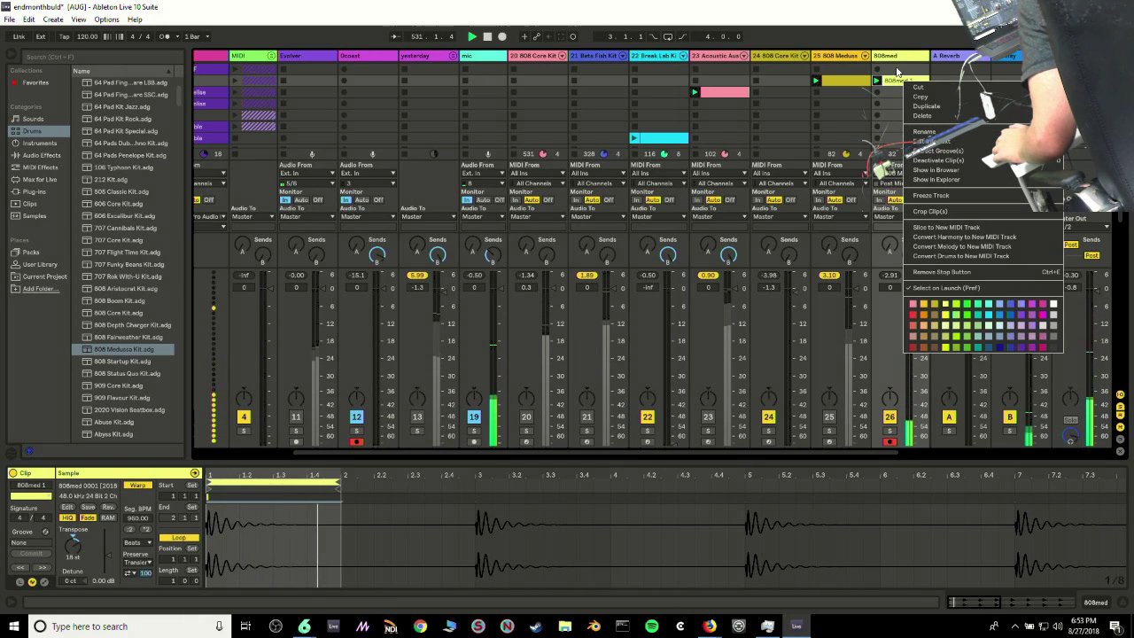
click(897, 86)
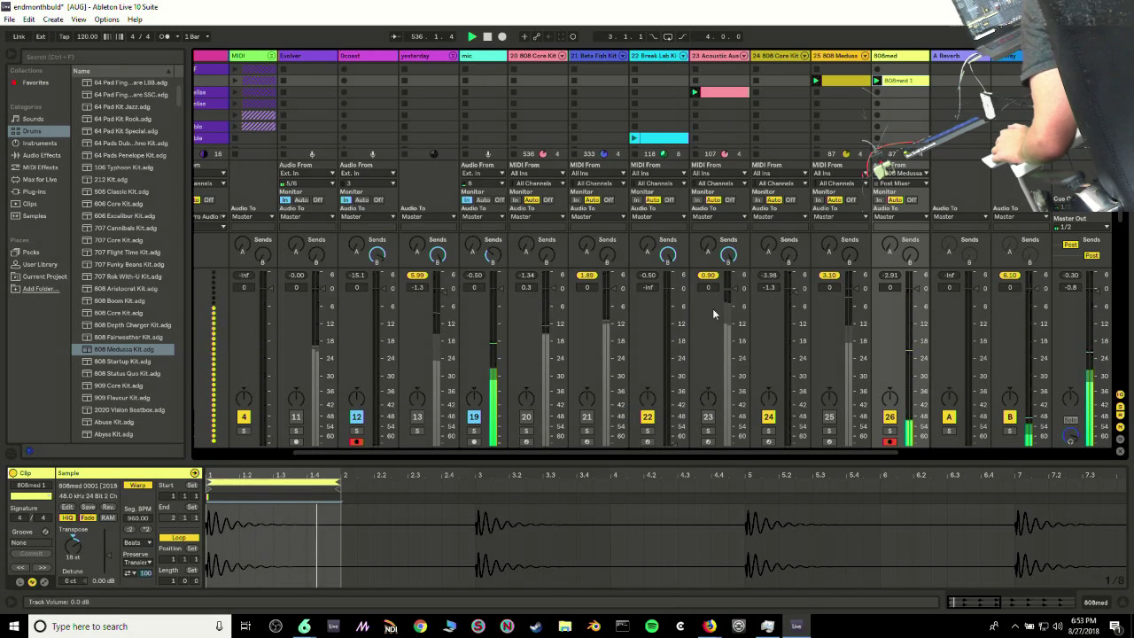
Load a Compressor from the audio effects onto the Evolver track and have that track unmuted
drag(551, 453, 494, 455)
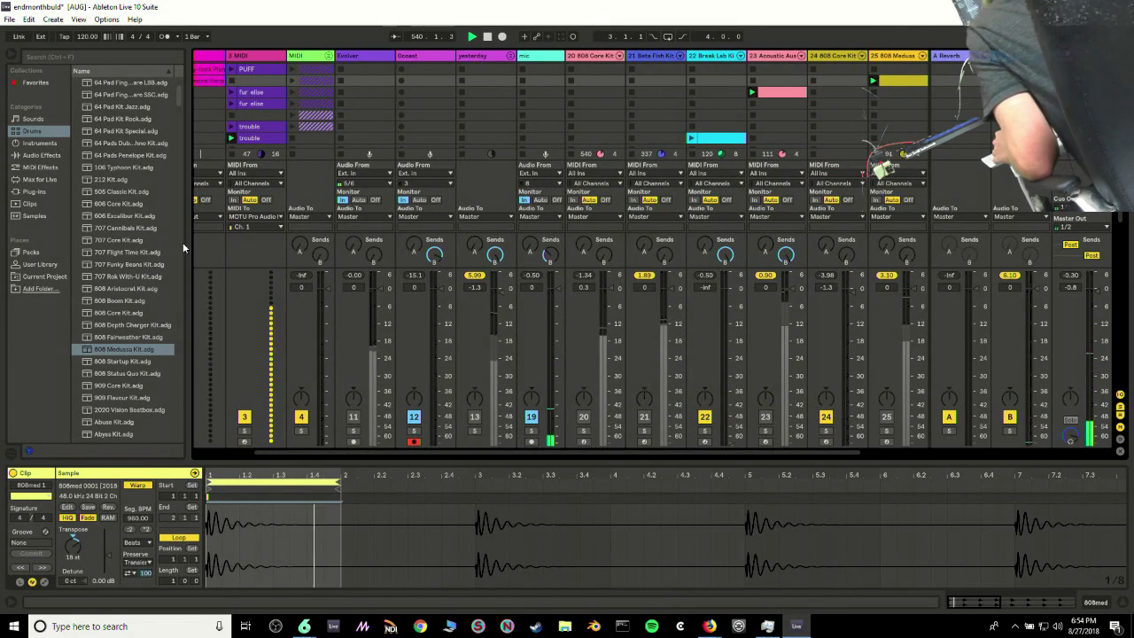
click(40, 156)
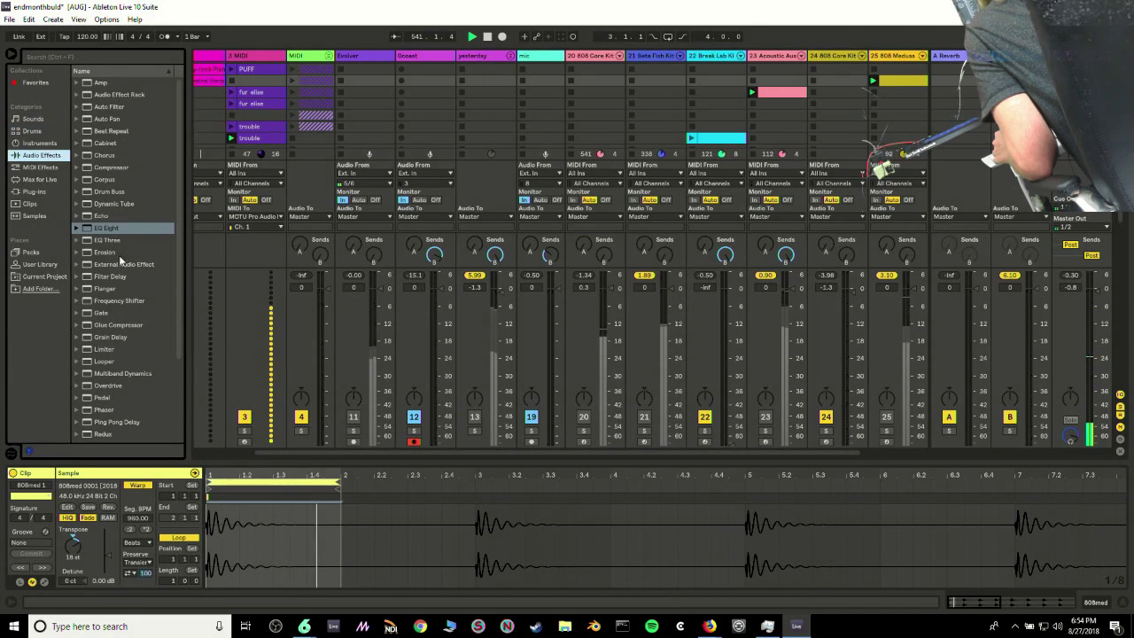
drag(113, 168, 353, 60)
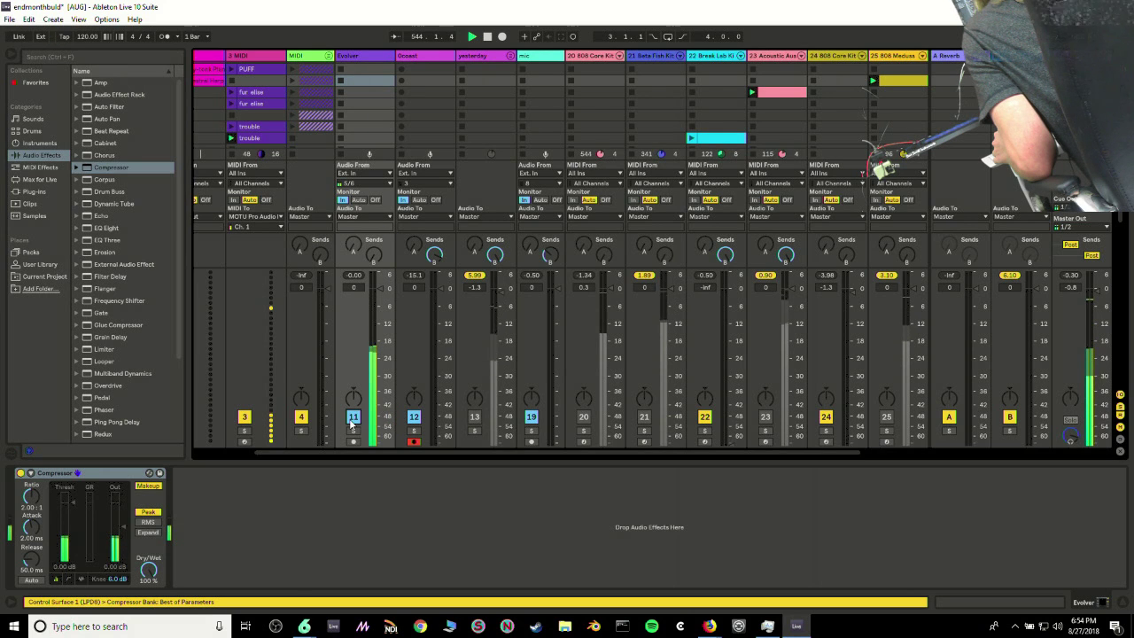
Enable the sidechain in the Evolver Compressor with 808med as source, lower the threshold to -inf dB and set the attack to 7.20 ms
click(31, 474)
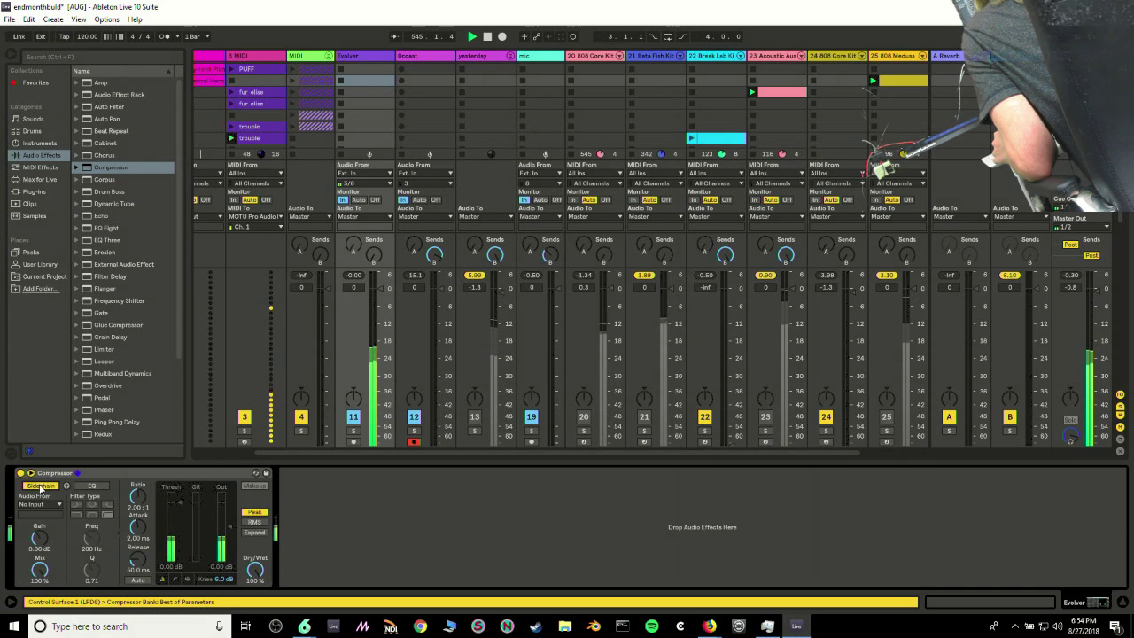
click(42, 498)
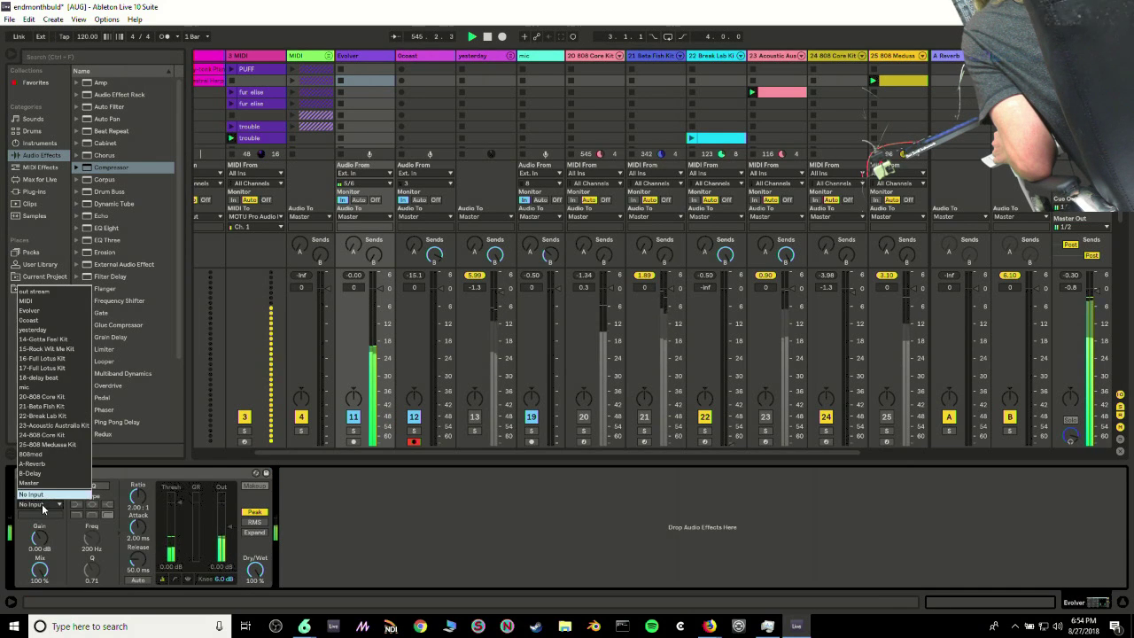
click(61, 457)
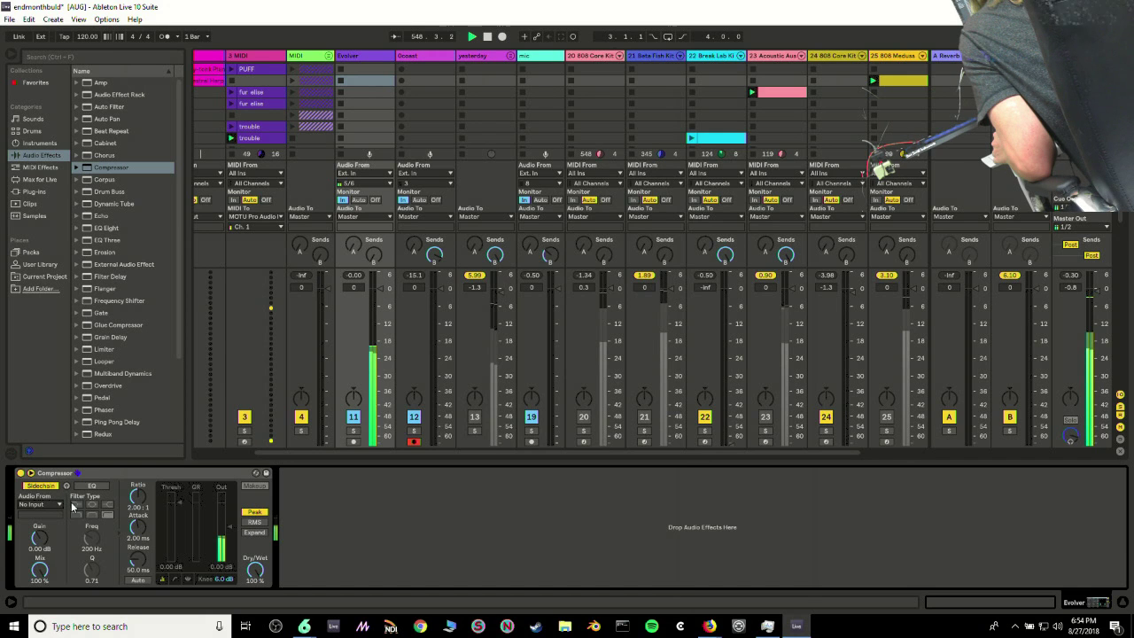
drag(180, 547, 179, 571)
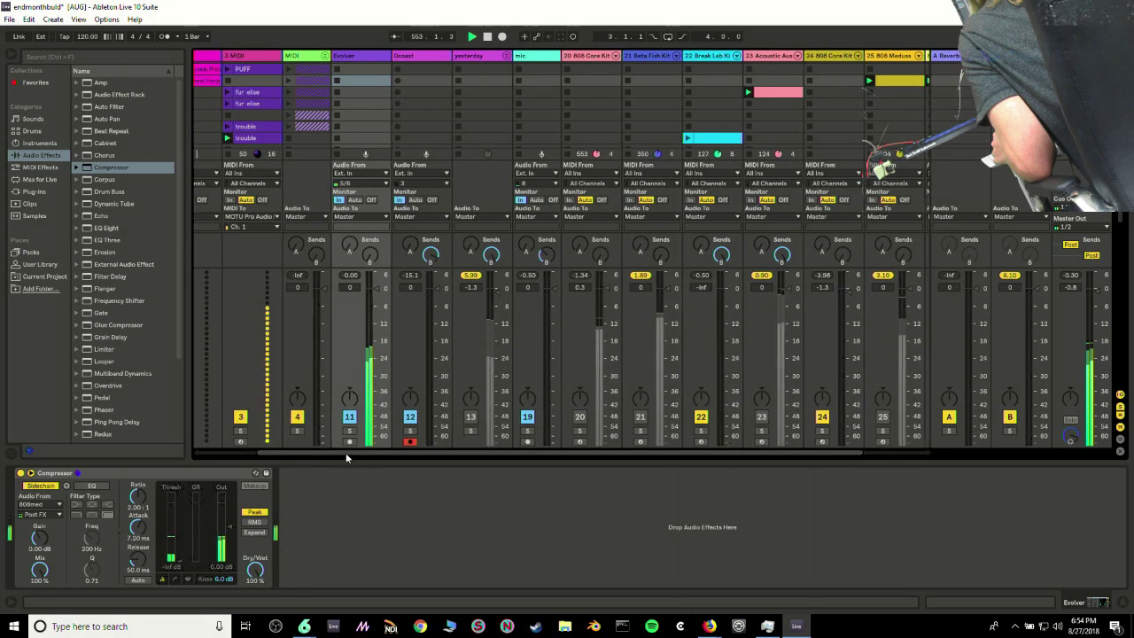
Mute the 808med track and set the Evolver Compressor's threshold to -18.7 dB
drag(346, 453, 456, 451)
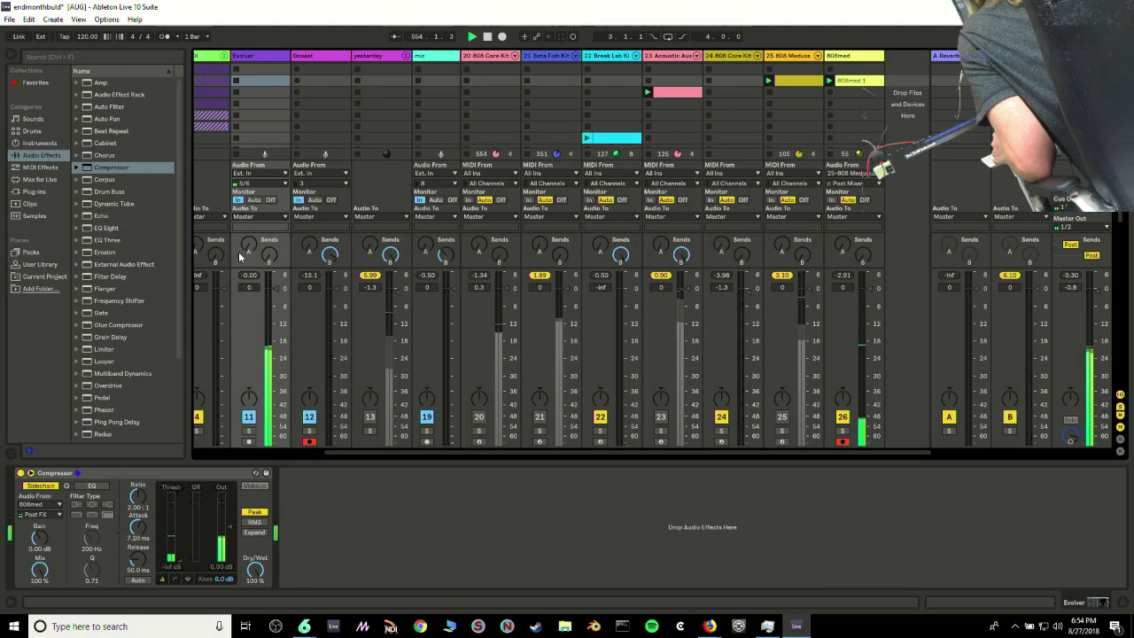
click(844, 419)
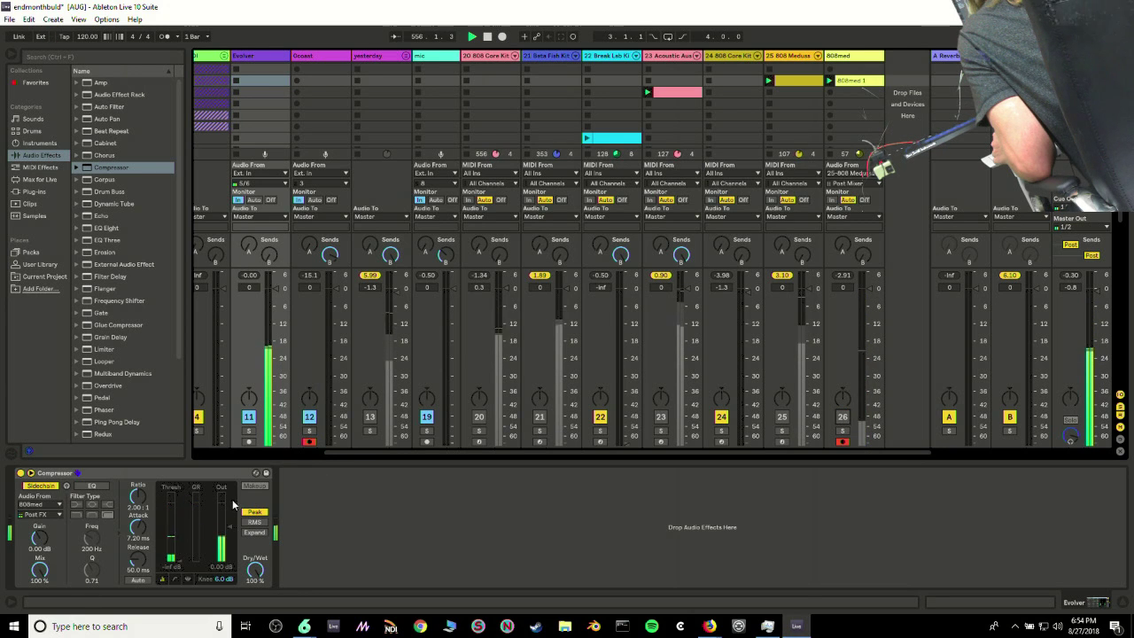
drag(179, 561, 179, 535)
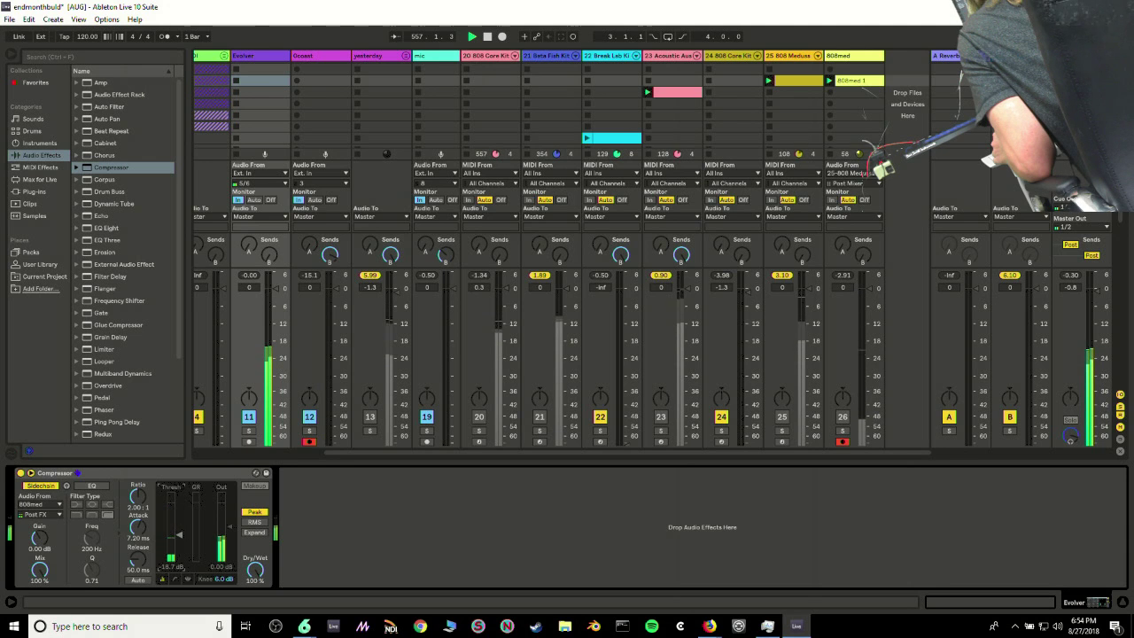
Load a Drum Rack holding the 808med sample onto a new track and create an empty one-bar clip there
click(26, 131)
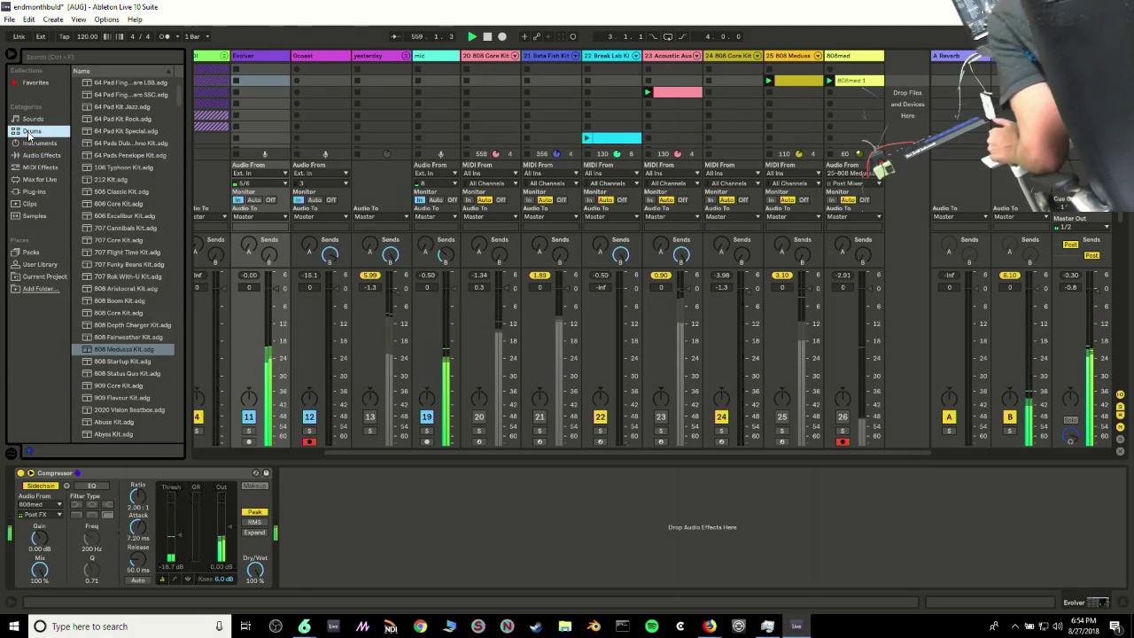
drag(110, 94, 901, 72)
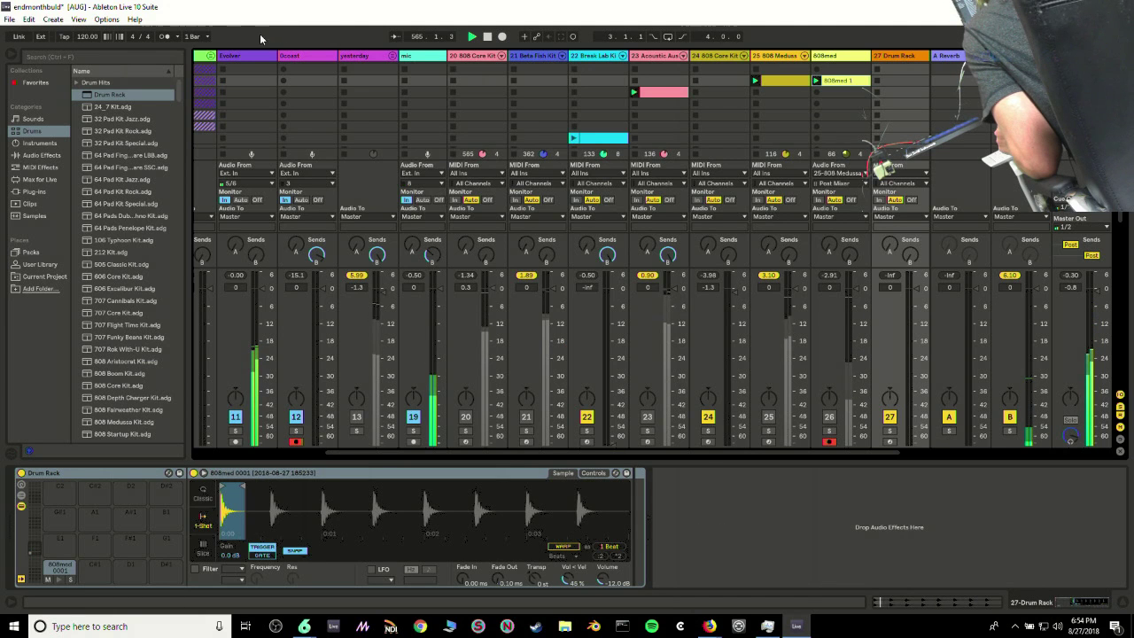
double_click(899, 80)
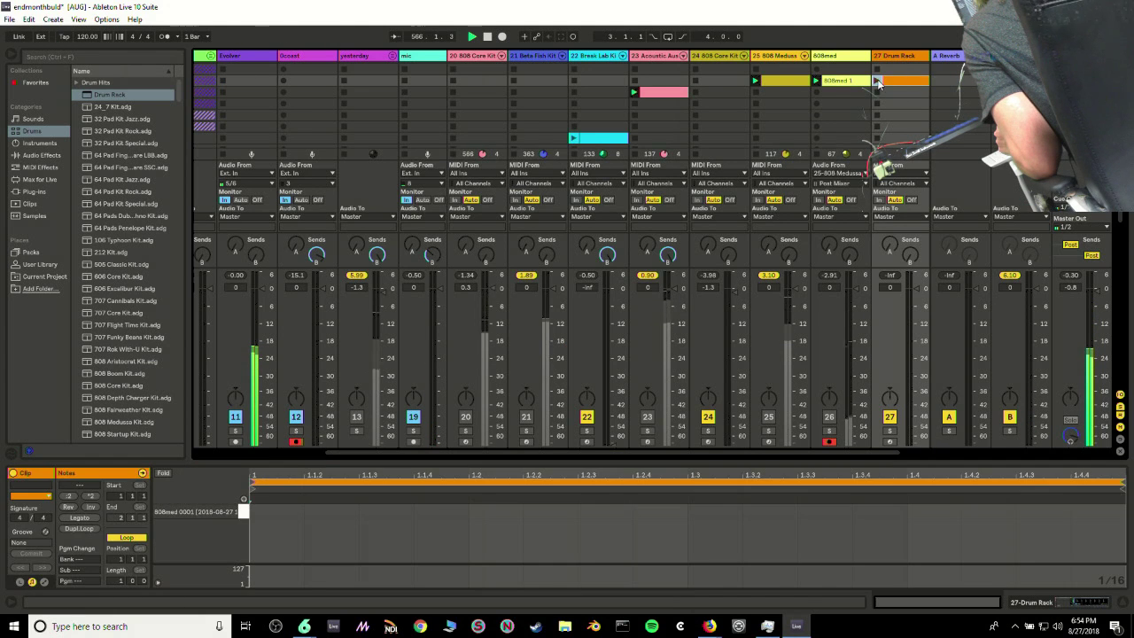
Program four 808med notes in the Drum Rack clip, one on each beat of the bar, with the clip playing
double_click(264, 511)
double_click(507, 511)
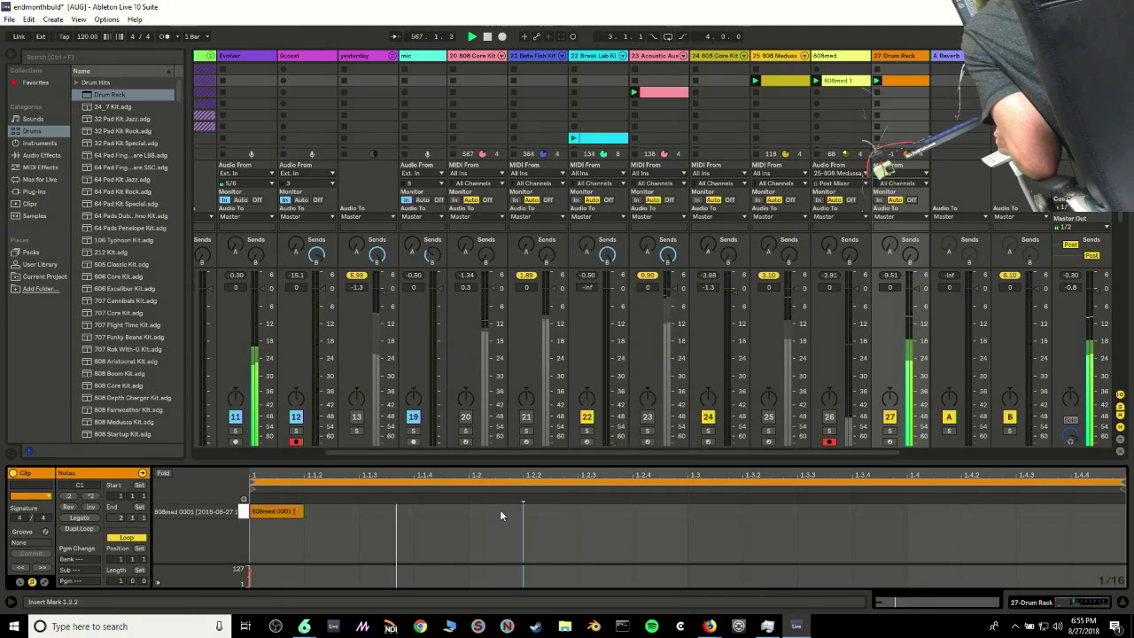
double_click(719, 509)
double_click(907, 510)
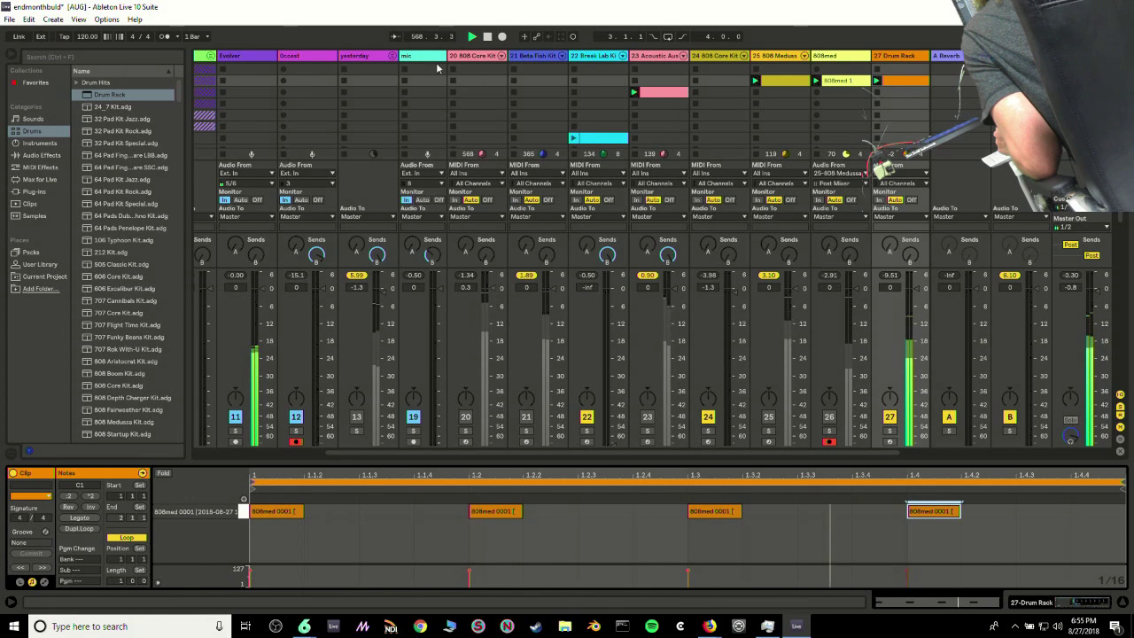
Switch the Evolver Compressor's sidechain source to 27-Drum Rack and lower its threshold to -51.5 dB
click(247, 59)
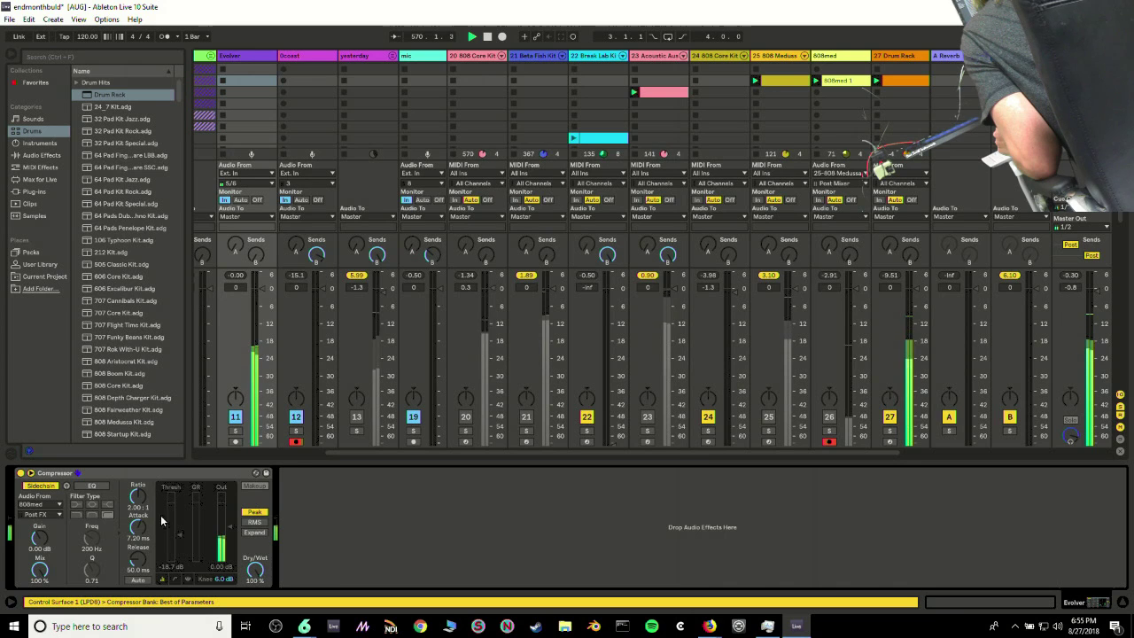
click(38, 487)
click(36, 504)
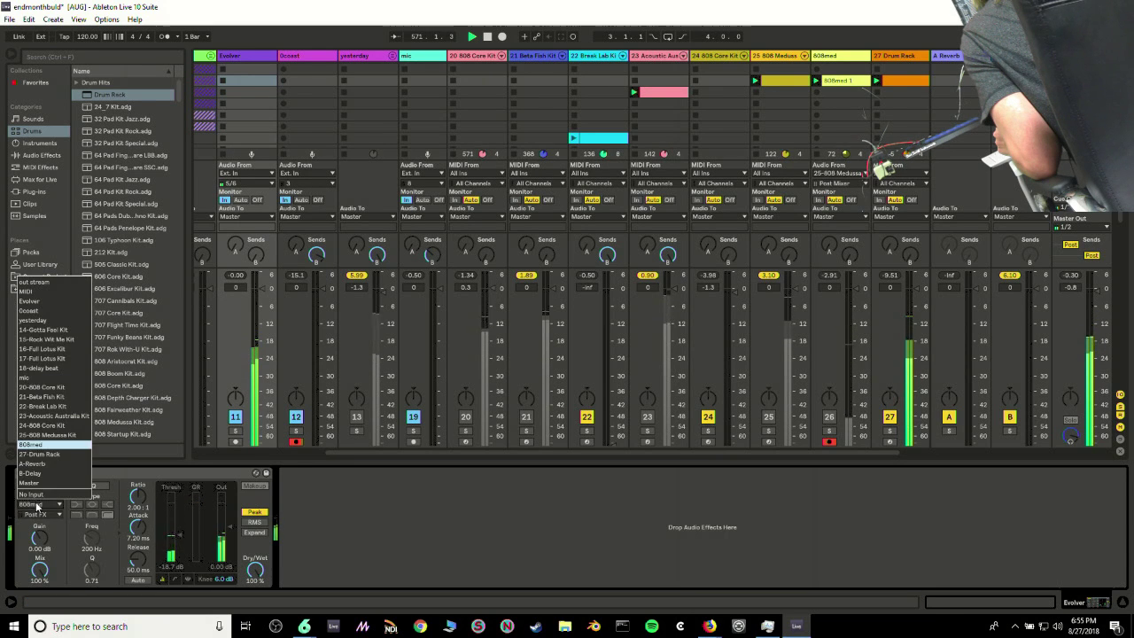
click(36, 446)
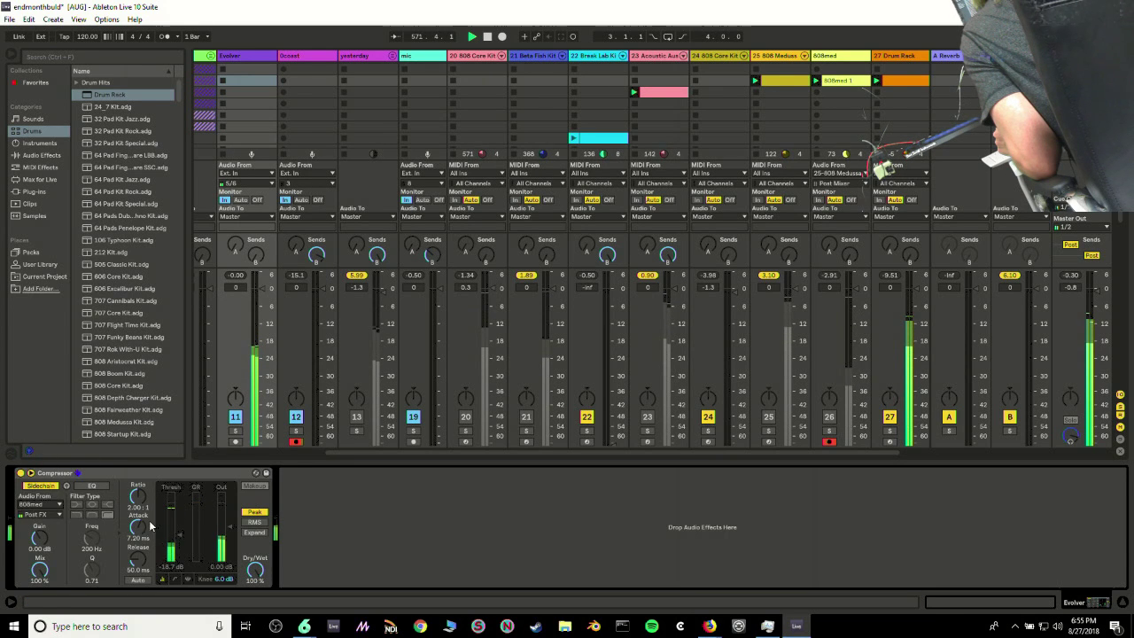
drag(181, 535, 180, 556)
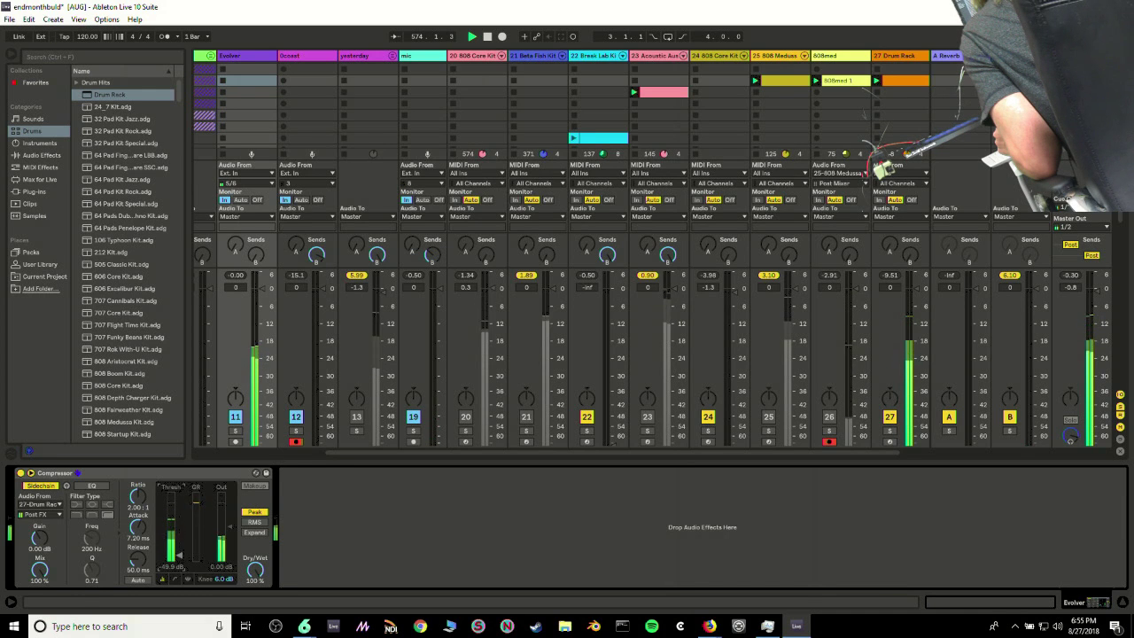
Mute the 27-Drum Rack track and set the Compressor's threshold to -30.0 dB, ratio to 4.50:1, attack to 0.42 ms and release to 106 ms
click(884, 423)
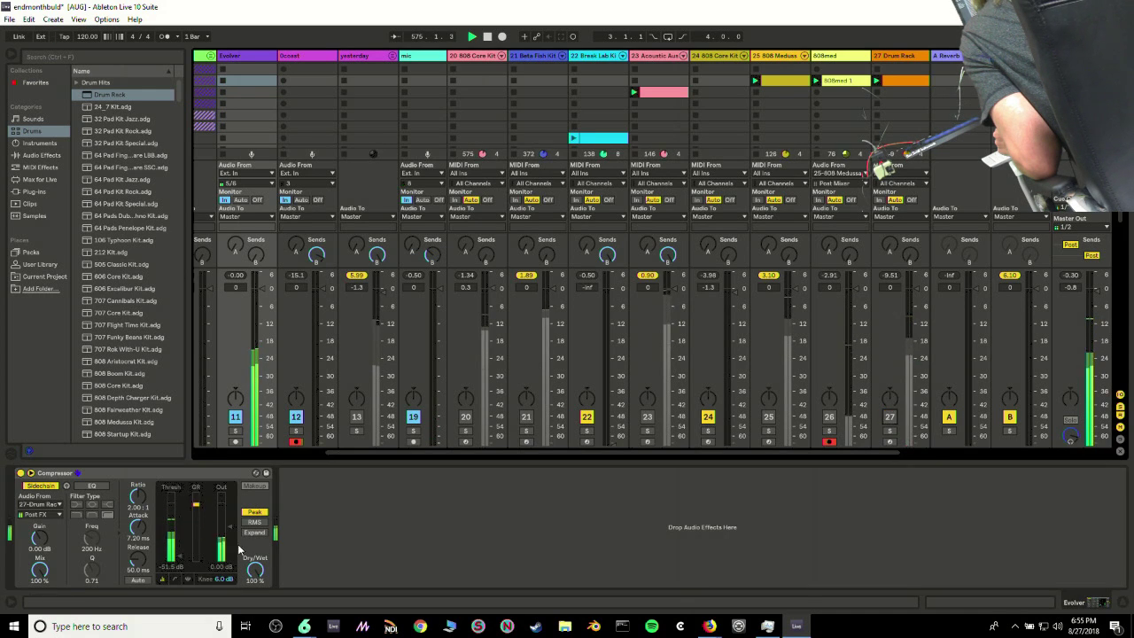
click(180, 557)
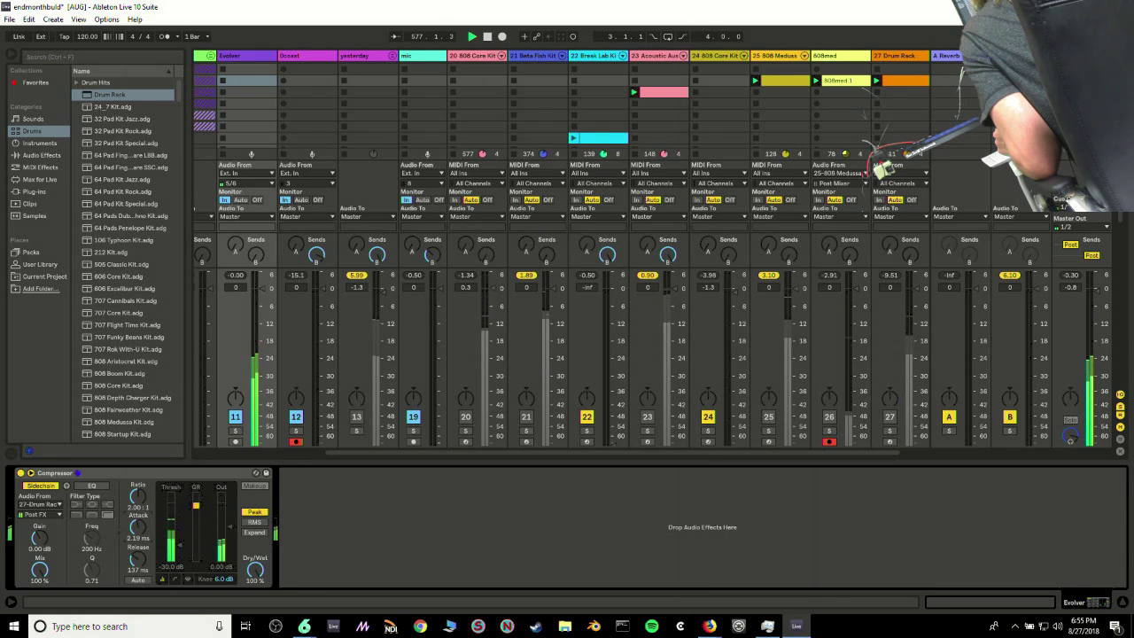
drag(138, 498, 143, 529)
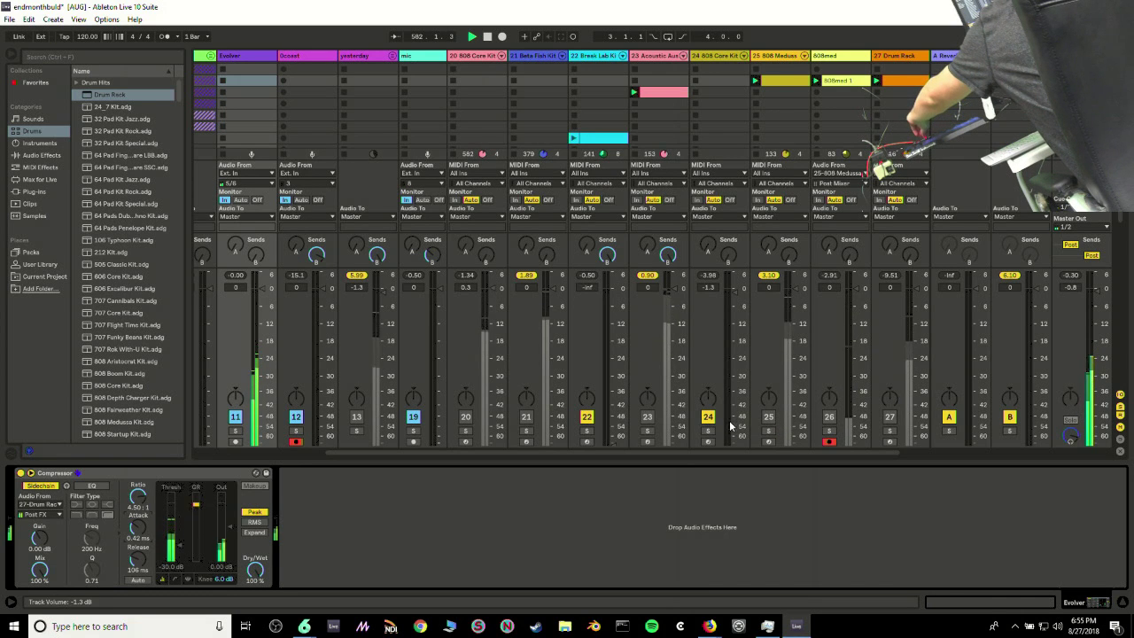
Unmute the 23 Acoustic Australia Kit track and briefly audition the 25 808 Medusa Kit track before muting it again
click(647, 418)
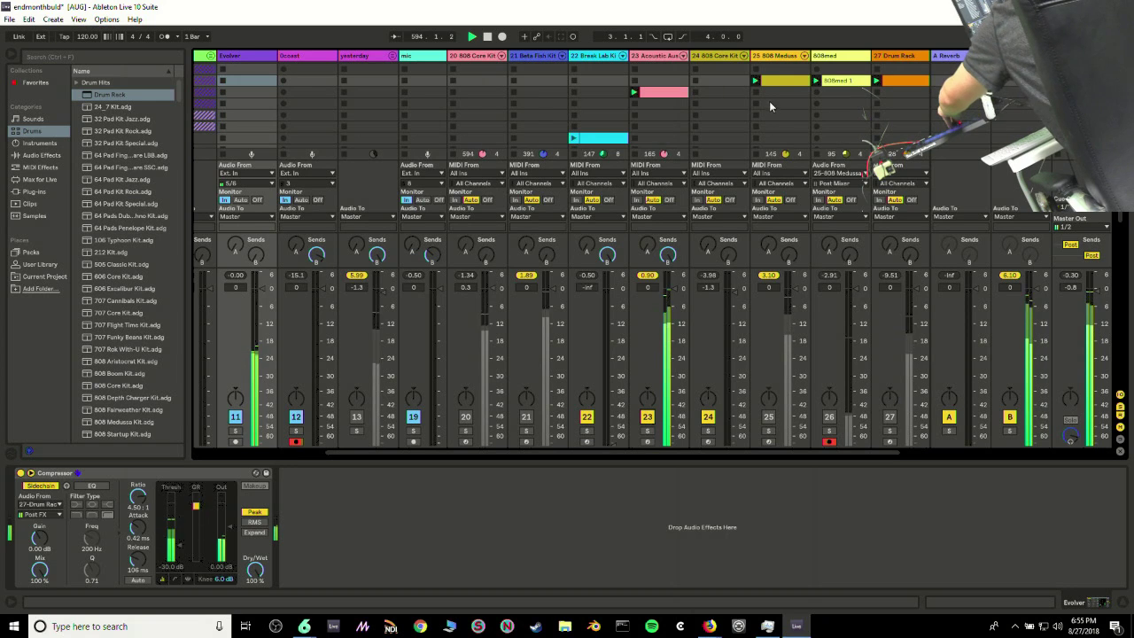
click(767, 417)
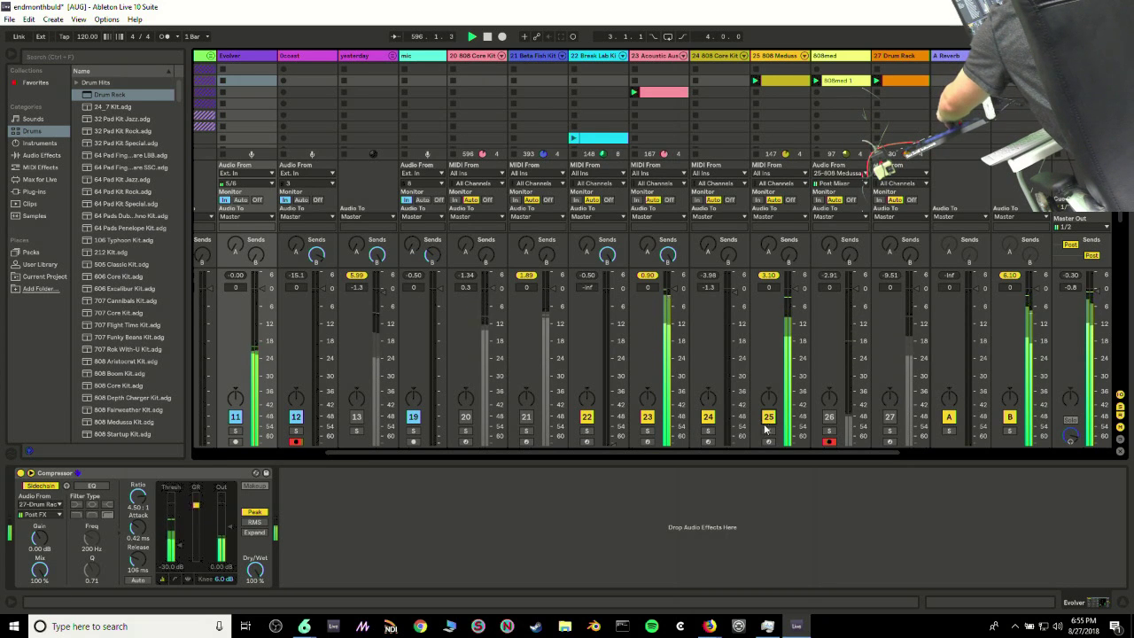
click(774, 417)
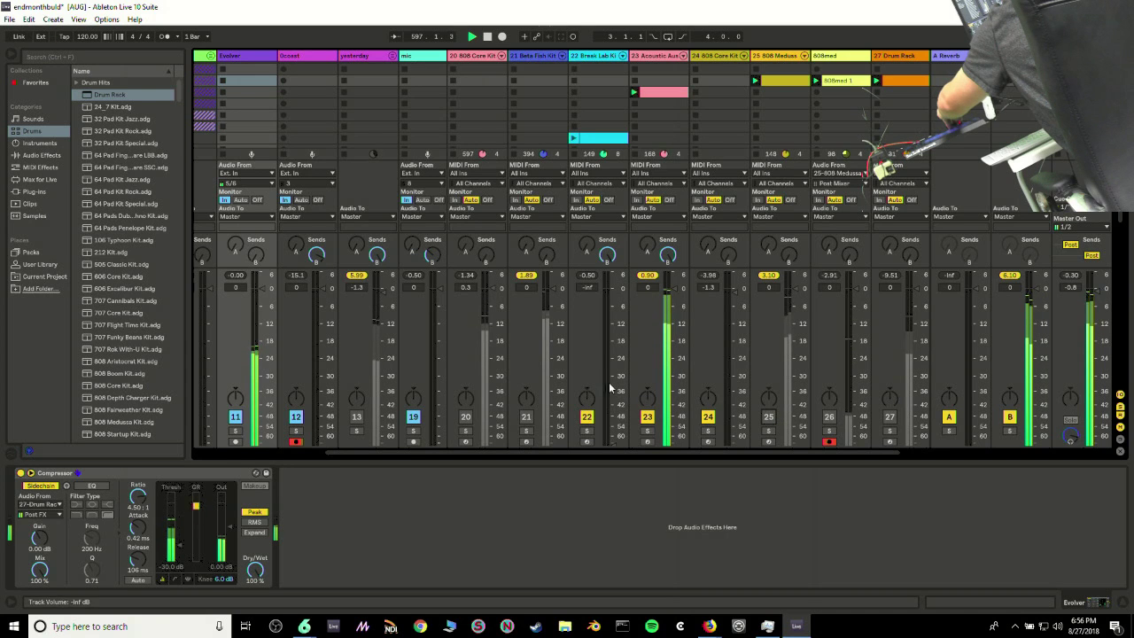
Relaunch the 22 Break Lab Kit clip and bring that track's volume up to -2.0 dB
scroll(603, 125, down, 1)
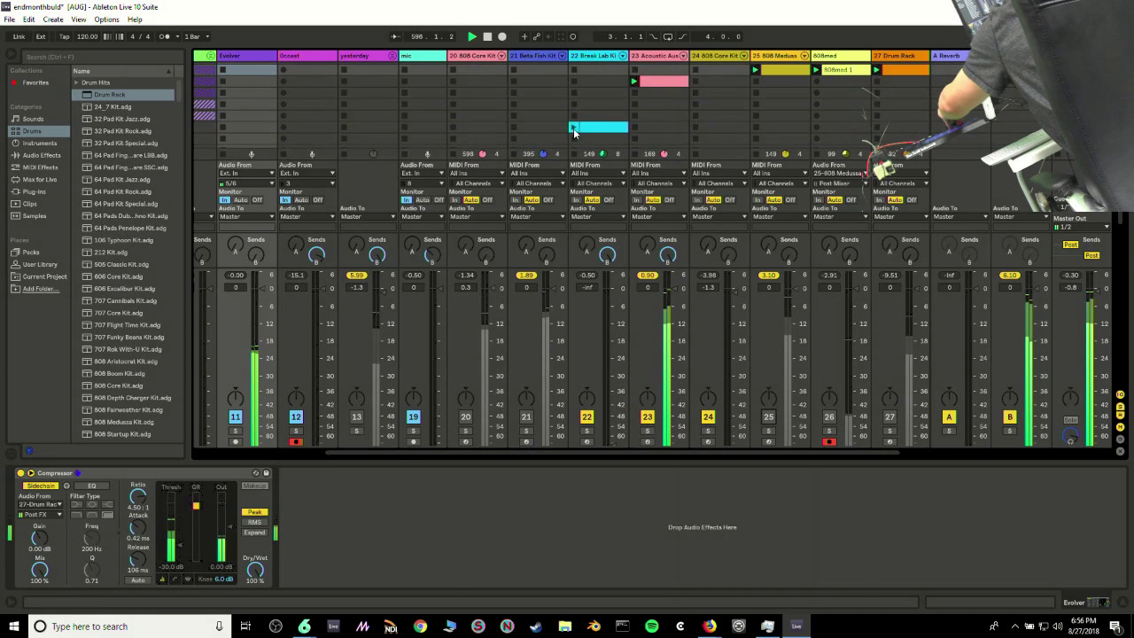
click(572, 128)
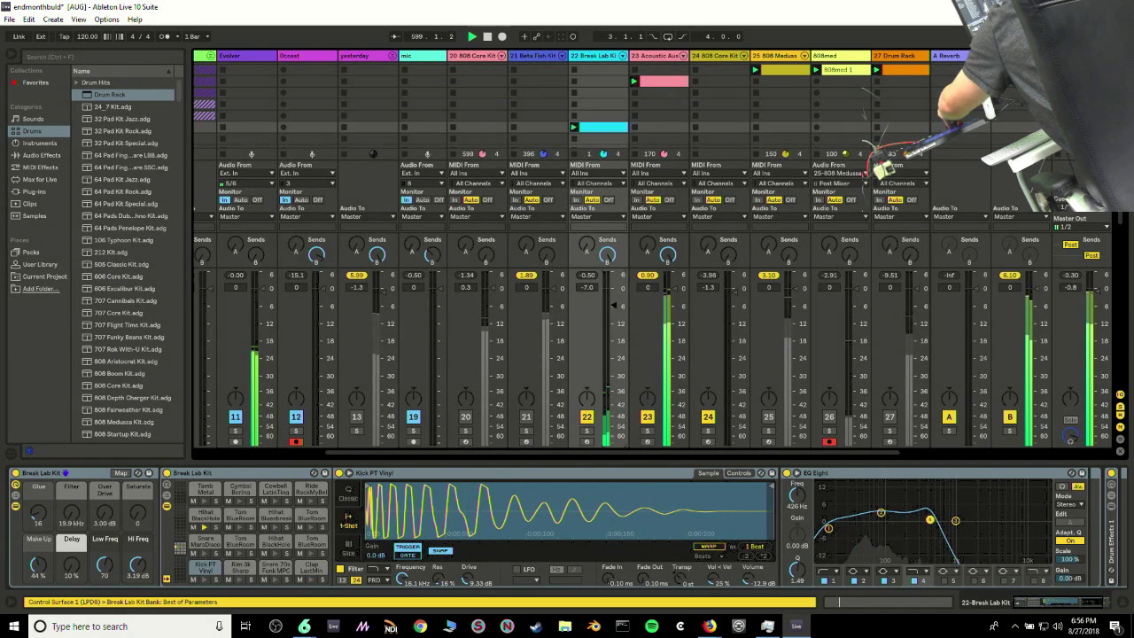
Add an EQ Eight to the Acoustic Australia Kit track and make its first band a low cut at 7.26 kHz with a Q of 1.43
click(660, 56)
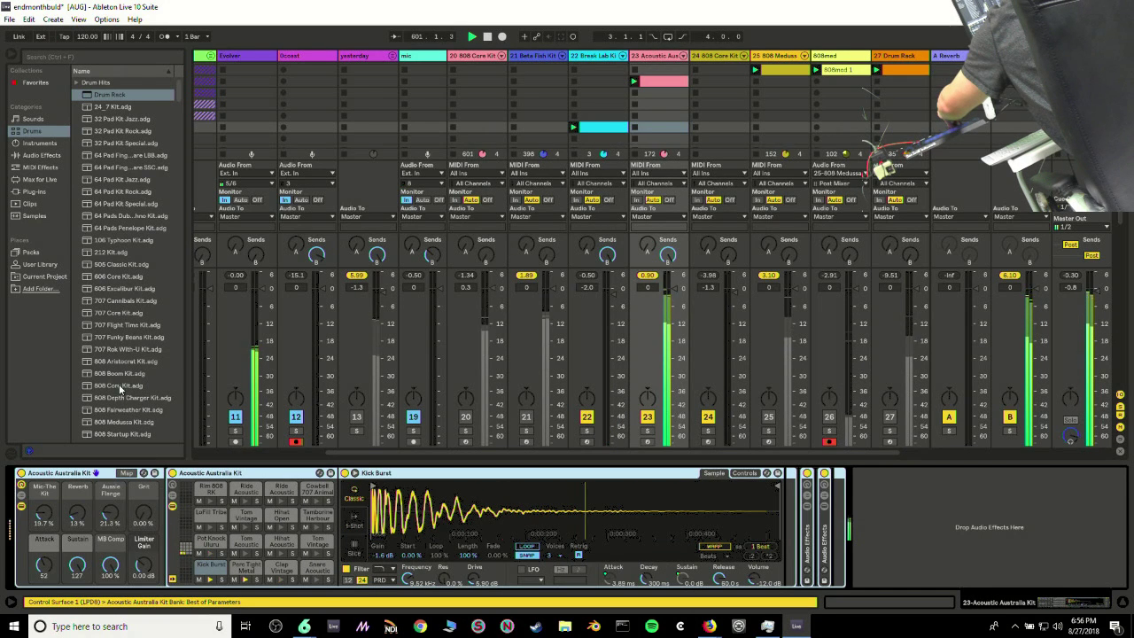
click(41, 155)
scroll(133, 340, down, 3)
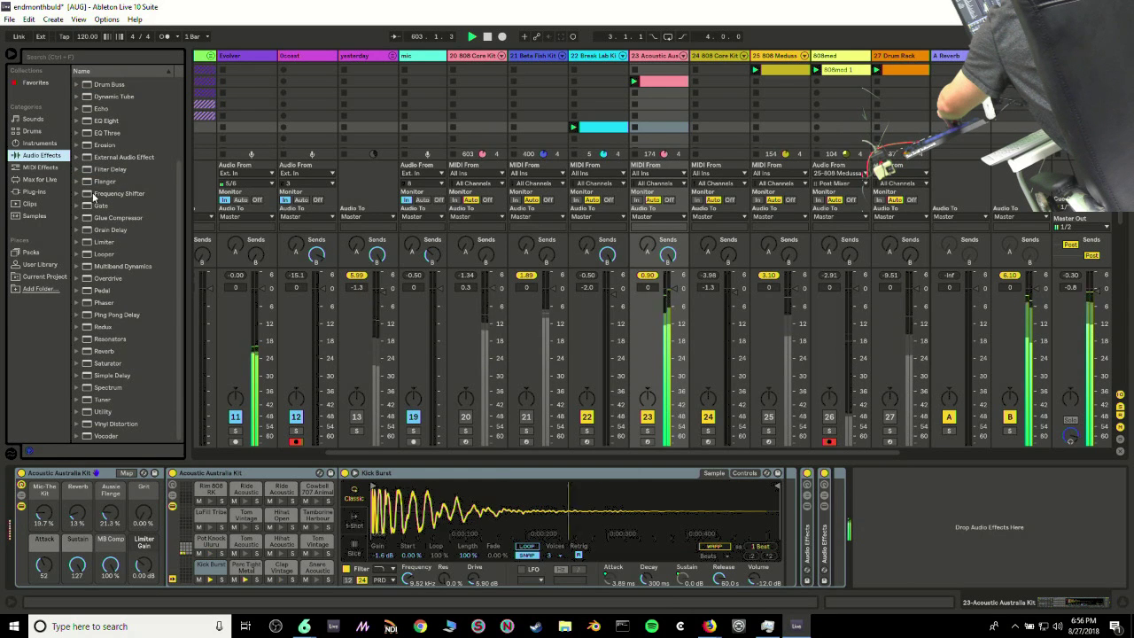
scroll(106, 265, up, 2)
drag(97, 184, 936, 530)
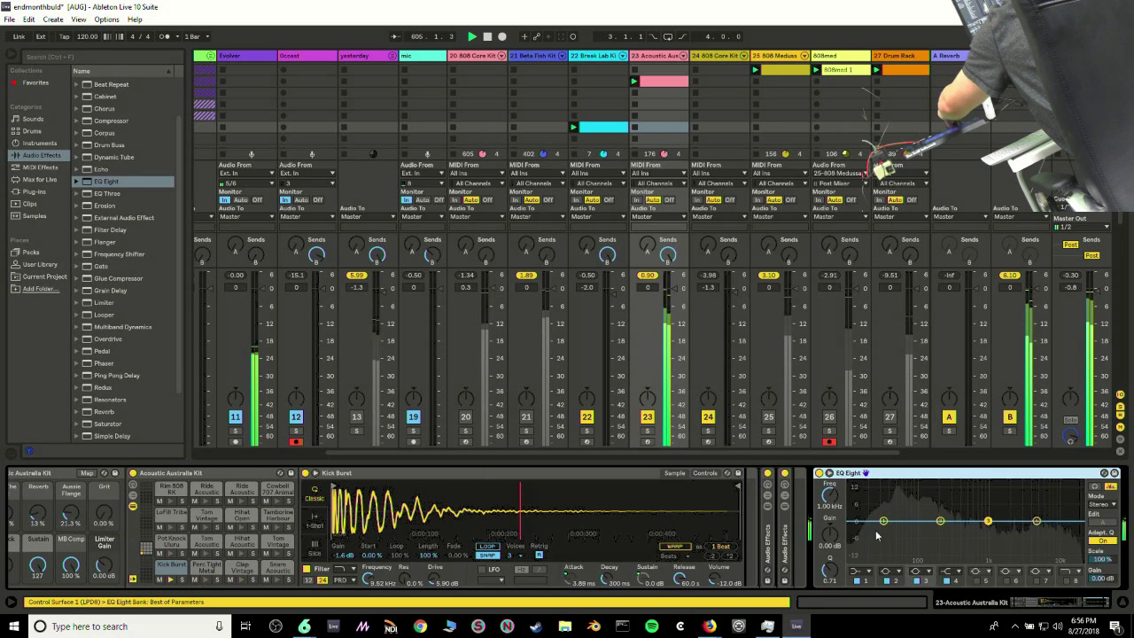
click(867, 561)
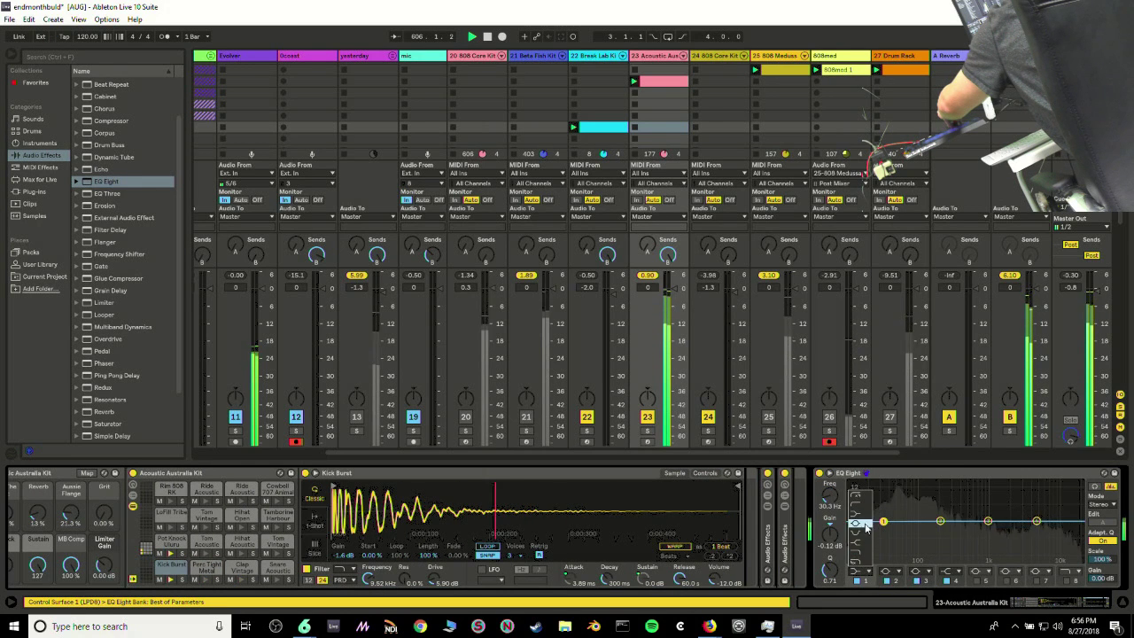
drag(884, 530, 1047, 520)
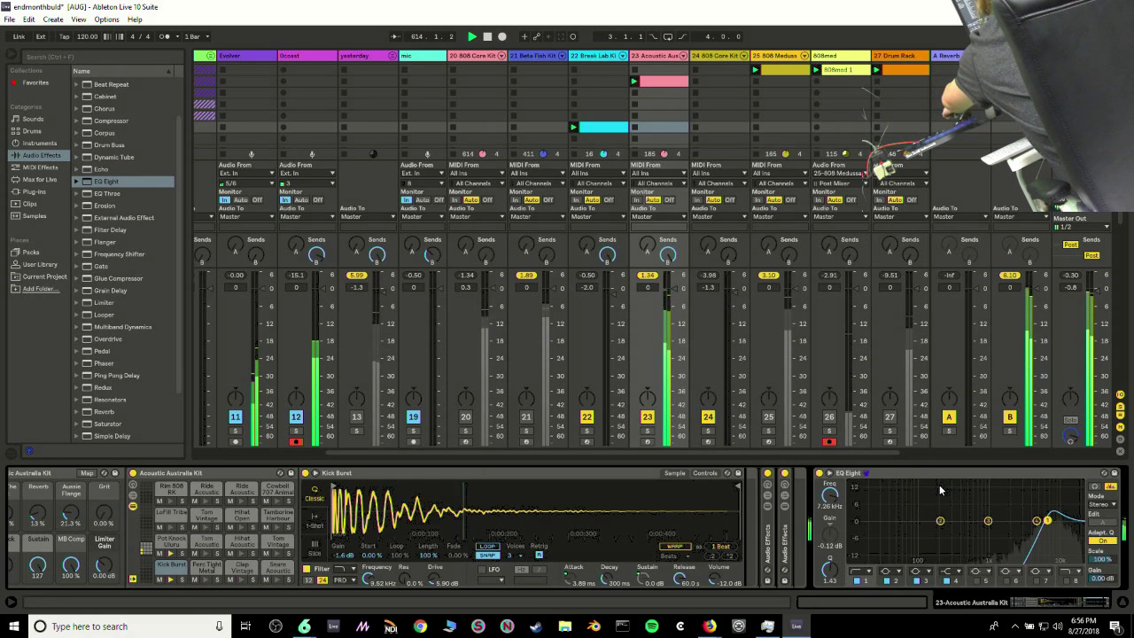
Copy the Evolver Compressor onto the 0coast track and set its threshold to -36.5 dB, attack to 0.24 ms and release to 155 ms
click(250, 54)
right_click(137, 476)
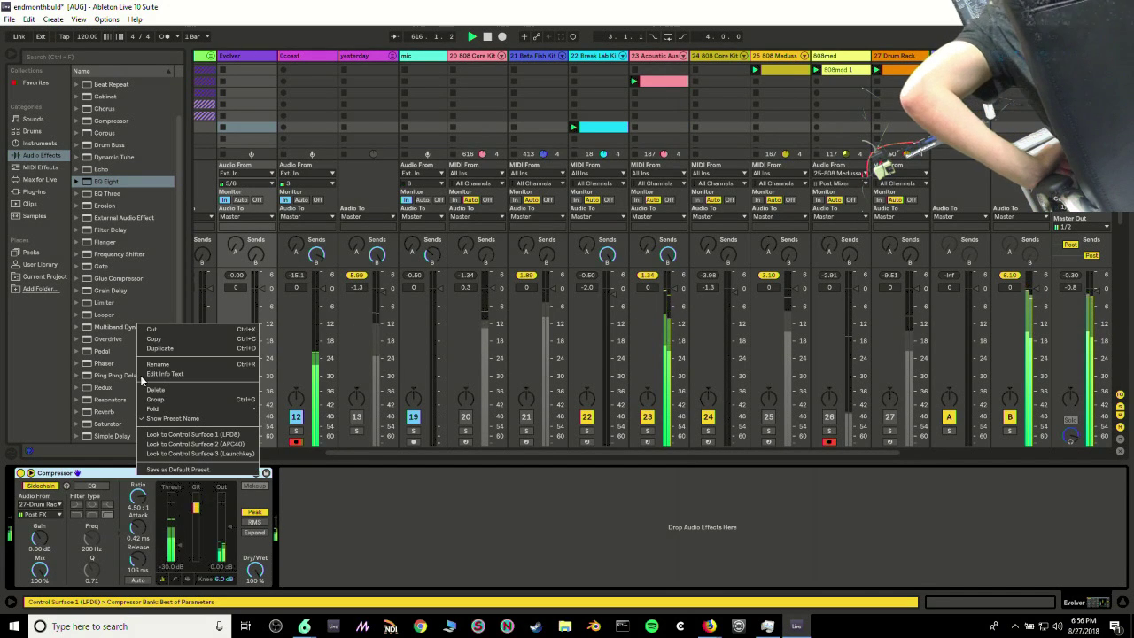
click(149, 339)
click(294, 59)
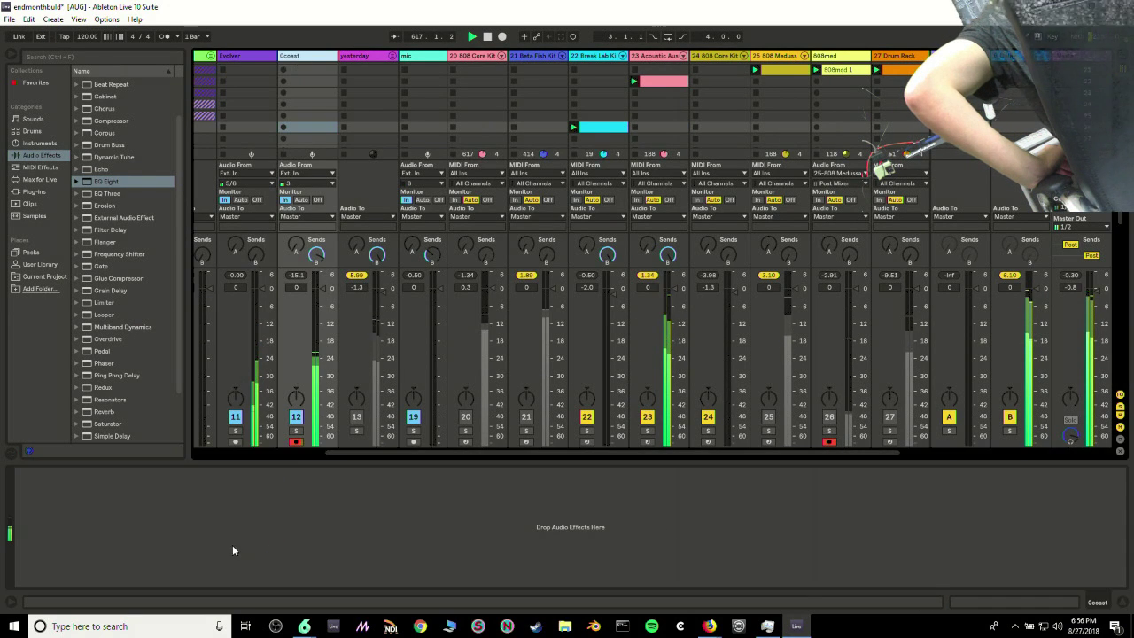
key(ctrl+v)
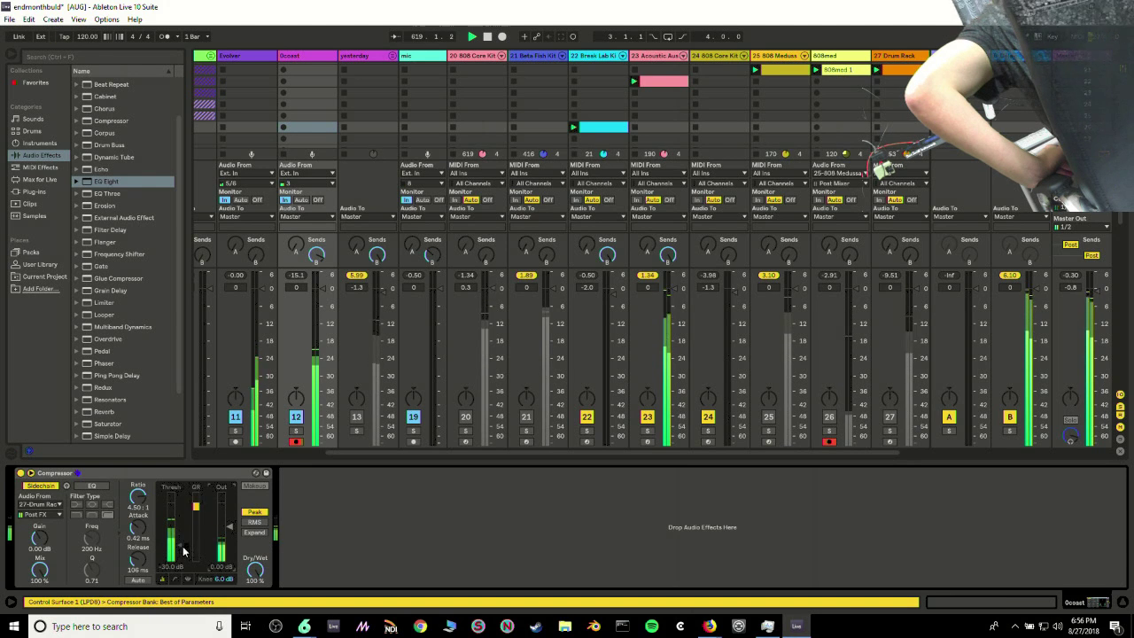
drag(180, 545, 138, 519)
drag(137, 560, 180, 543)
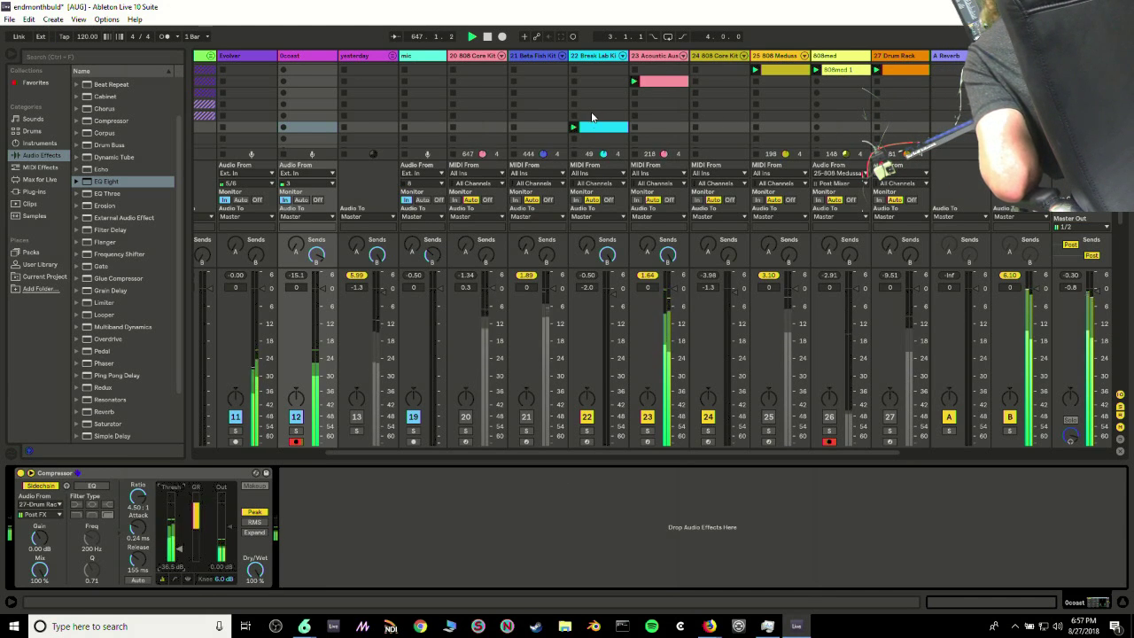
Lower the 22 Break Lab Kit track's volume to -5.9 dB
drag(612, 294, 612, 329)
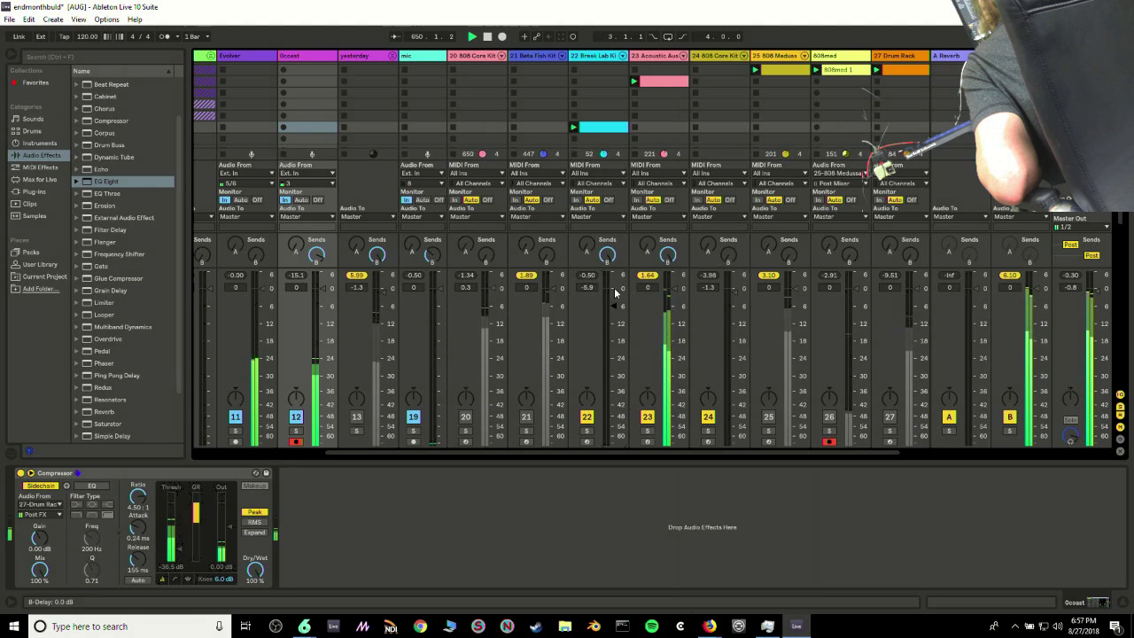
scroll(610, 137, down, 3)
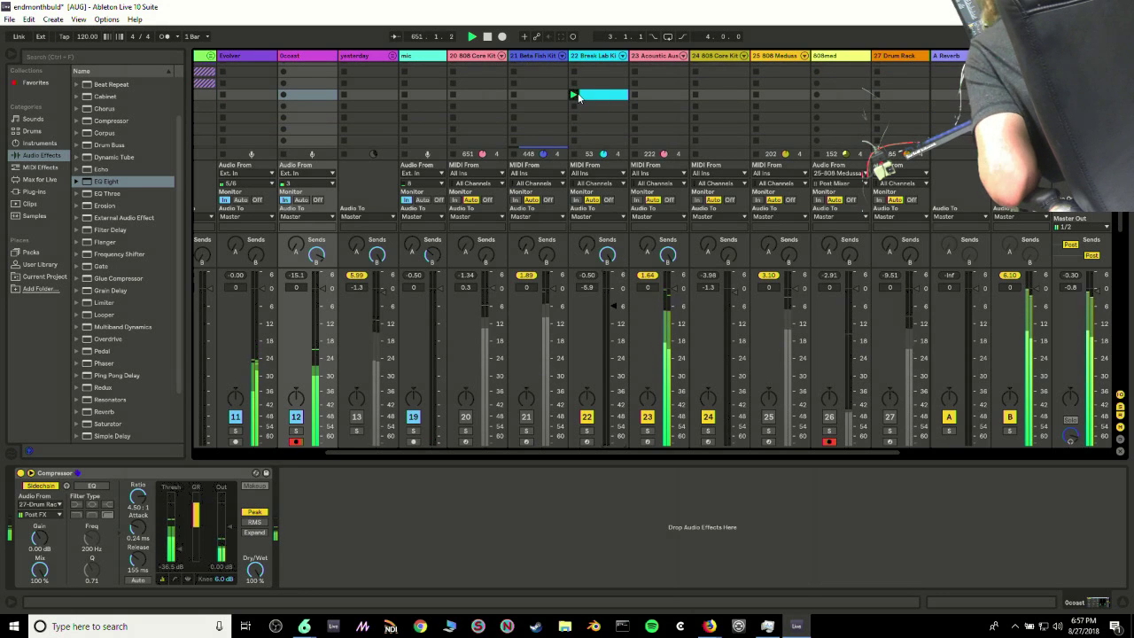
On the 22 Break Lab Kit track's EQ Eight, move the high cut to 1.86 kHz and the low cut to 38.3 Hz
click(606, 172)
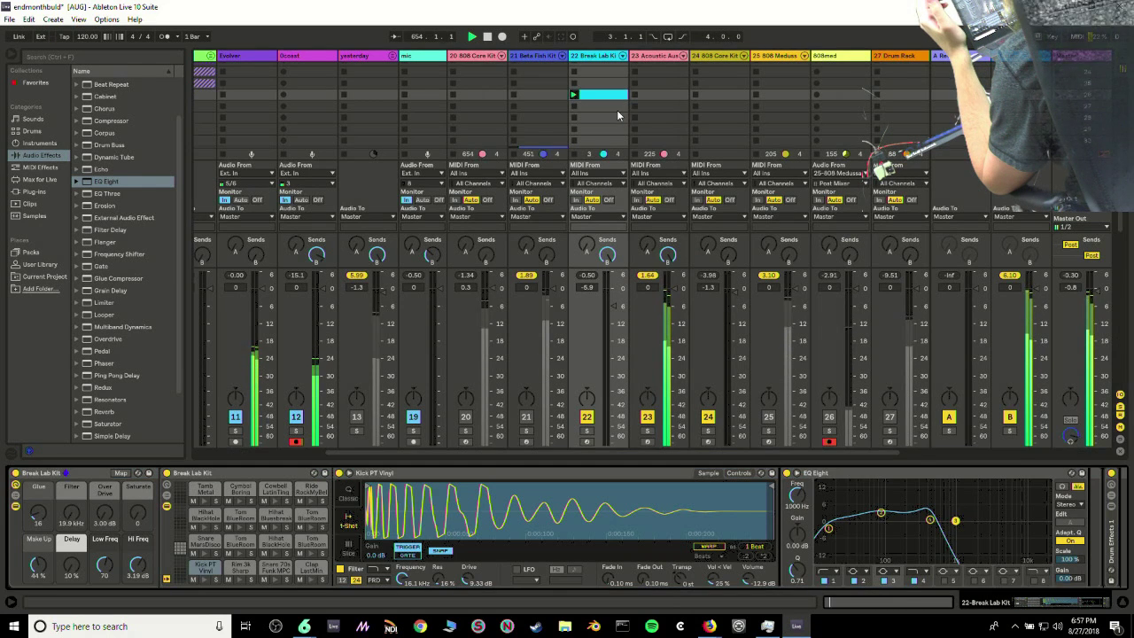
scroll(611, 108, down, 3)
scroll(595, 94, up, 1)
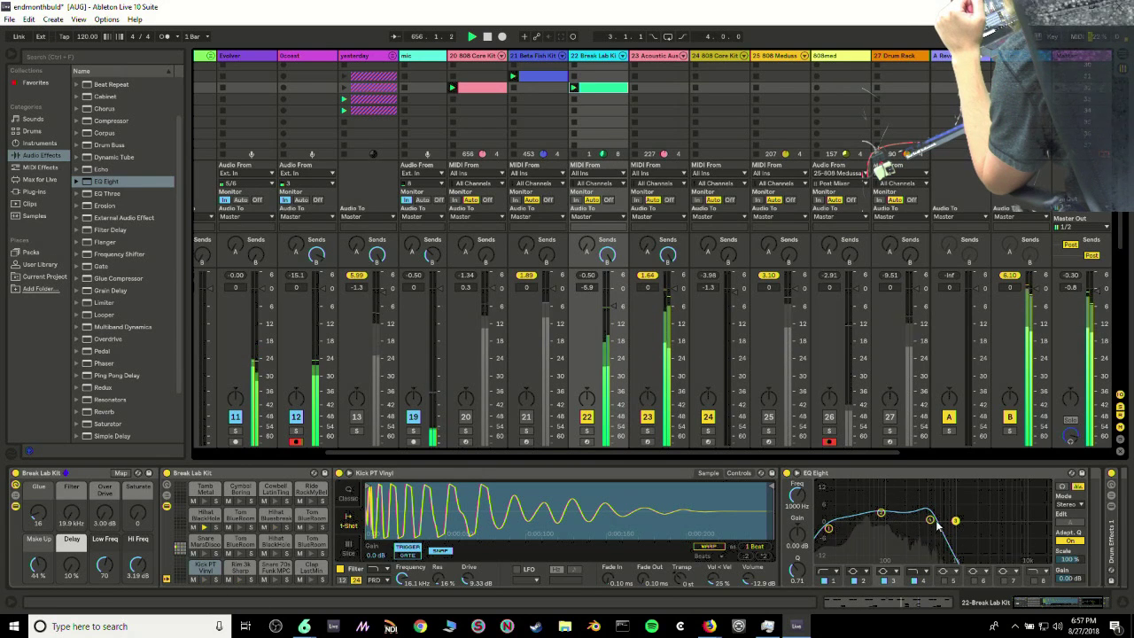
drag(929, 520, 935, 520)
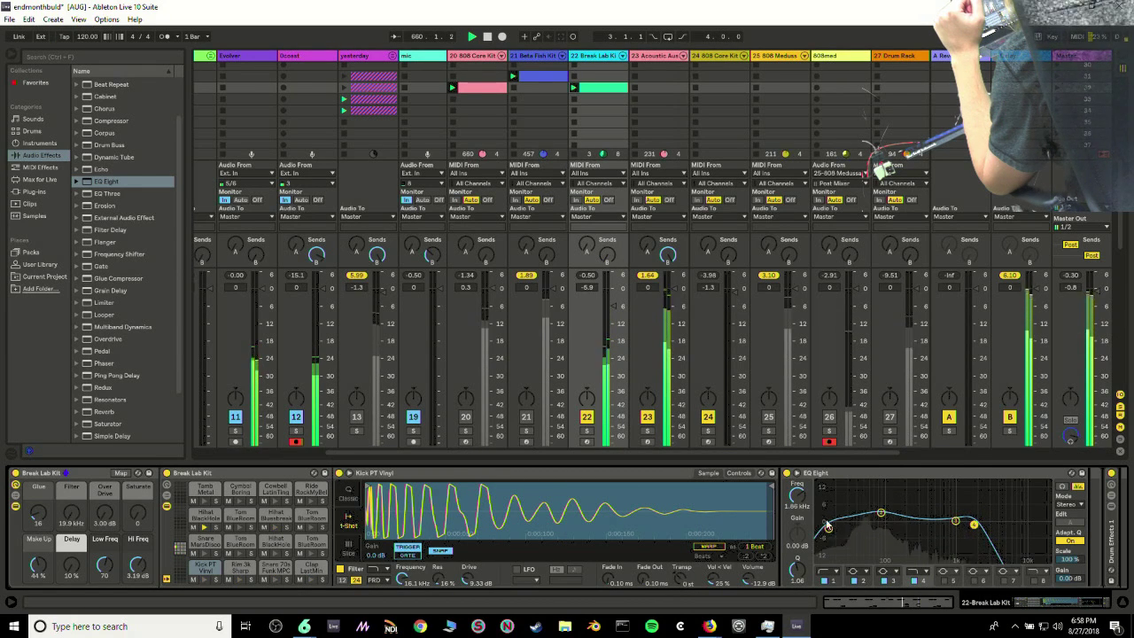
drag(886, 516, 850, 518)
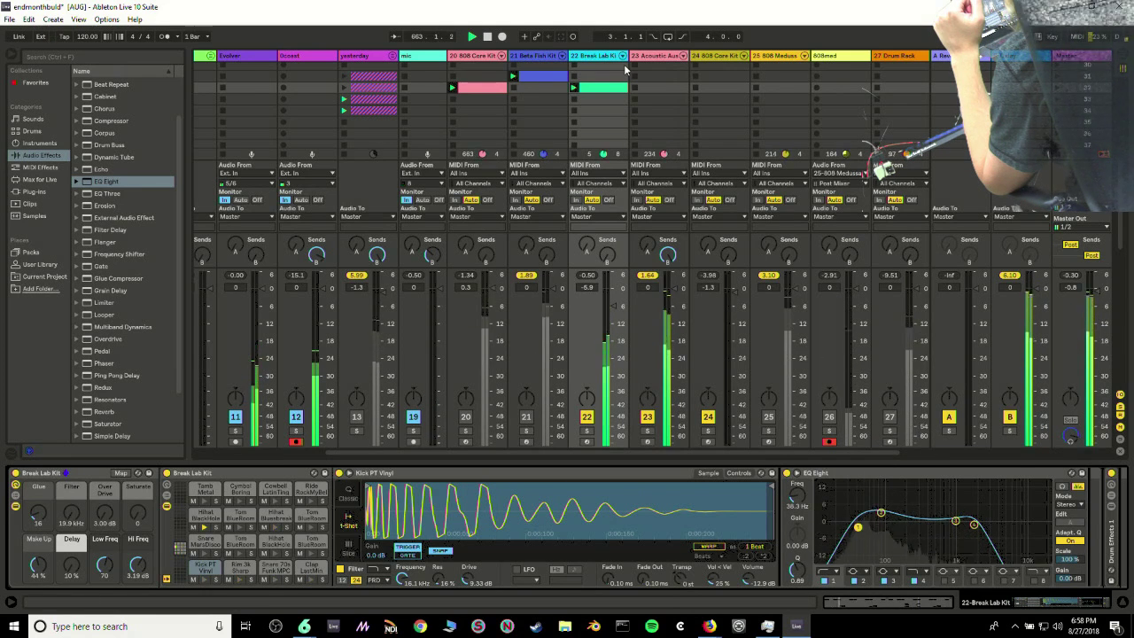
Create an empty clip on the 27 Drum Rack track and paste a copy of the green Break Lab Kit clip in the slot below it
right_click(598, 92)
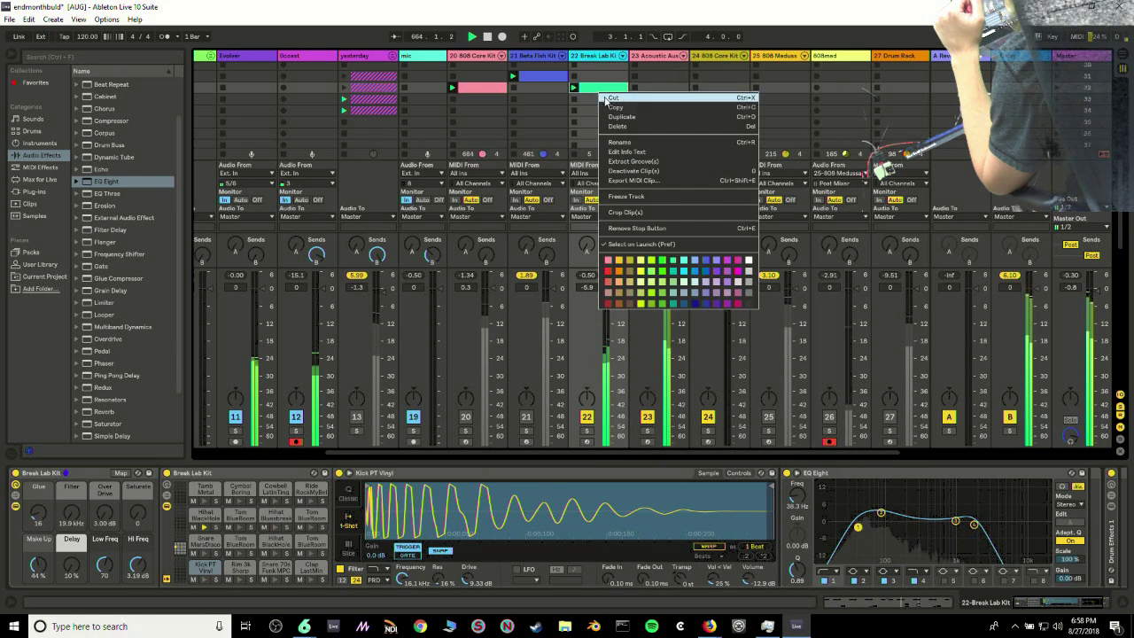
click(606, 107)
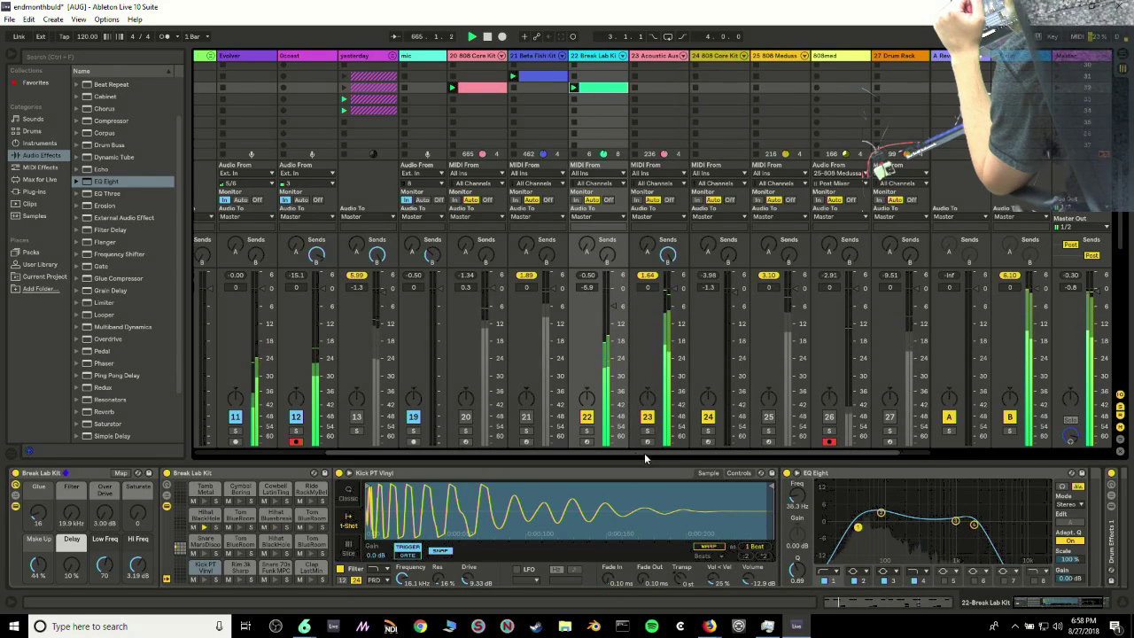
scroll(658, 446, right, 1)
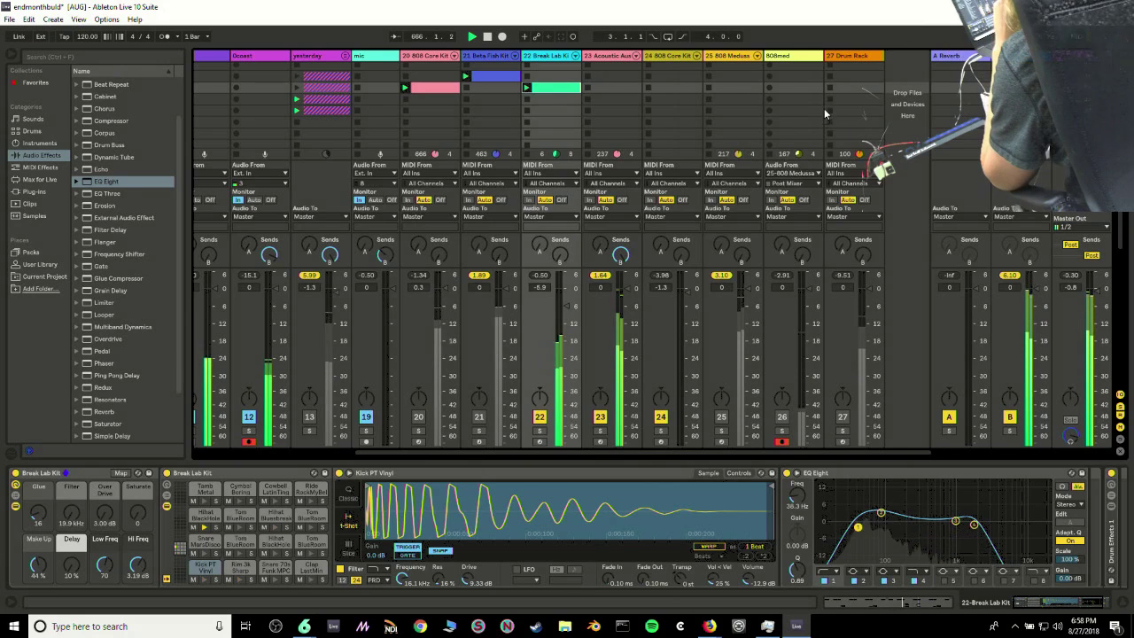
scroll(863, 121, down, 5)
scroll(864, 120, up, 3)
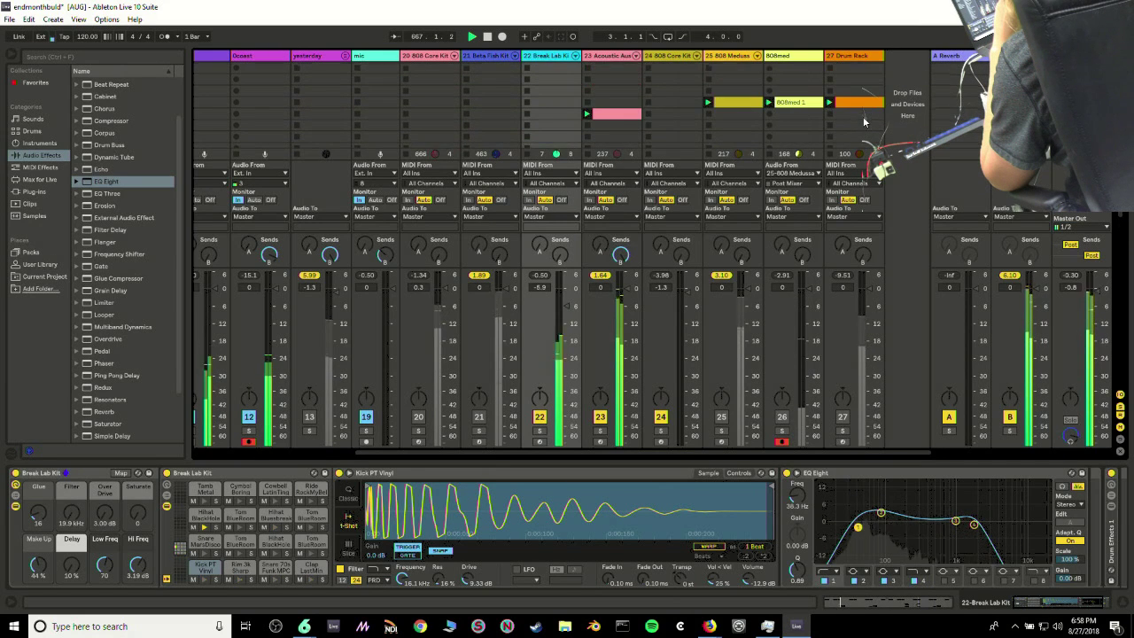
double_click(834, 115)
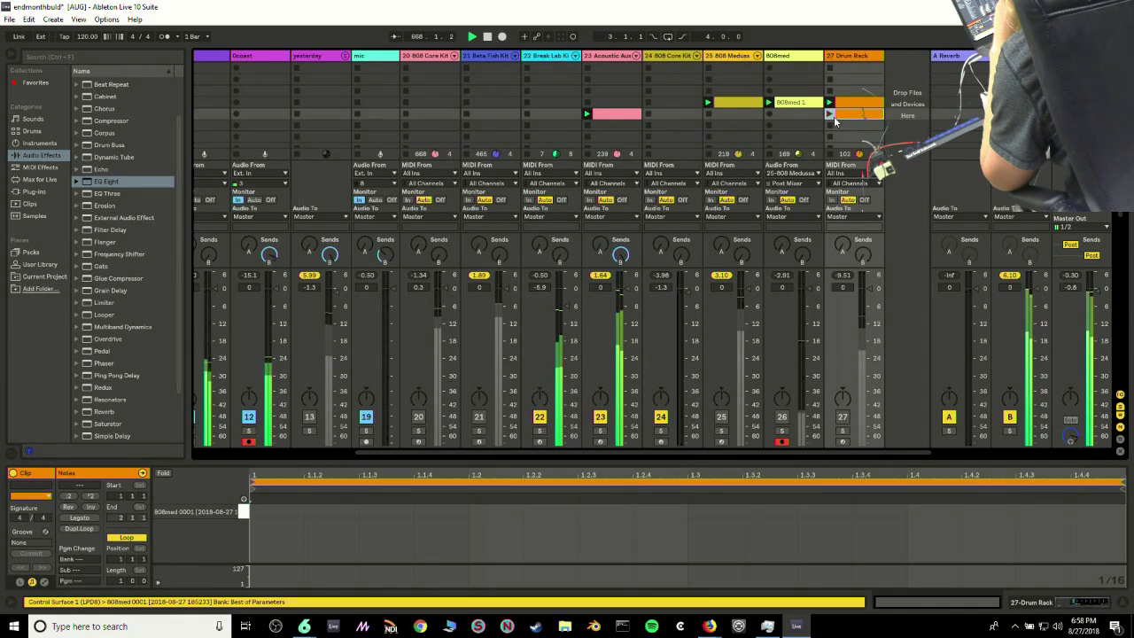
click(833, 125)
key(ctrl+v)
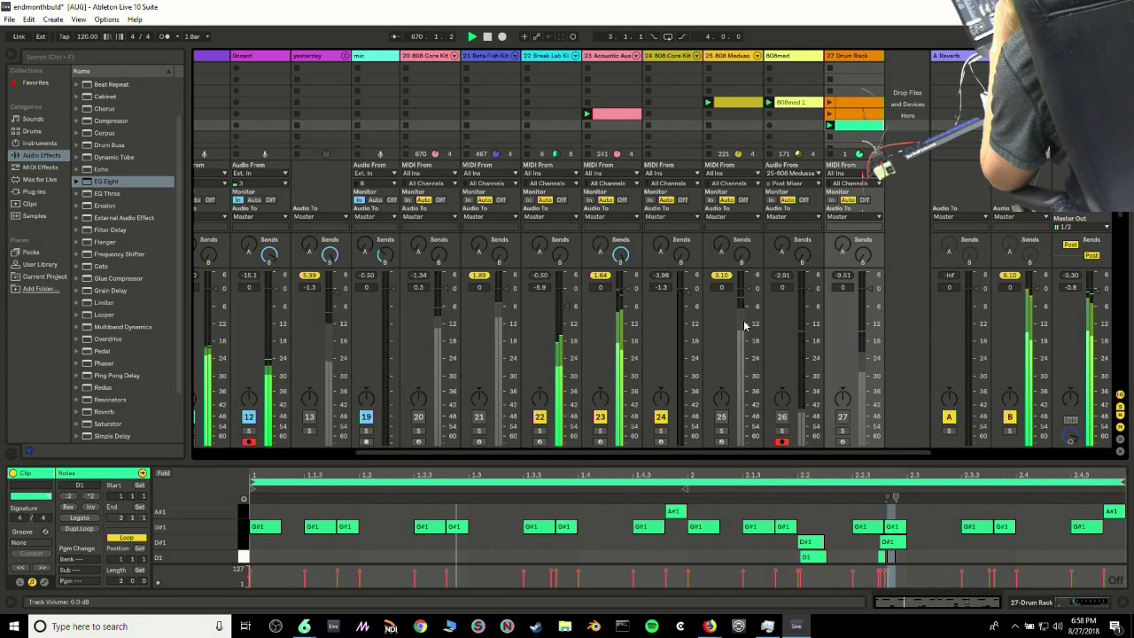
Deactivate all notes in the pasted Drum Rack clip except those on the C1 808med row
scroll(485, 543, down, 2)
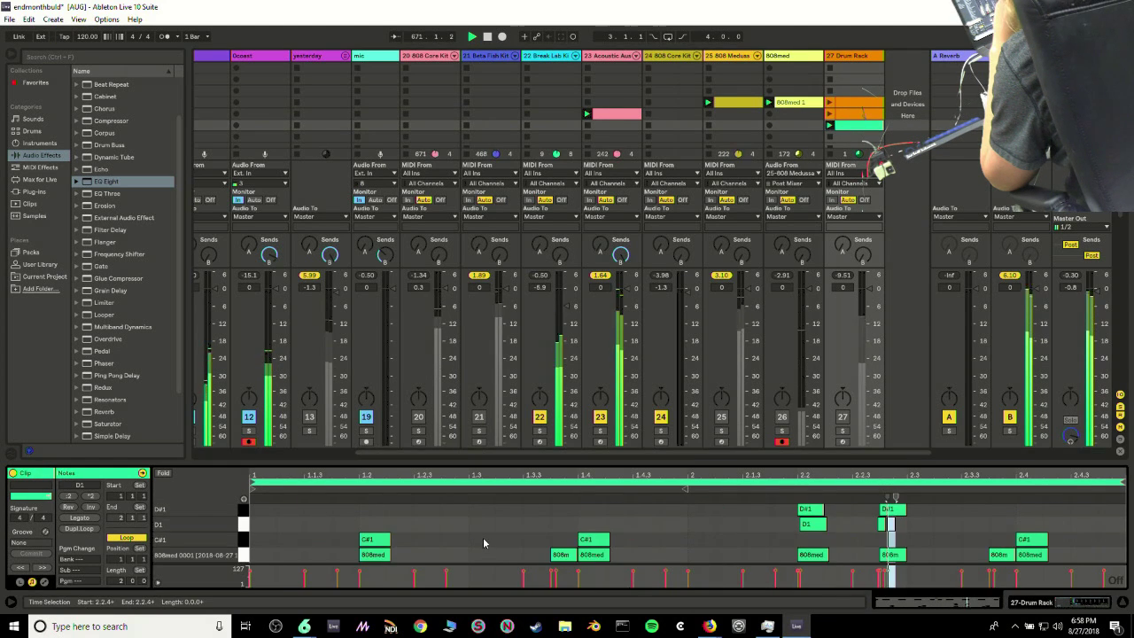
scroll(372, 540, up, 2)
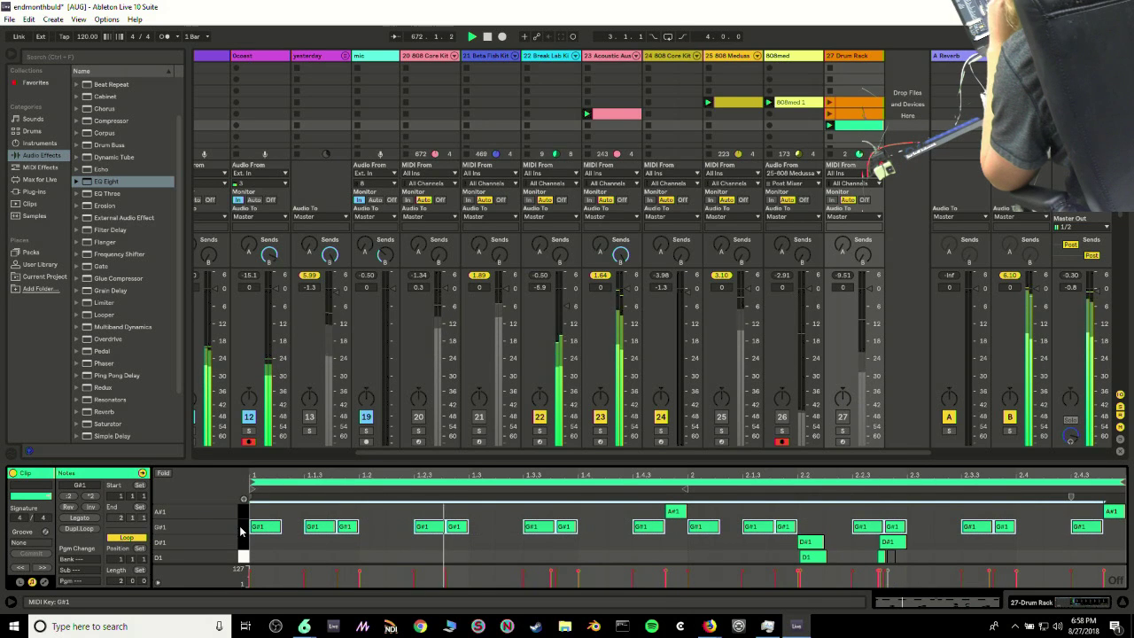
scroll(266, 518, down, 2)
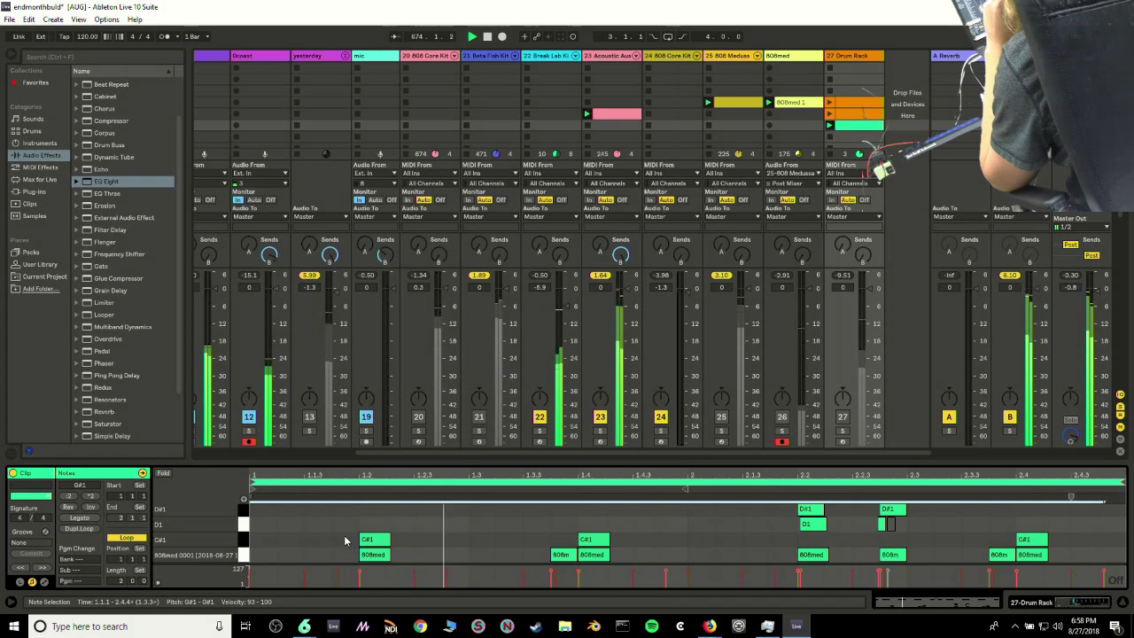
drag(243, 544, 242, 508)
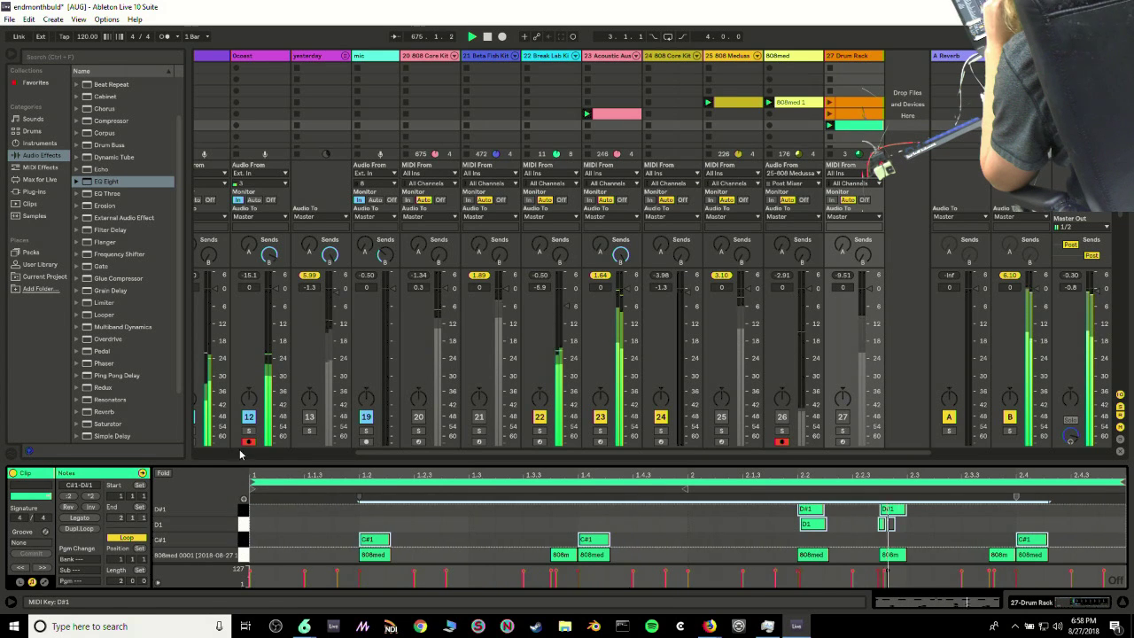
scroll(298, 527, up, 2)
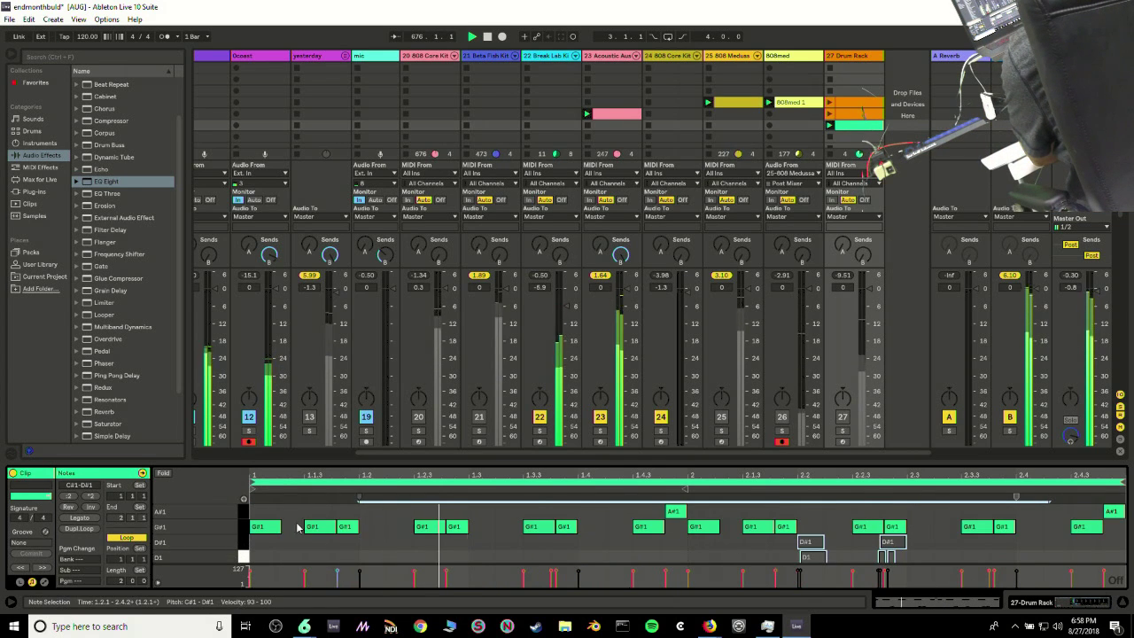
key(ctrl+a)
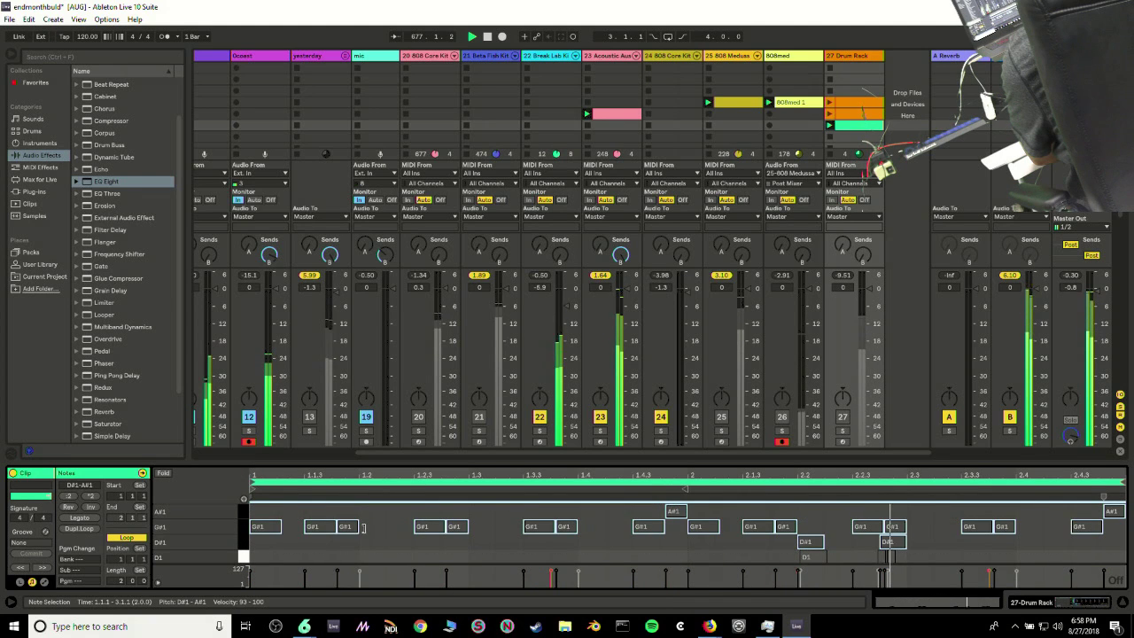
scroll(371, 521, down, 2)
click(431, 526)
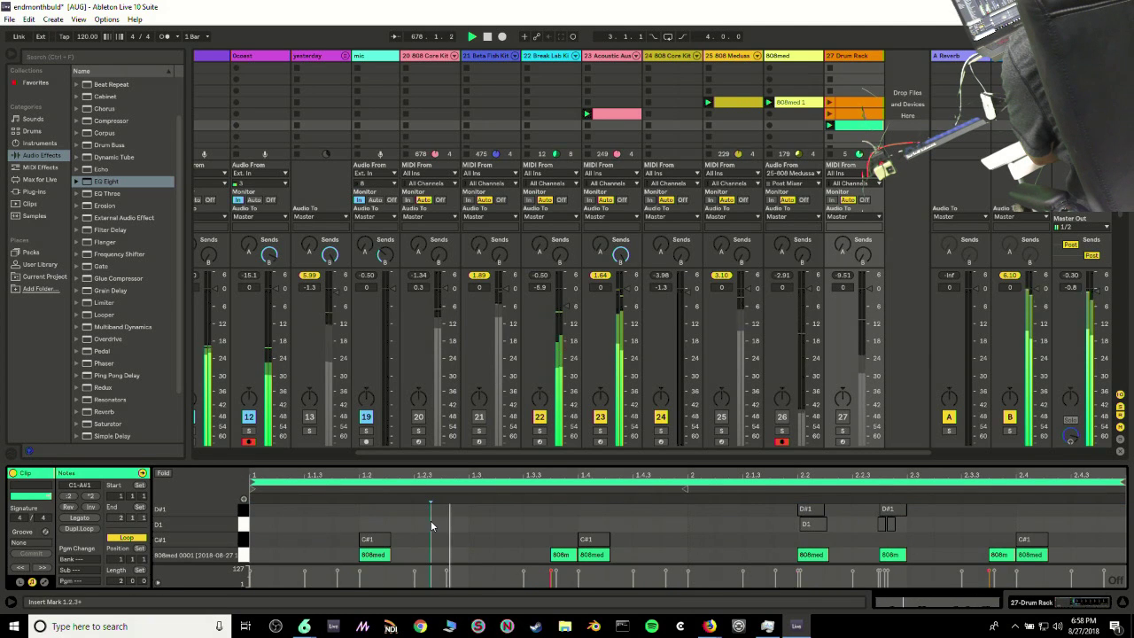
Unmute the 20 808 Core Kit, 21 Beta Fish Kit and yesterday tracks, leaving the 25 808 Medusa track muted
click(722, 418)
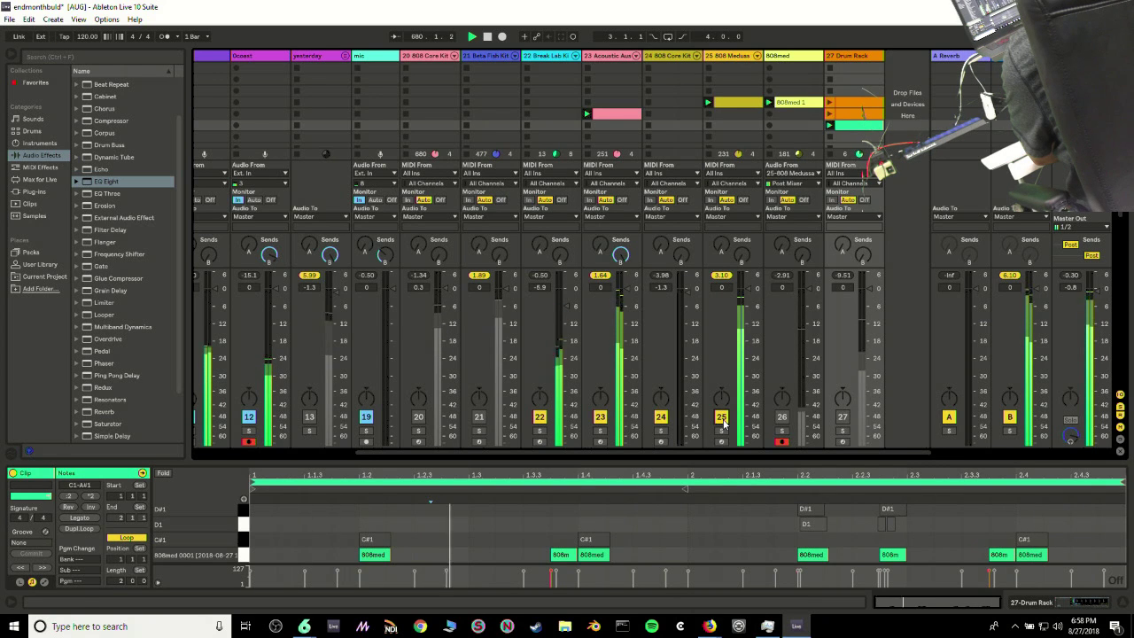
click(721, 420)
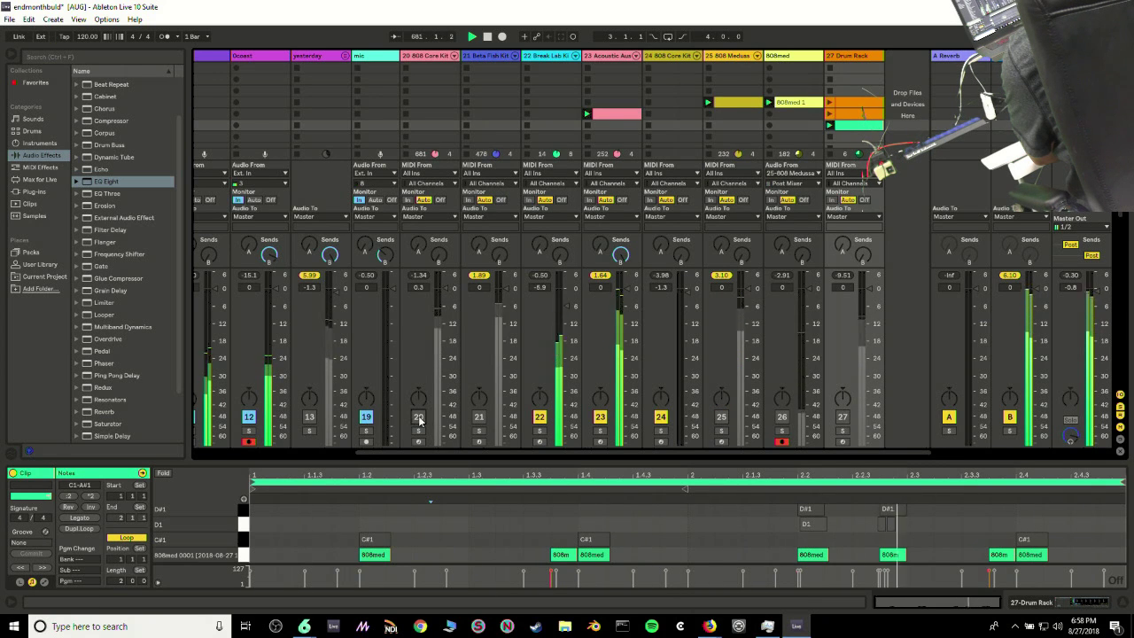
click(420, 418)
click(479, 419)
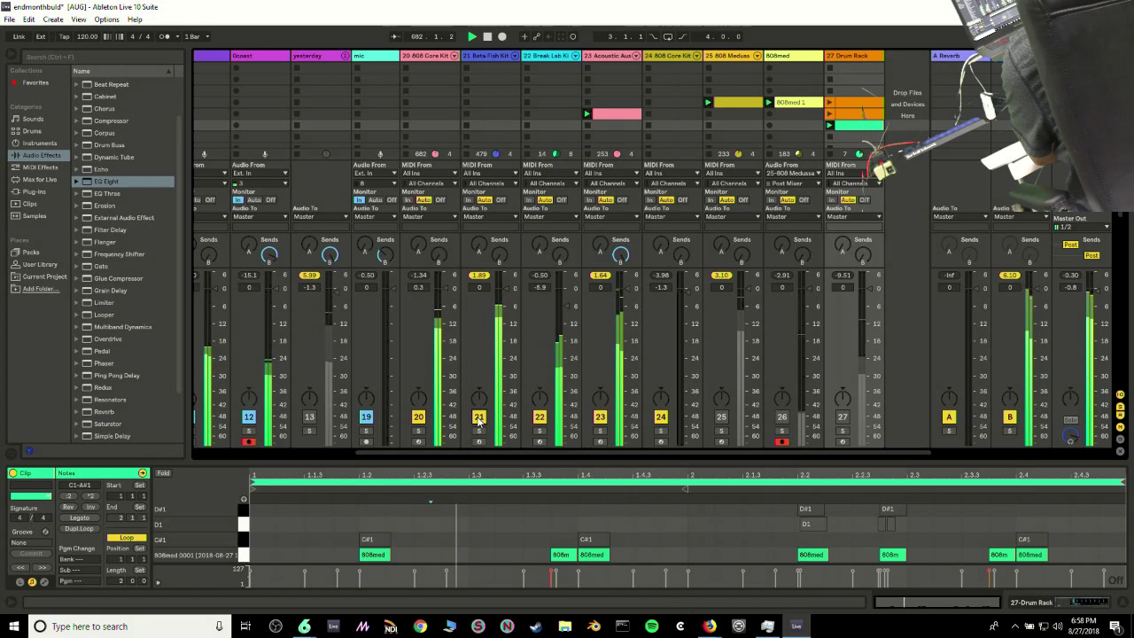
click(309, 418)
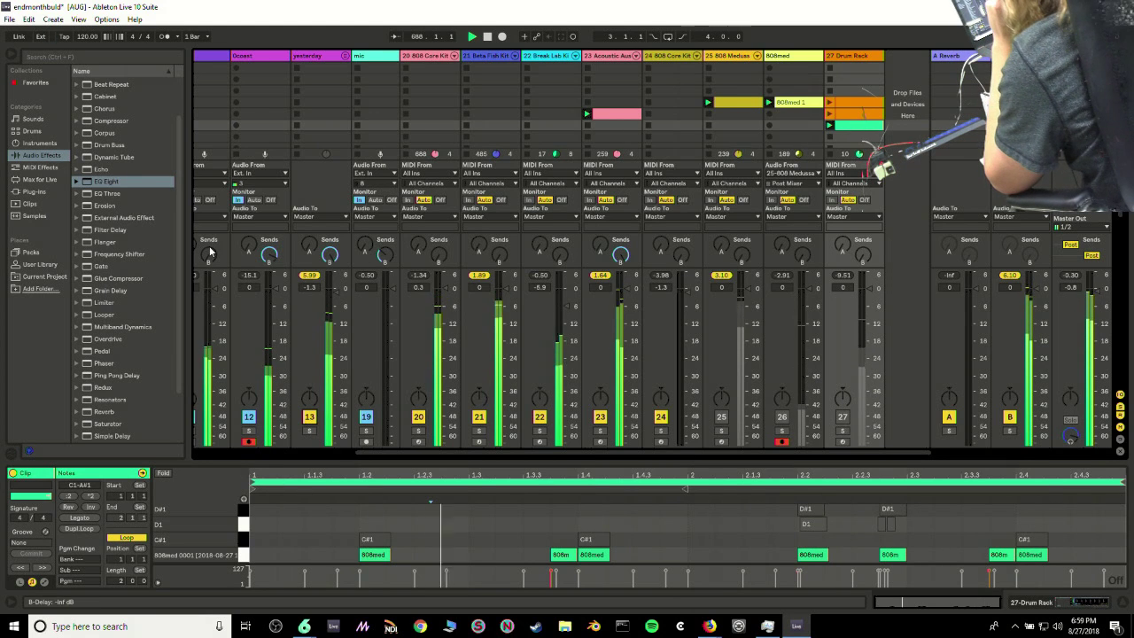
Find the polidelech audio clip inside the polidelech.als set in the User Library
click(34, 130)
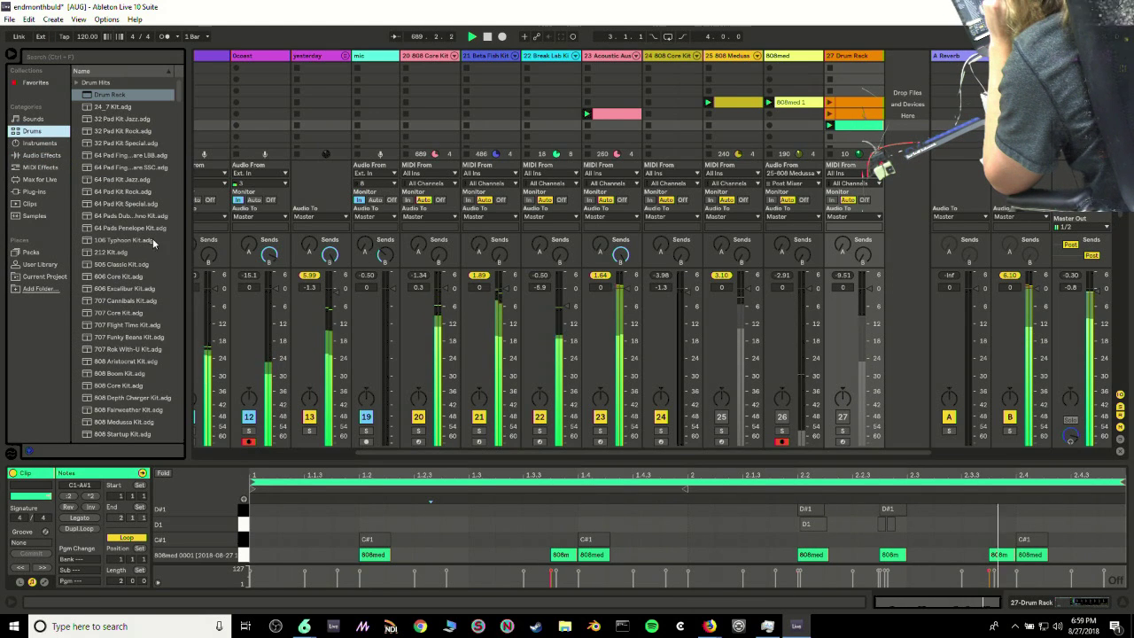
click(37, 205)
click(37, 192)
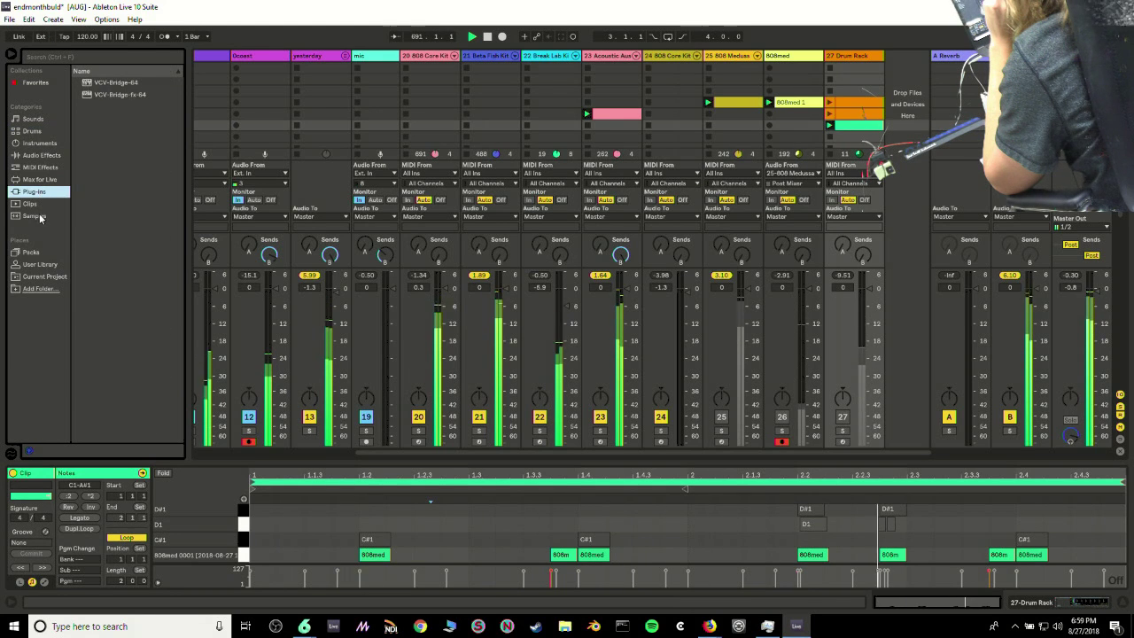
click(40, 264)
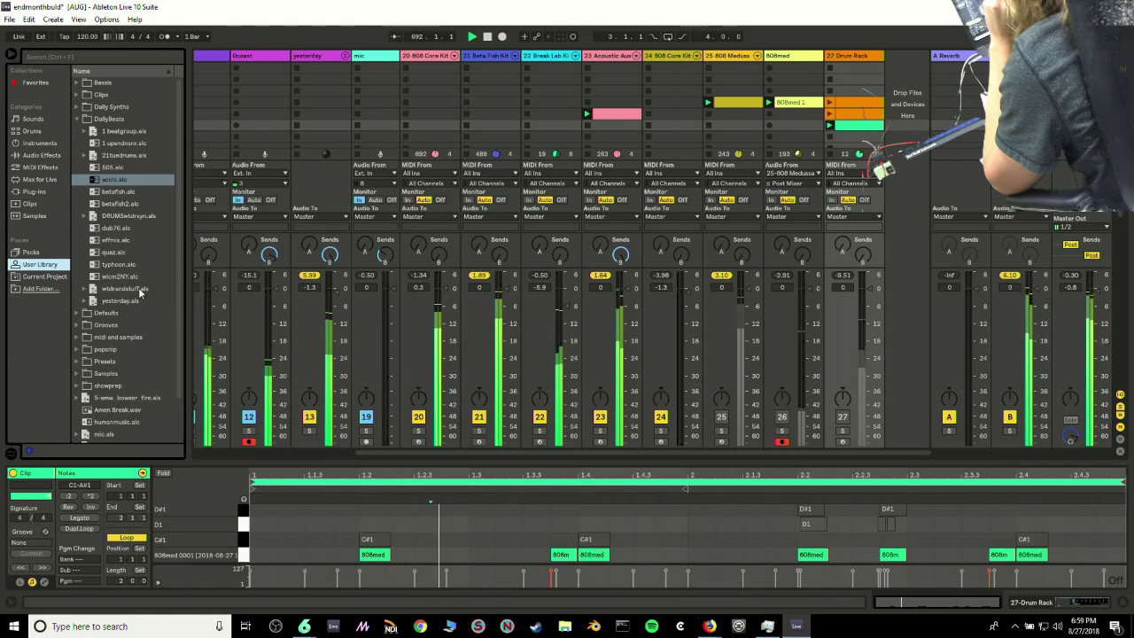
click(76, 385)
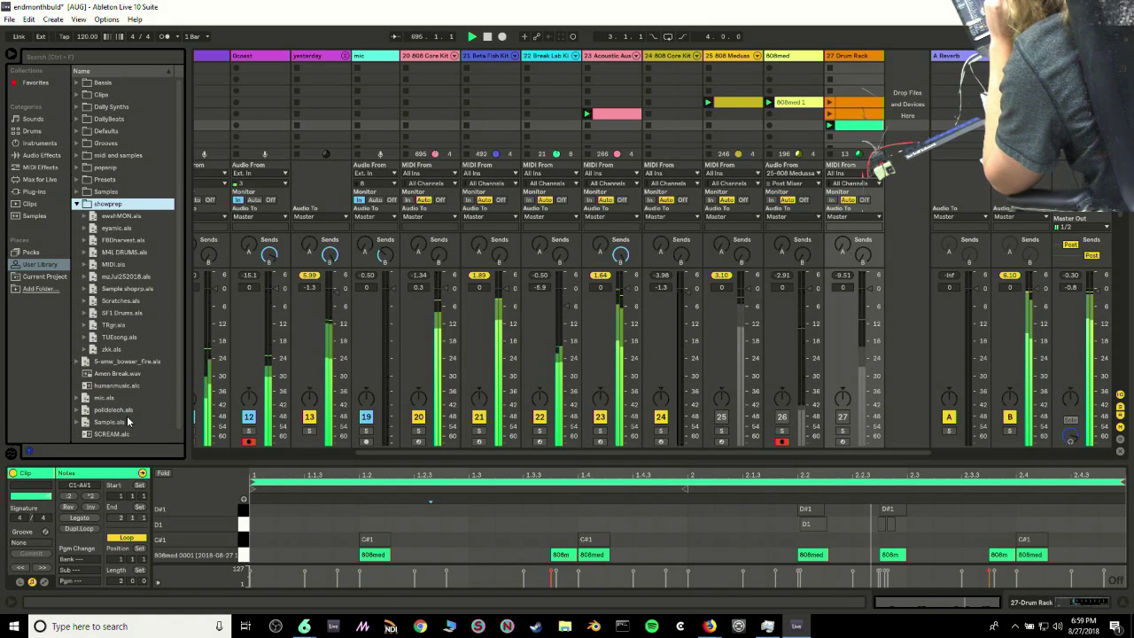
scroll(106, 412, down, 1)
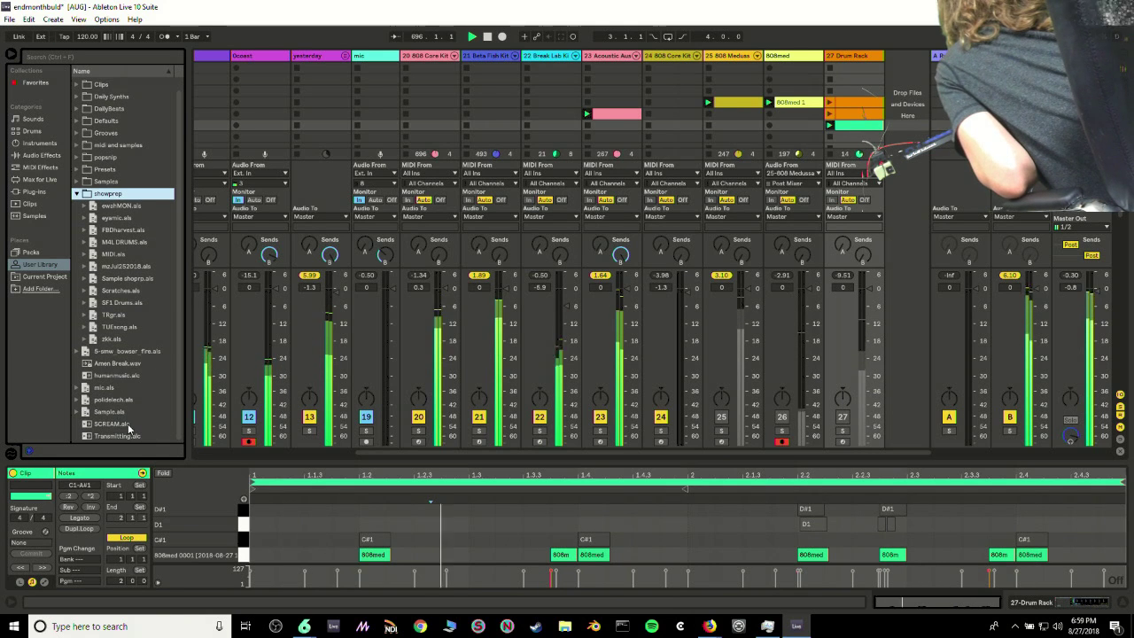
click(113, 400)
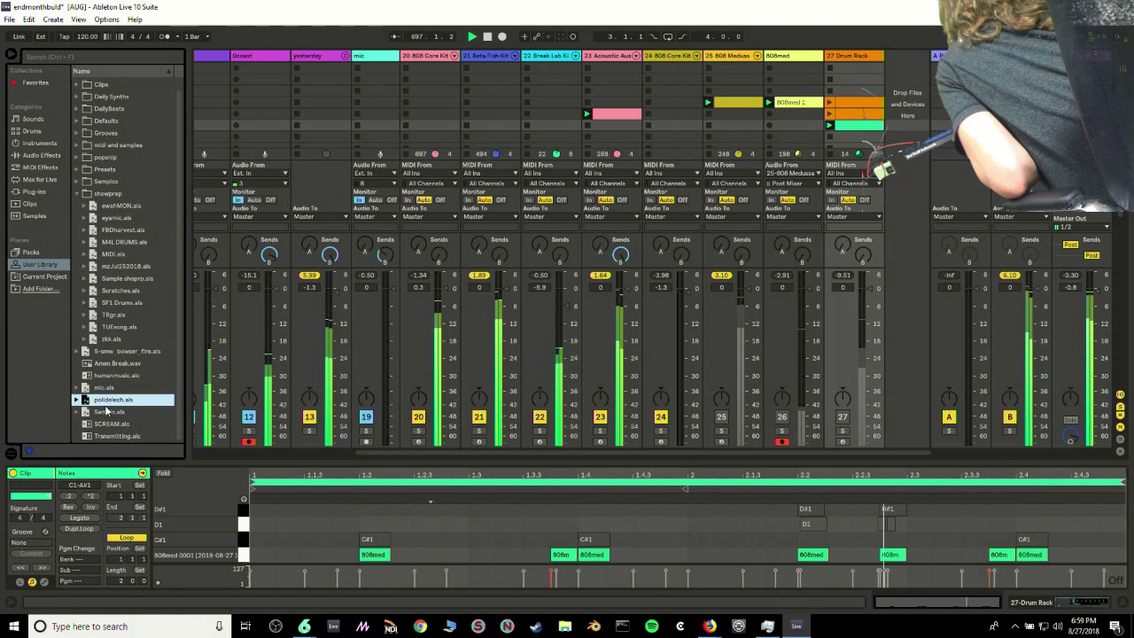
click(78, 401)
click(85, 277)
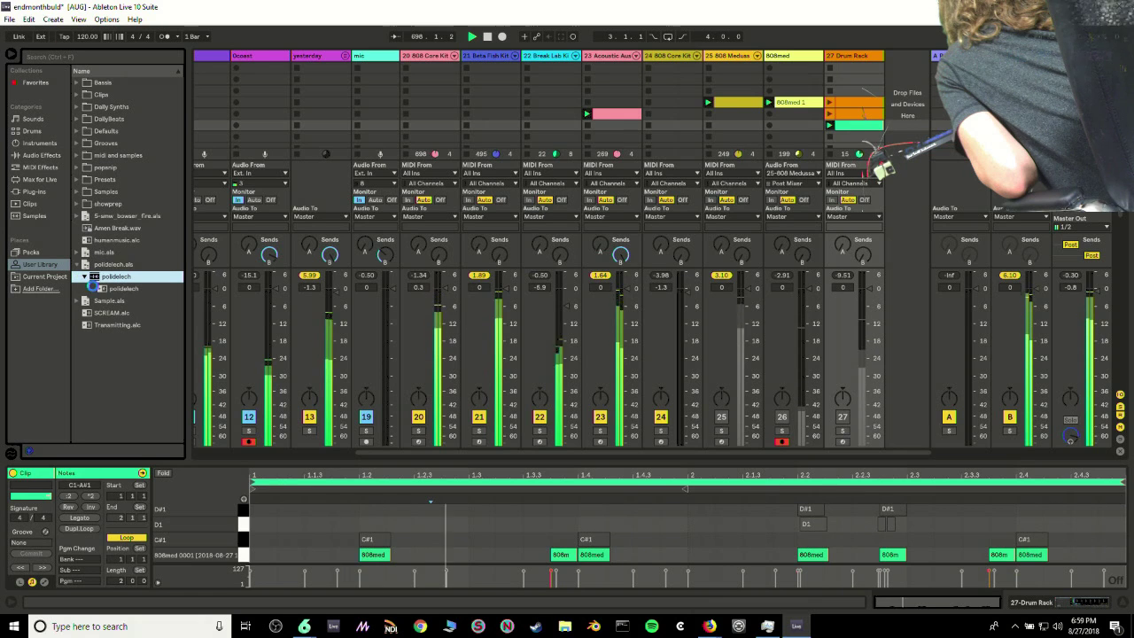
Add the polidelech clip on a new audio track and launch it with the track volume at -2.4 dB
drag(117, 290, 911, 68)
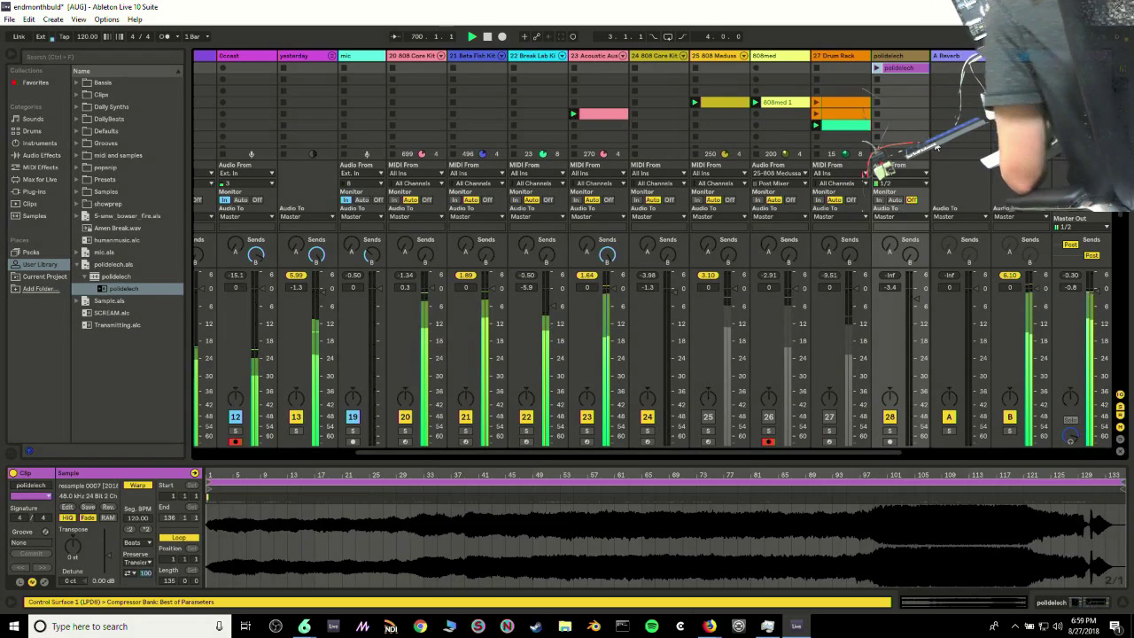
click(877, 68)
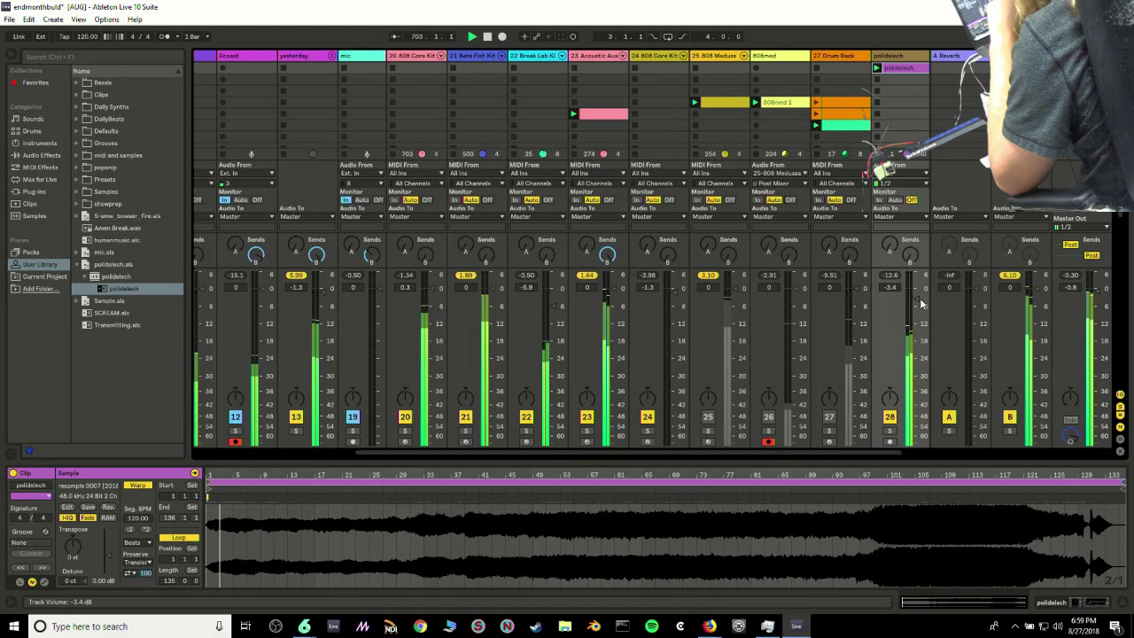
mouse_move(915, 297)
mouse_down()
mouse_move(916, 286)
mouse_move(916, 296)
mouse_up()
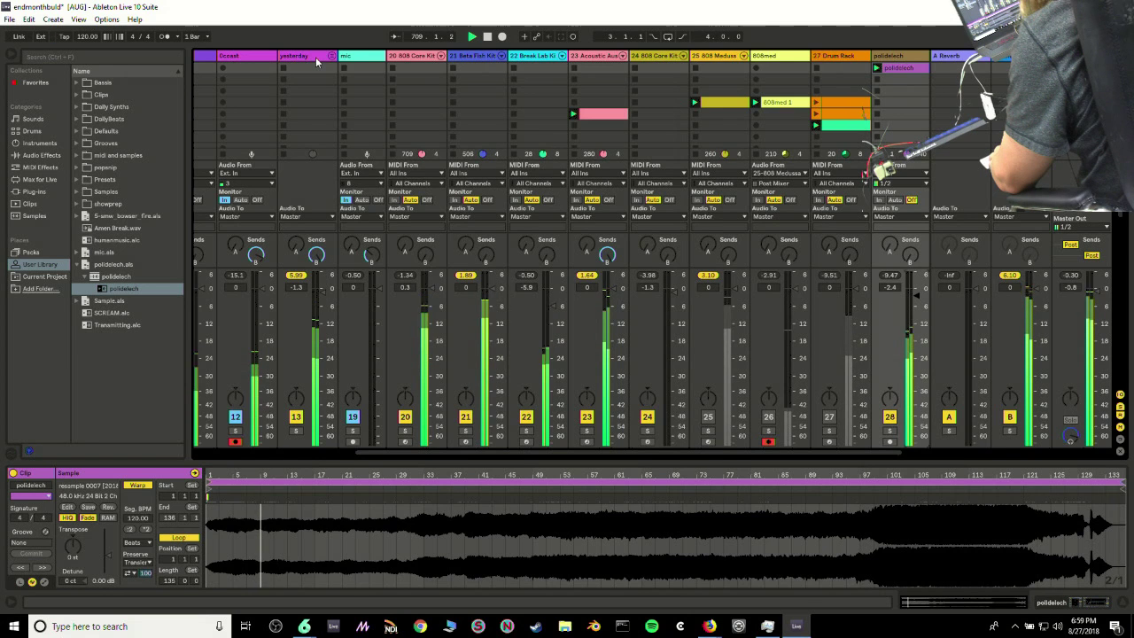
Group the drum tracks from 20 808 Core Kit through 24 808 Core Kit, fold the group and select the polidelech track
click(410, 61)
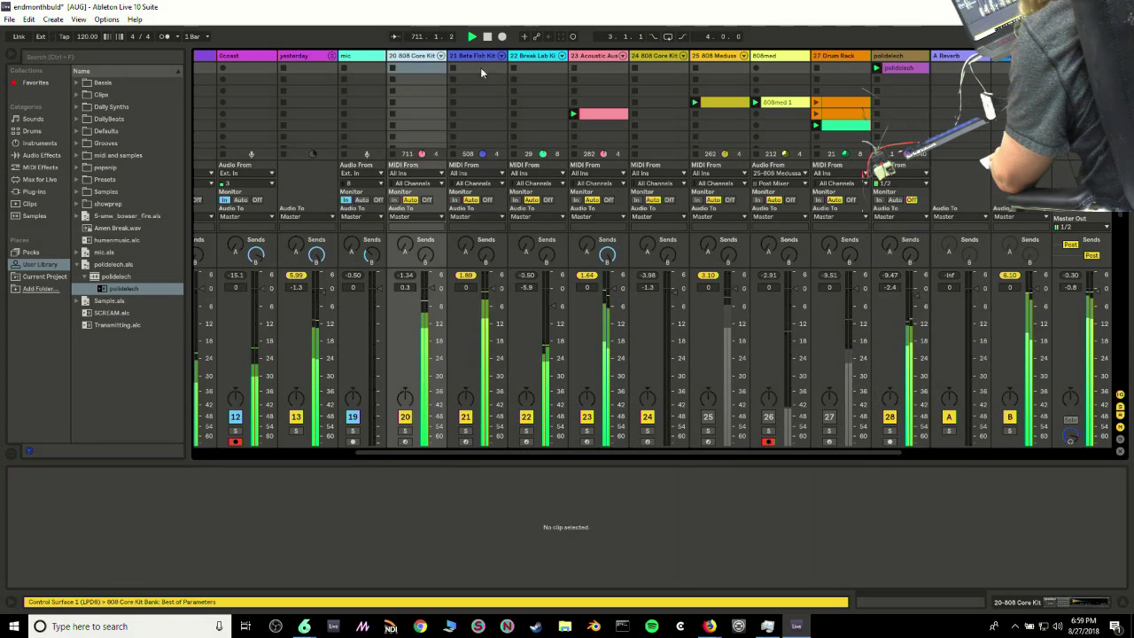
click(669, 60)
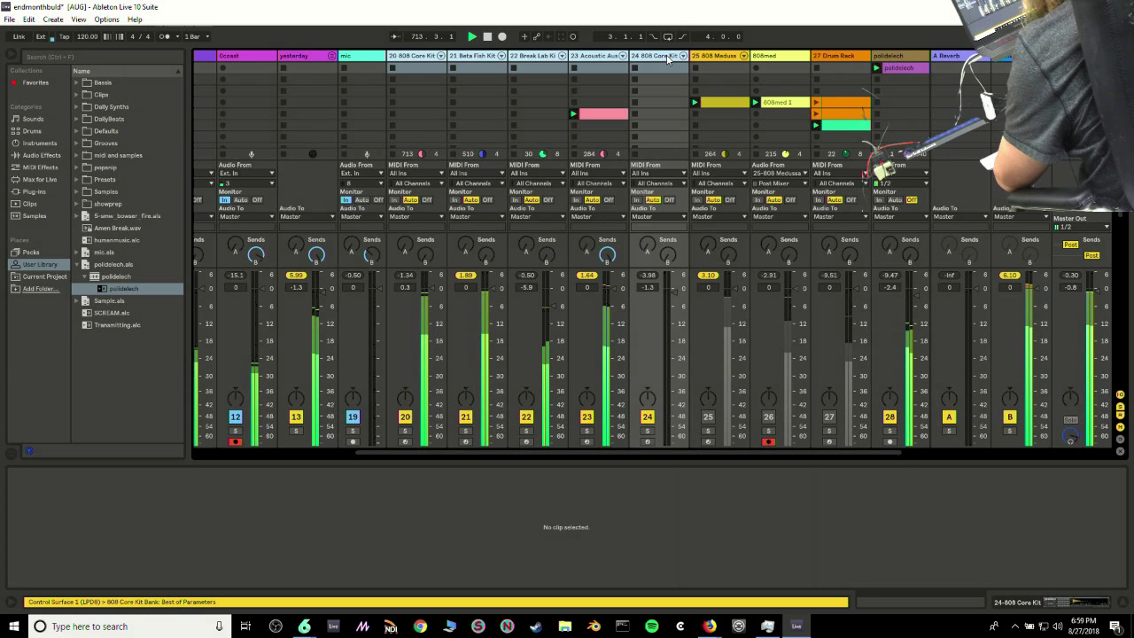
key(ctrl+g)
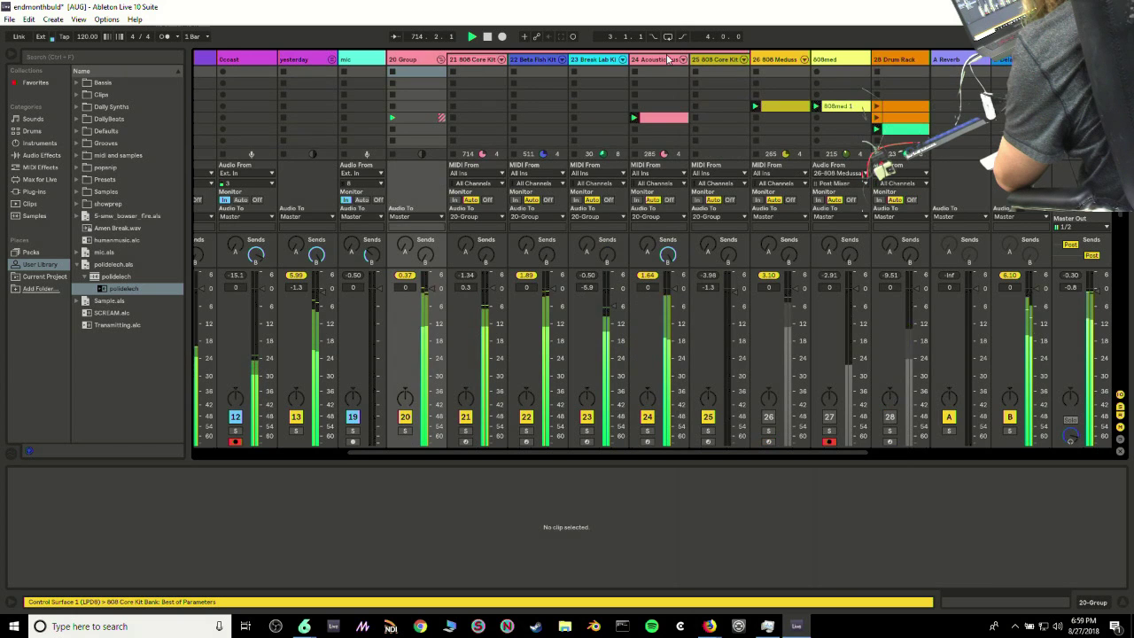
click(442, 60)
click(851, 57)
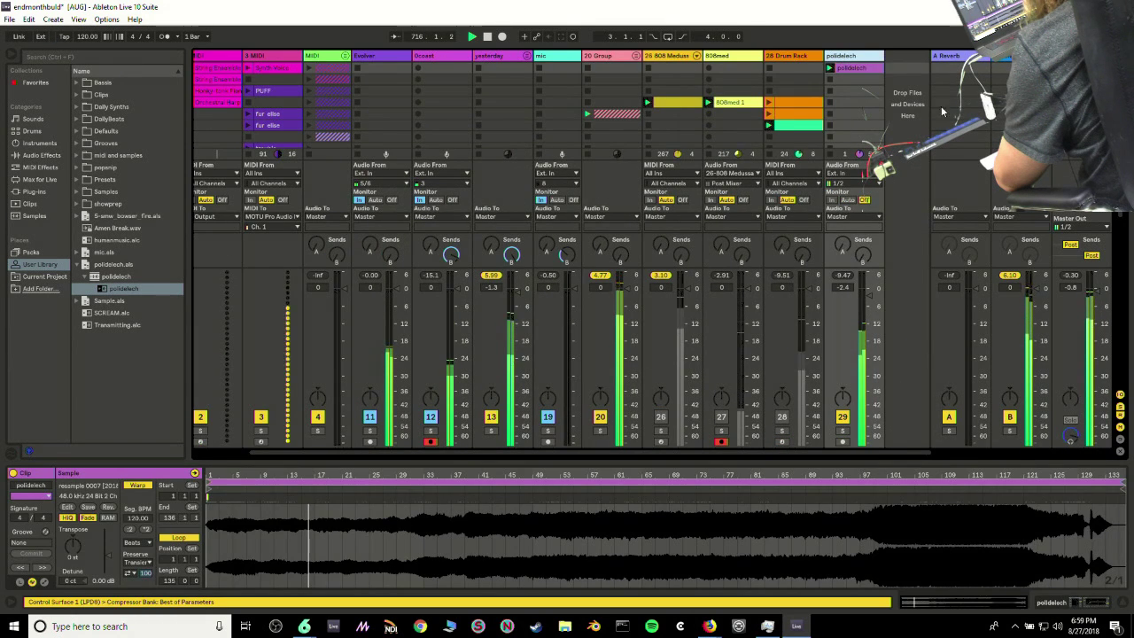
Enable sidechain on the polidelech track's Compressor with 28-Drum Rack as its input
key(shift+Tab)
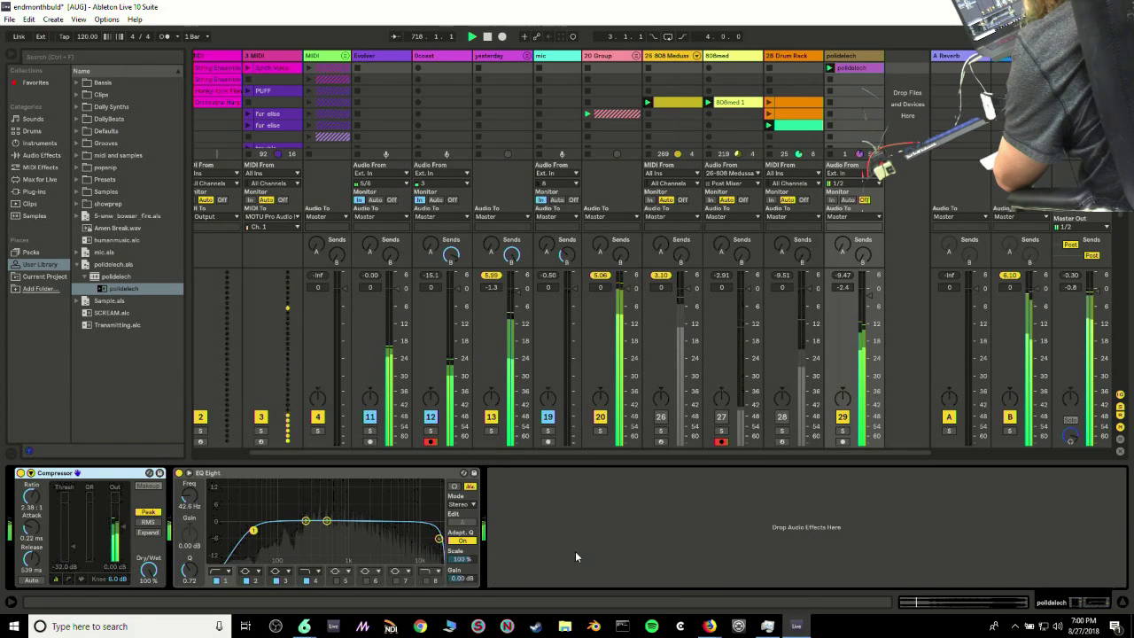
click(31, 473)
click(49, 506)
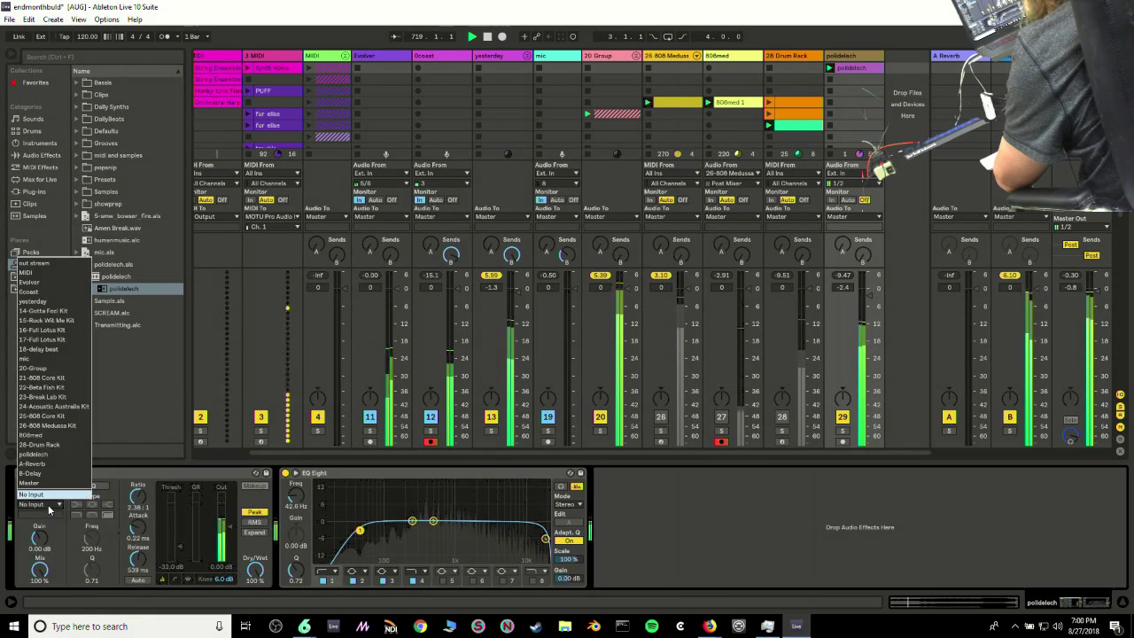
click(52, 444)
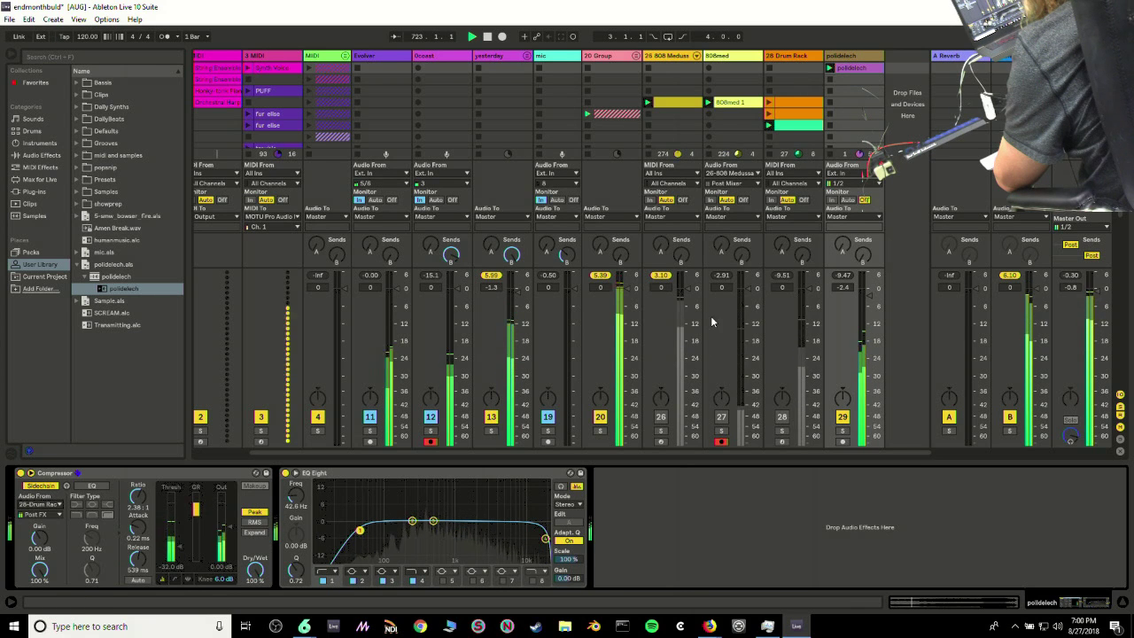
Rename the 20 Group track as drums
click(618, 56)
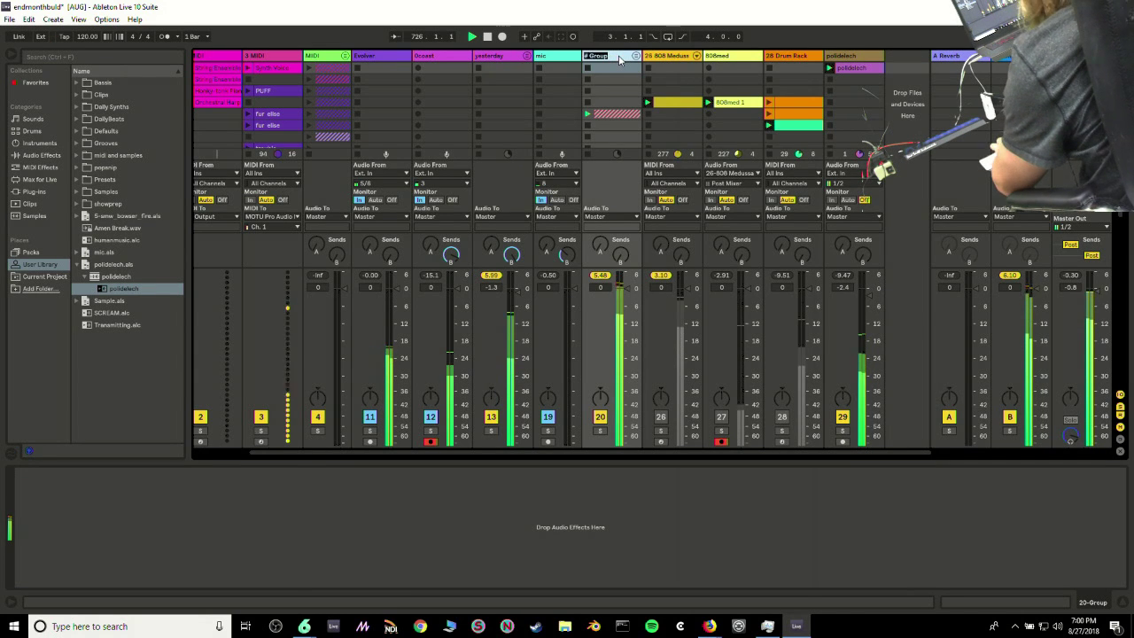
key(ctrl+r)
text(drums)
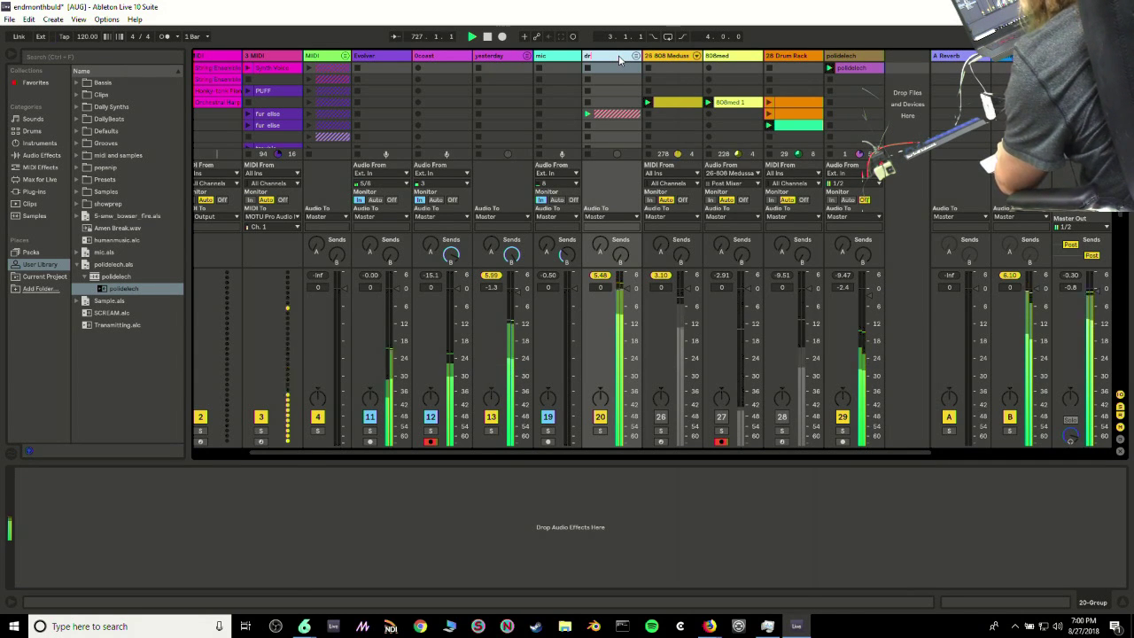
key(Return)
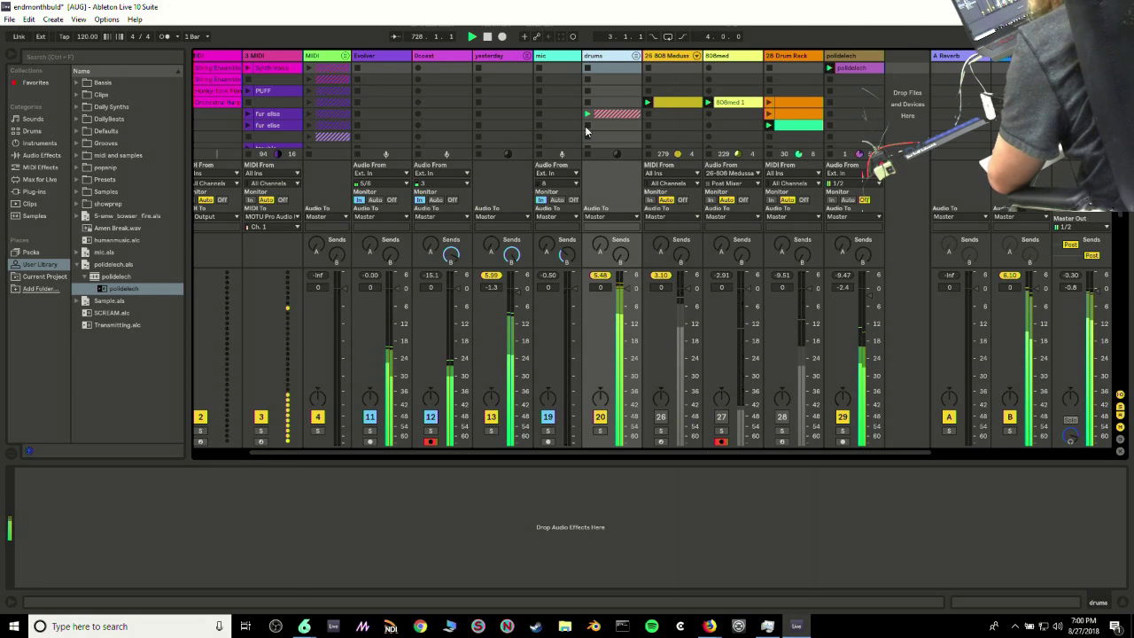
Add an EQ Eight to the drums group and make band 4 a low-pass at 170 Hz with Q 1.31
click(42, 156)
drag(101, 186, 483, 502)
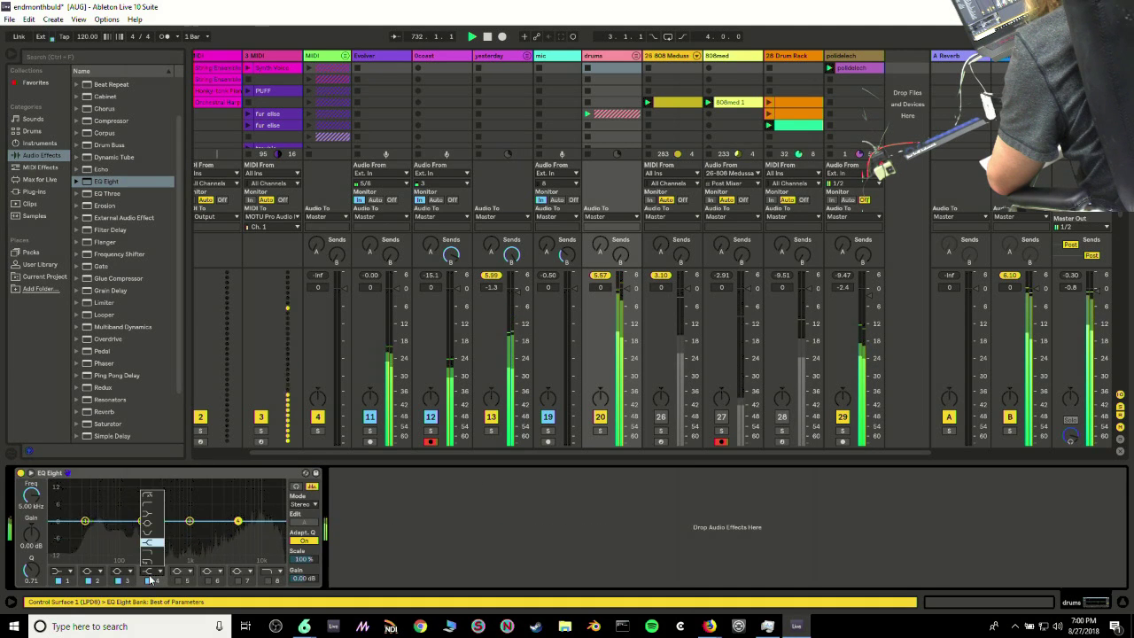
click(151, 552)
drag(238, 529, 123, 530)
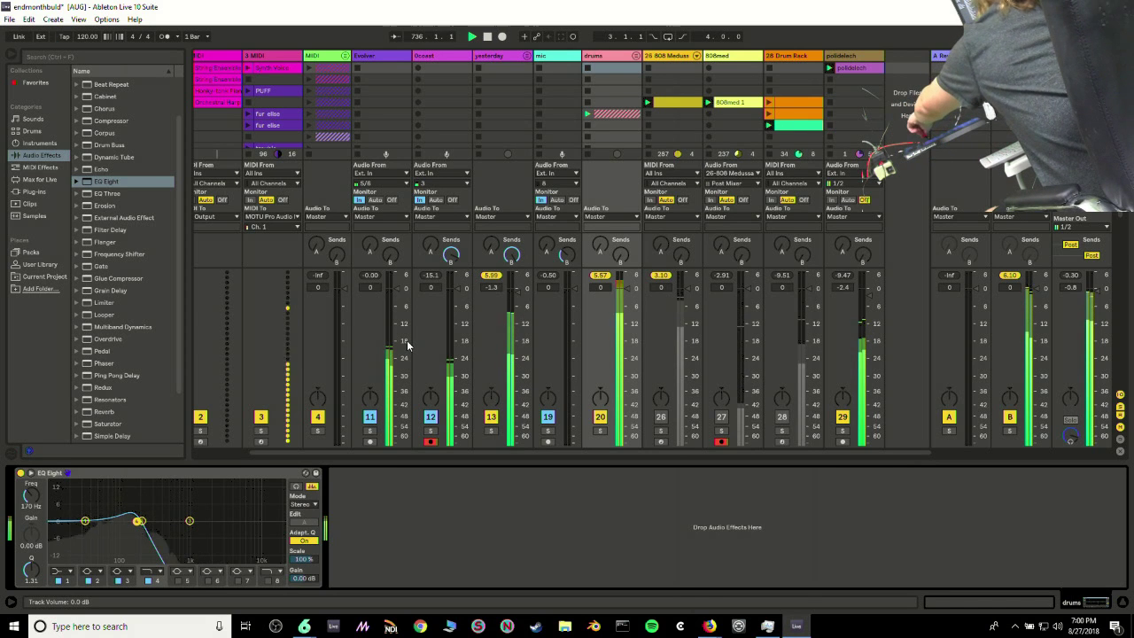
Toggle the polidelech track's activator to compare the mix, leaving the track muted
click(843, 416)
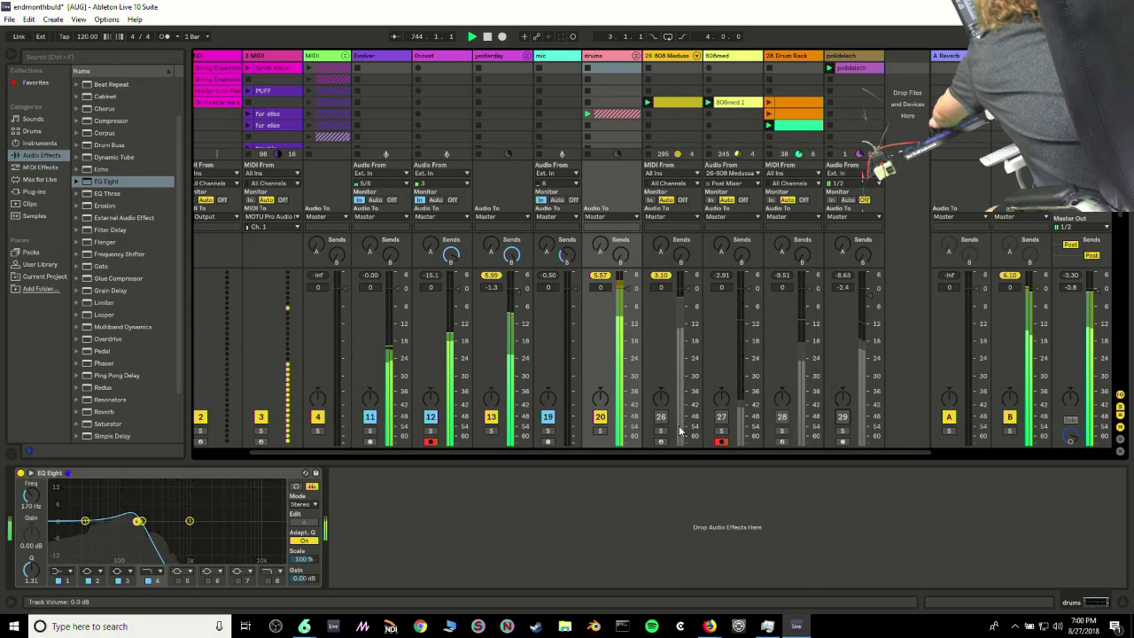
click(843, 417)
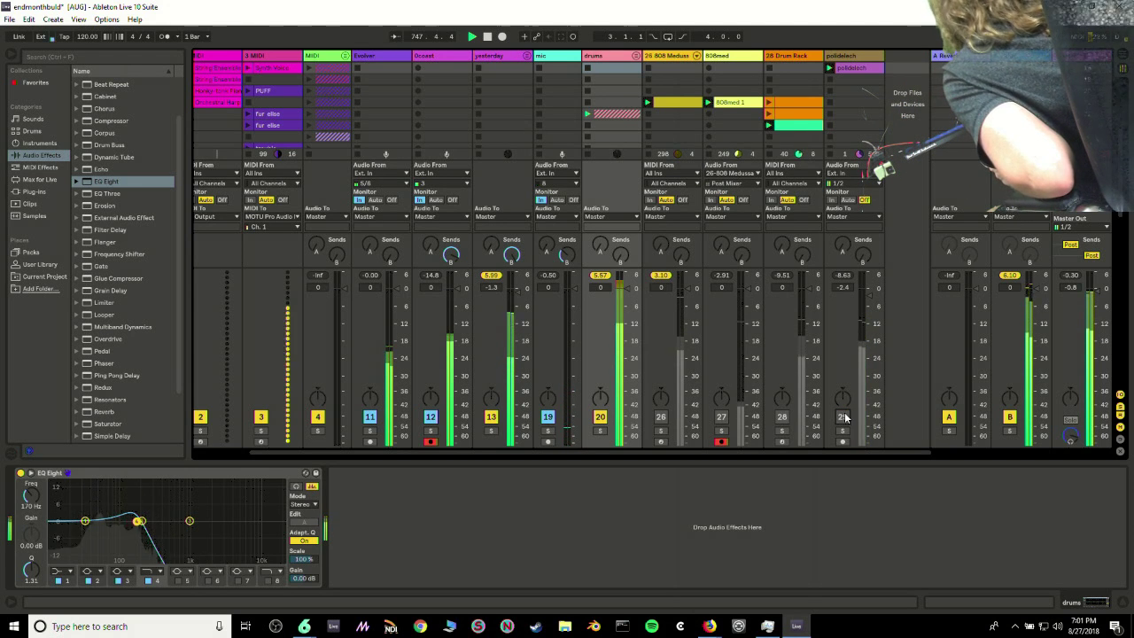
click(844, 417)
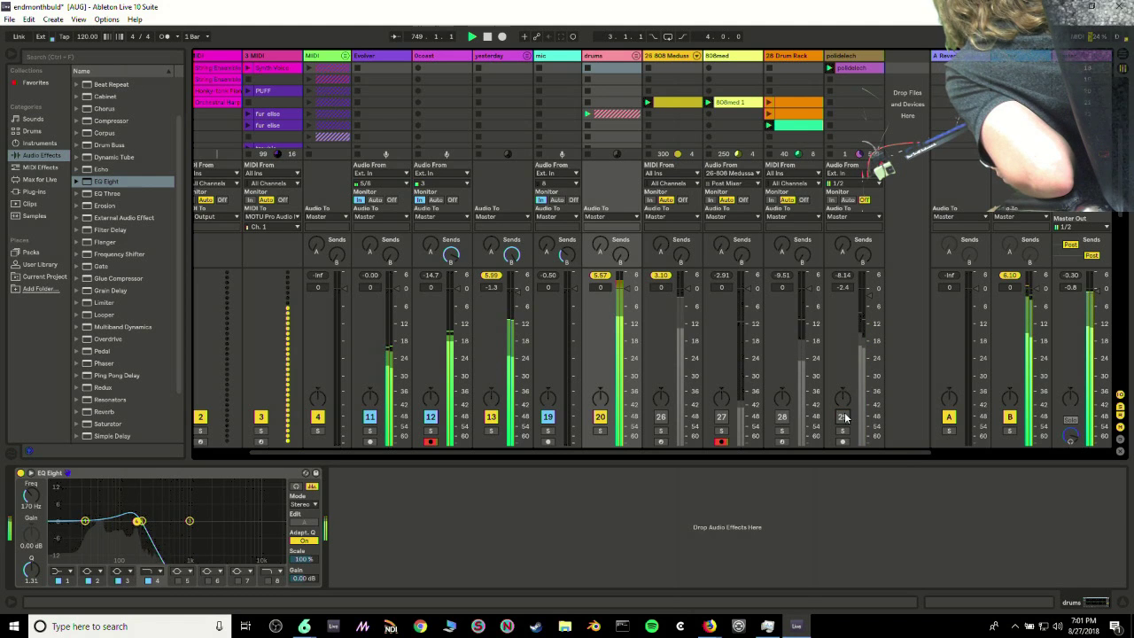
click(843, 418)
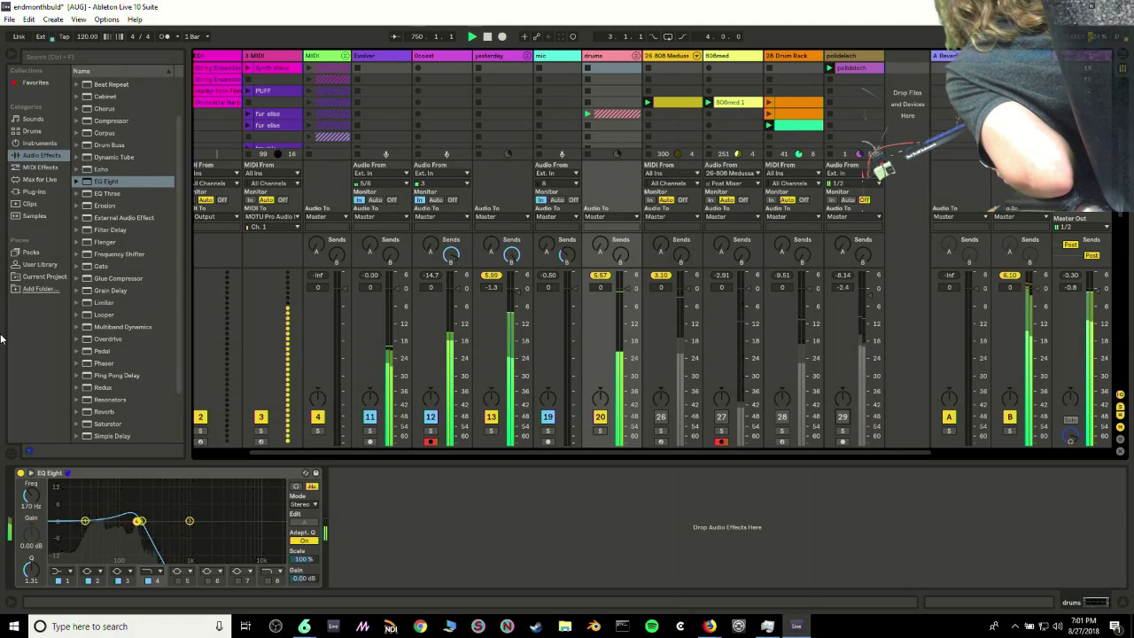
scroll(68, 173, up, 2)
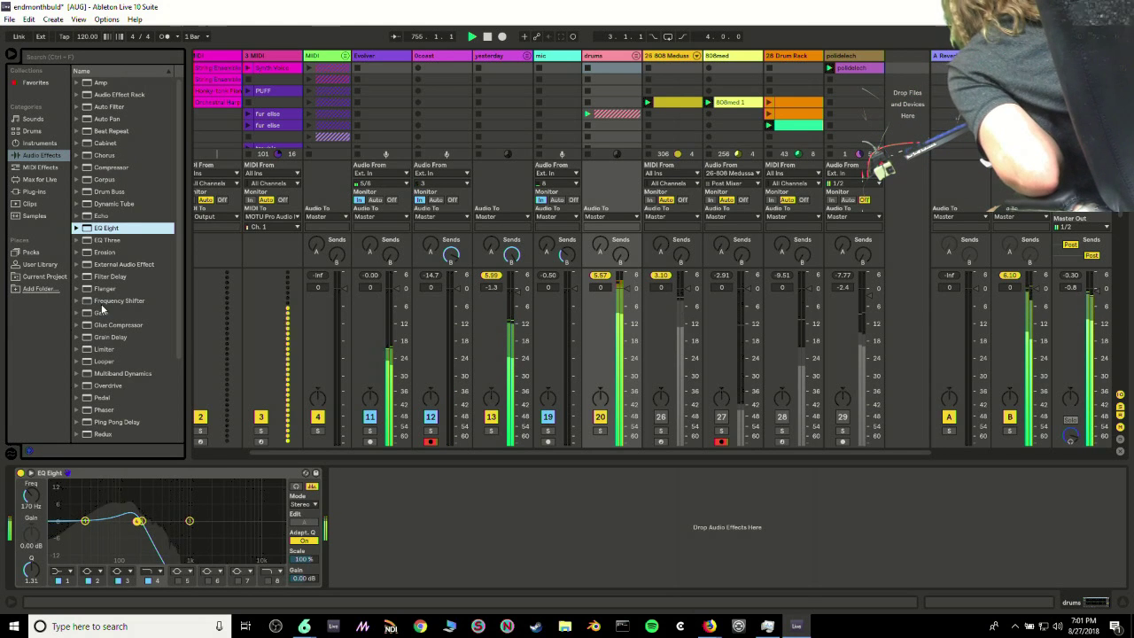
scroll(133, 412, down, 3)
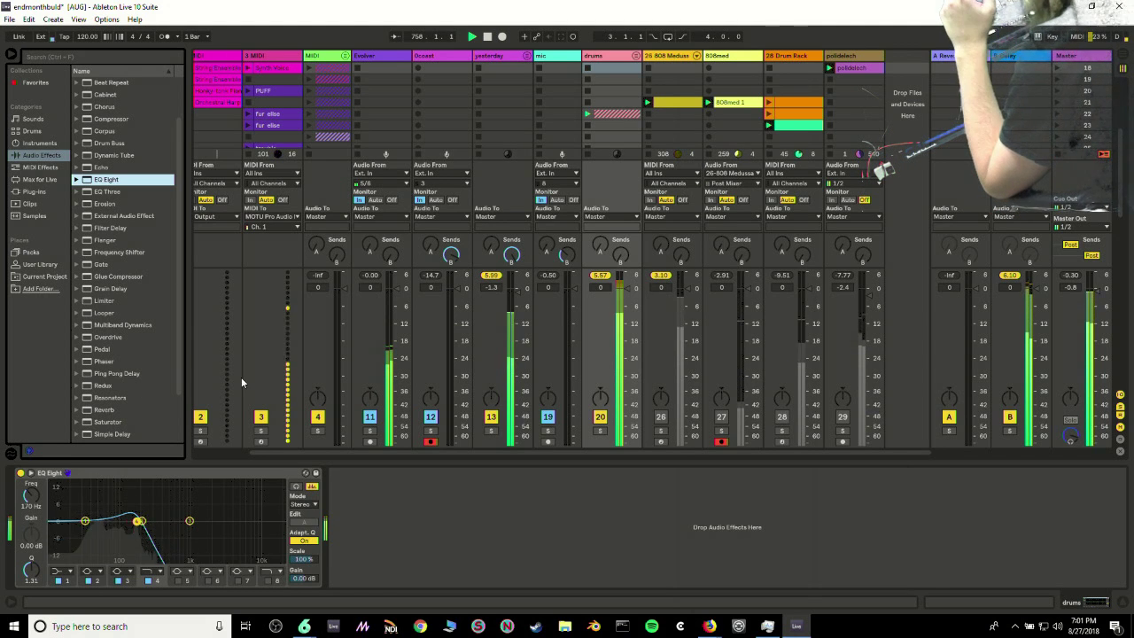
scroll(125, 376, down, 1)
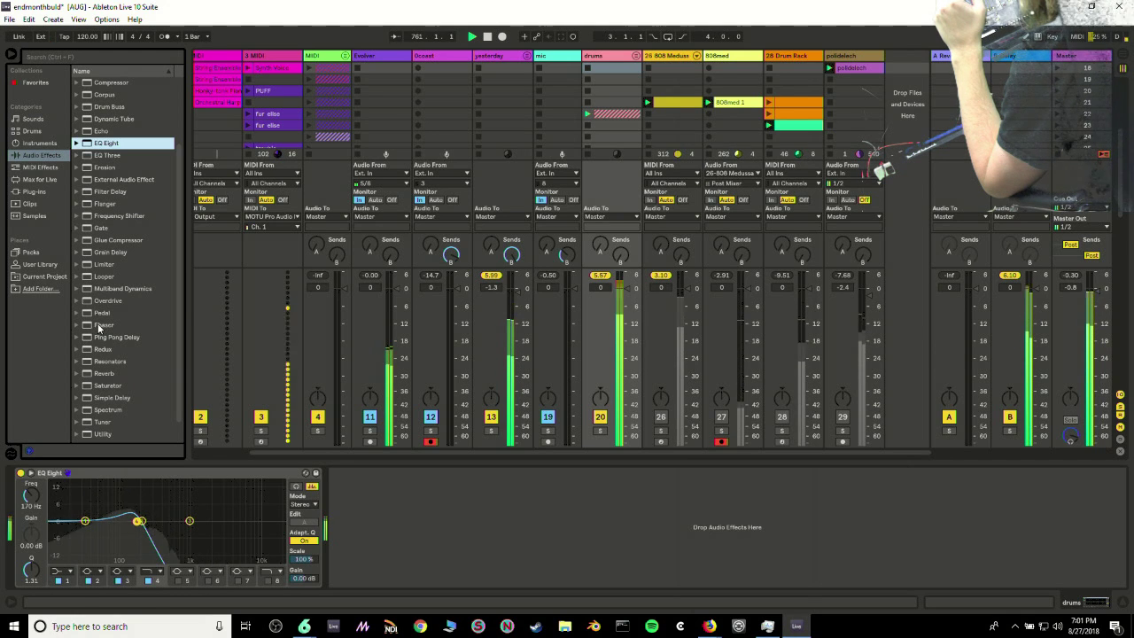
click(664, 417)
click(661, 418)
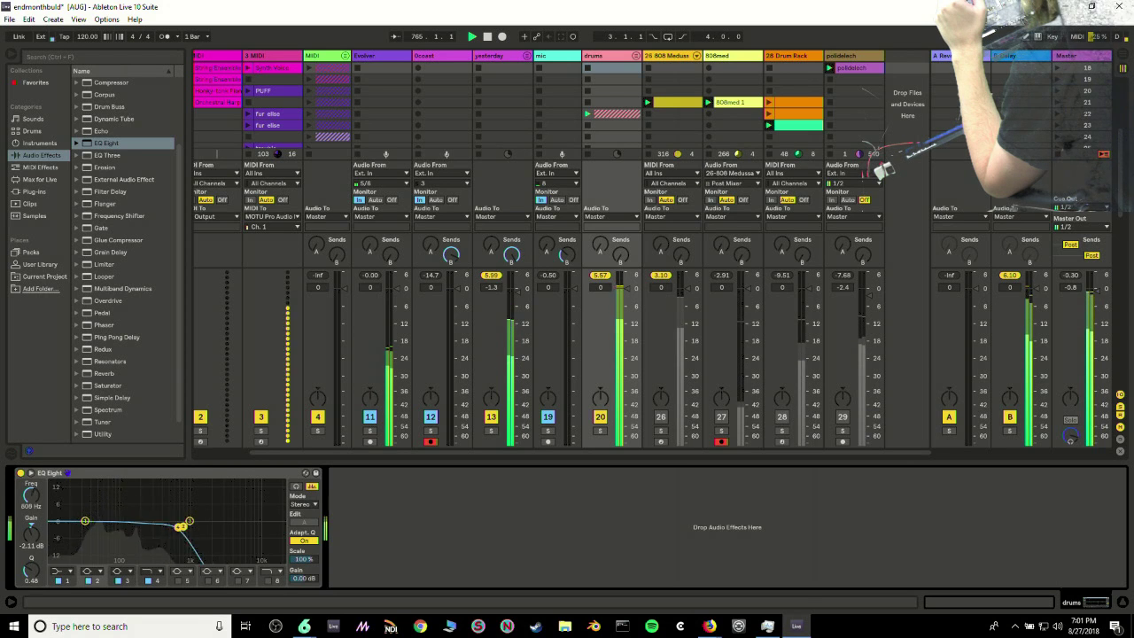
Raise the drums EQ's low-pass frequency and make band 1 a low cut at 344 Hz with Q 1.70
drag(205, 517, 231, 515)
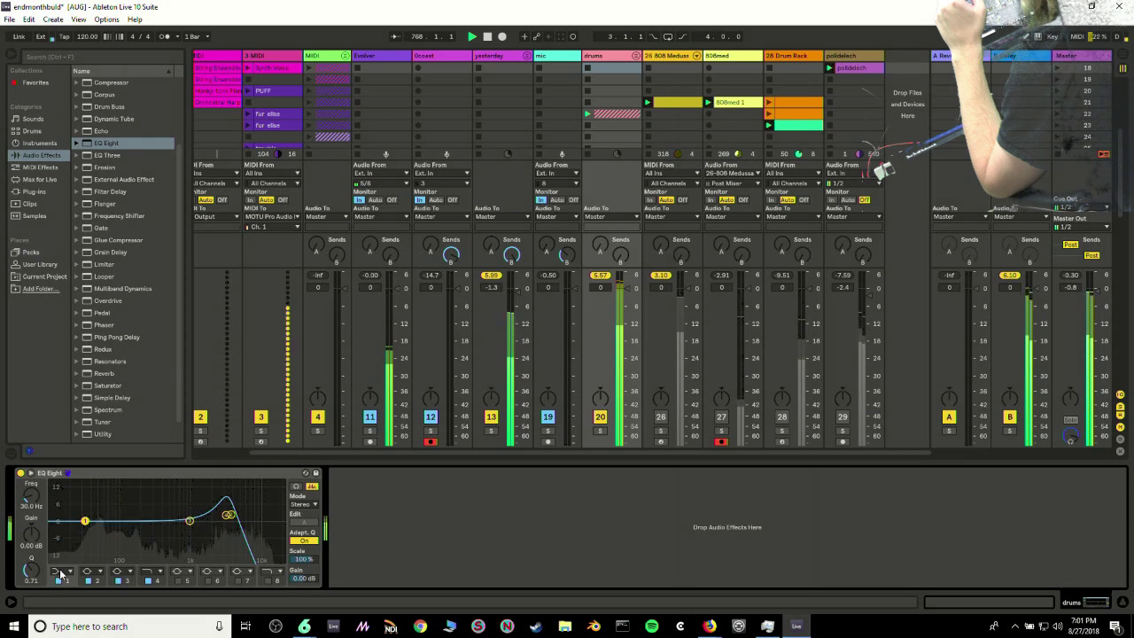
click(72, 517)
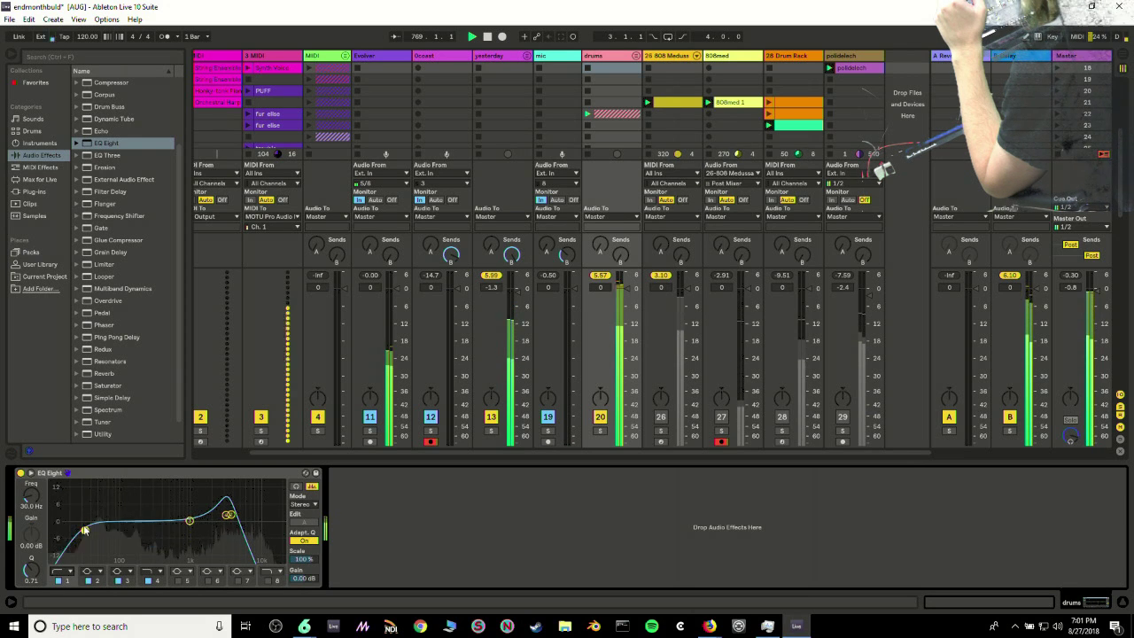
drag(119, 536, 158, 518)
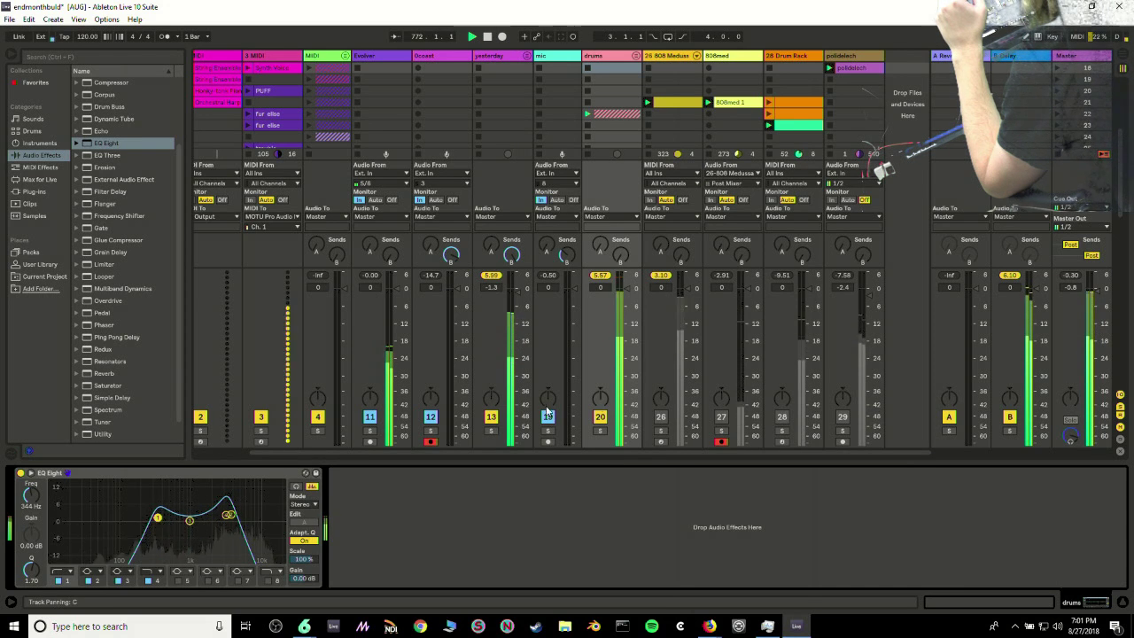
Unmute the polidelech track and double its clip's segment tempo repeatedly up to 960 BPM
click(843, 417)
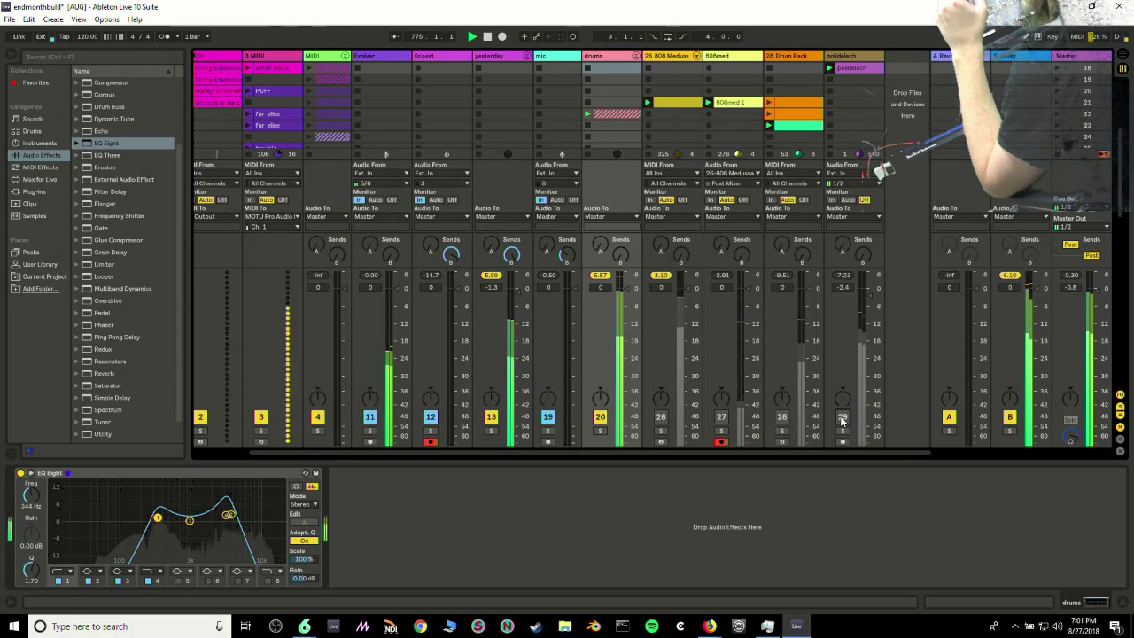
click(848, 69)
click(848, 70)
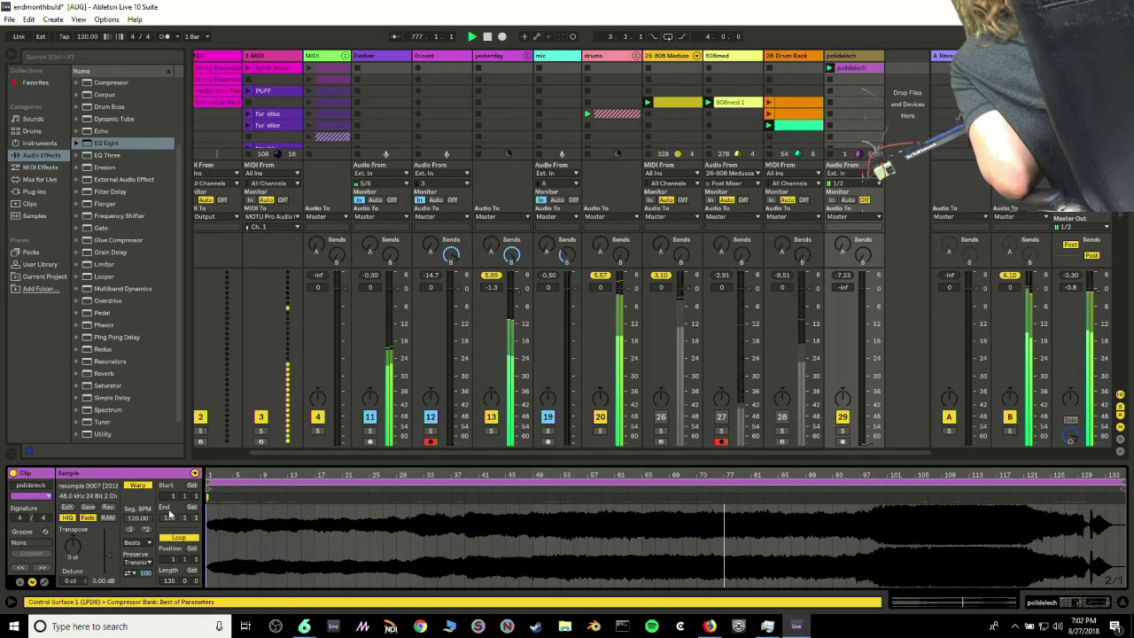
click(147, 529)
click(146, 530)
click(146, 530)
click(146, 530)
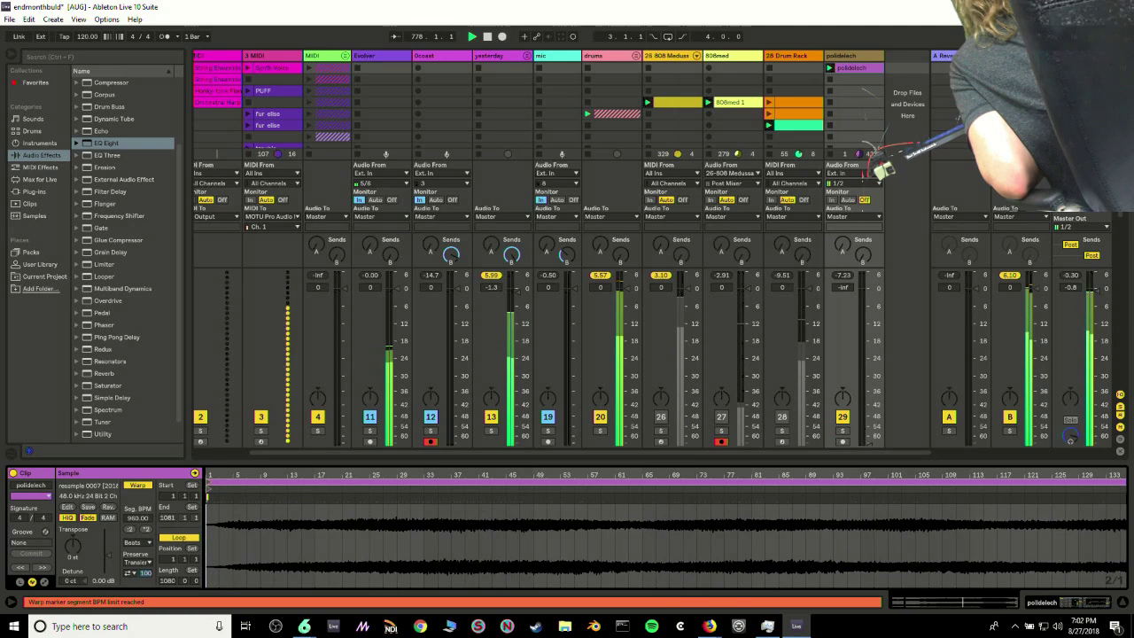
Switch the polidelech clip's warp mode to Texture and set its grain size to 10.16
click(135, 541)
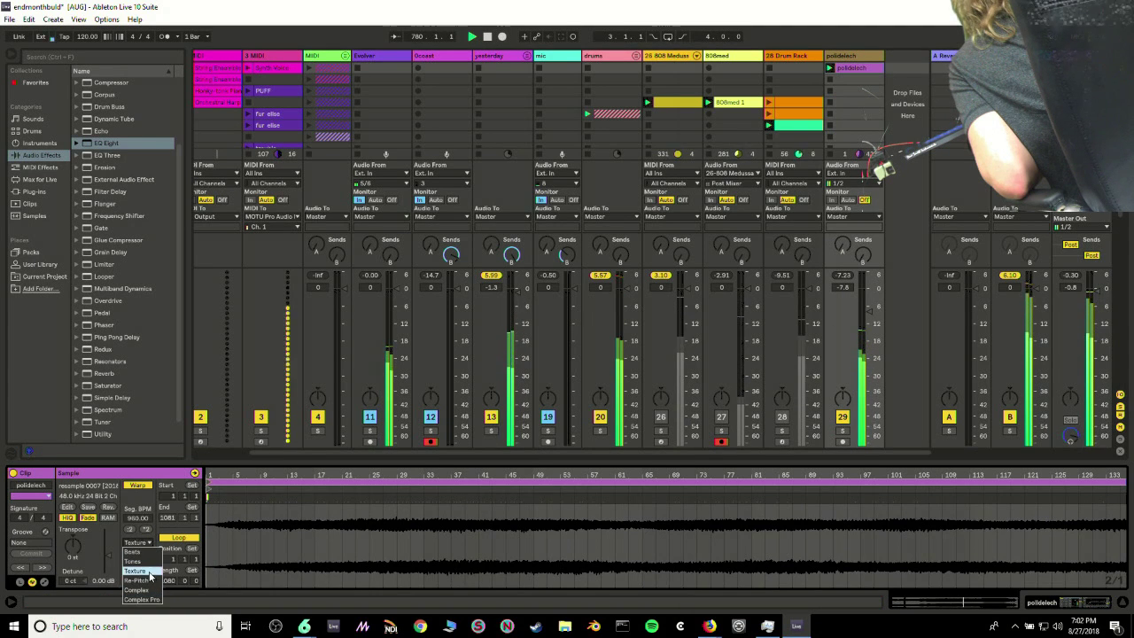
click(138, 570)
drag(142, 562, 142, 595)
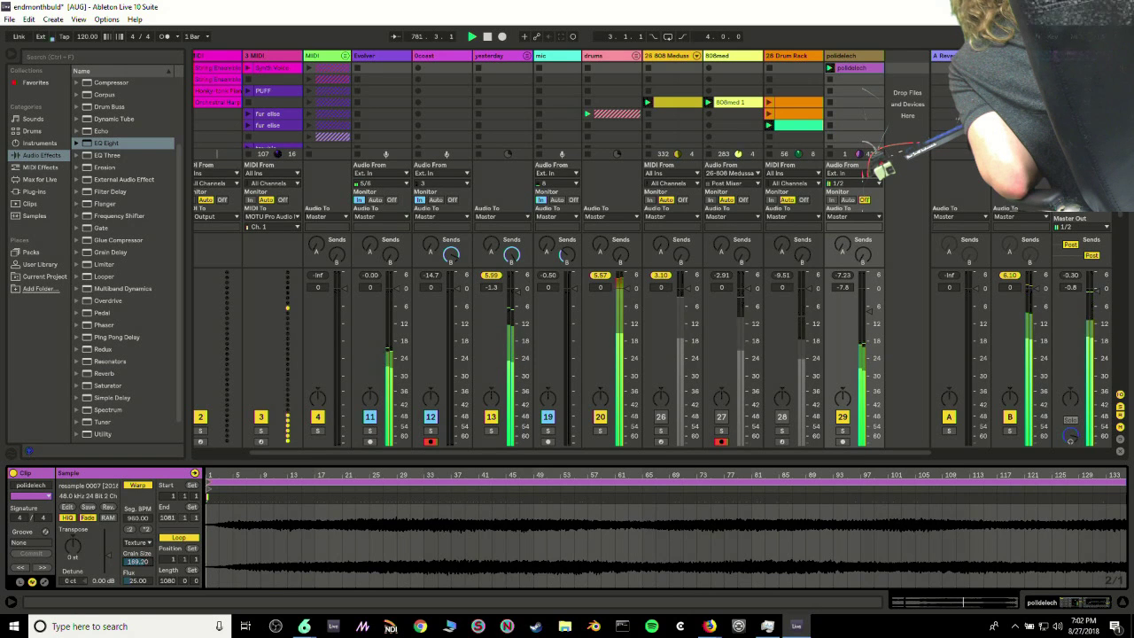
double_click(540, 479)
drag(735, 479, 735, 501)
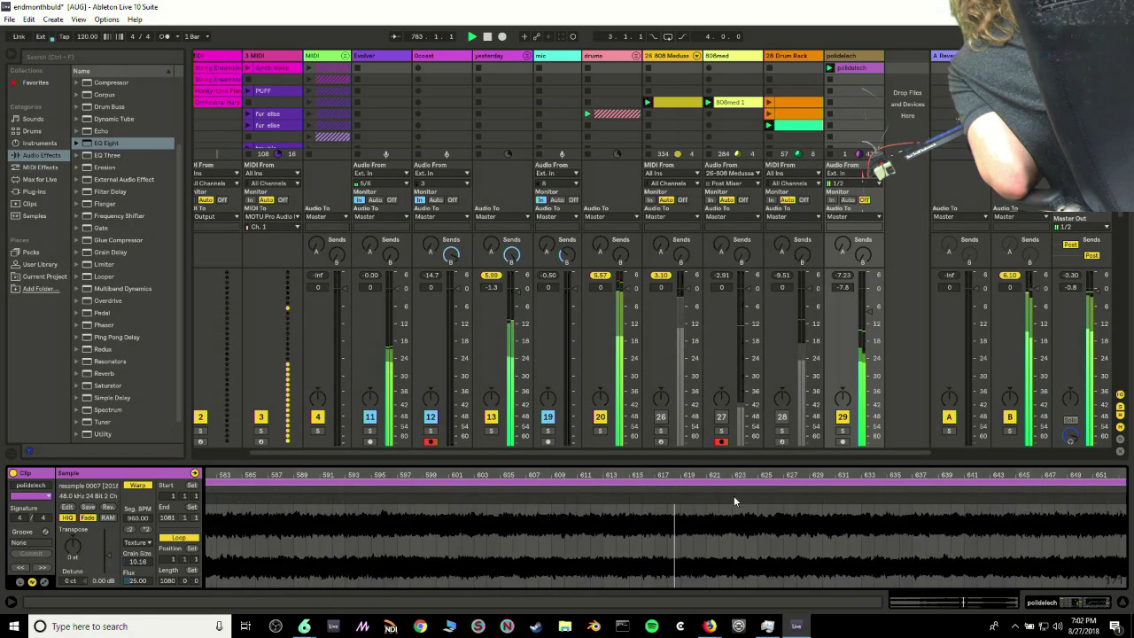
Transpose the polidelech clip up 13 semitones and set its grain size to 89.29
drag(142, 562, 142, 509)
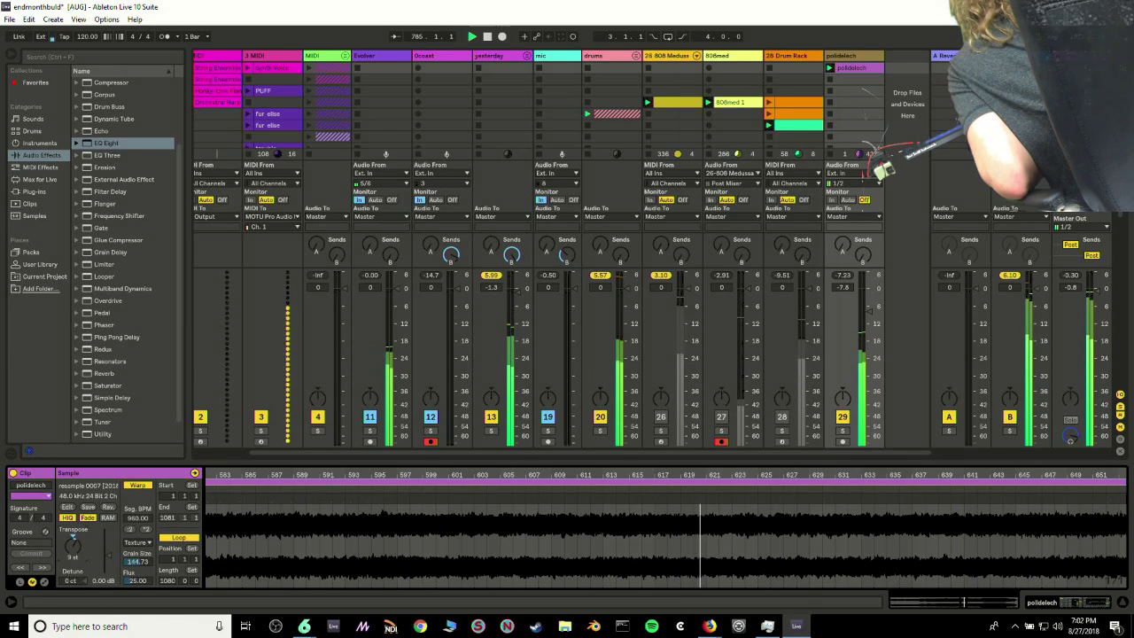
drag(73, 546, 73, 539)
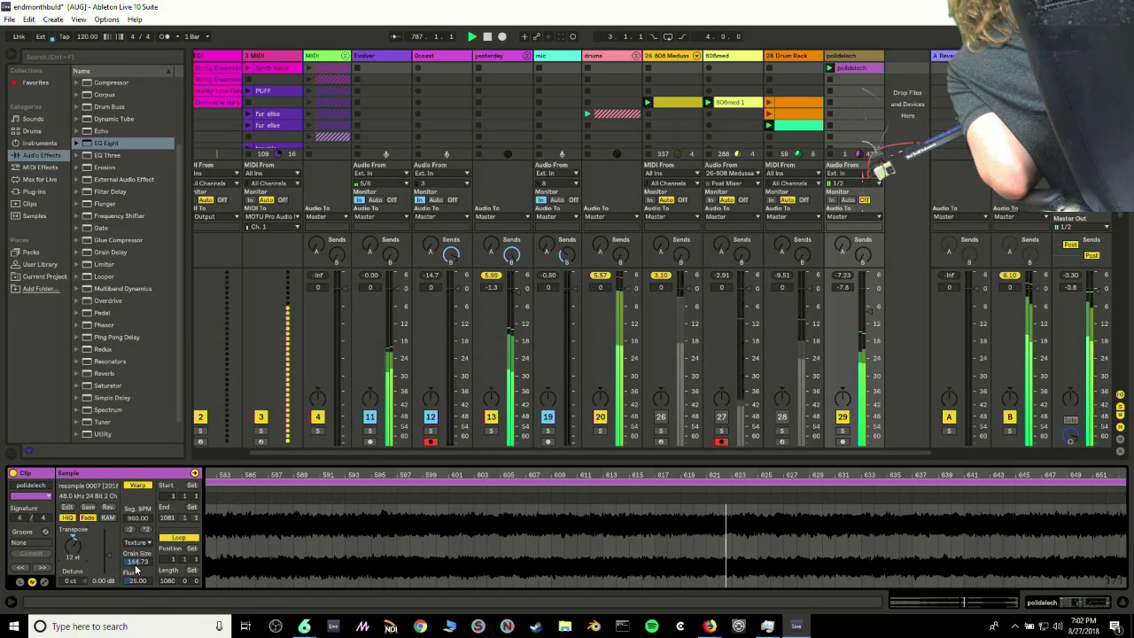
drag(137, 562, 136, 591)
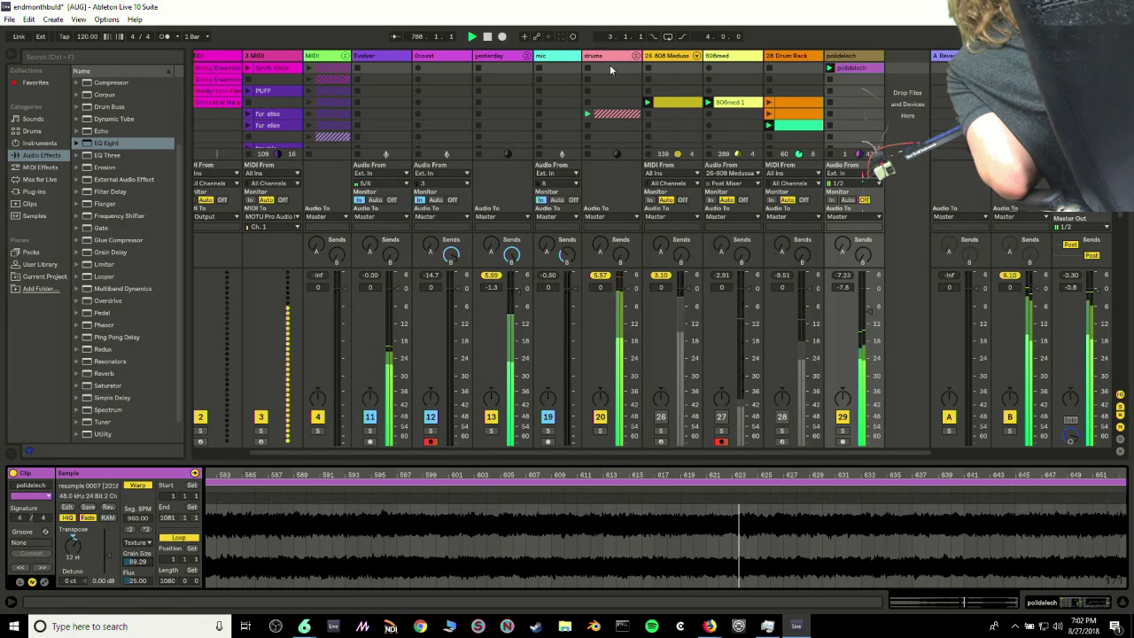
Move the yesterday group into the drums group, muting drums during the move and unmuting it again
click(600, 416)
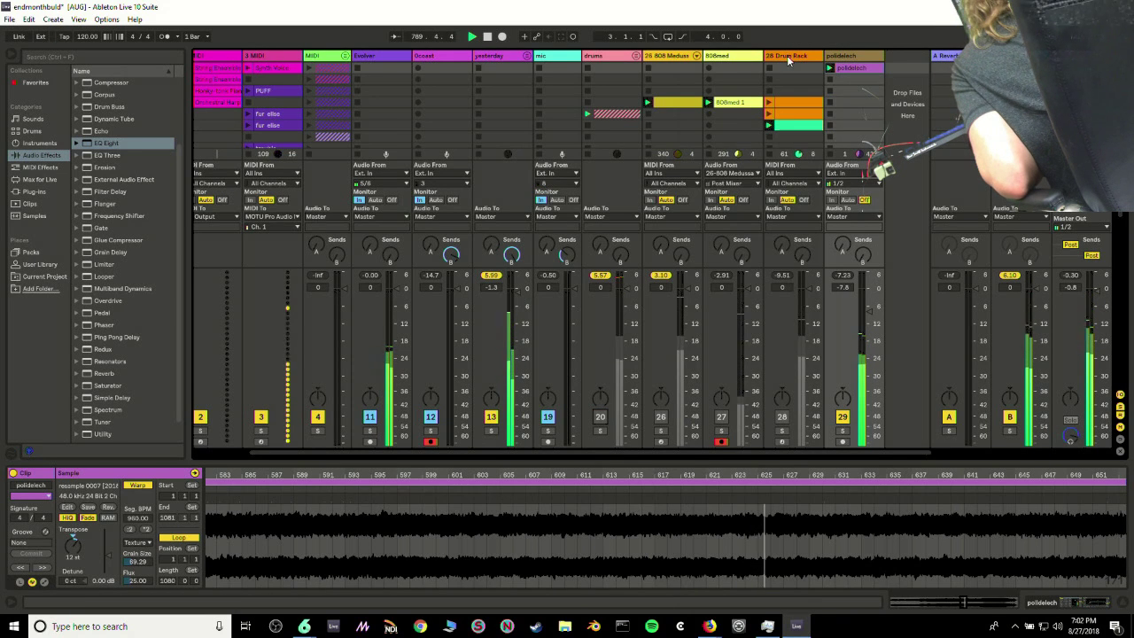
drag(496, 58, 618, 64)
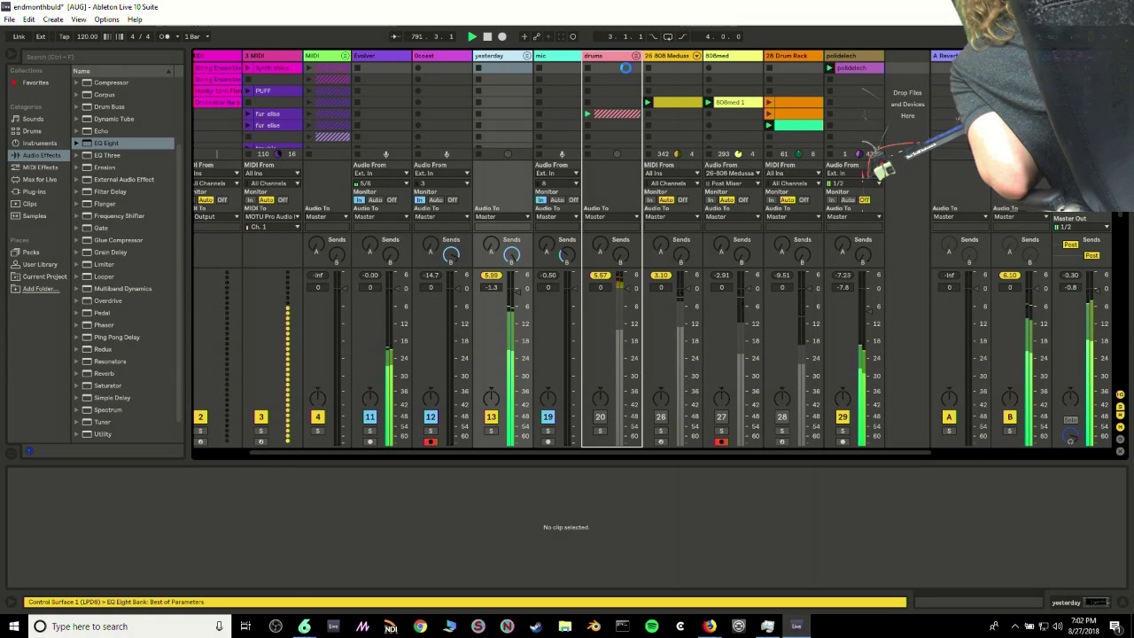
drag(615, 68, 616, 67)
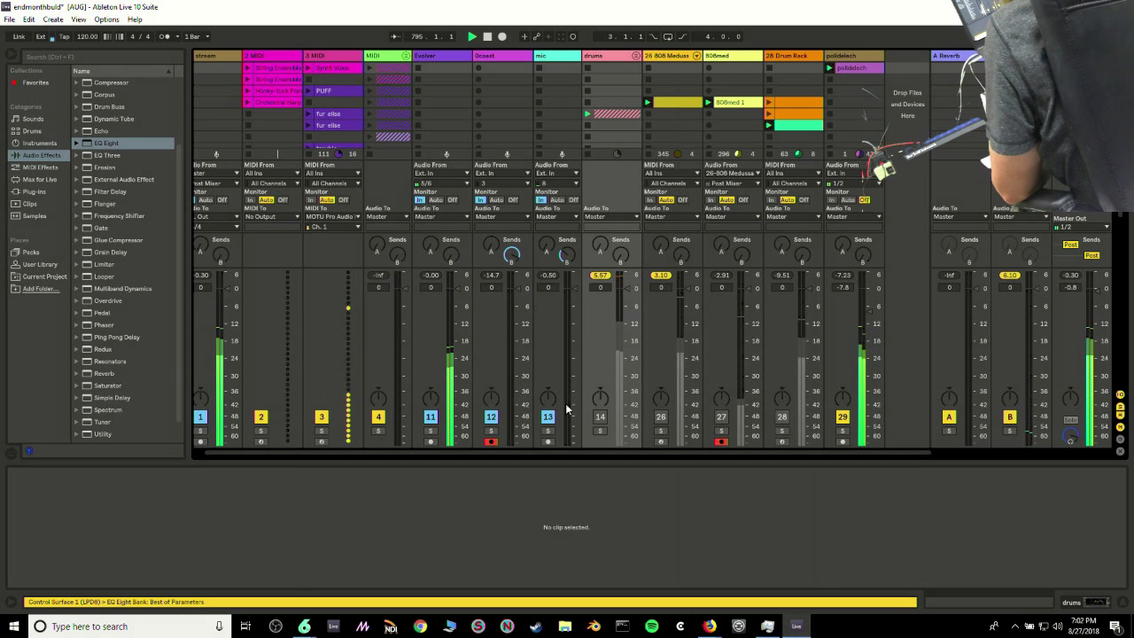
click(602, 417)
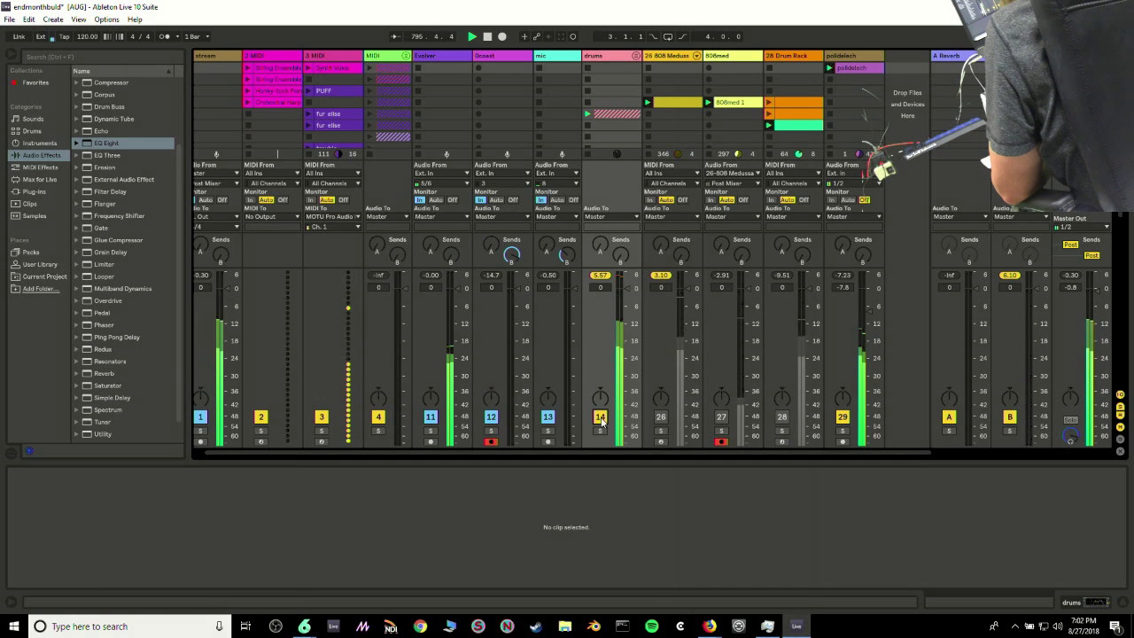
On the drums EQ Eight, turn off bands 2 and 3, sweep the low-pass, and set the low cut to 47.4 Hz with Q 1.37
click(615, 57)
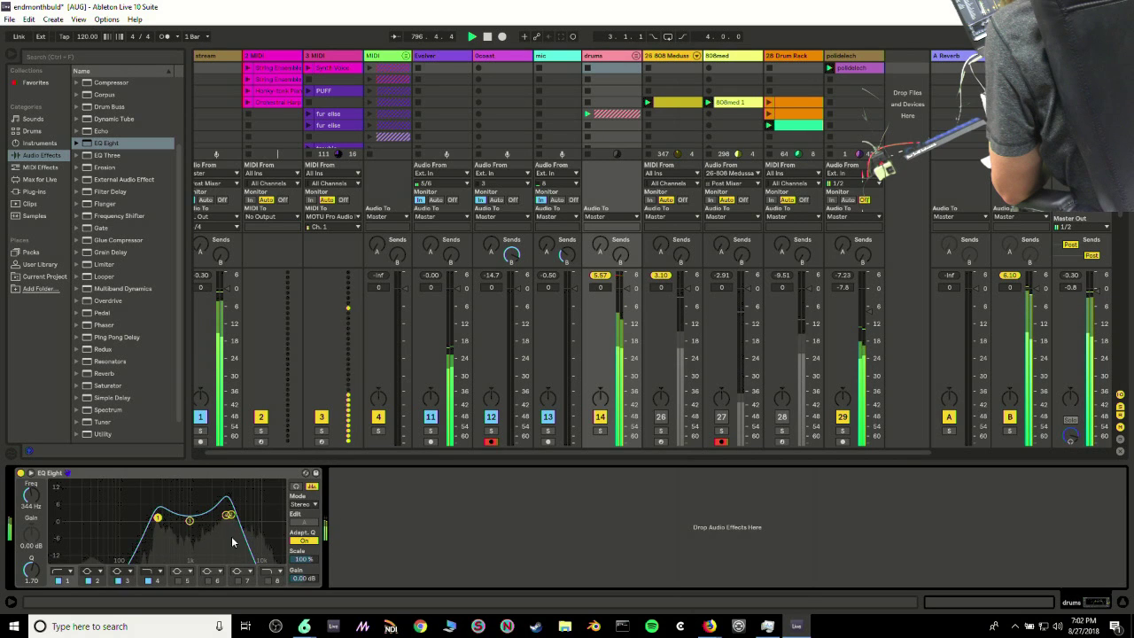
drag(157, 517, 260, 523)
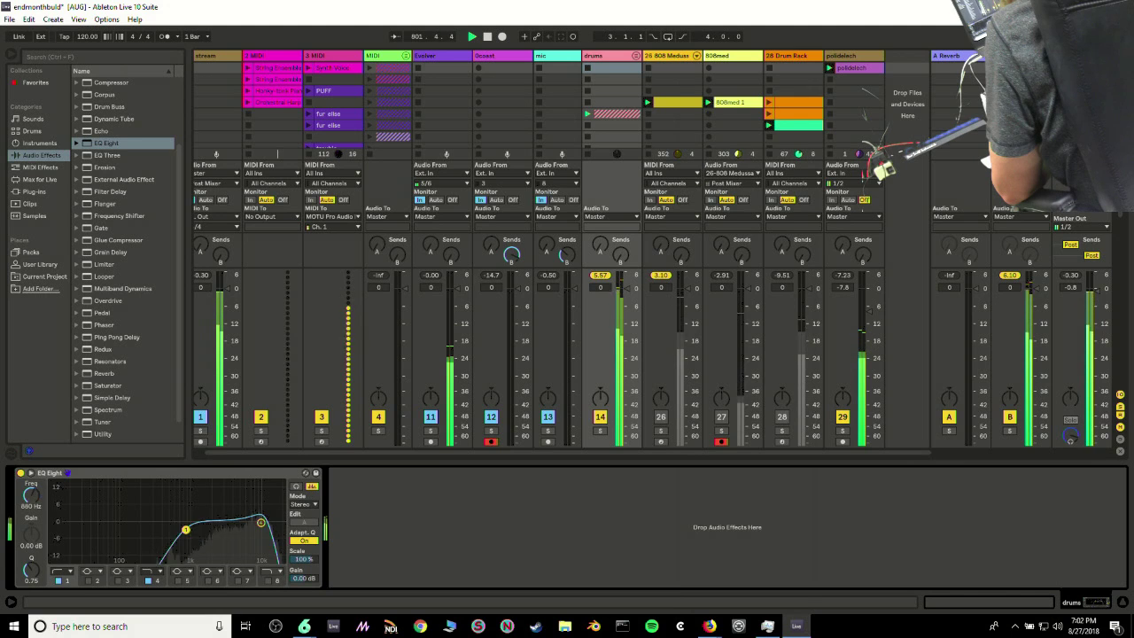
drag(186, 530, 99, 521)
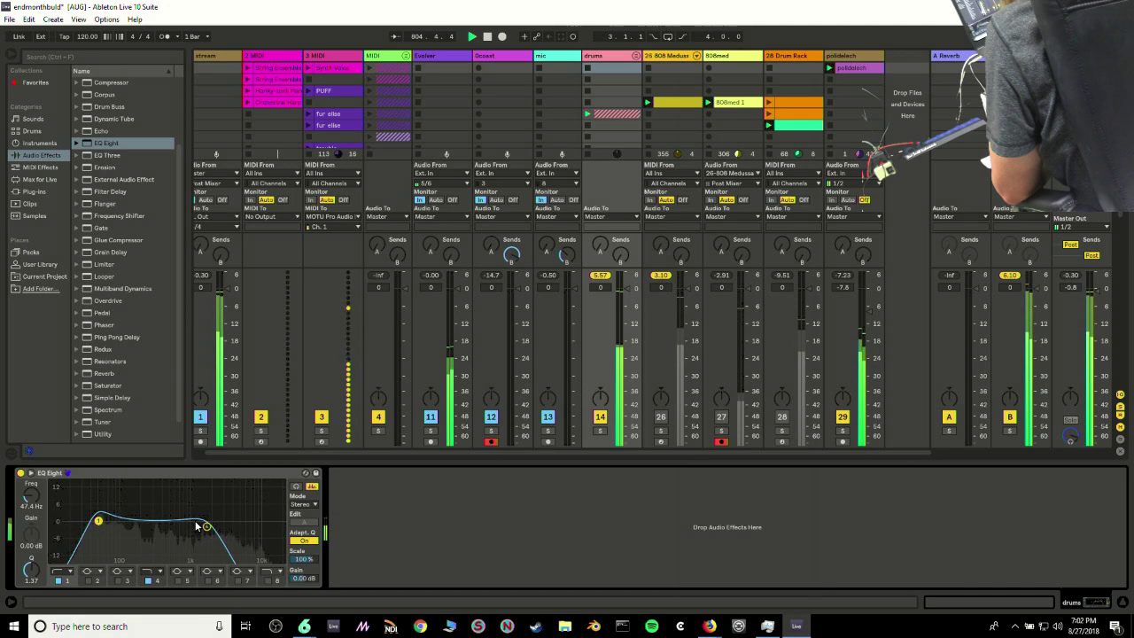
Lower the drums EQ Eight low-pass to 1.11 kHz and move the 26 808 Medussa track into the drums group
mouse_move(207, 528)
mouse_down()
mouse_move(181, 527)
mouse_move(193, 524)
mouse_up()
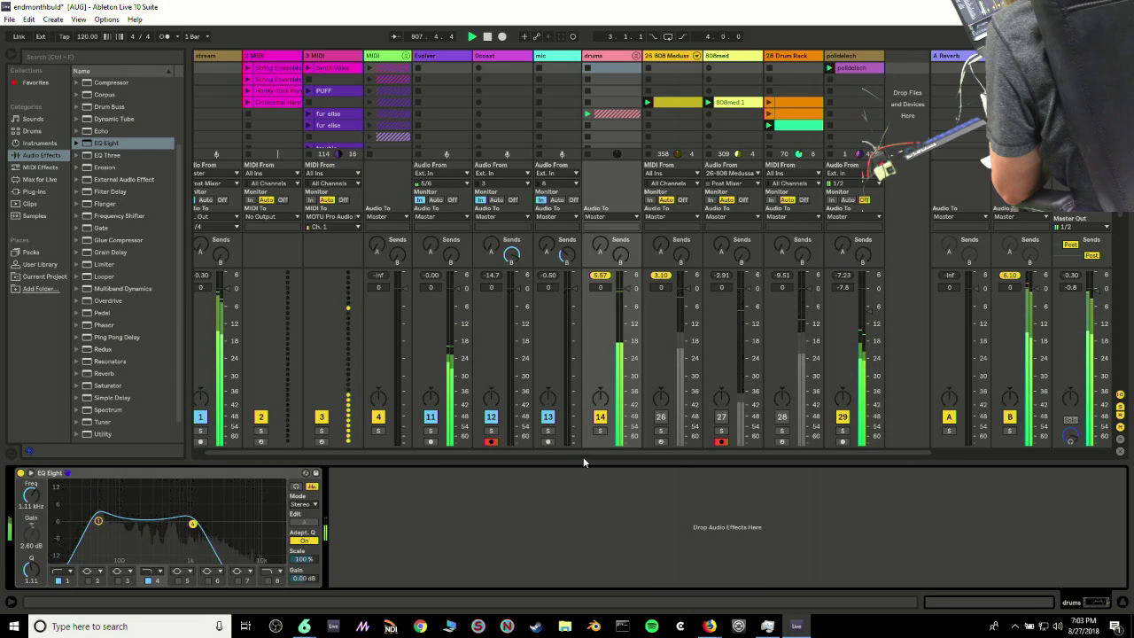
click(769, 57)
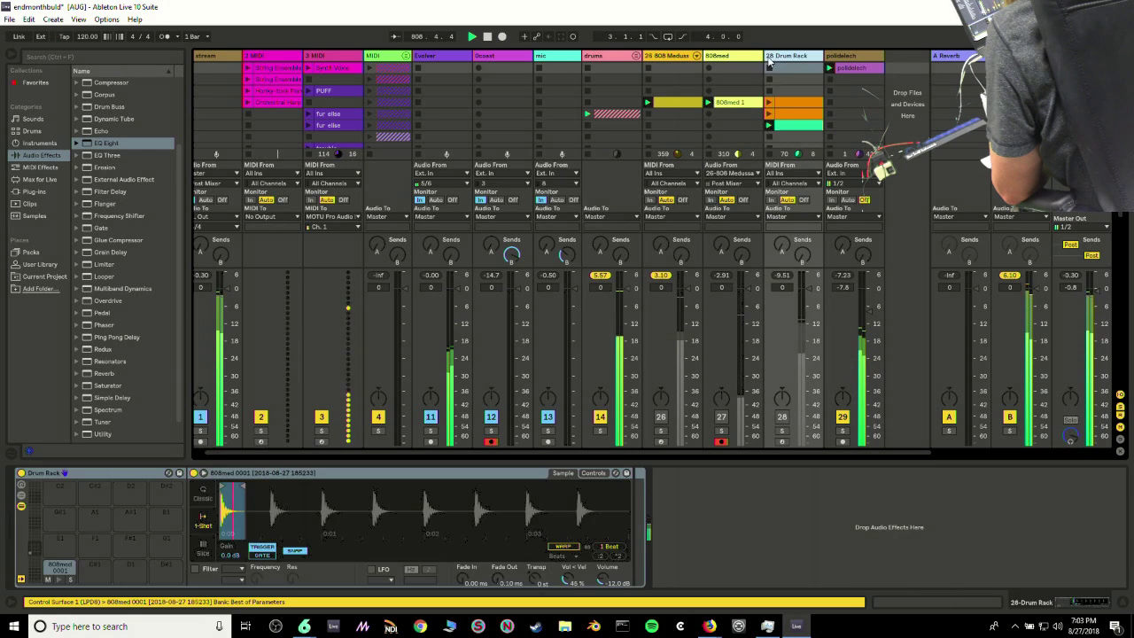
click(736, 57)
click(683, 59)
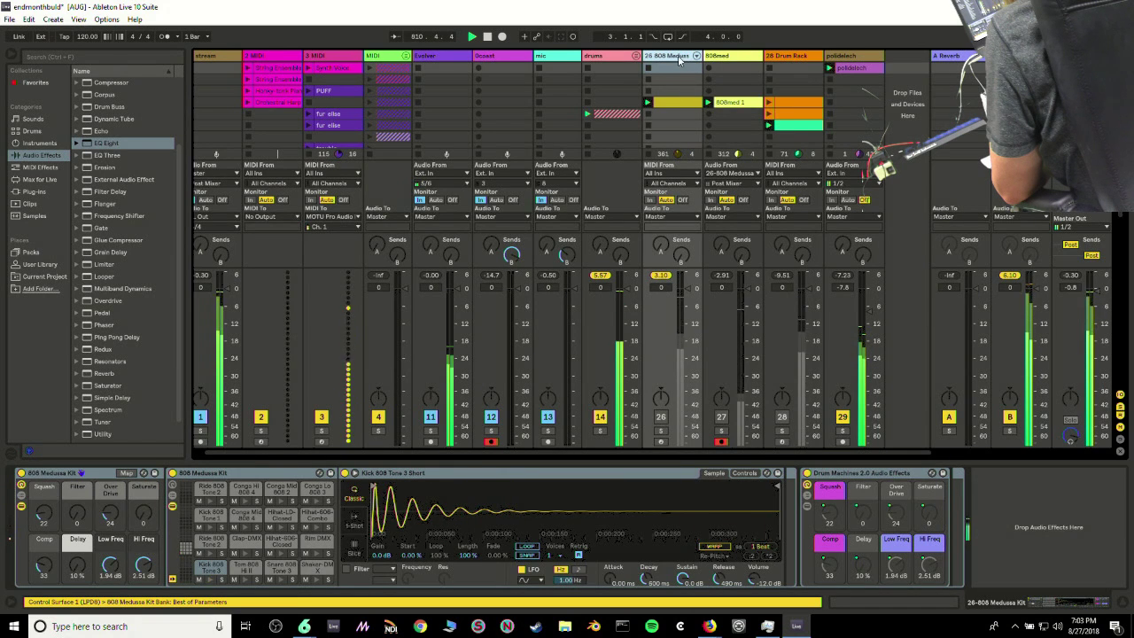
drag(684, 61, 626, 64)
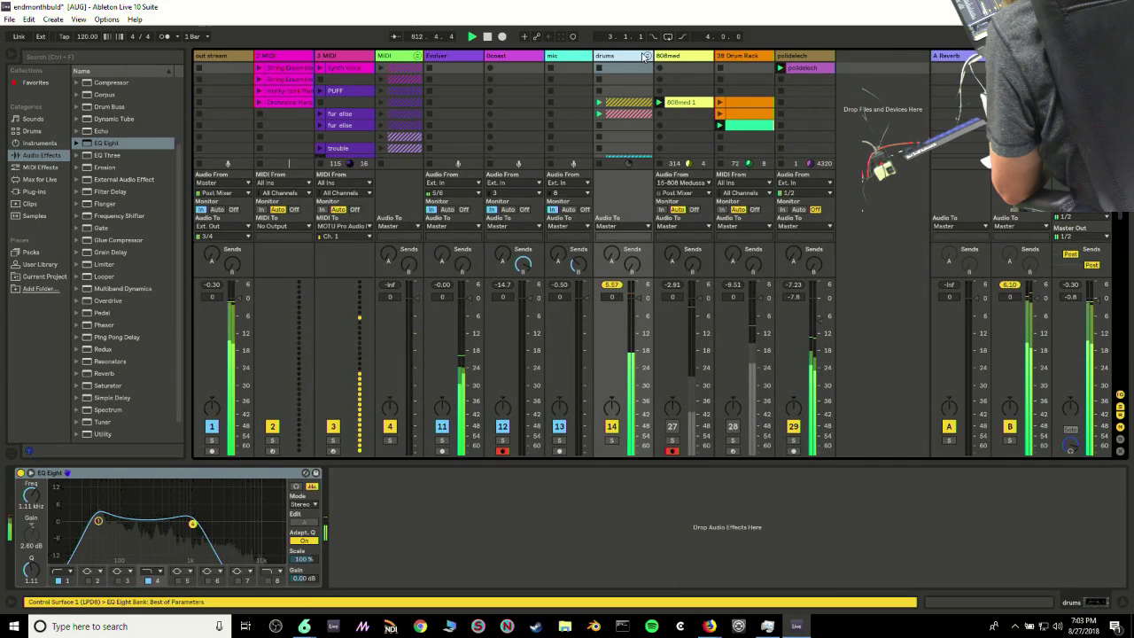
Unfold the drums group, raise the 808 Medussa track volume to 3.8 dB, and shift its clip's kick notes two sixteenths later
click(648, 57)
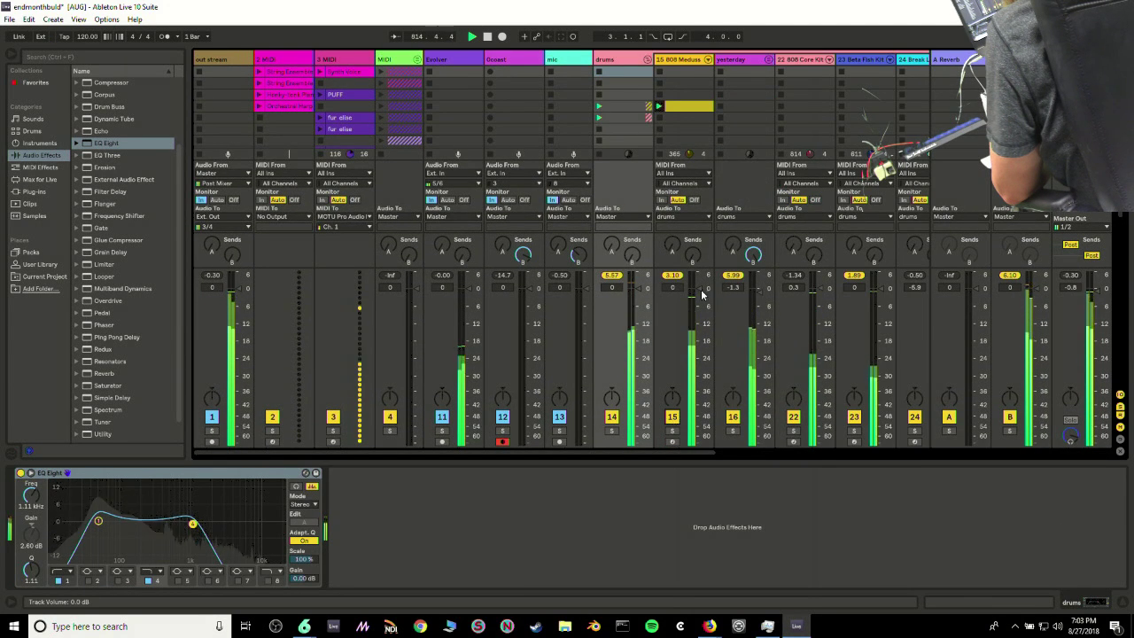
drag(699, 290, 699, 278)
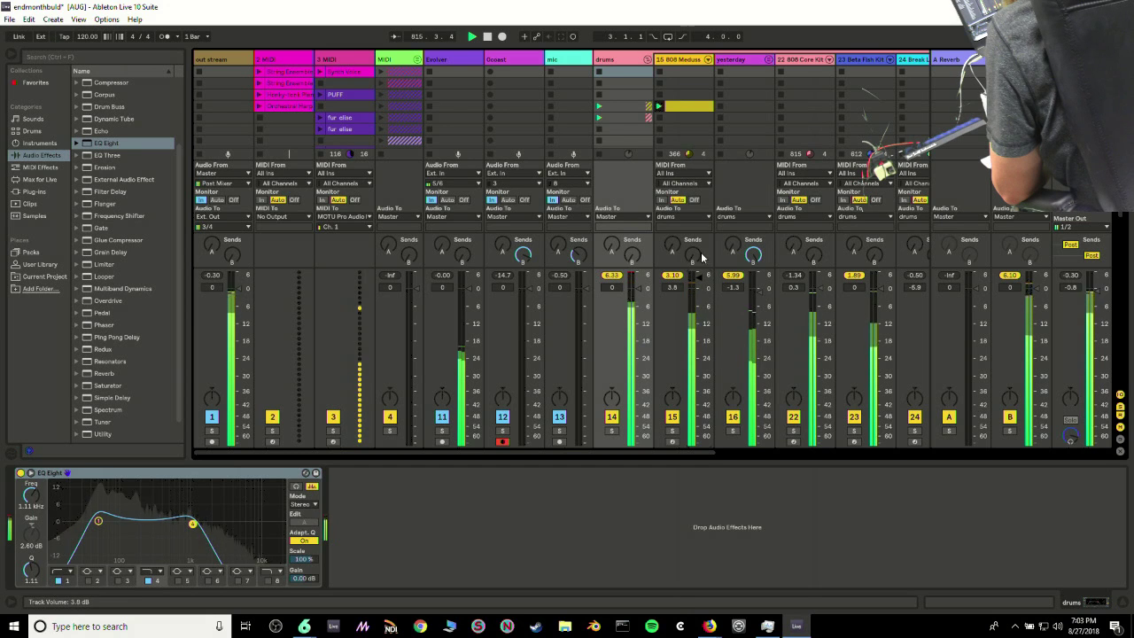
click(679, 110)
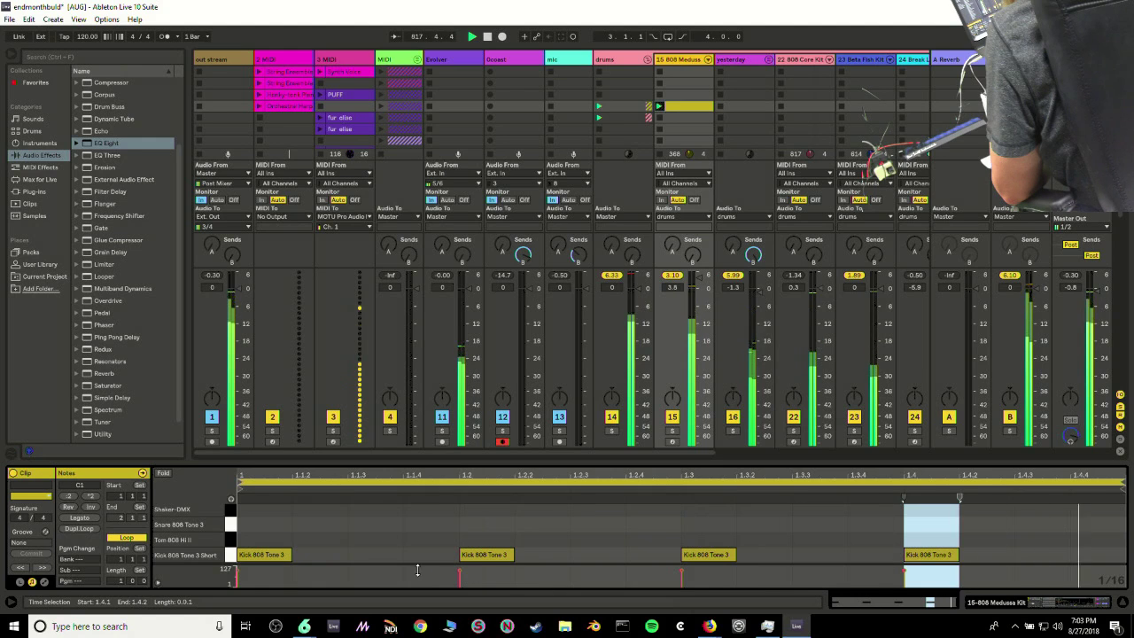
click(234, 554)
key(Right)
key(Right)
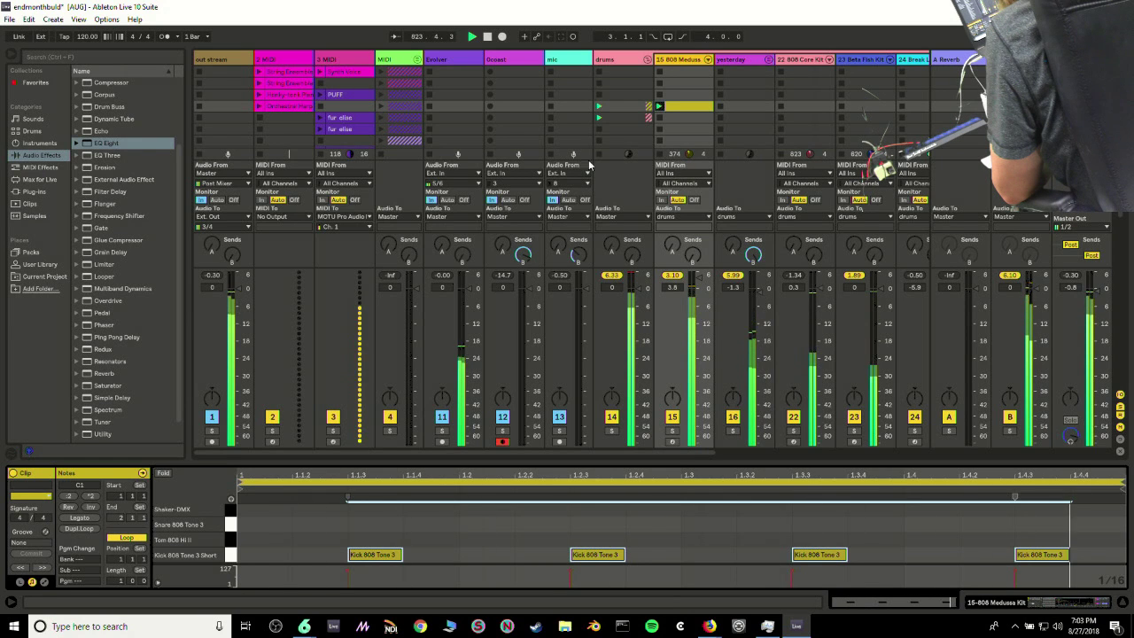
Copy the 808 Medussa kick clip into the empty slot below the green clip on the 28 Drum Rack track and launch it
right_click(693, 107)
click(718, 126)
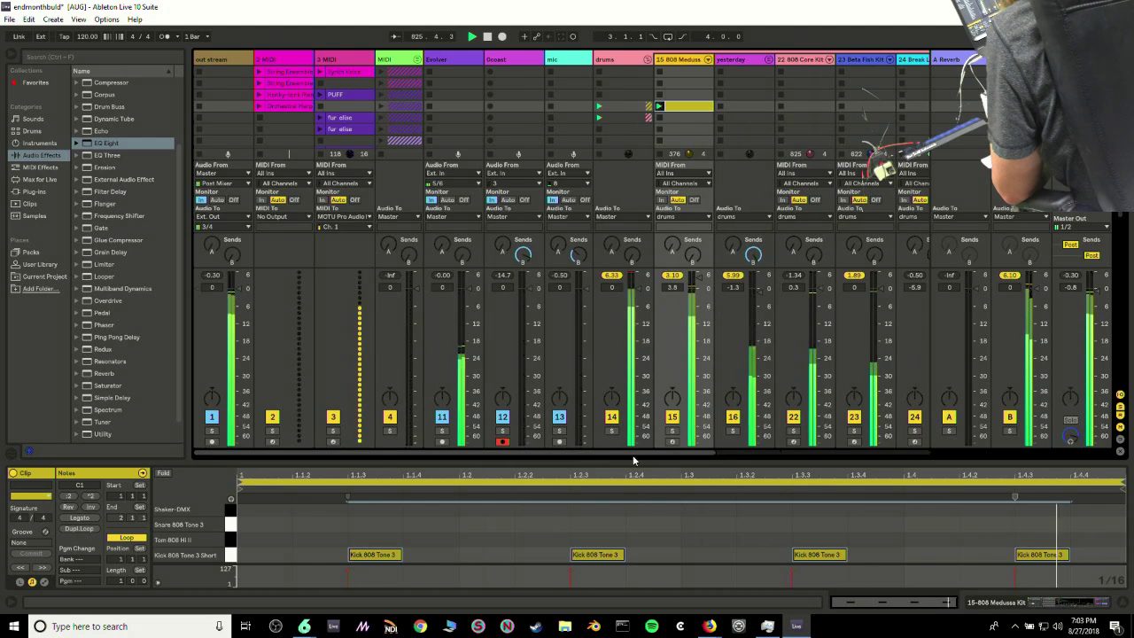
drag(632, 458, 825, 462)
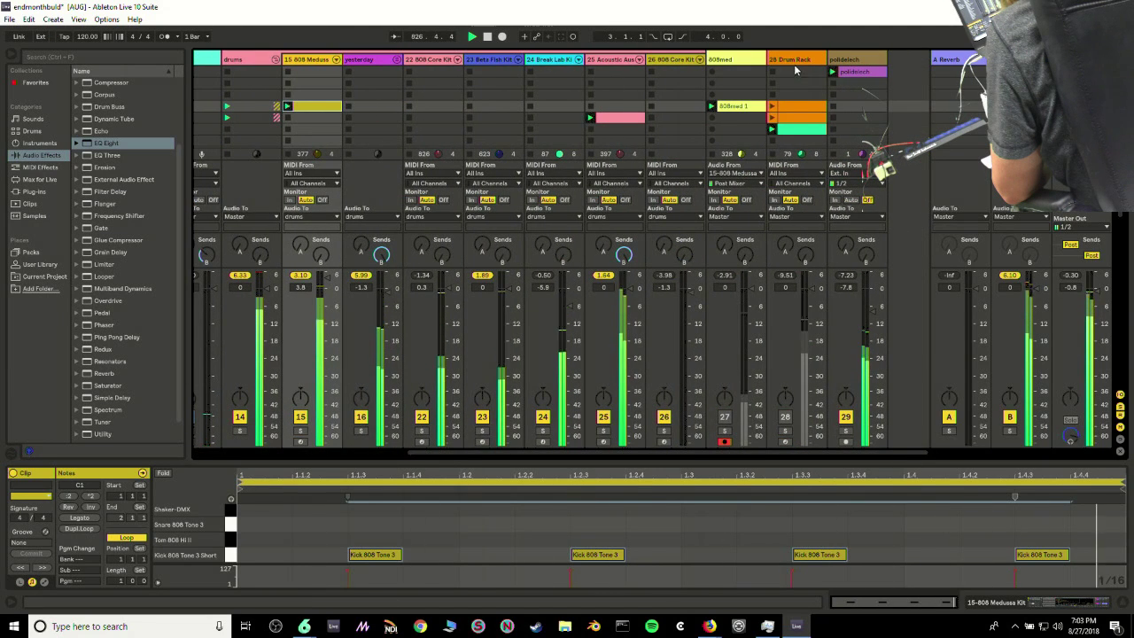
click(803, 107)
scroll(807, 132, down, 1)
right_click(795, 122)
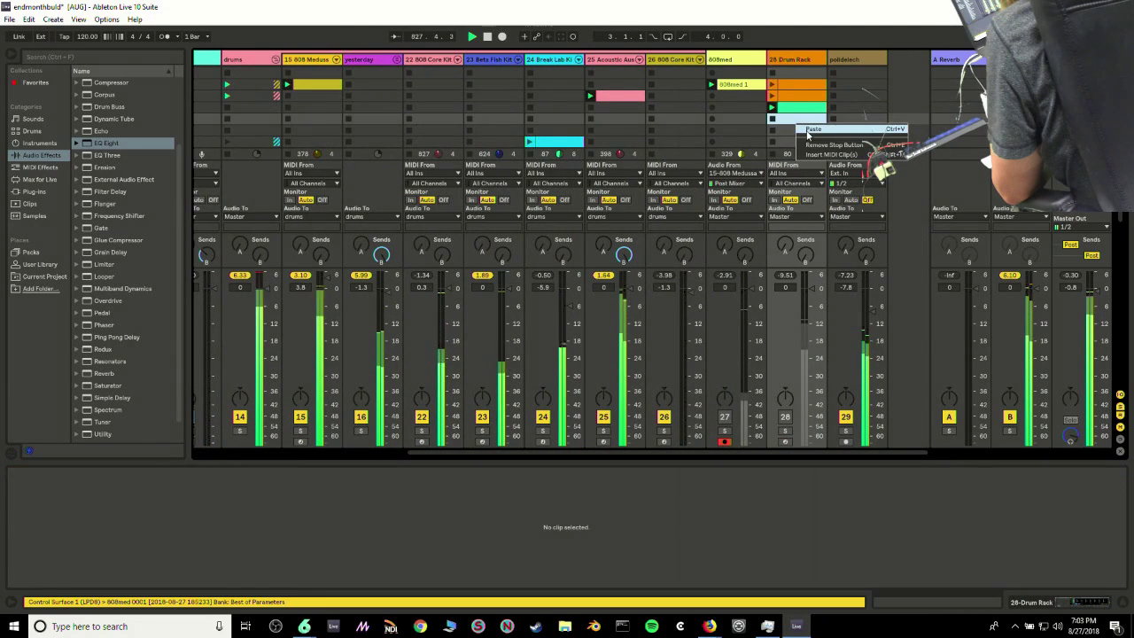
click(808, 131)
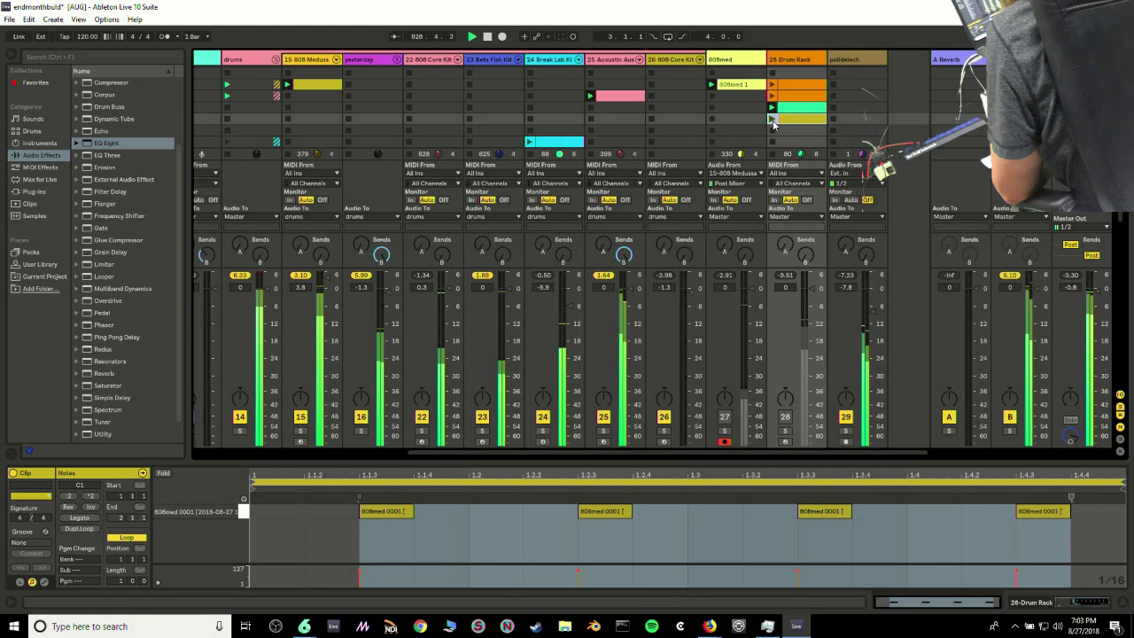
click(772, 119)
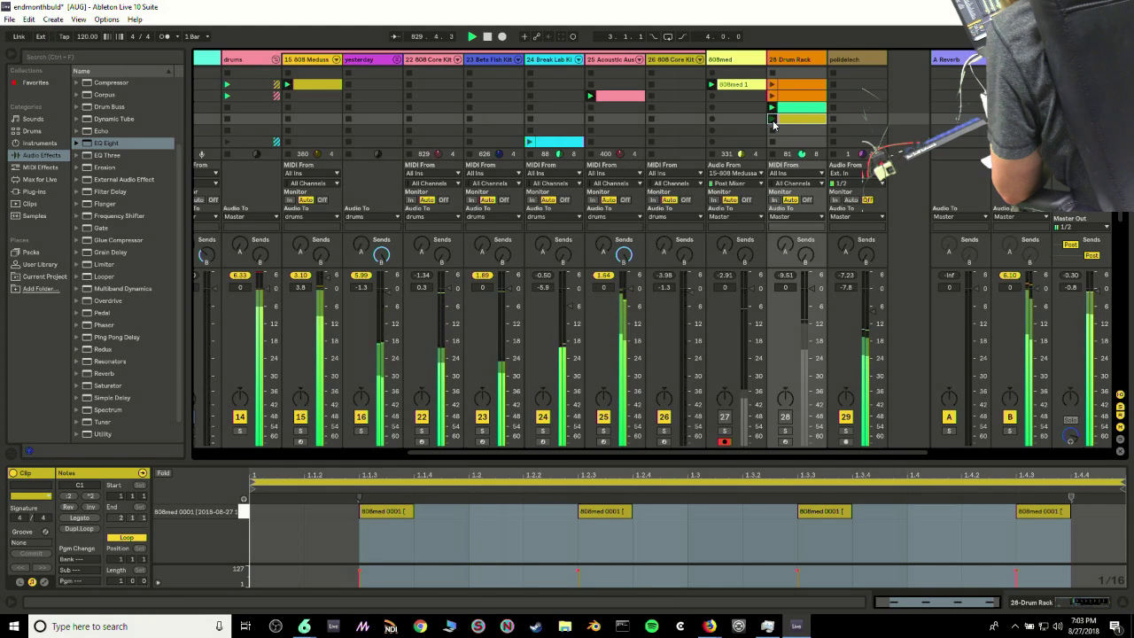
Rename the 28 Drum Rack track as sidechain
click(791, 74)
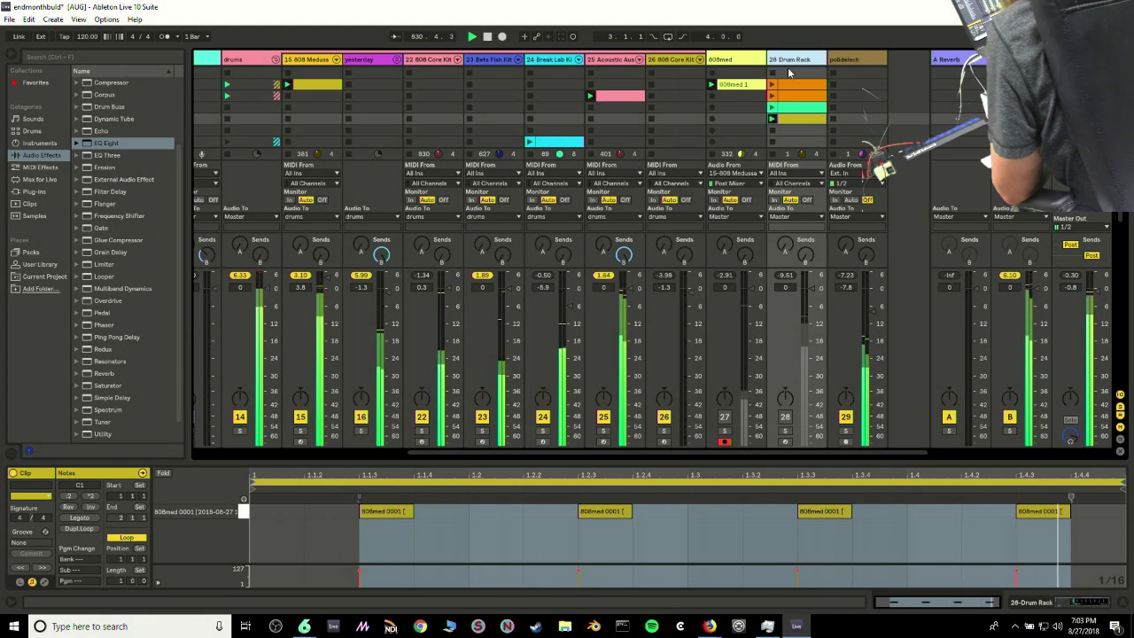
key(ctrl+r)
text(sidecha)
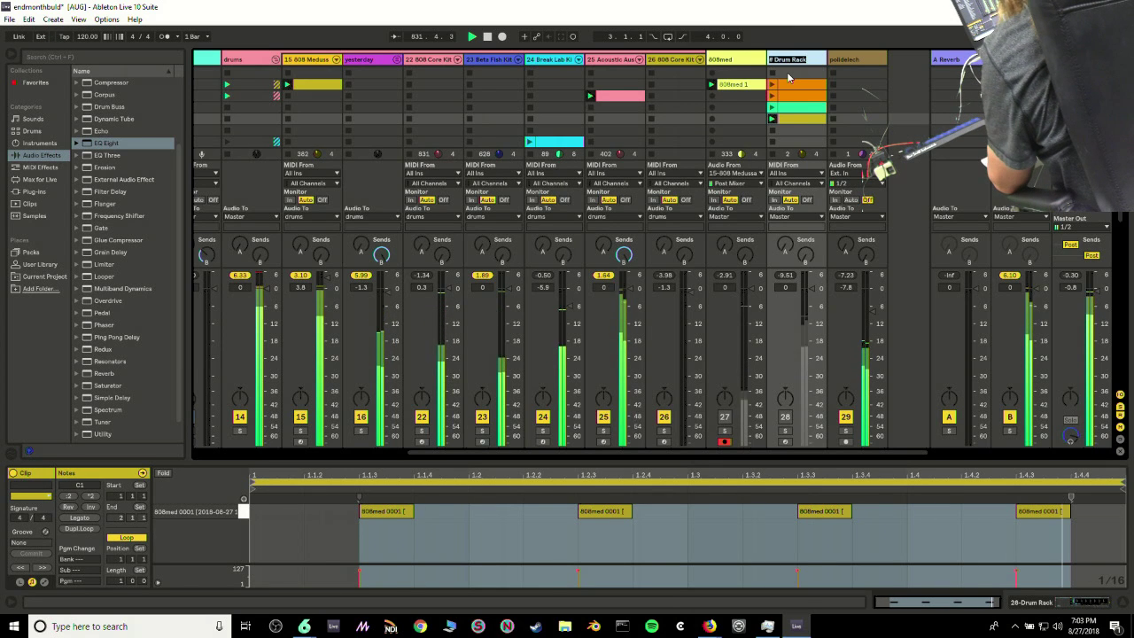
text(in)
key(Return)
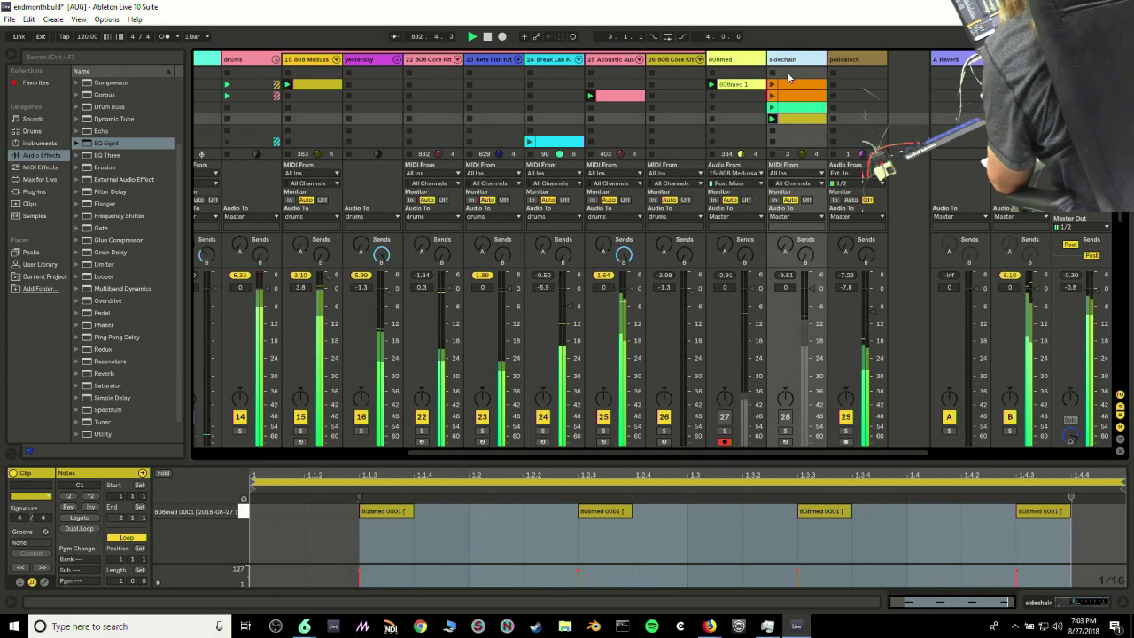
Compare the sidechain track's green and yellow clips, check the notes of its two orange clips, and relaunch the green clip
click(785, 416)
click(785, 417)
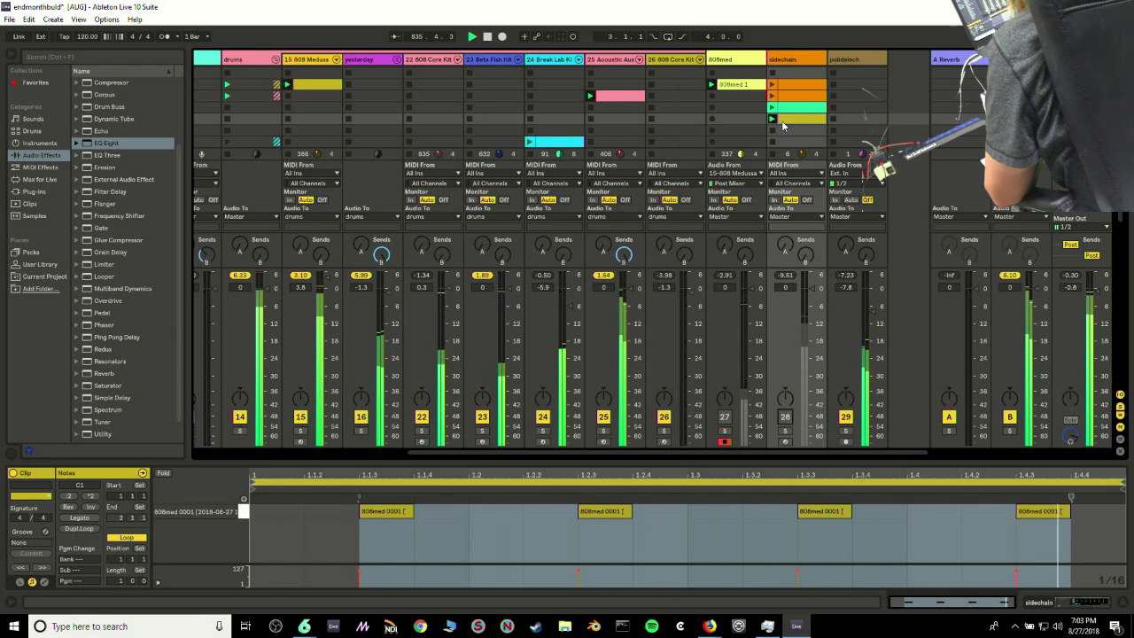
click(772, 108)
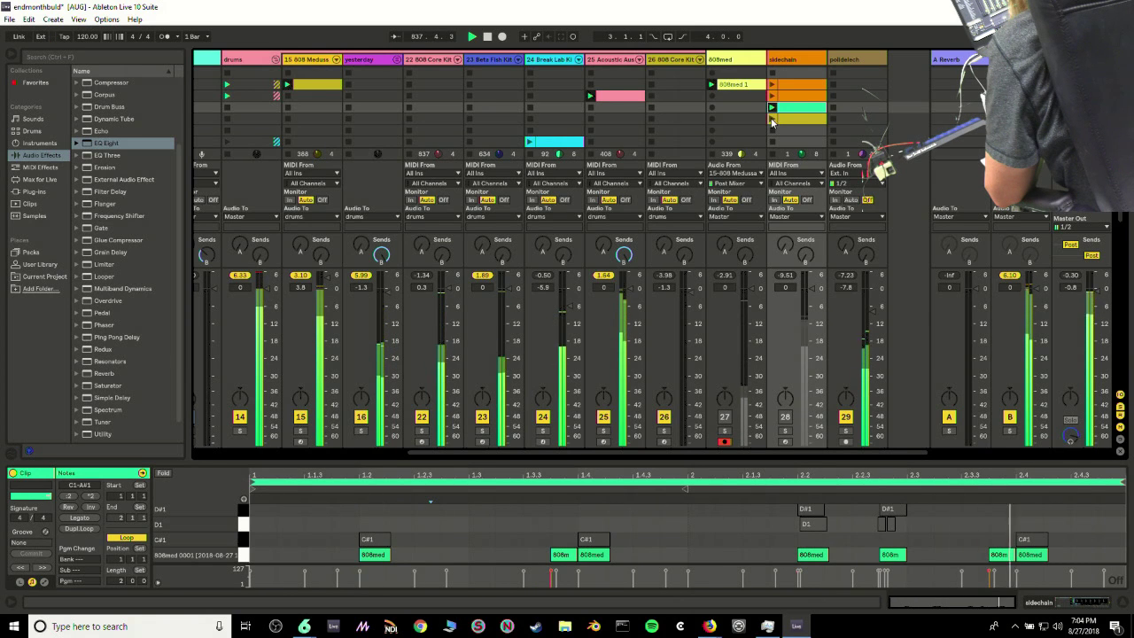
click(770, 120)
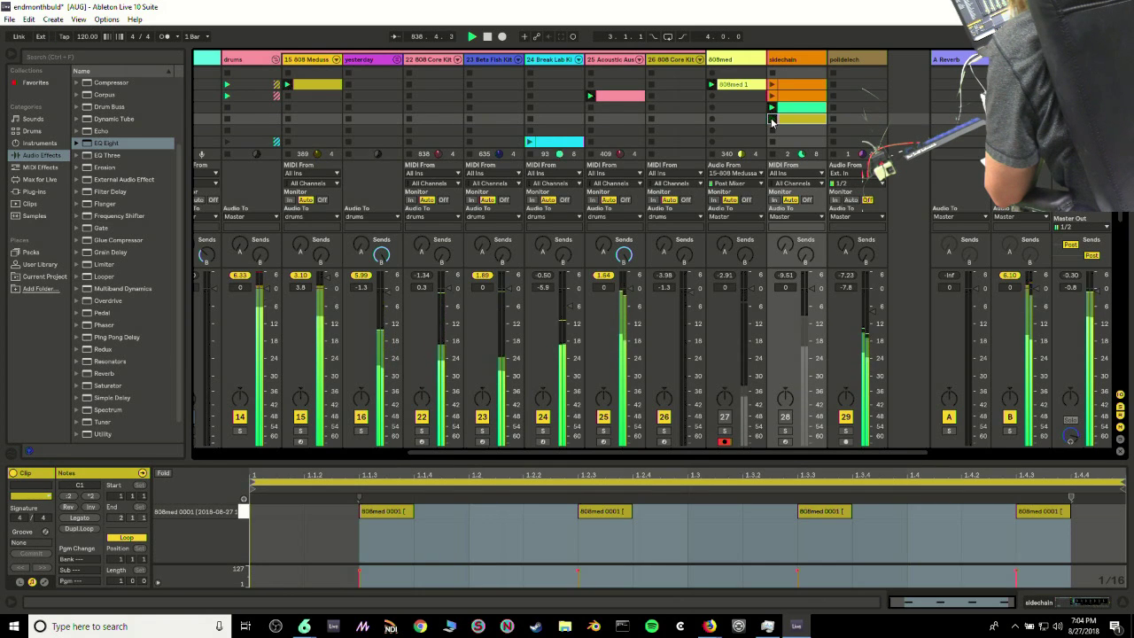
click(771, 118)
click(791, 99)
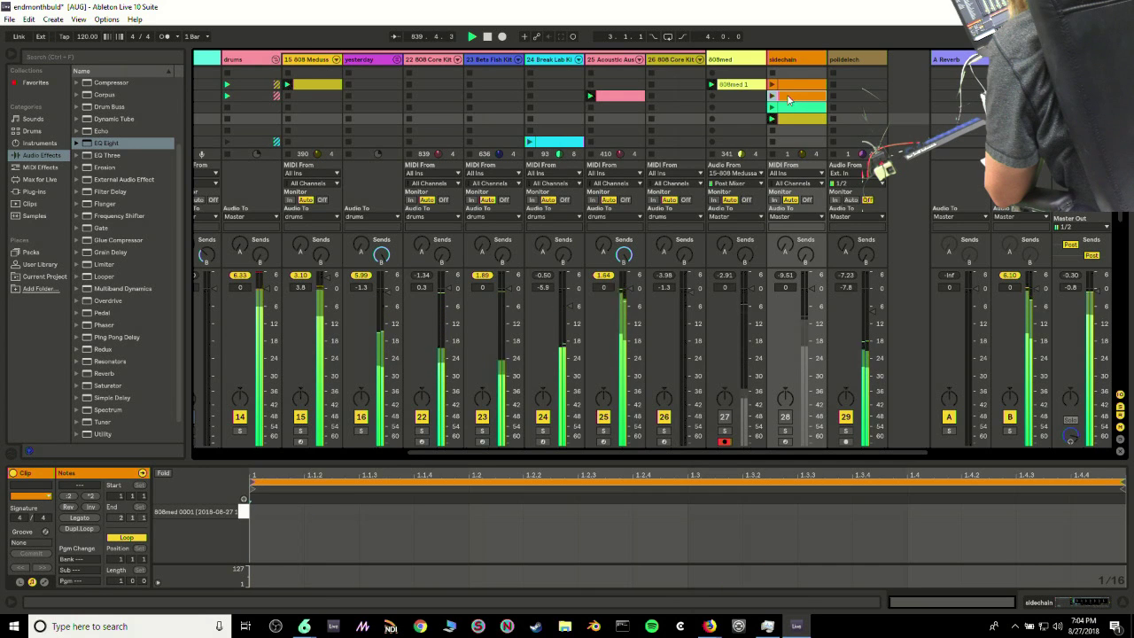
click(794, 84)
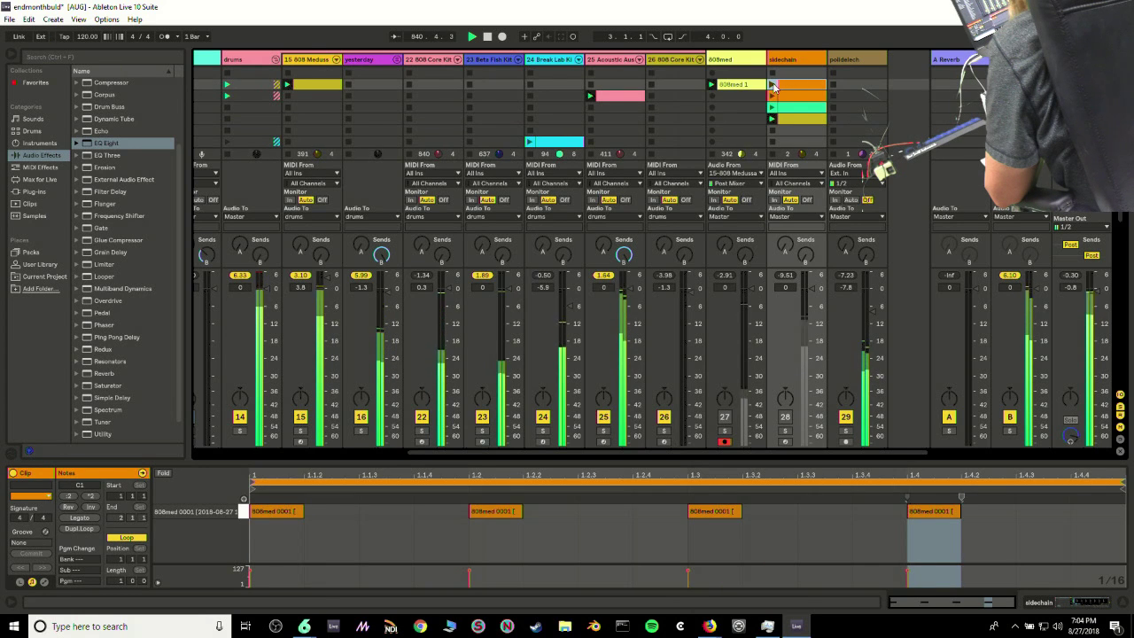
click(770, 106)
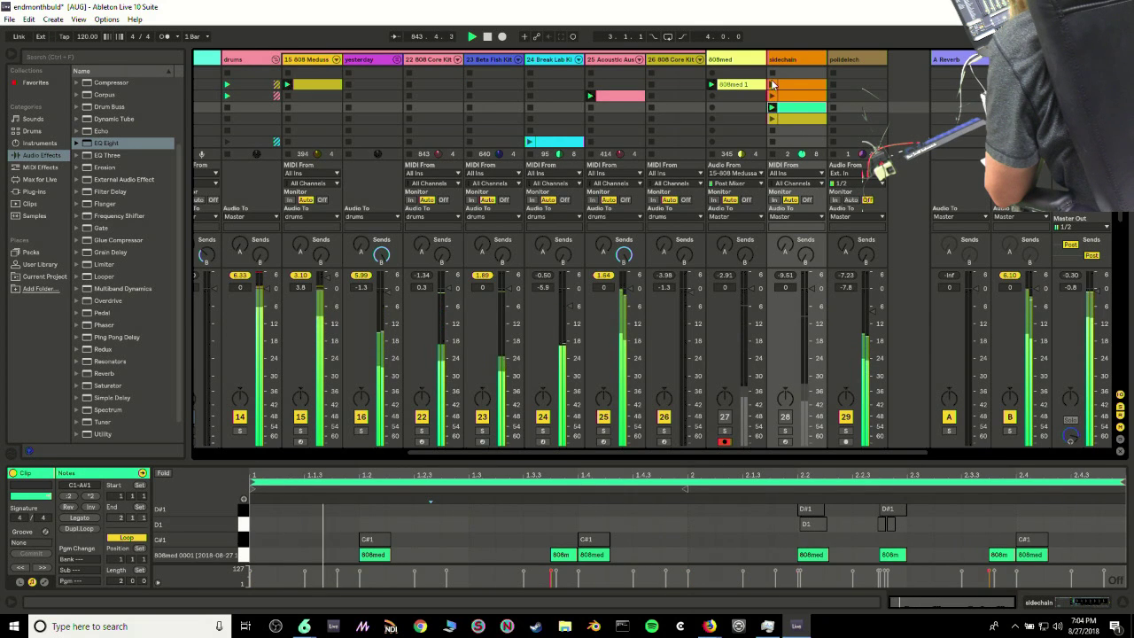
On the drums EQ Eight, sweep the low-pass down to 344 Hz and raise the low cut to 97.9 Hz with Q 0.78
drag(478, 453, 426, 453)
double_click(323, 60)
mouse_move(99, 521)
mouse_down()
mouse_move(79, 531)
mouse_move(84, 519)
mouse_up()
click(194, 523)
drag(192, 524, 121, 524)
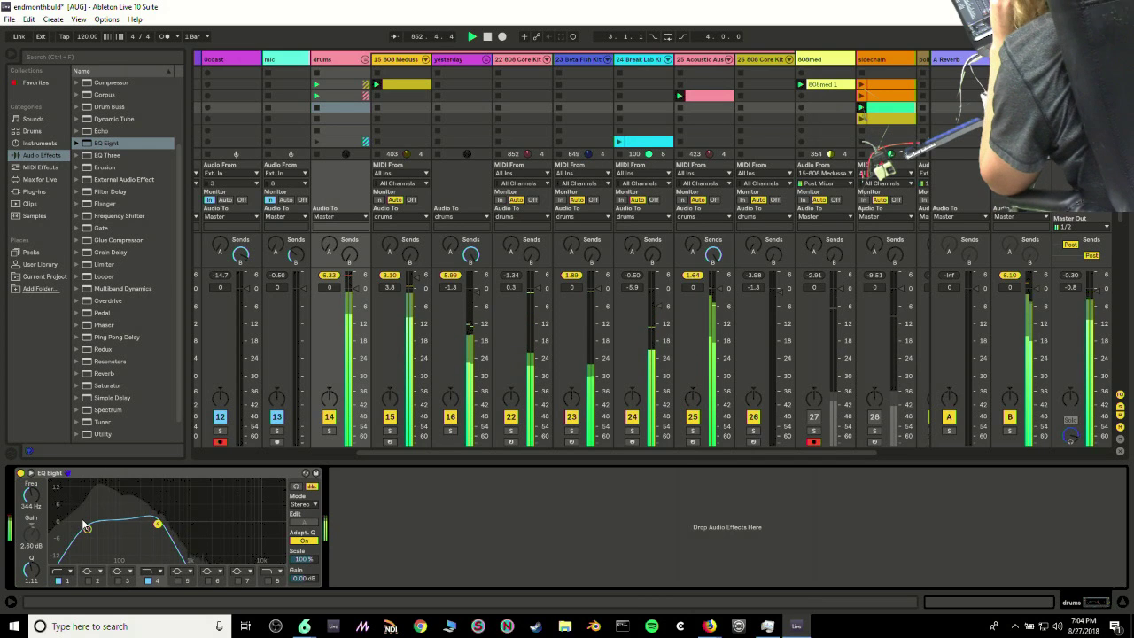
drag(86, 526, 113, 530)
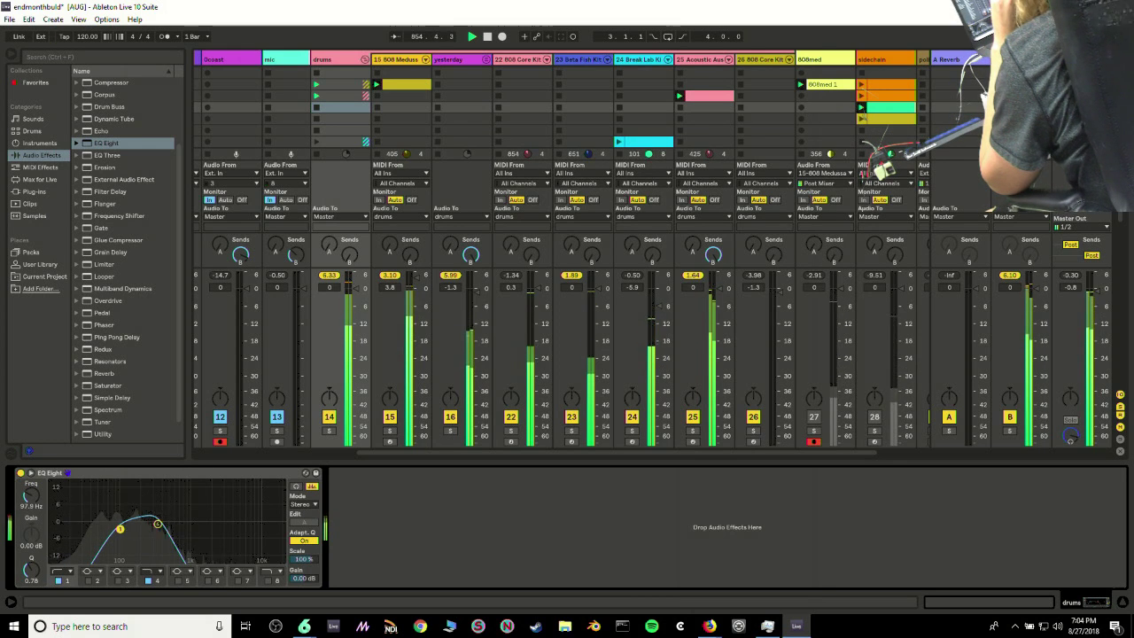
Sweep the drums low-pass up to about 10 kHz and set the low cut to 2.90 kHz with Q 1.21
drag(157, 524, 194, 521)
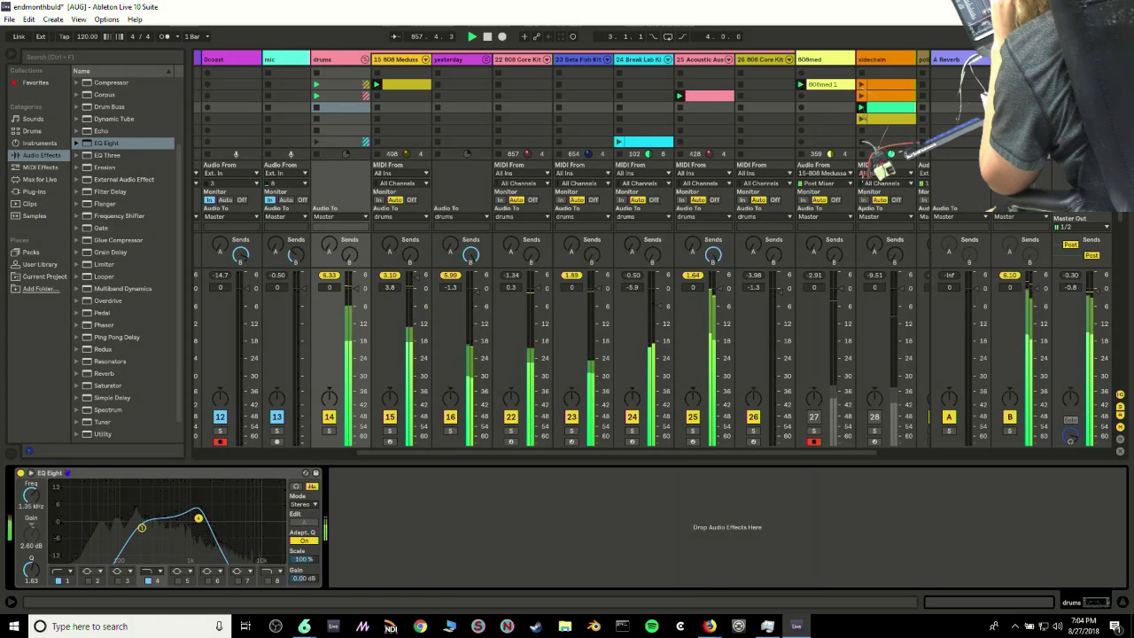
drag(198, 517, 228, 526)
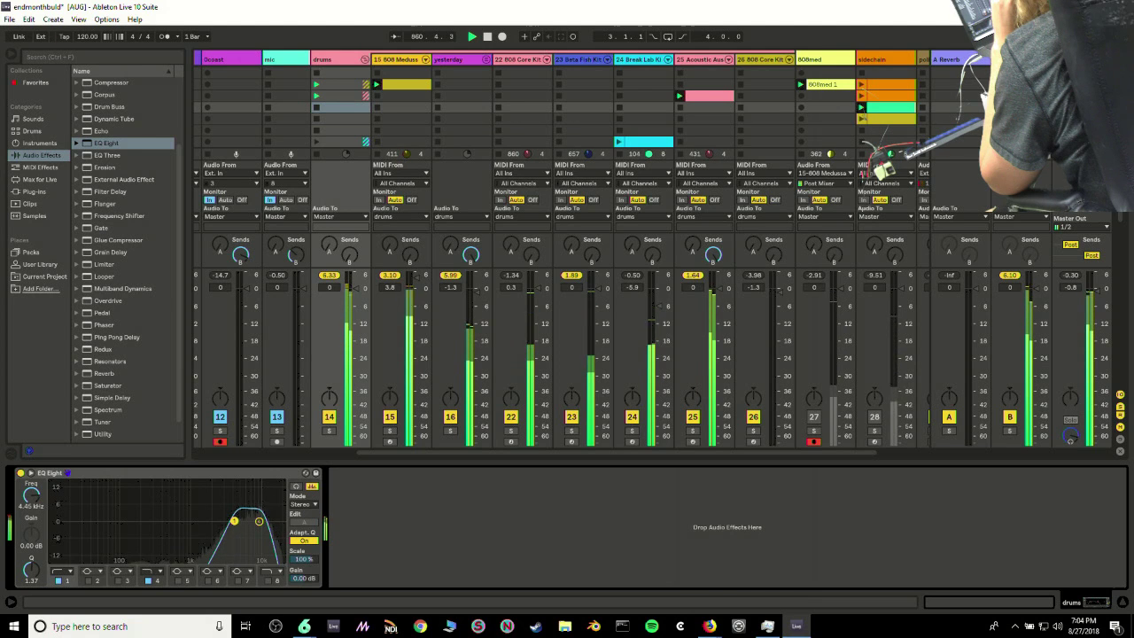
drag(234, 520, 221, 522)
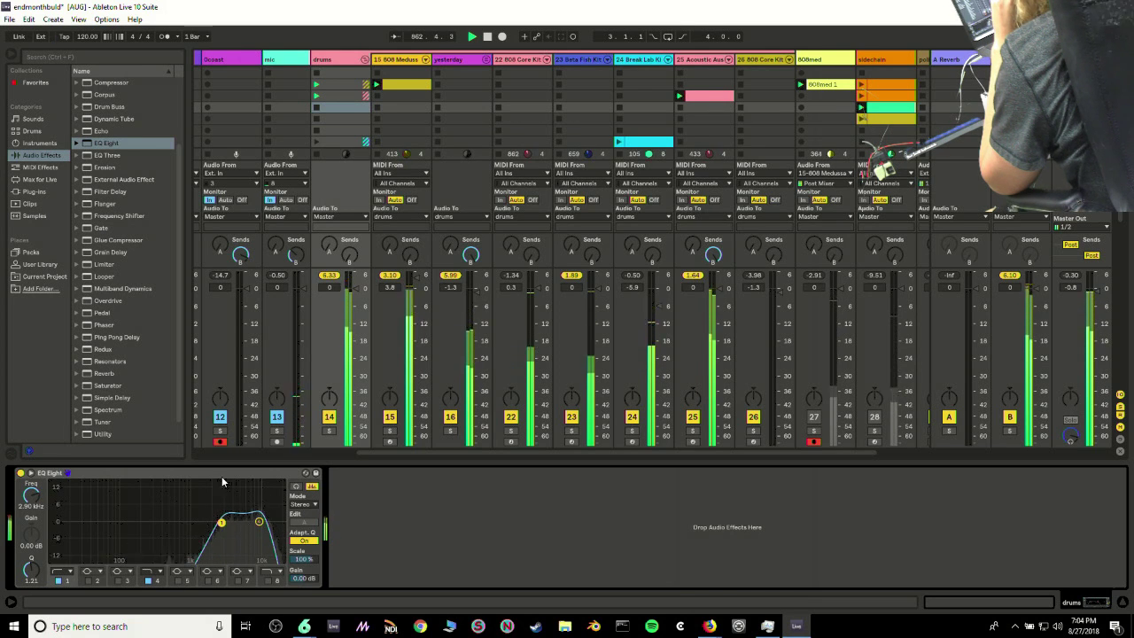
Set the drums group's B-Delay send to 0 dB and sweep its EQ low cut down to 27.8 Hz with Q 0.82
drag(355, 262, 355, 232)
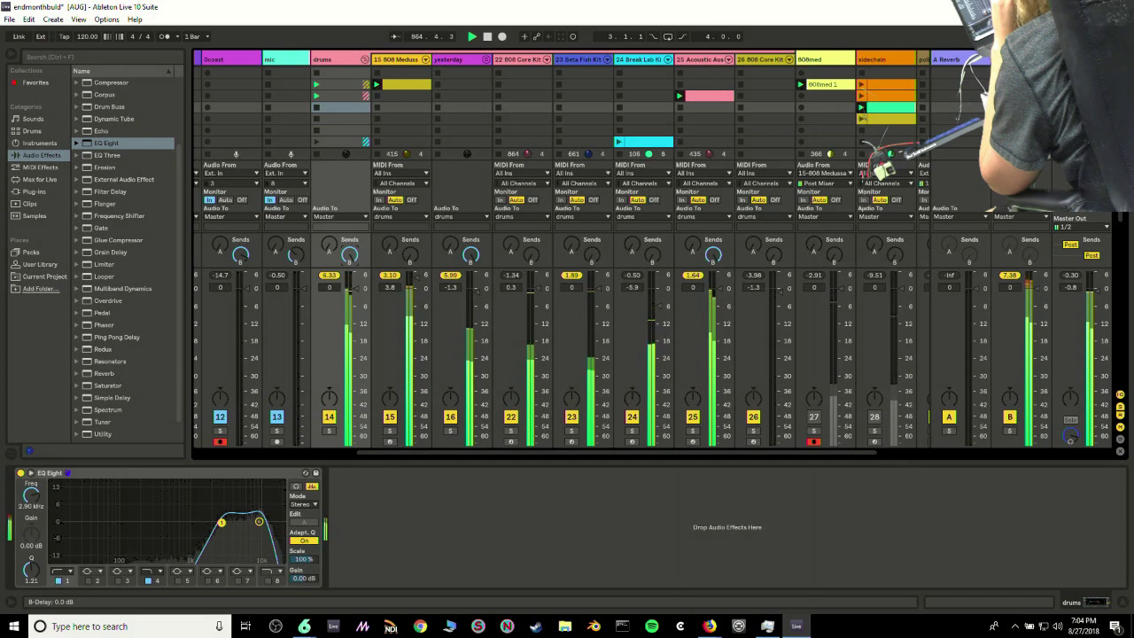
drag(222, 523, 212, 515)
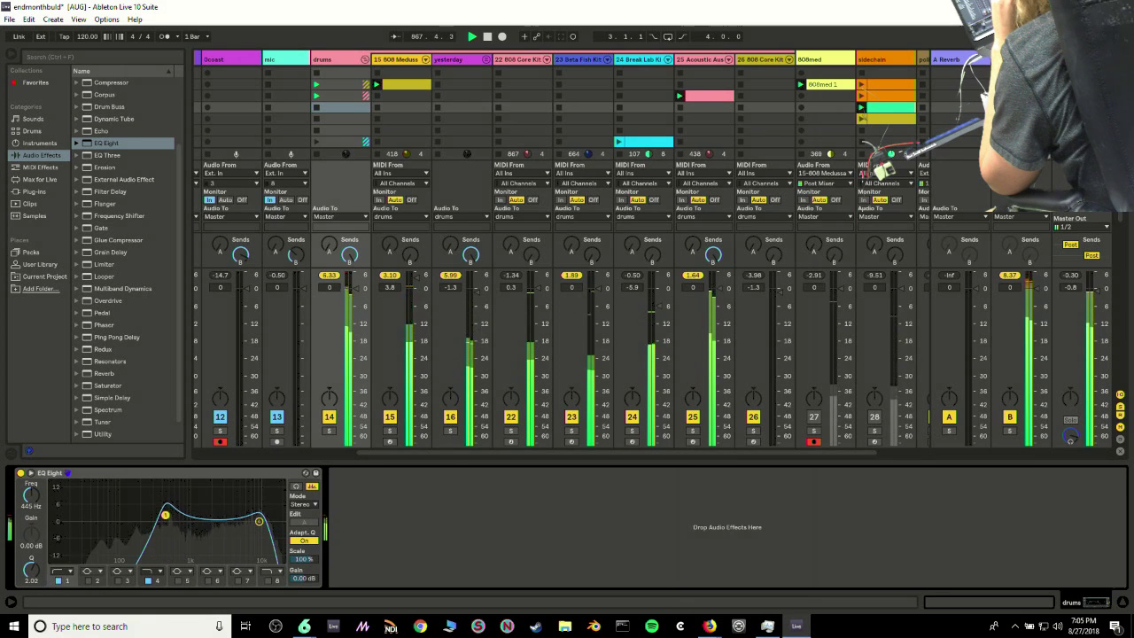
drag(160, 513, 146, 512)
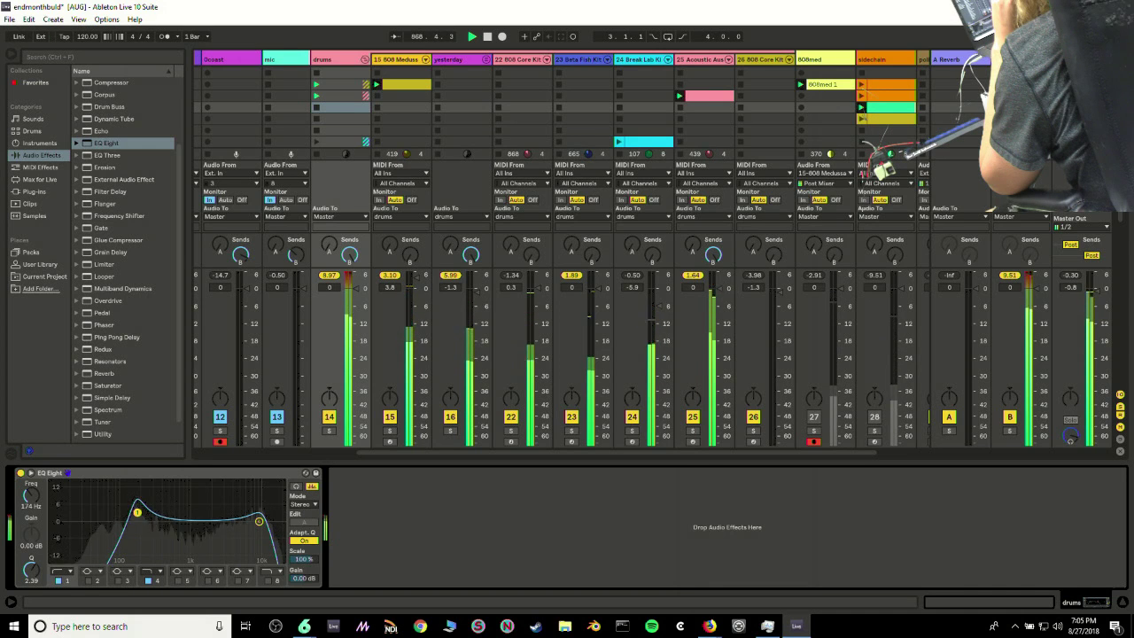
drag(128, 521, 82, 528)
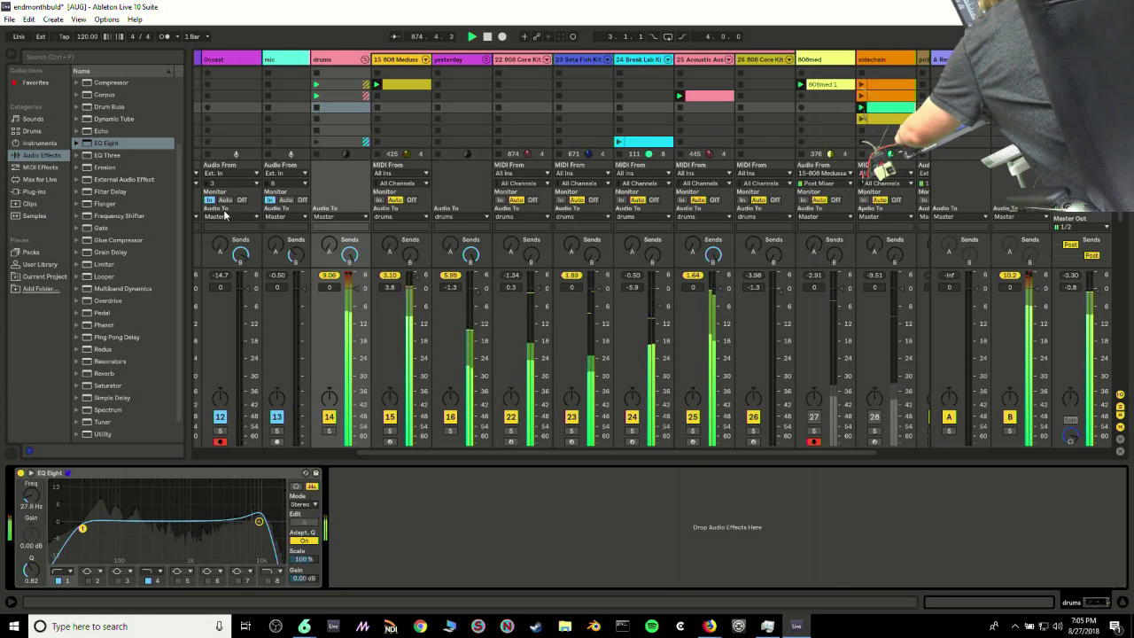
Fold the drums group and browse the kits in the Drums library
click(363, 59)
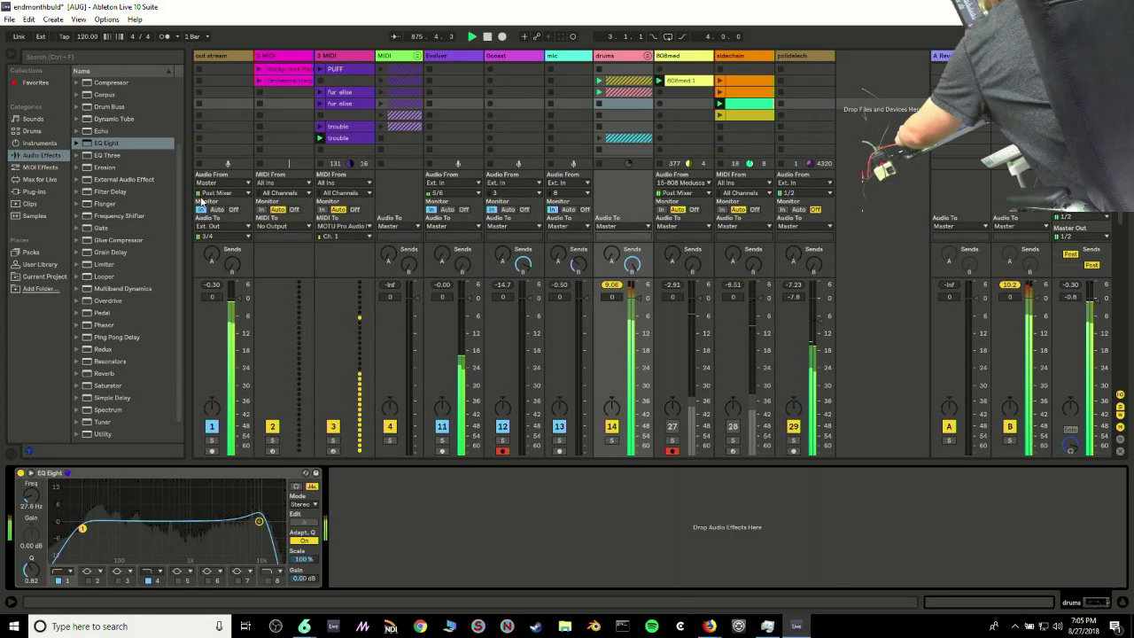
click(32, 130)
scroll(160, 357, down, 3)
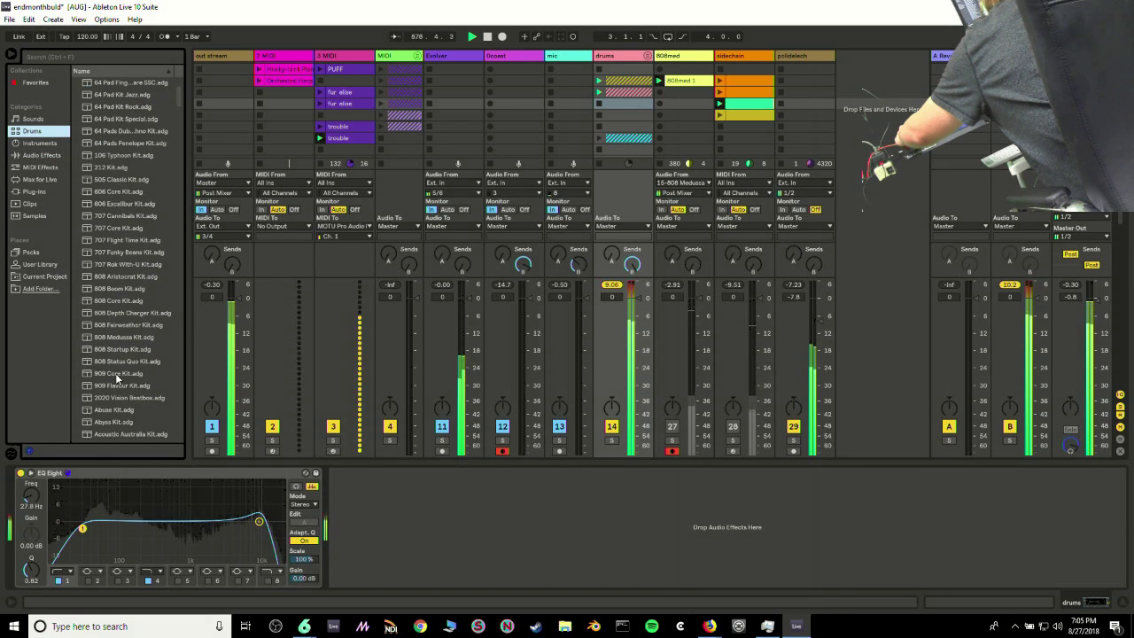
scroll(116, 373, down, 7)
scroll(140, 372, down, 9)
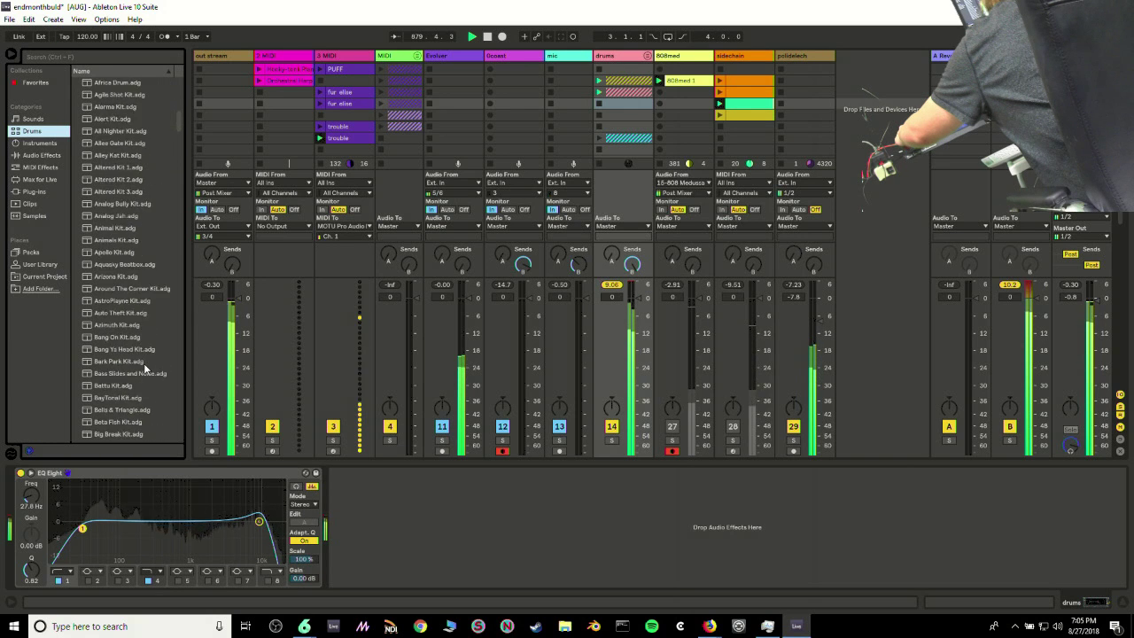
scroll(131, 432, down, 1)
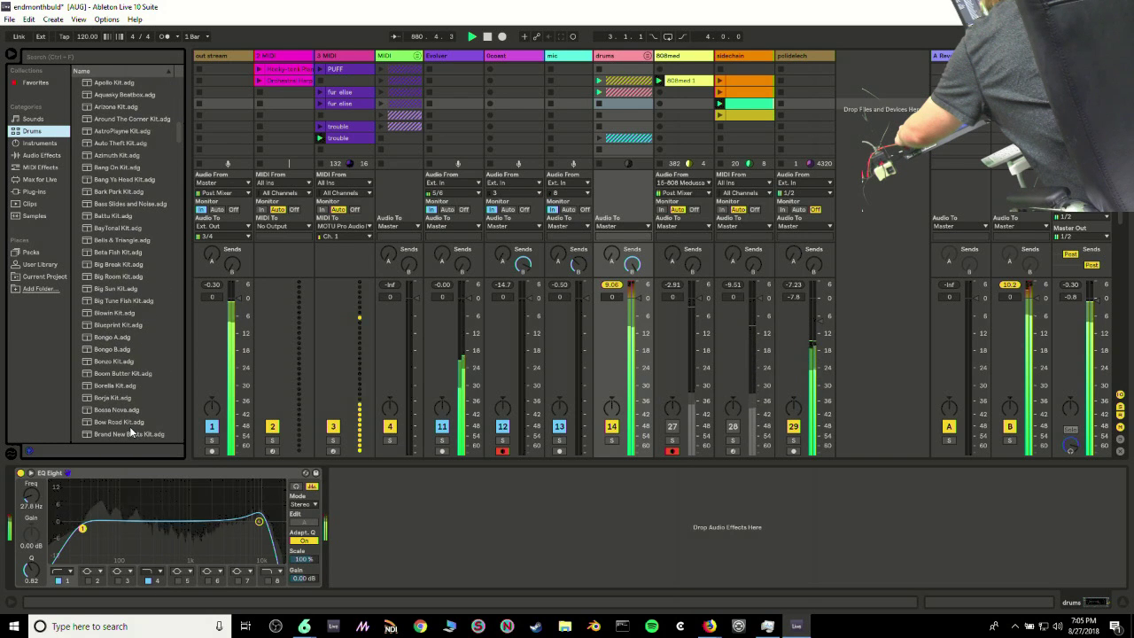
Insert a new MIDI track after the 2 MIDI track and load Apollo Kit onto it
click(269, 57)
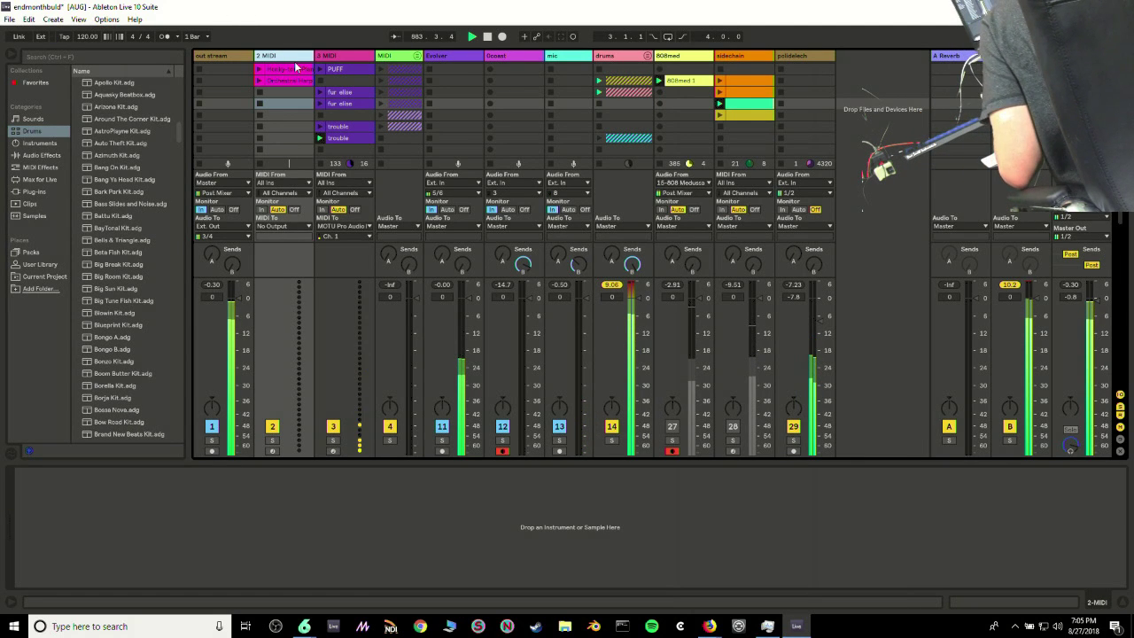
key(ctrl+shift+t)
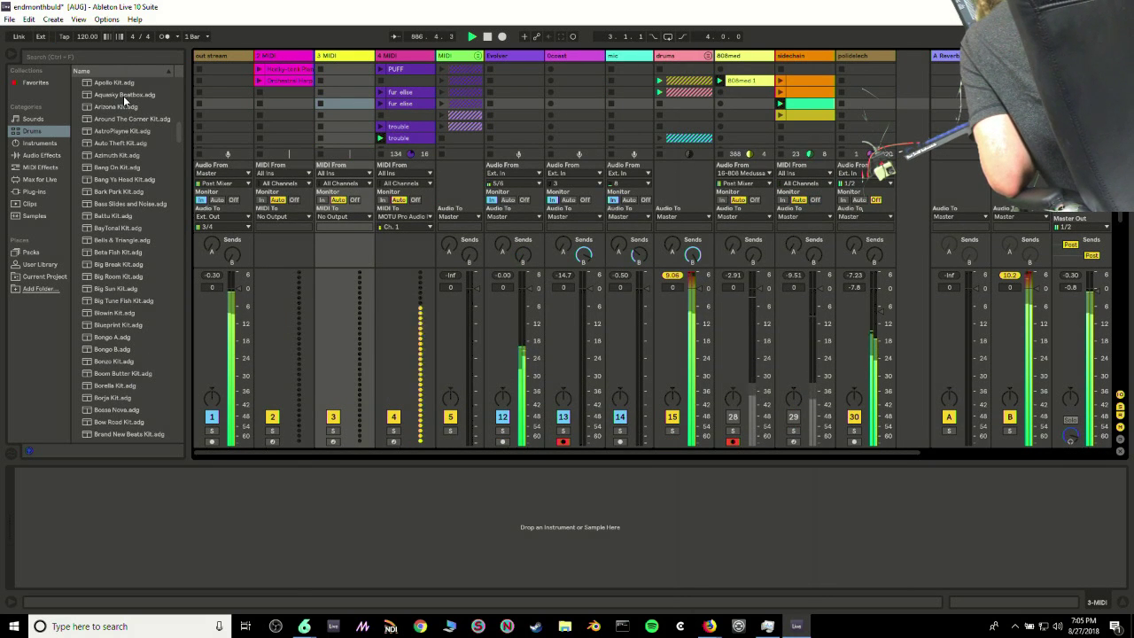
scroll(125, 100, up, 1)
click(119, 106)
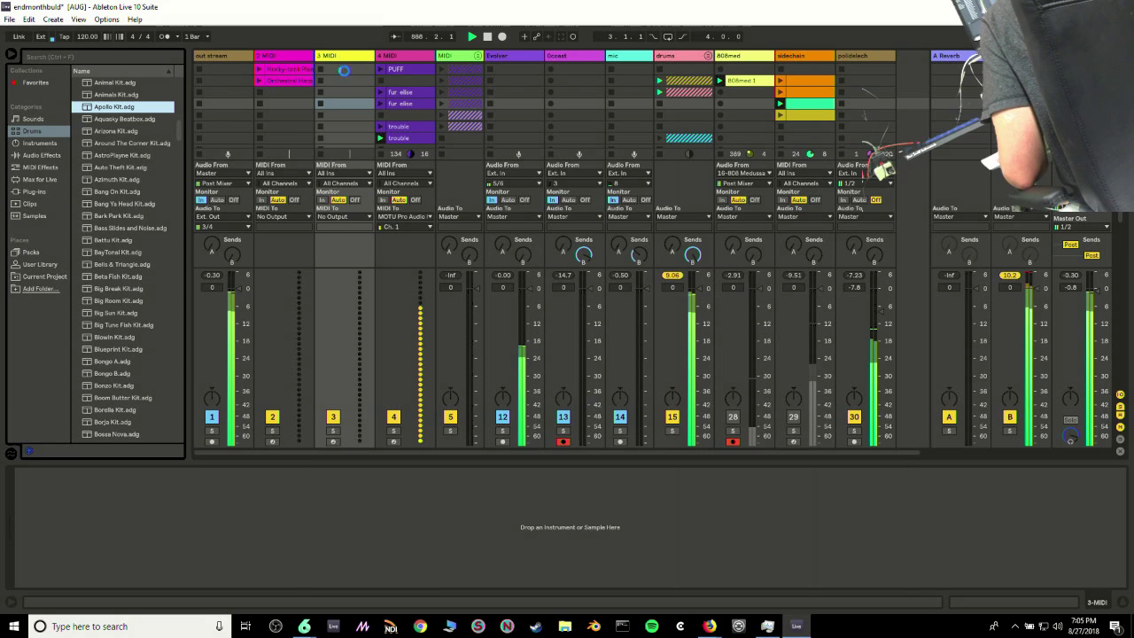
mouse_move(310, 629)
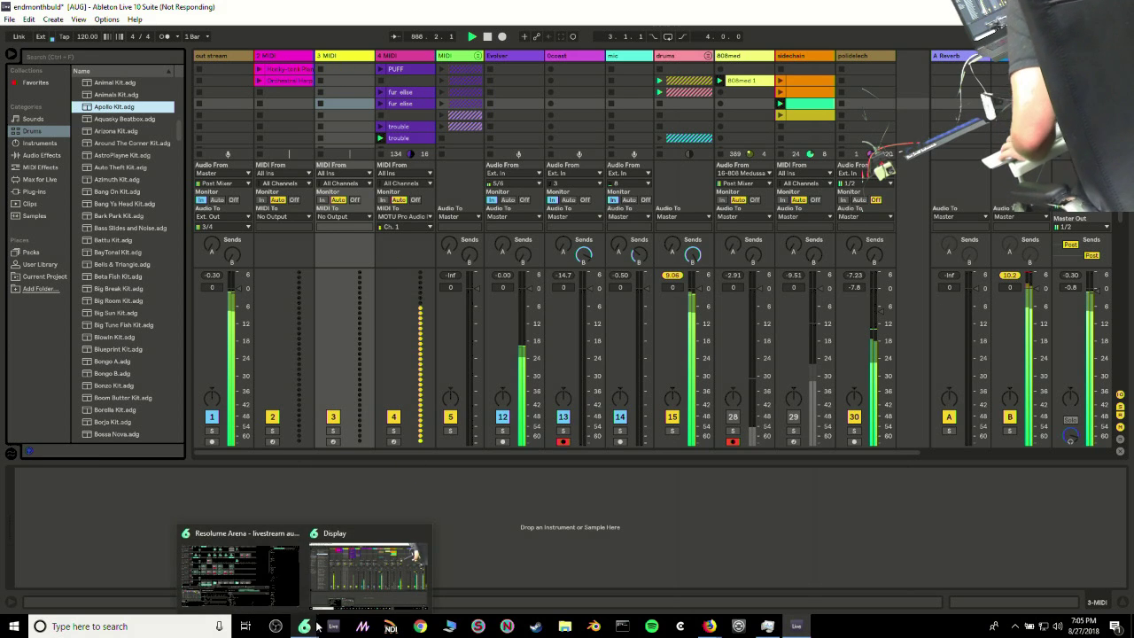
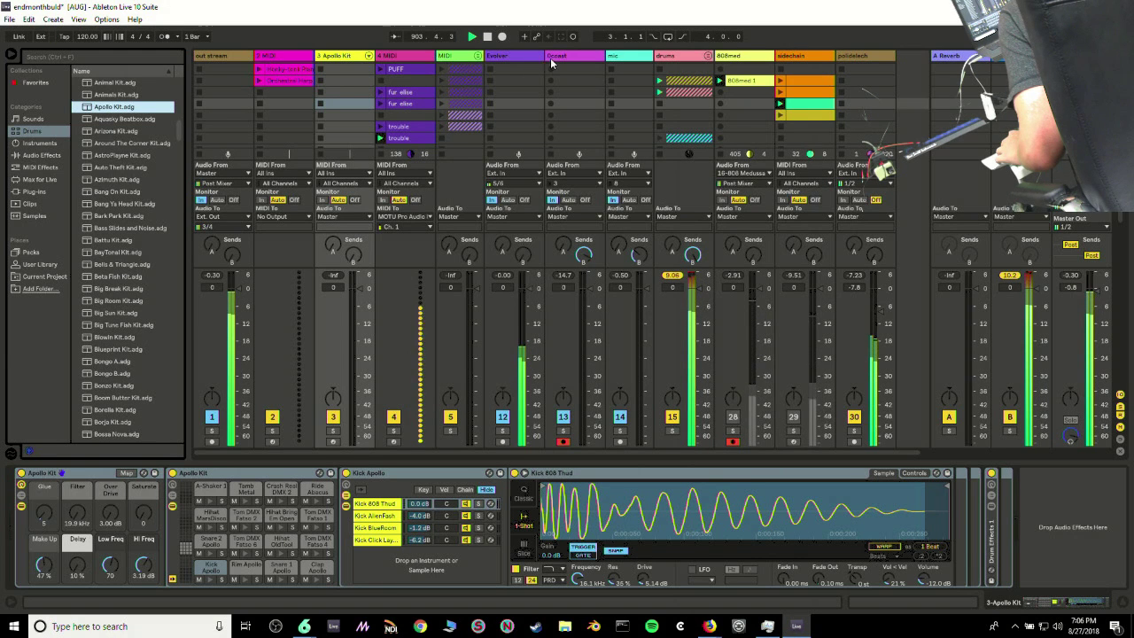
Create a clip on the Apollo Kit track with a Kick Apollo note at 1.1.1 and shorten its loop to one beat
double_click(337, 102)
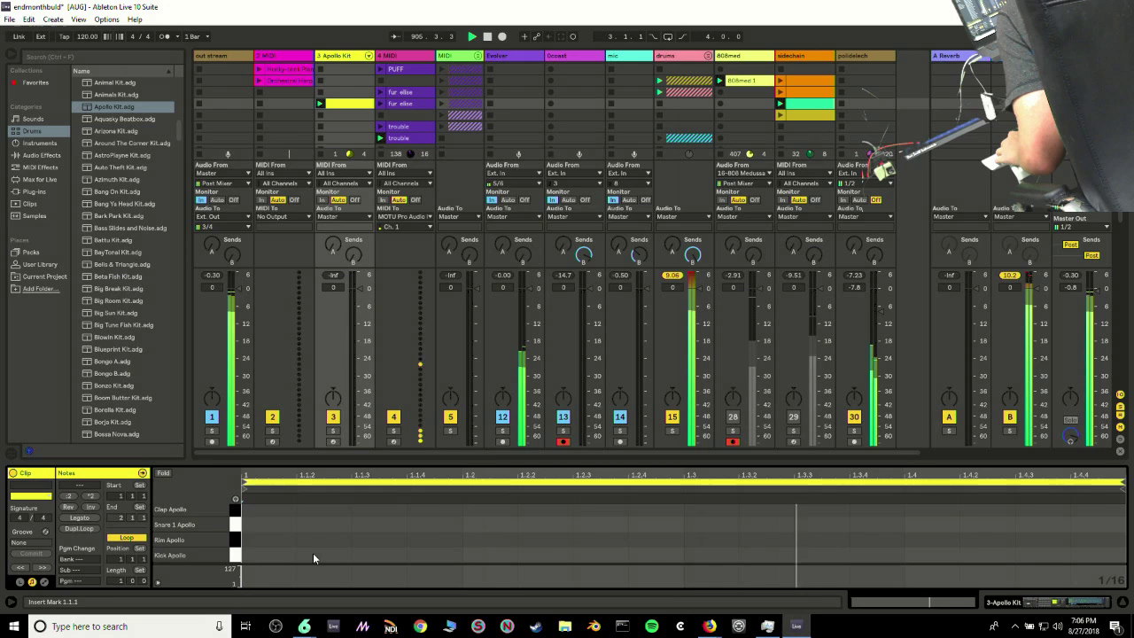
double_click(263, 552)
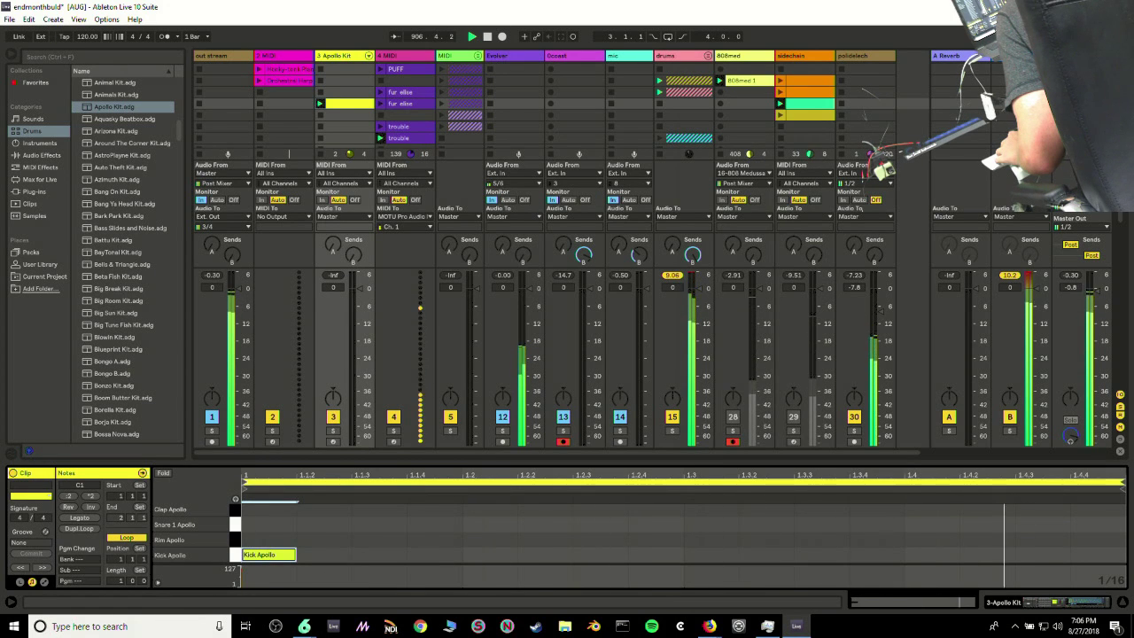
drag(1122, 481, 466, 488)
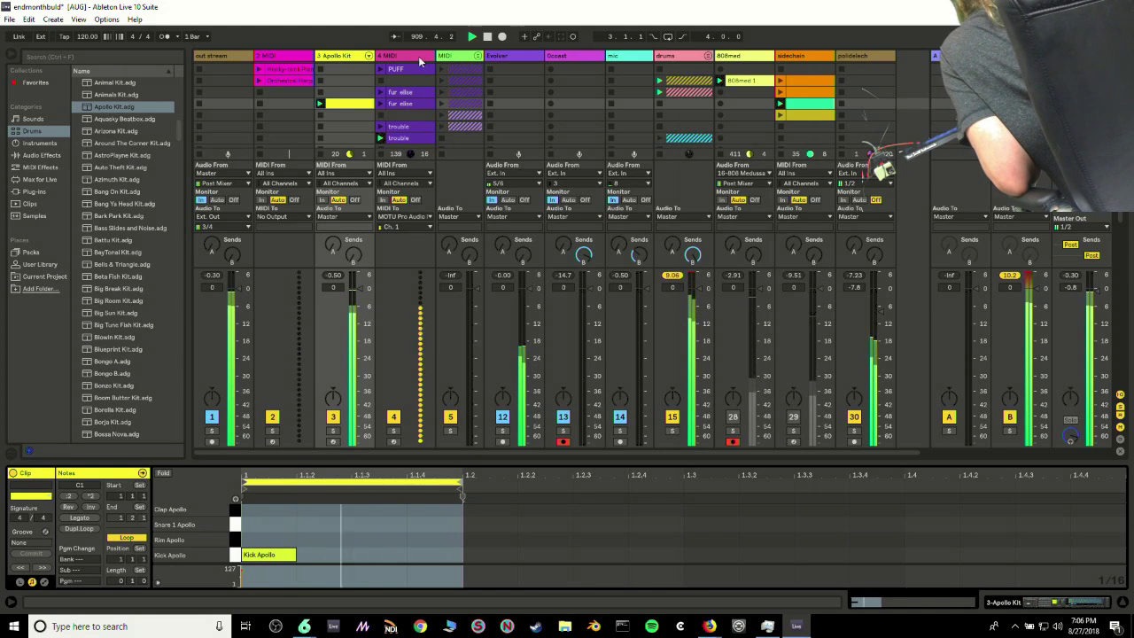
On the drums group's EQ Eight, sweep the low-pass down to 6.53 kHz with Q 0.53
click(674, 58)
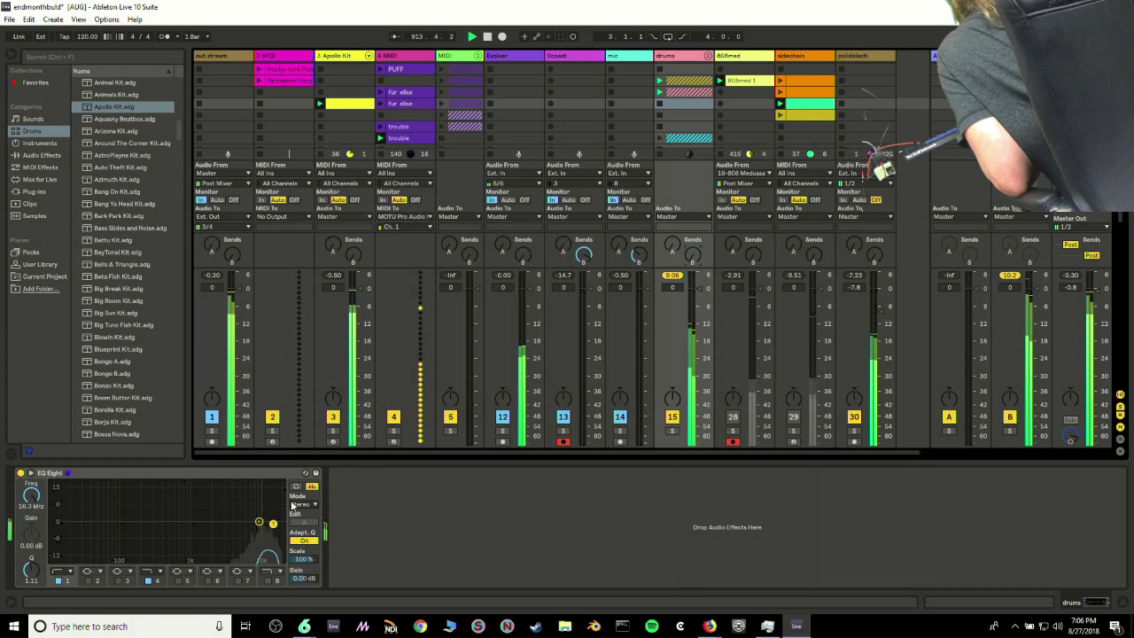
drag(271, 525, 246, 535)
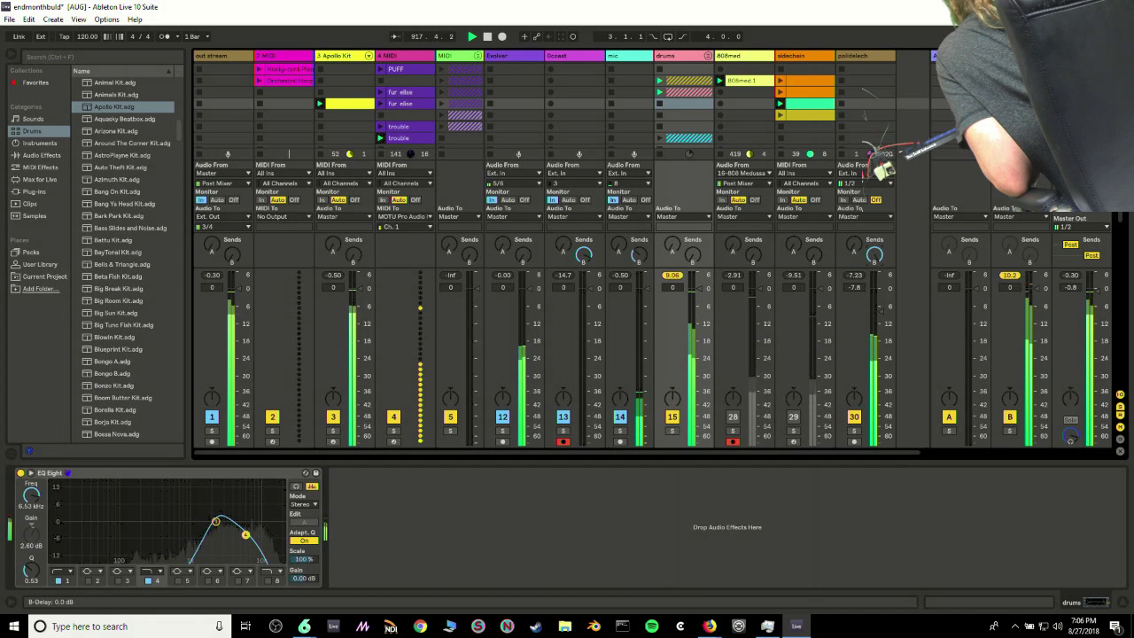
Set the B-Delay send of the last audio track, number 30, to 0 dB and deactivate the track
drag(874, 255, 874, 213)
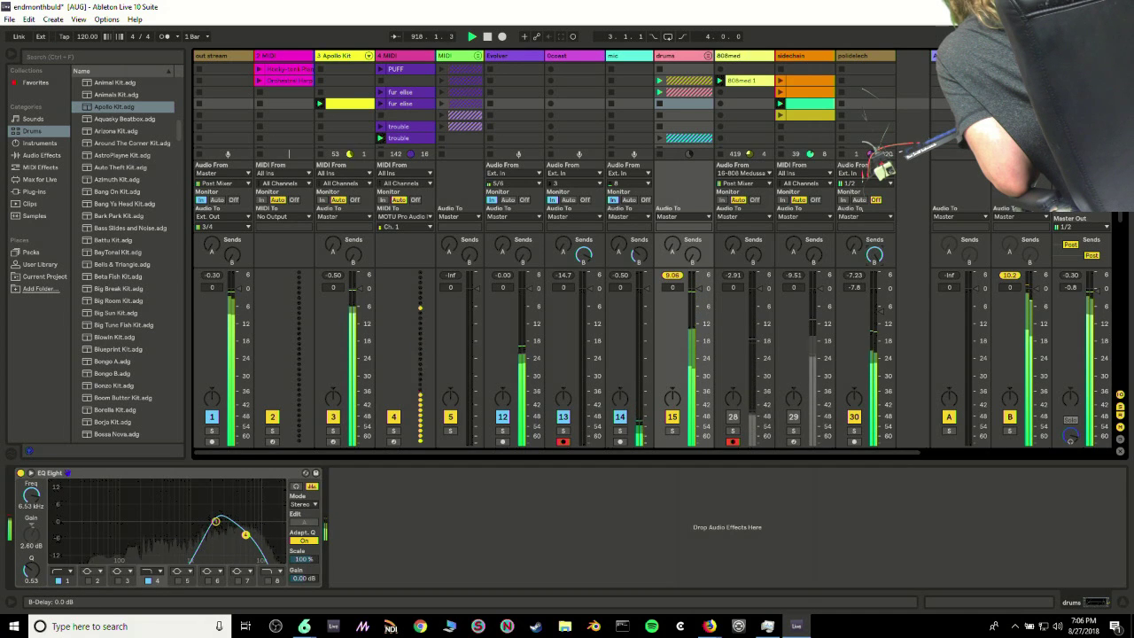
click(855, 416)
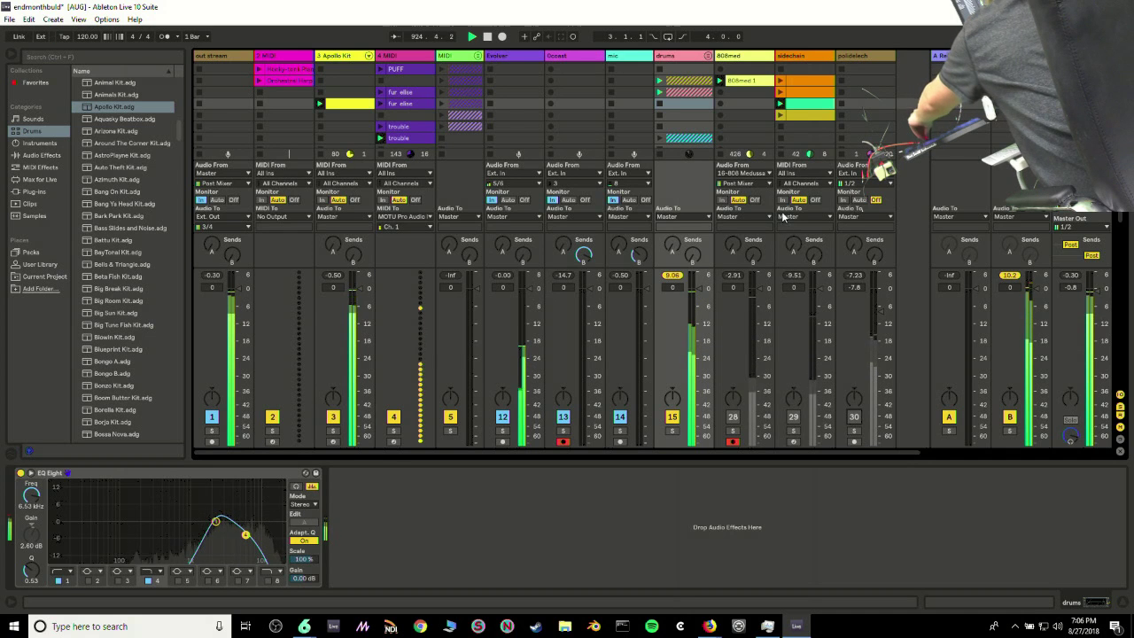
Launch the sidechain track's first orange clip and open its notes
click(804, 116)
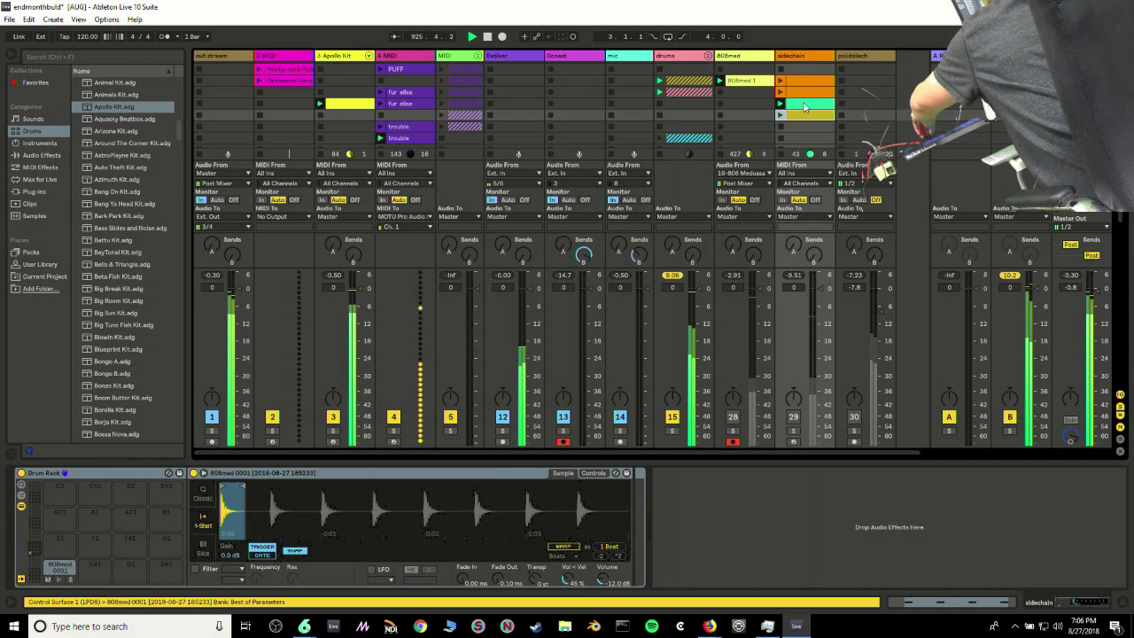
click(781, 81)
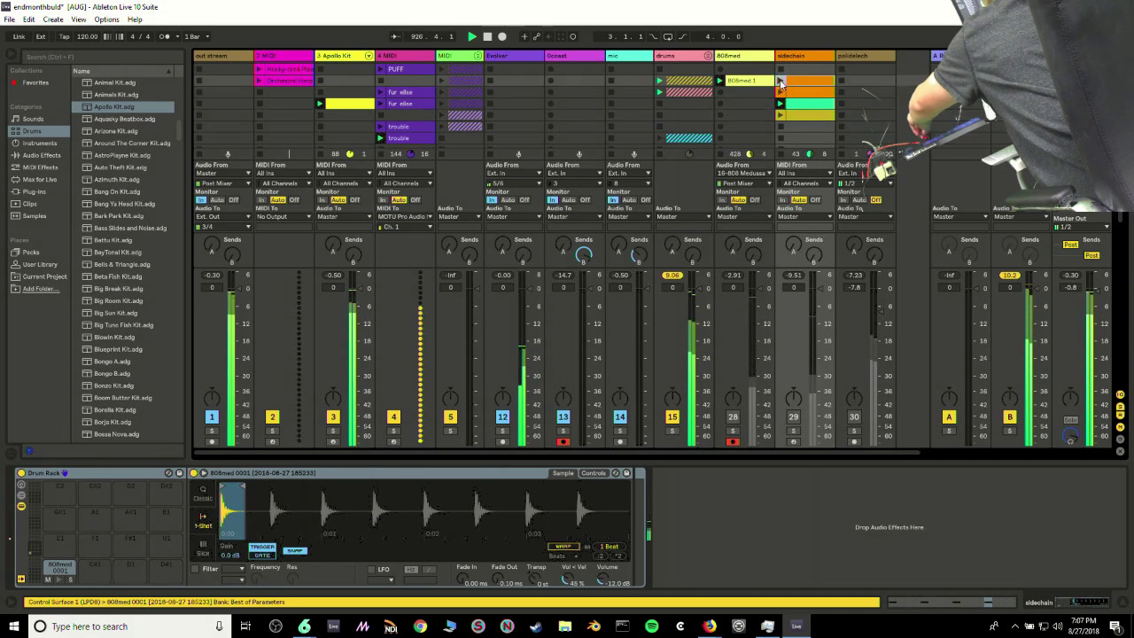
double_click(801, 80)
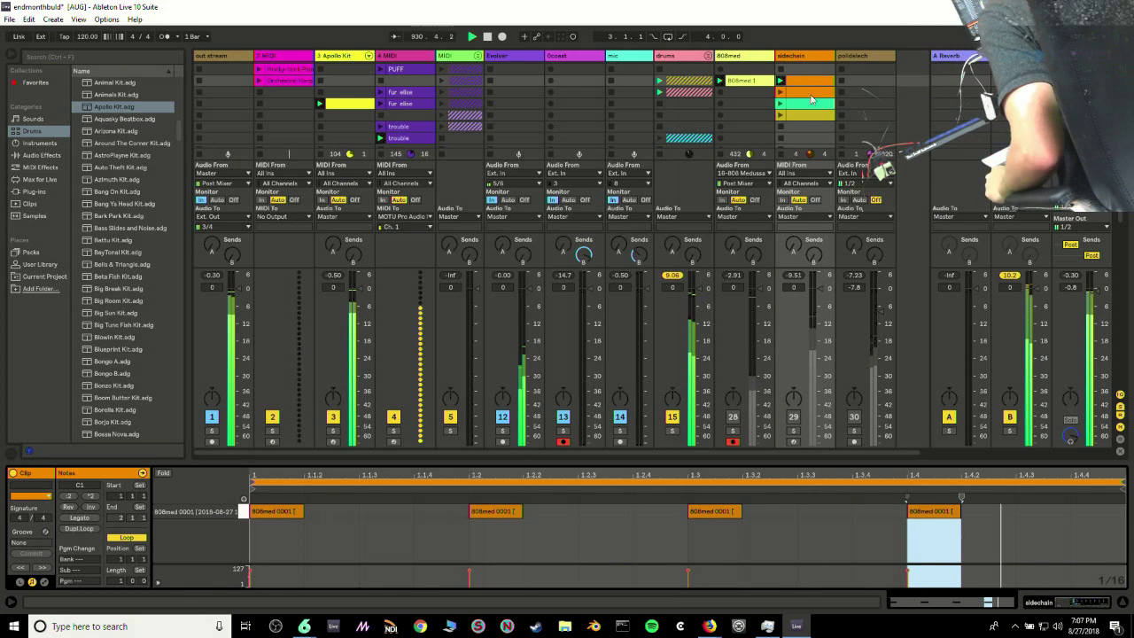
Set the Apollo Kit macros: Filter 320 Hz, Glue 50, Over Drive 9.61 dB, Saturate 14, Make Up 51% and Low Freq 62
click(365, 84)
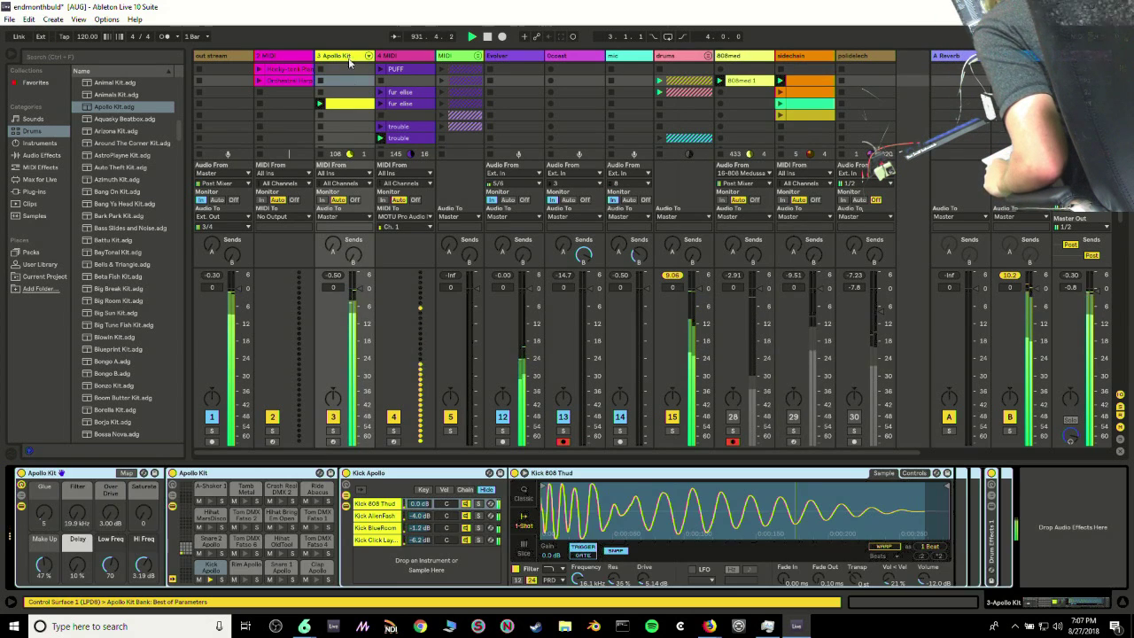
drag(76, 514, 76, 551)
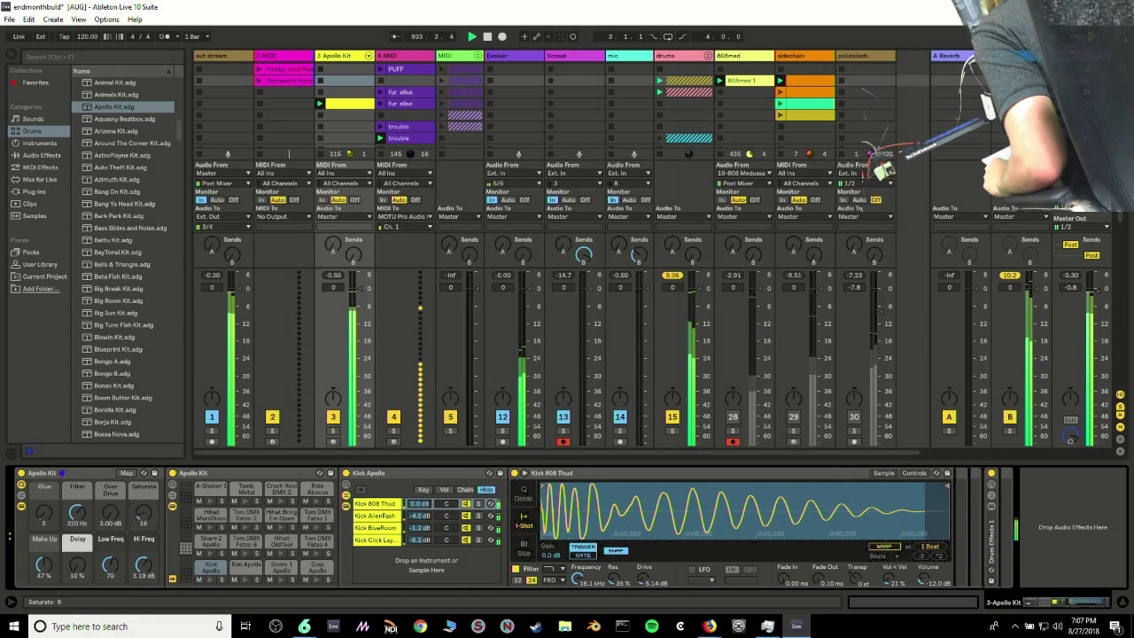
drag(42, 519, 42, 500)
drag(138, 516, 138, 521)
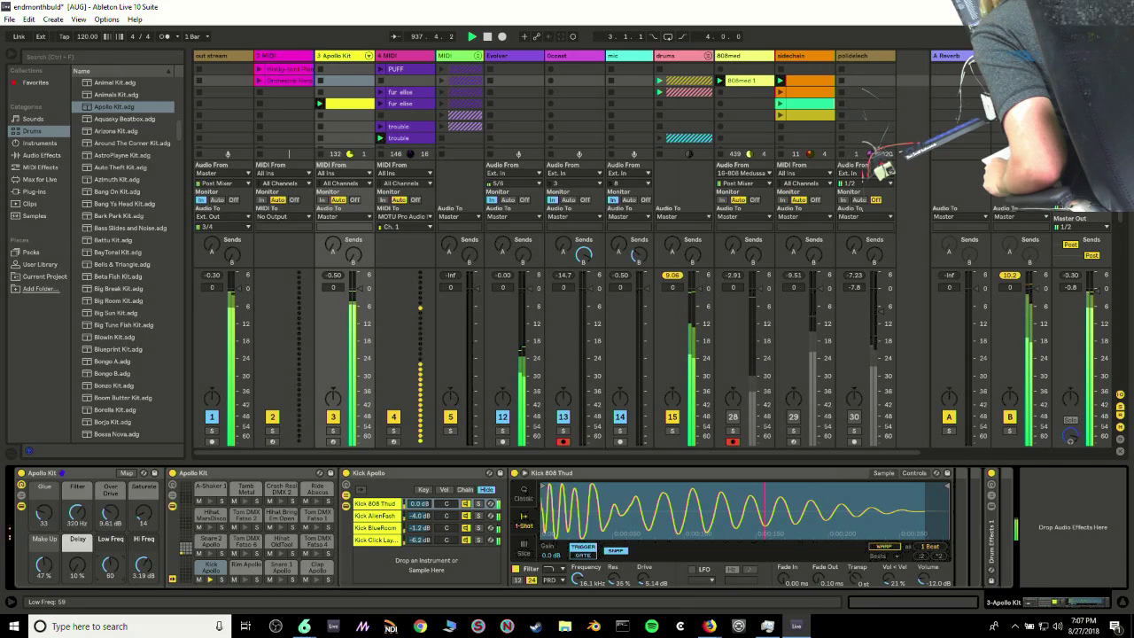
drag(111, 565, 43, 552)
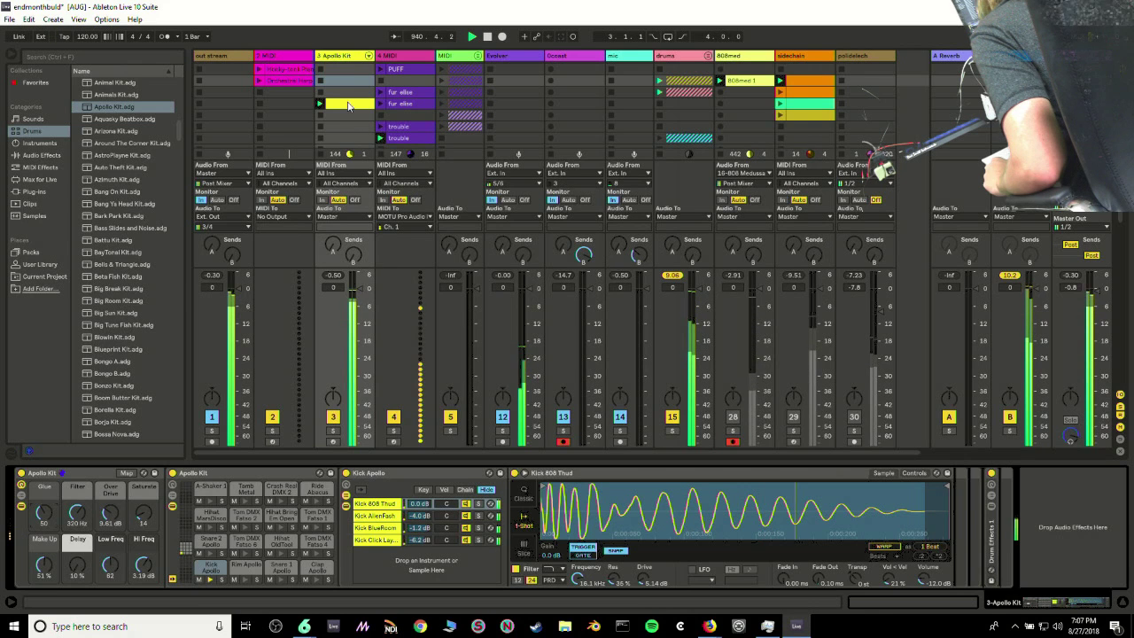
Shorten the Apollo Kit clip's loop to two sixteenth notes and return to the track's devices
double_click(348, 105)
drag(462, 488, 363, 497)
double_click(353, 54)
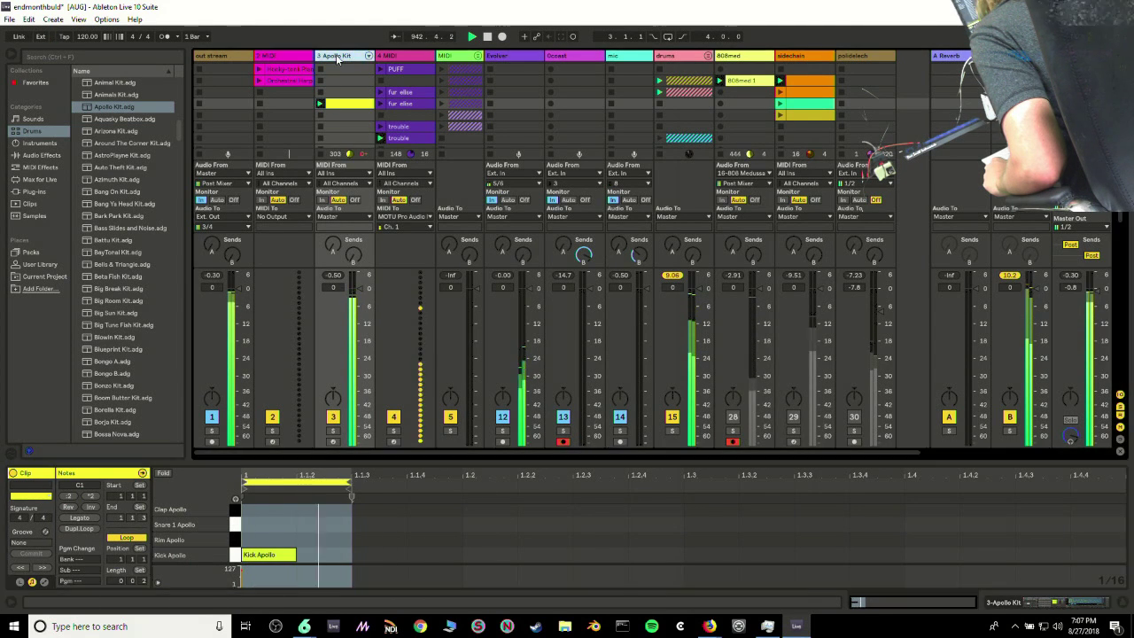
Show the Kick Apollo pad's chains and extend the Apollo Kit clip's loop to two beats
double_click(210, 569)
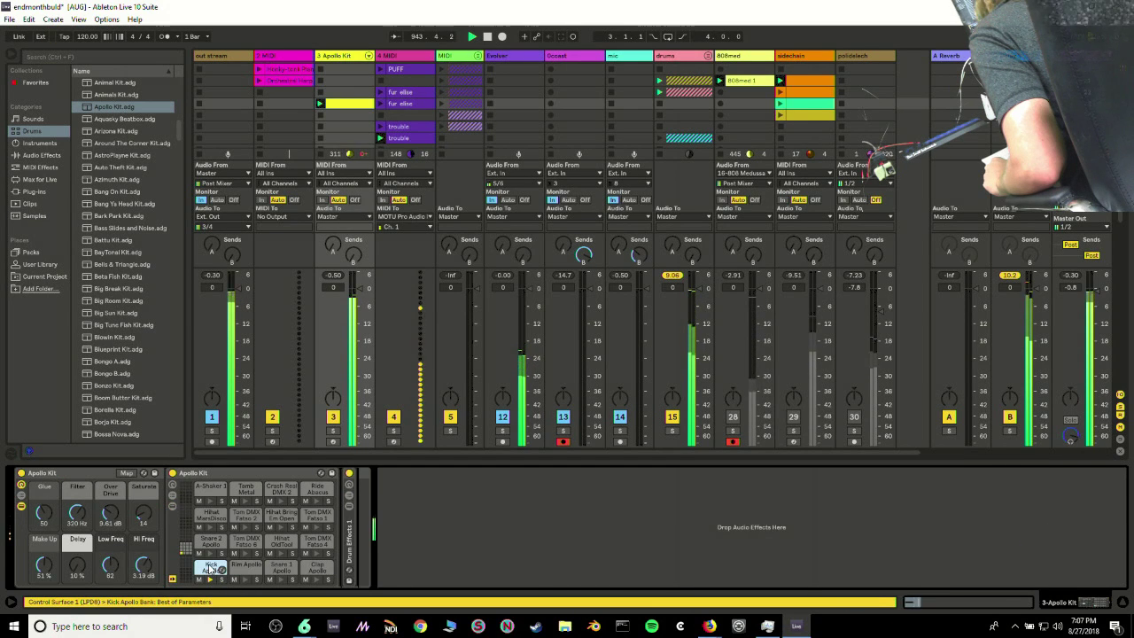
click(212, 568)
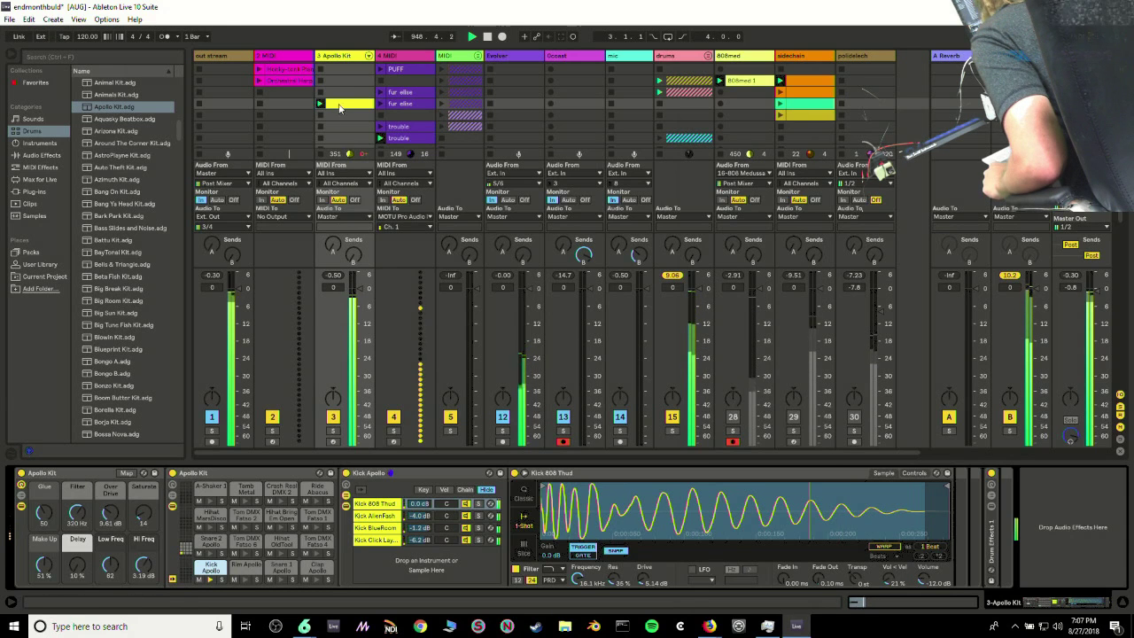
key(shift+Tab)
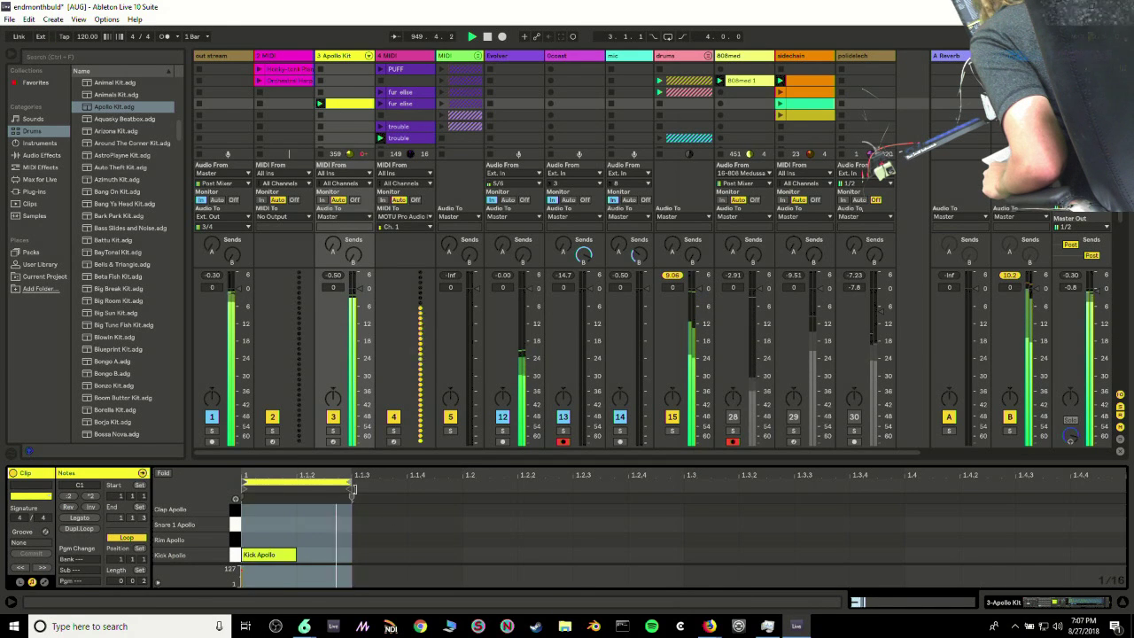
drag(351, 495, 679, 493)
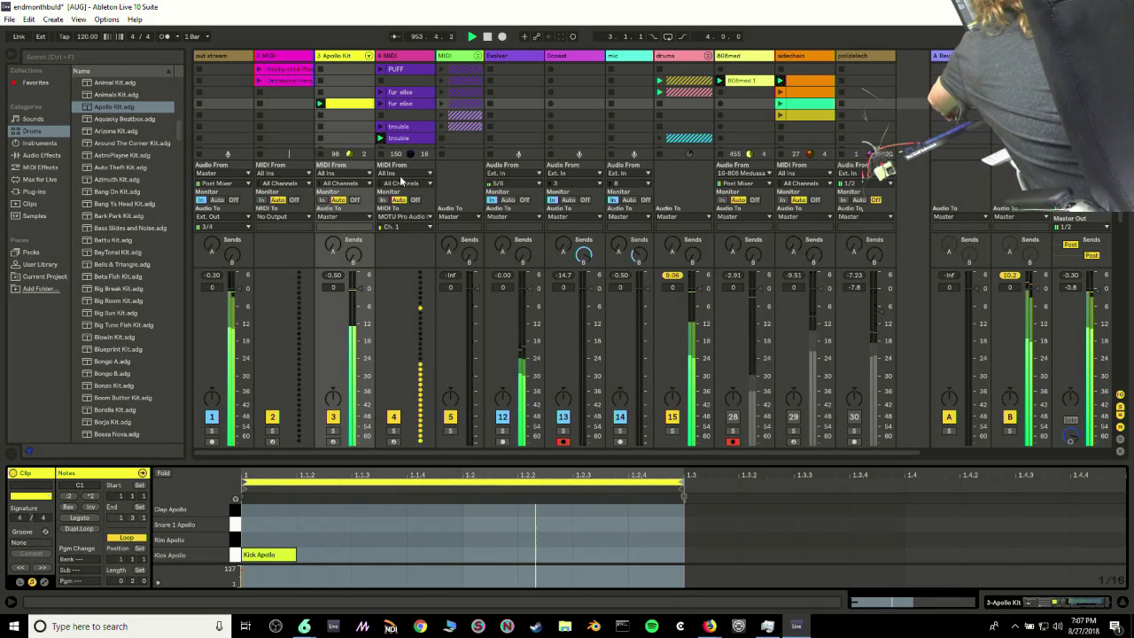
Launch the second fur elise clip on the 4 MIDI track
click(386, 105)
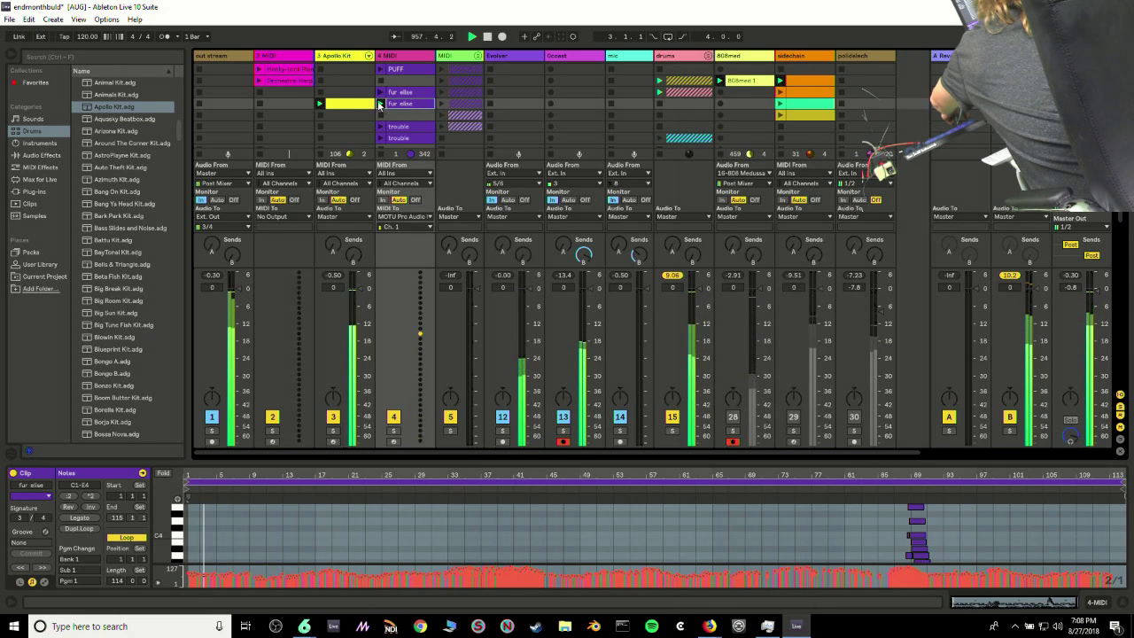
scroll(419, 117, down, 1)
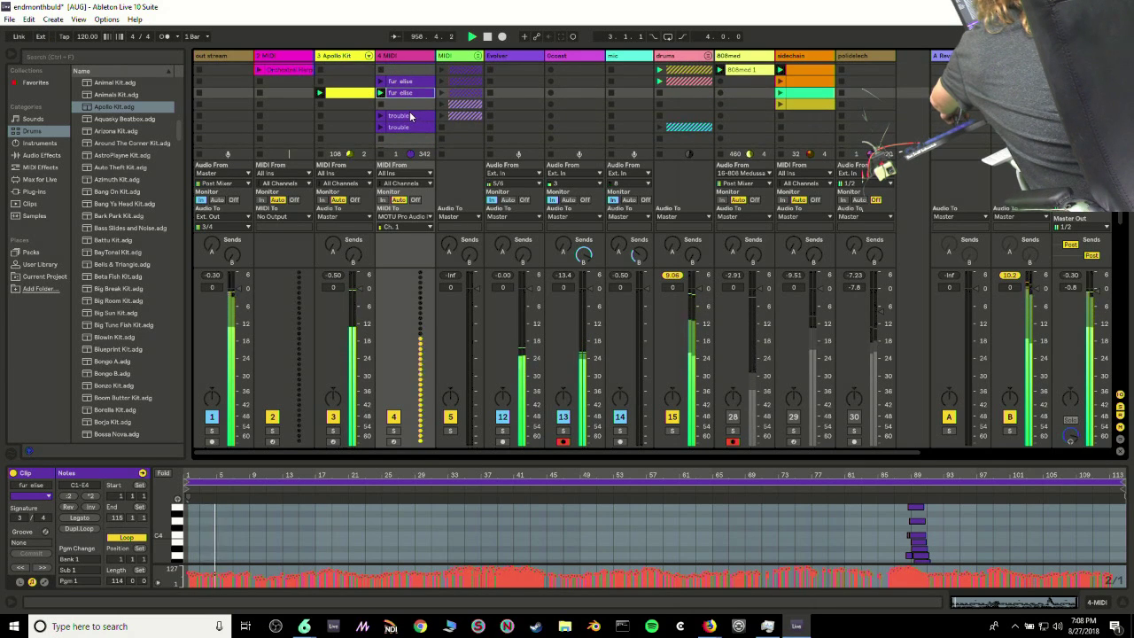
Open the Kick Apollo pad's chains and examine its Kick AlienFash, Kick BlueRoom and Kick 808 Thud layers
click(347, 93)
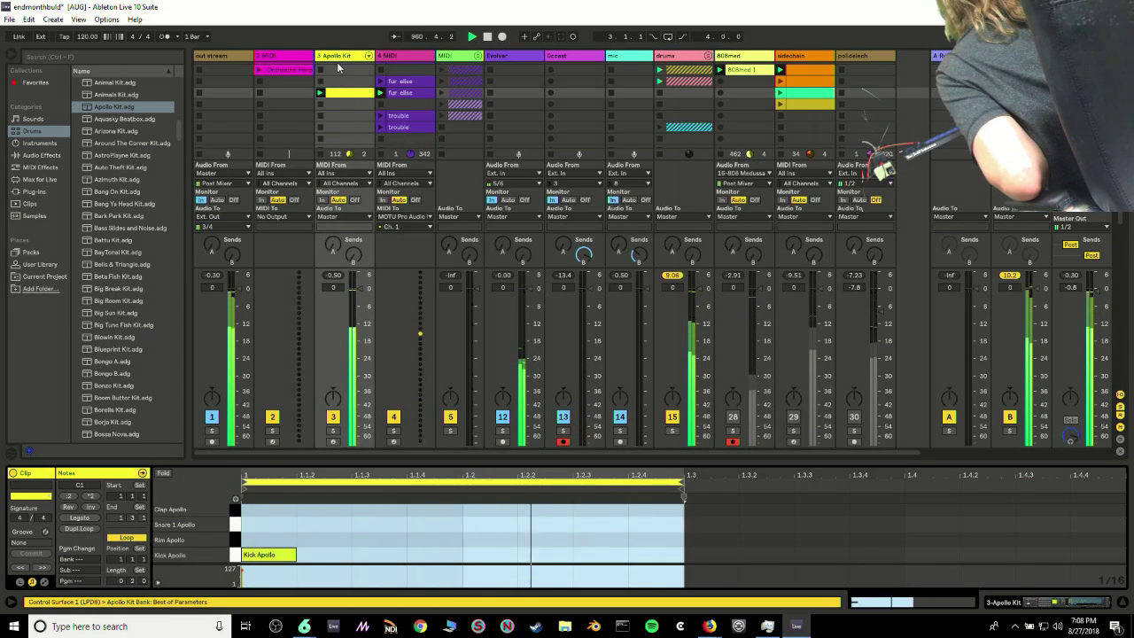
click(336, 57)
click(214, 568)
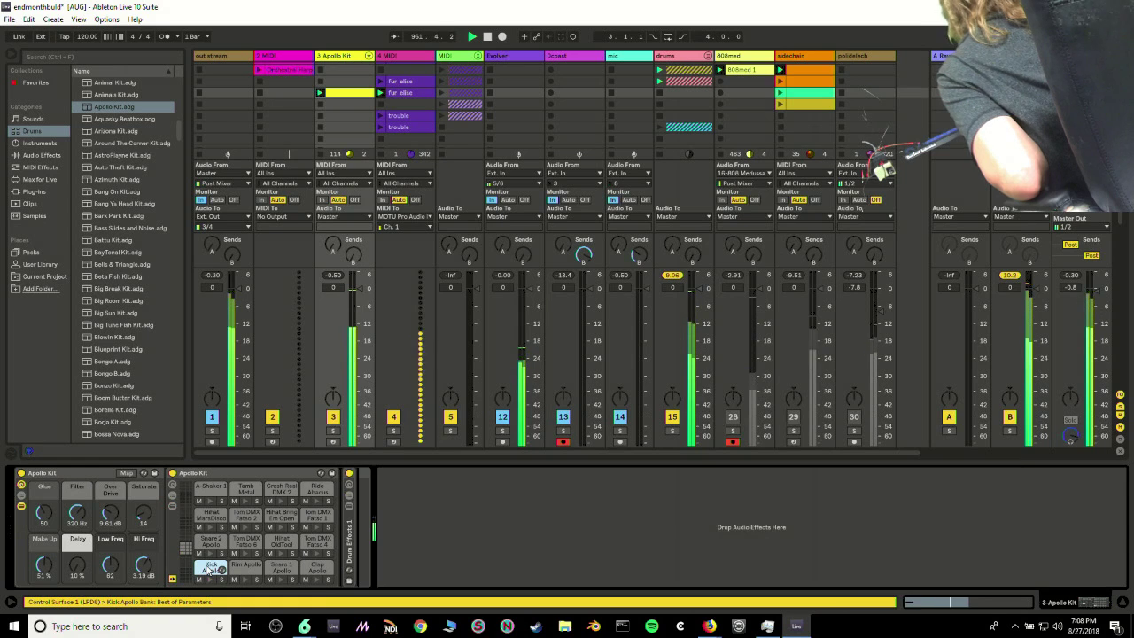
double_click(209, 569)
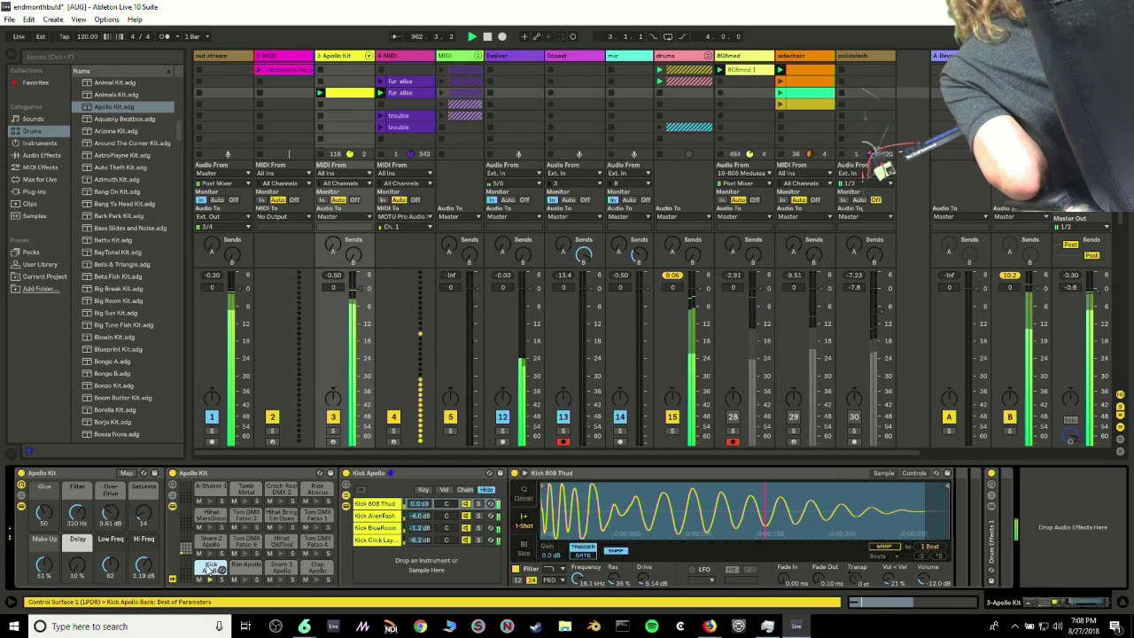
click(376, 504)
click(403, 518)
click(391, 528)
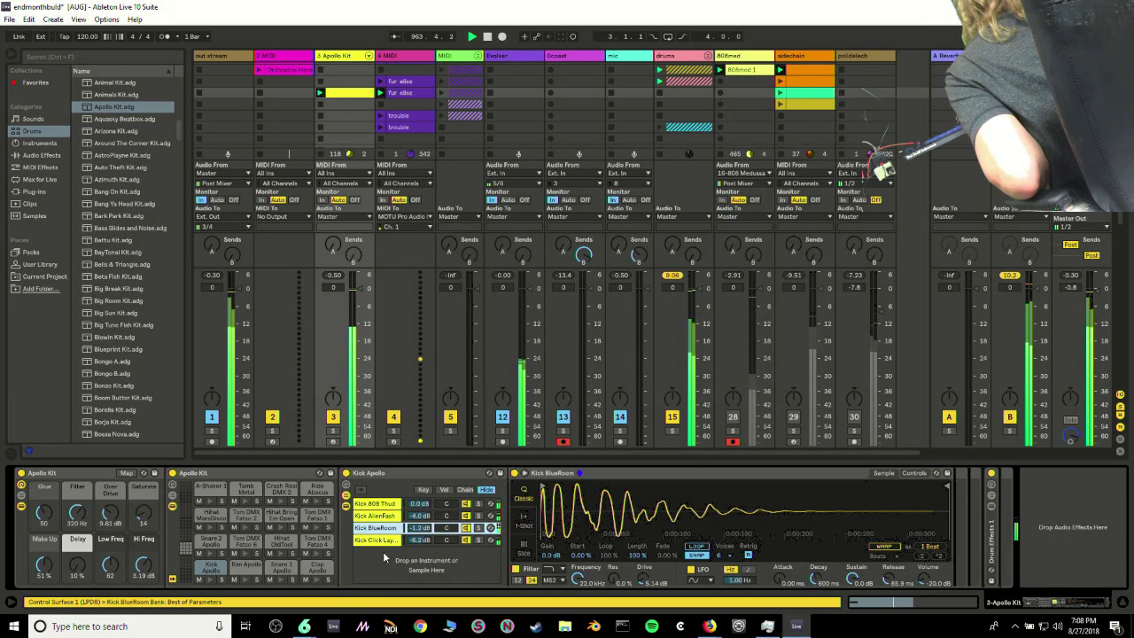
click(373, 504)
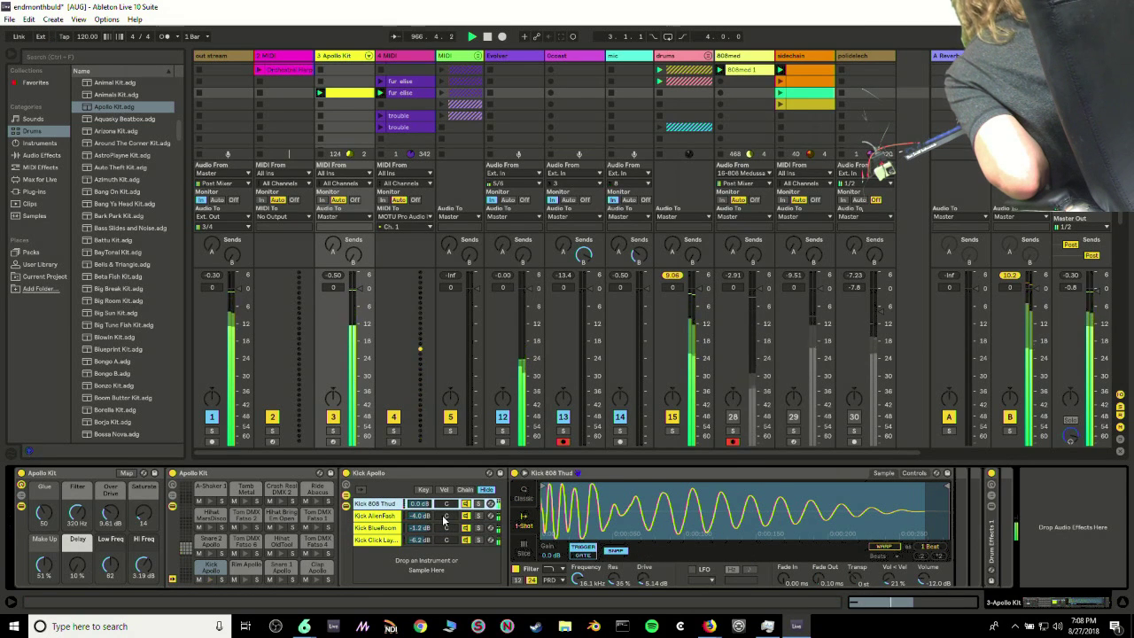
Add an Auto Filter after the Apollo Kit and make it a band-pass at about 191 Hz with 36% resonance
click(207, 567)
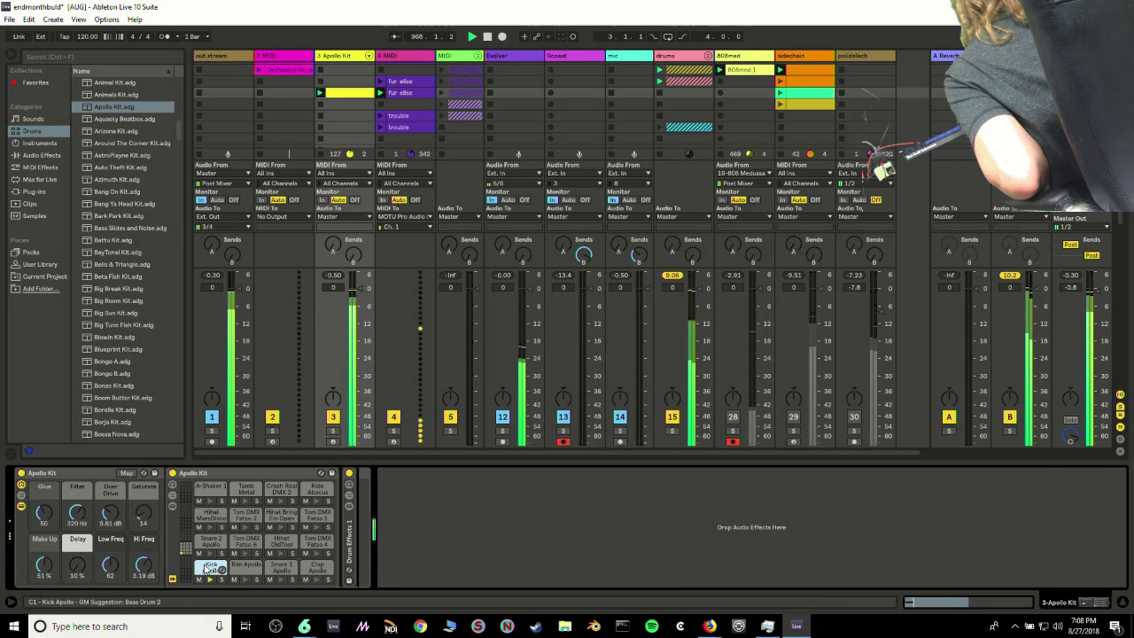
click(41, 155)
scroll(114, 143, up, 3)
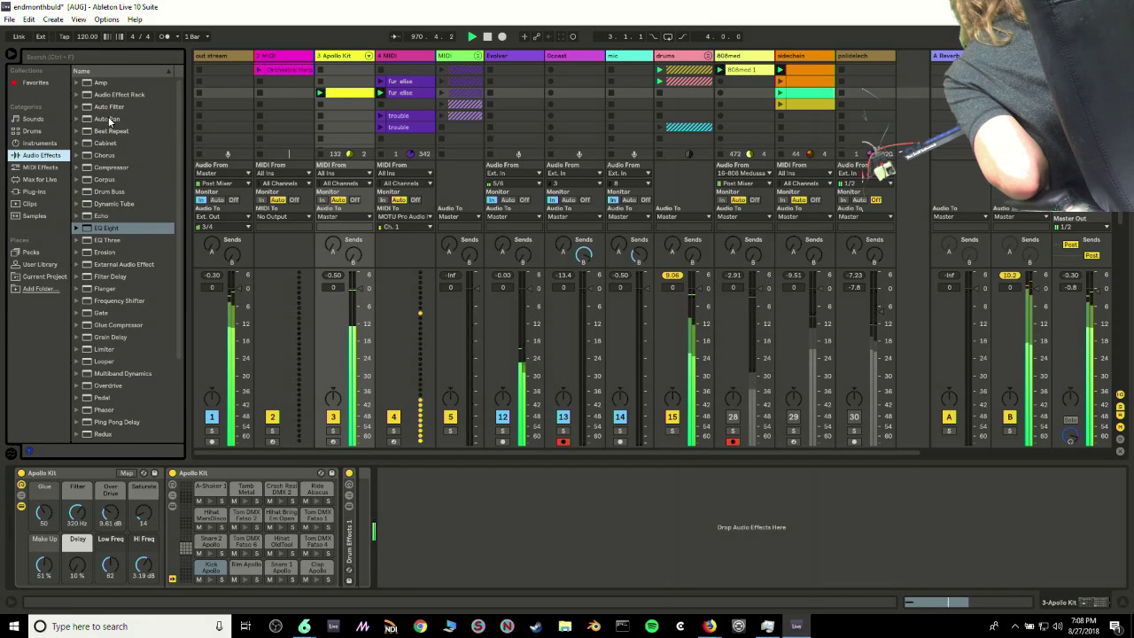
click(109, 108)
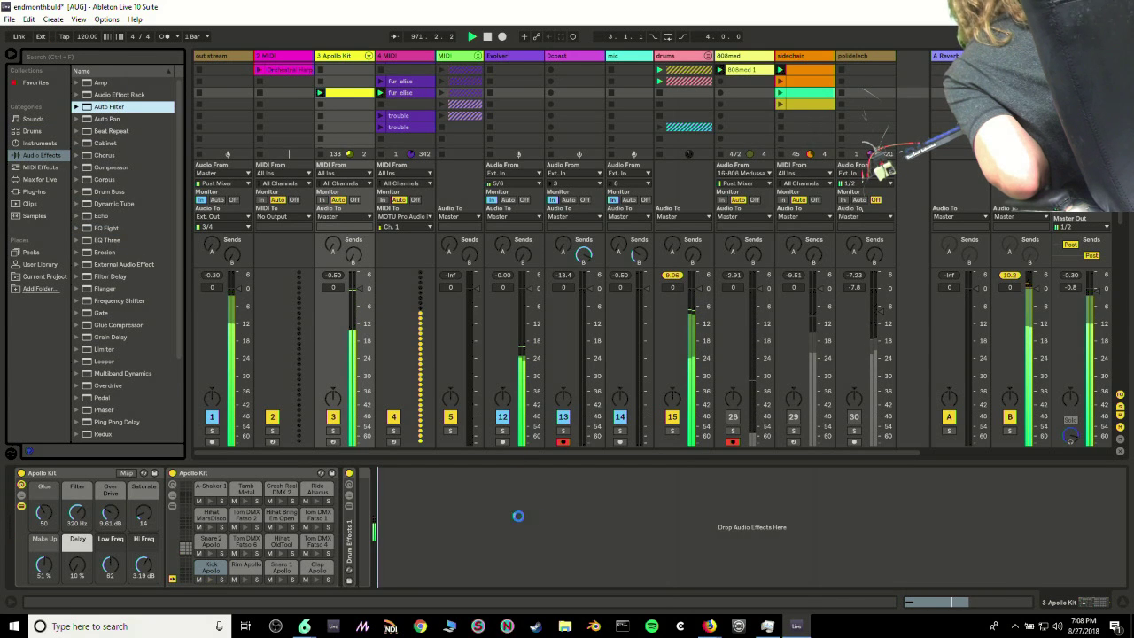
drag(499, 526, 465, 536)
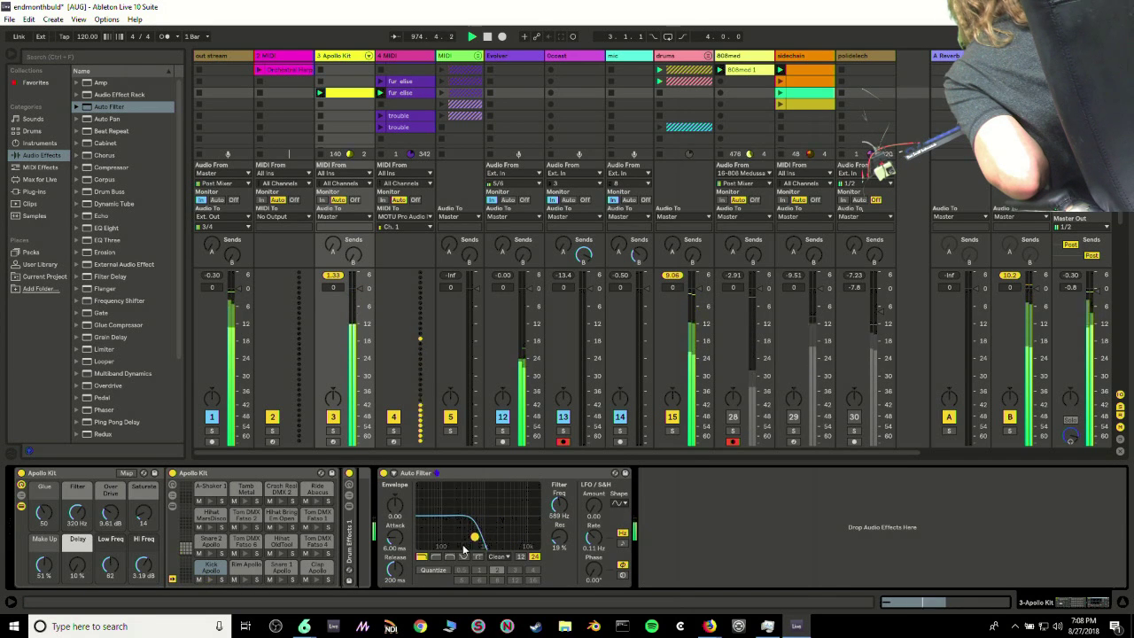
click(452, 557)
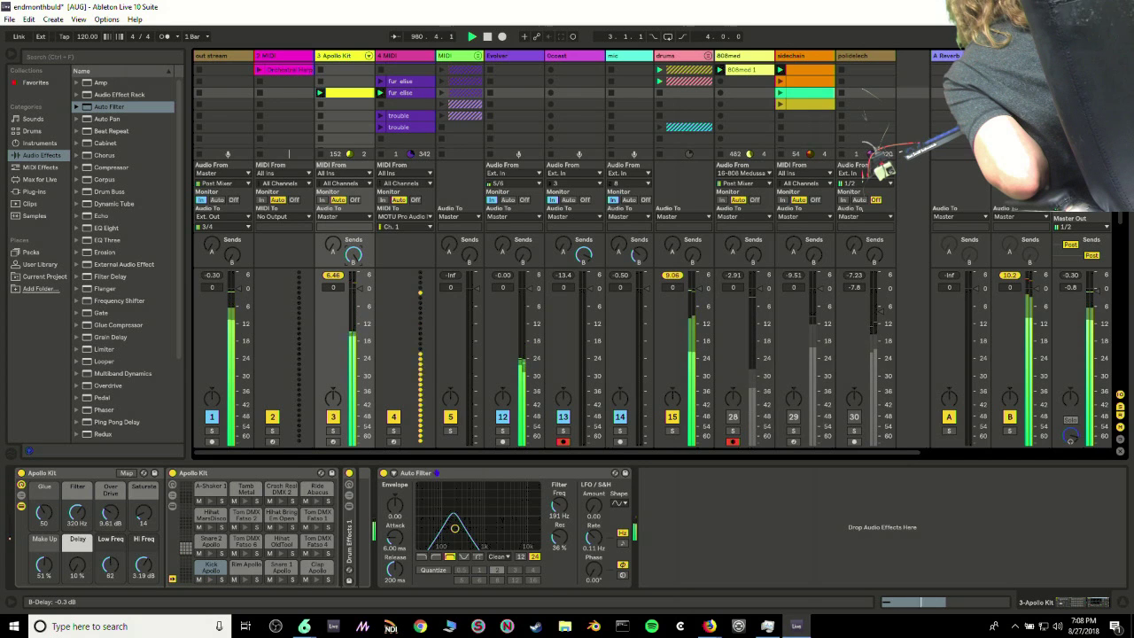
Raise the Apollo Kit track's send B to about -0.3 dB and set the Auto Filter's LFO amount to 12.4
drag(358, 256, 358, 260)
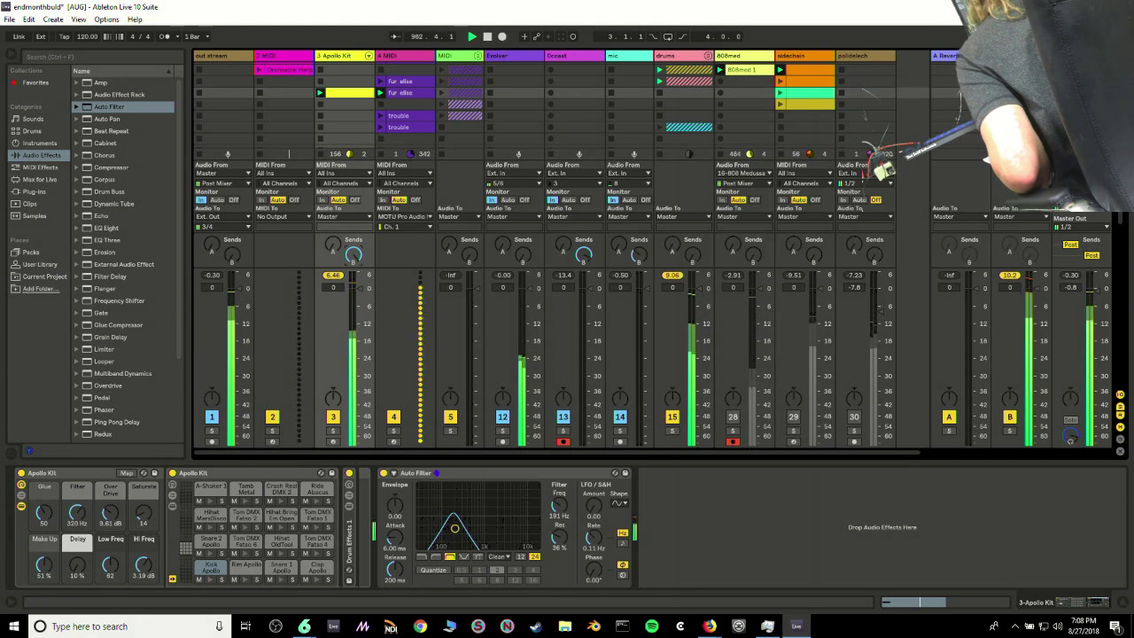
drag(594, 506, 594, 479)
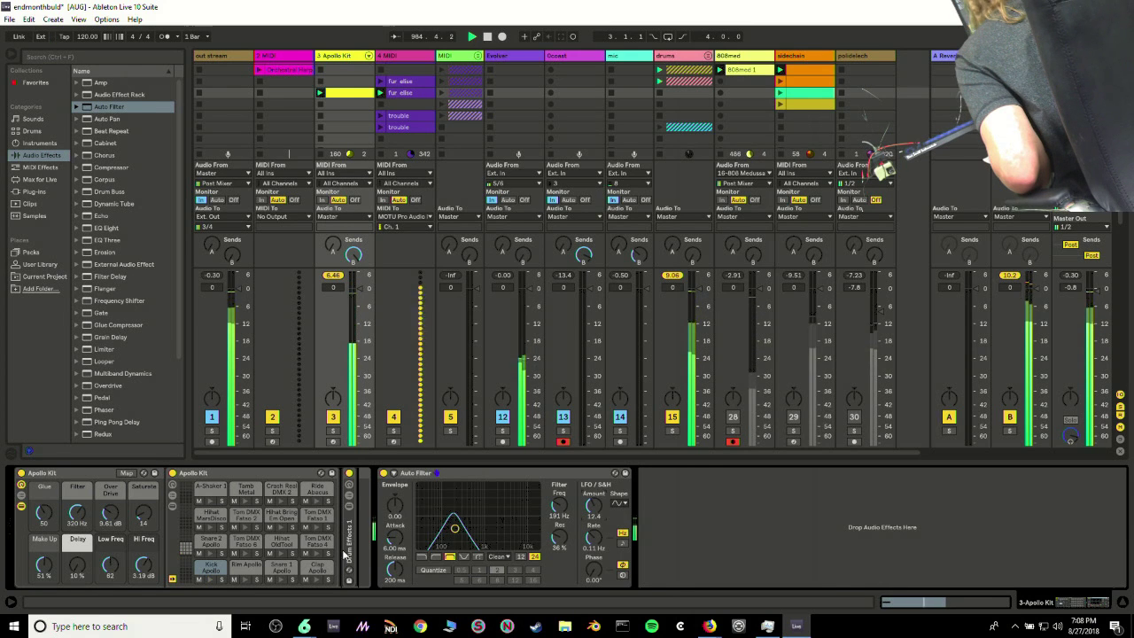
Reopen the Kick Apollo pad's chains and review its Kick 808 Thud sampler together with the rest of the device chain
click(212, 570)
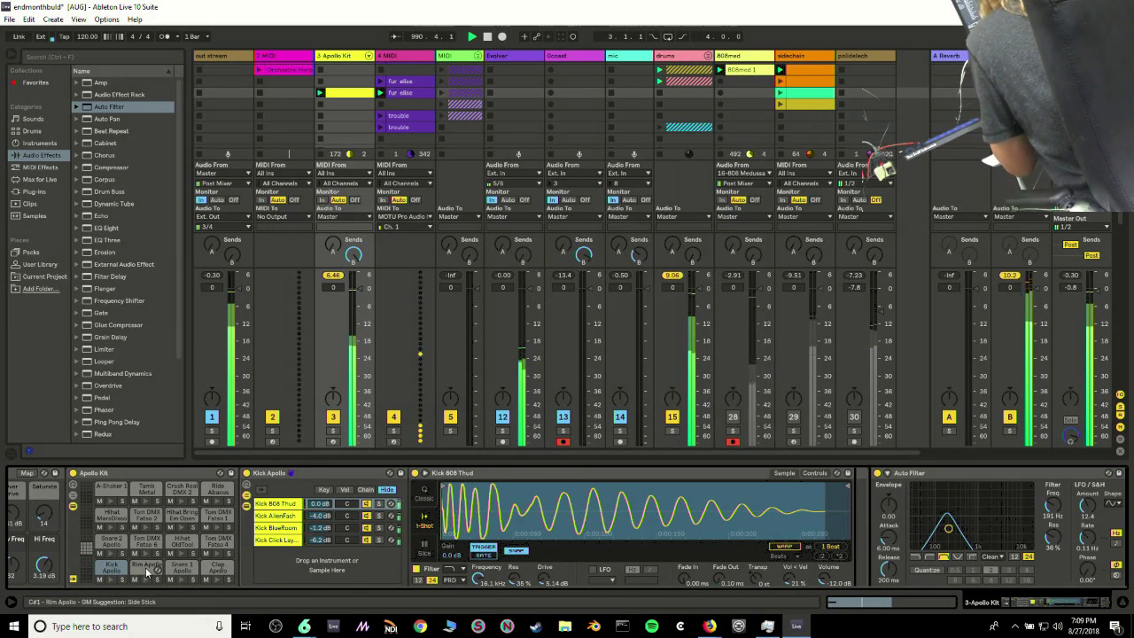
click(149, 570)
click(112, 570)
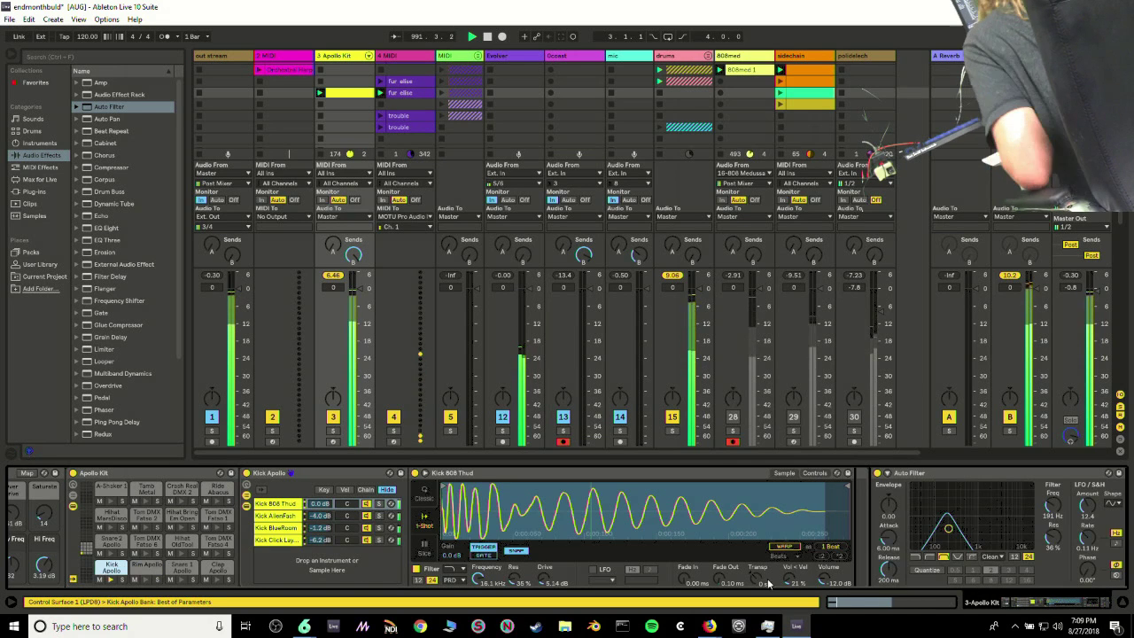
click(1007, 604)
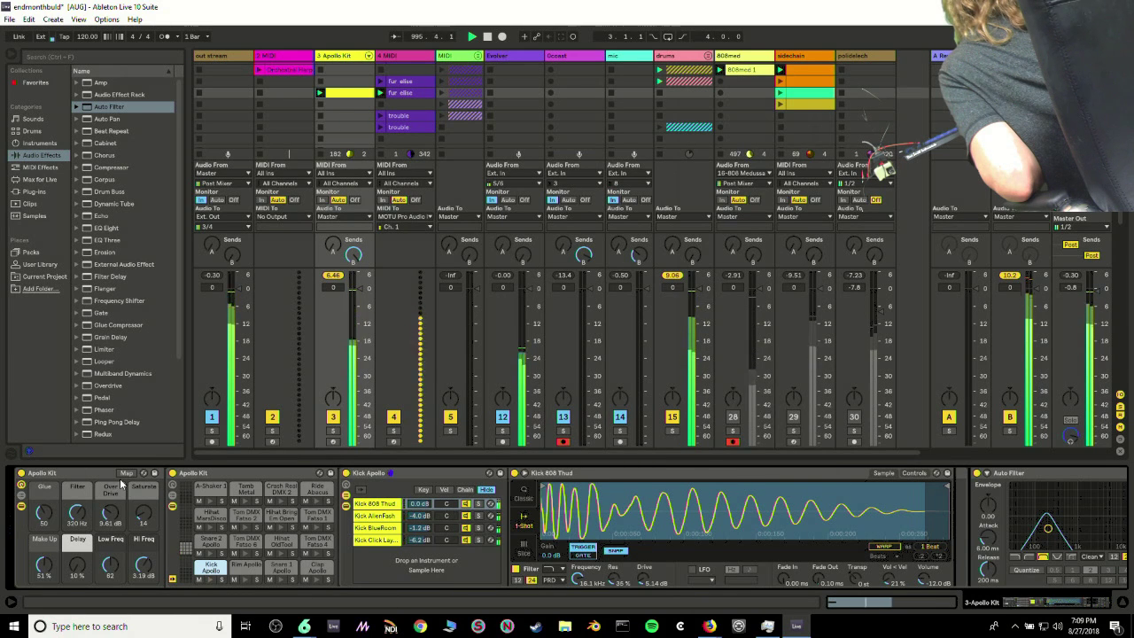
Insert a new MIDI track after the 2 MIDI track and load the Bang On Kit drum rack onto it
click(35, 131)
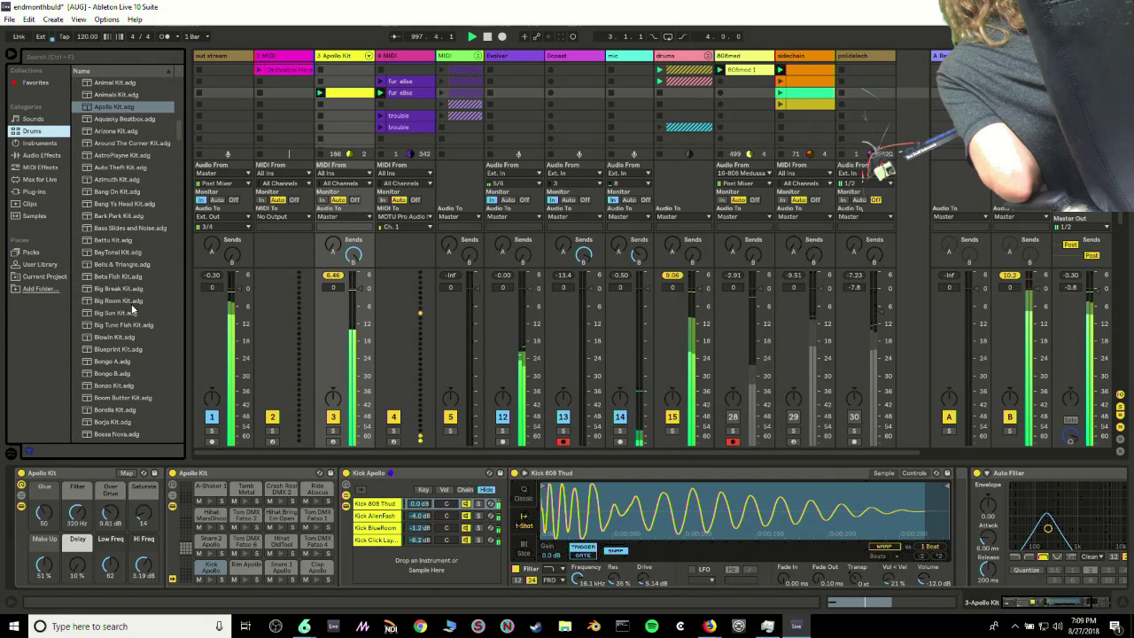
click(272, 56)
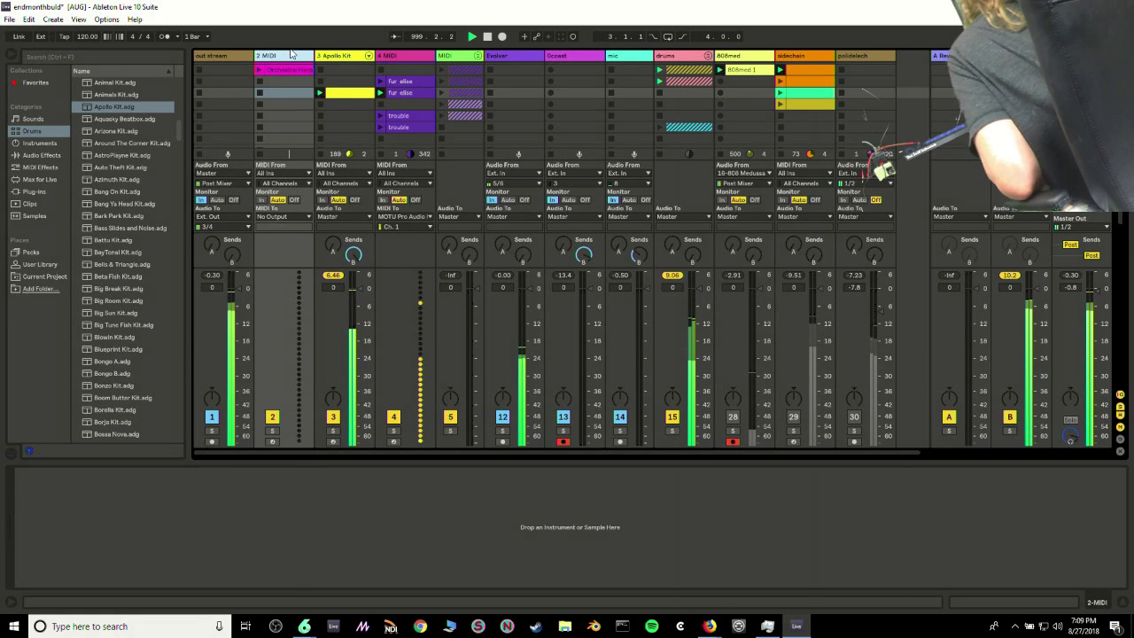
key(ctrl+shift+t)
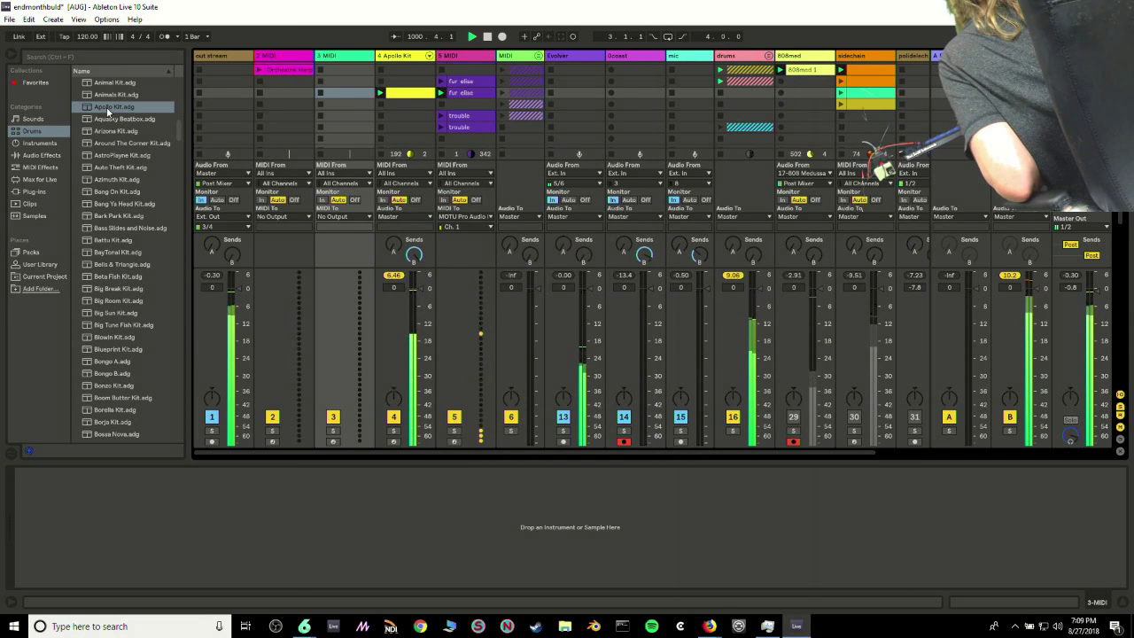
click(117, 192)
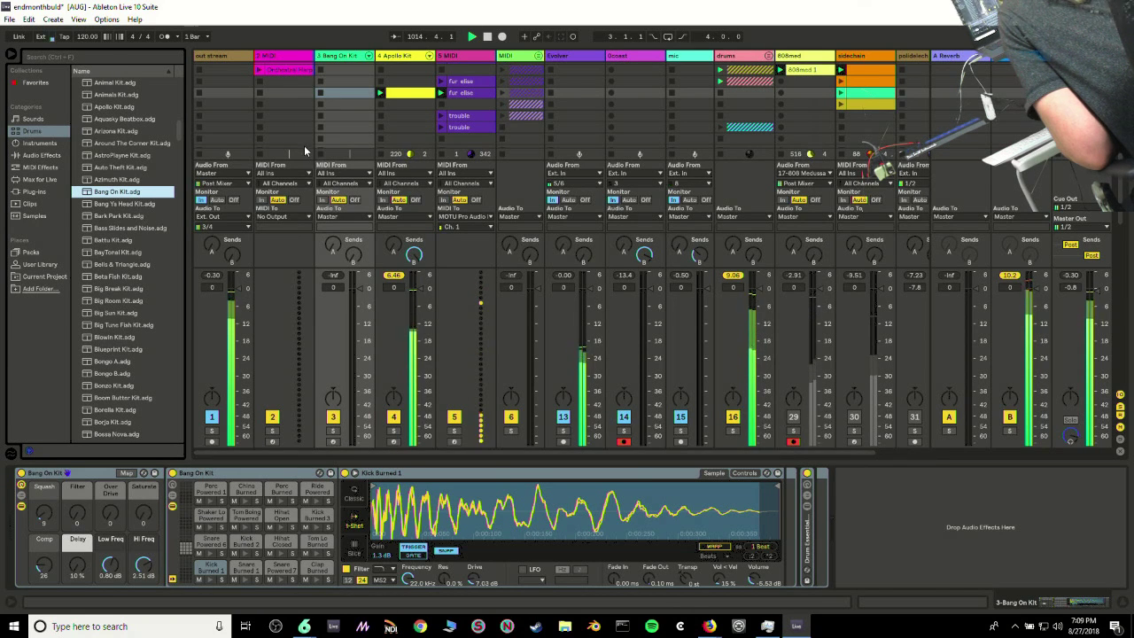
Create a one-bar clip on the Bang On Kit track and place Kick Burned 1 notes on all four beats
double_click(329, 92)
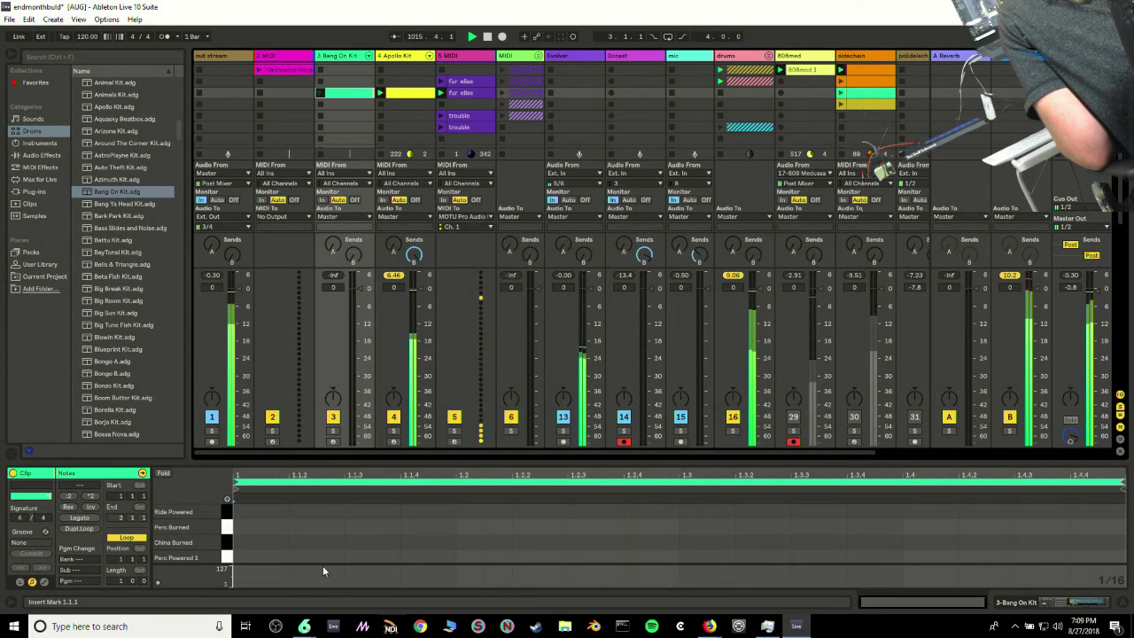
drag(319, 454, 318, 371)
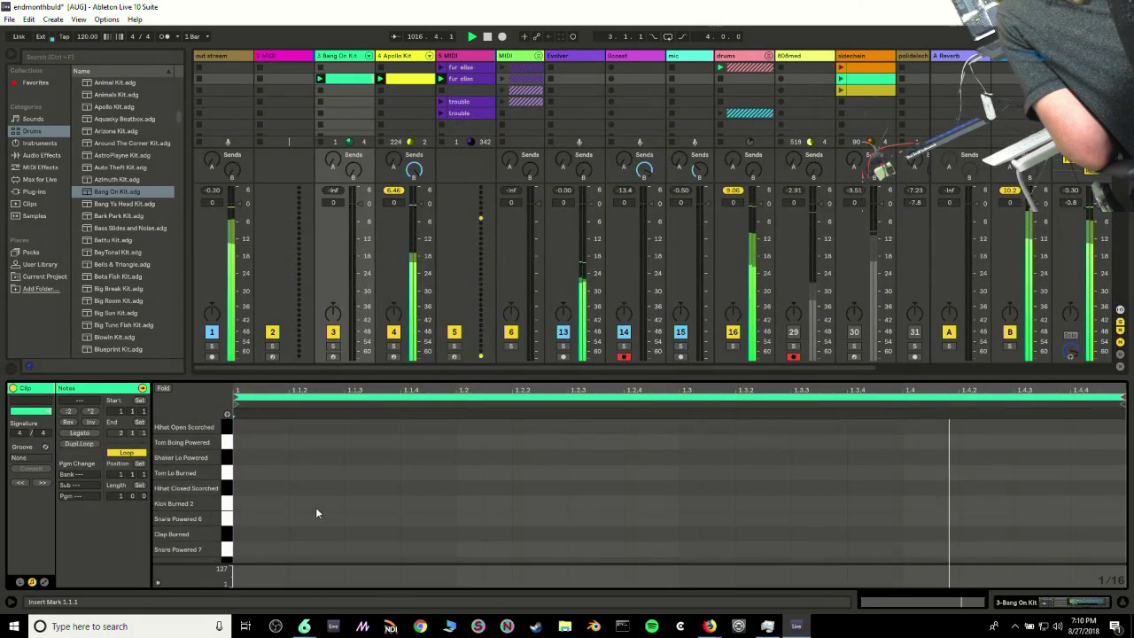
scroll(276, 542, down, 2)
double_click(257, 555)
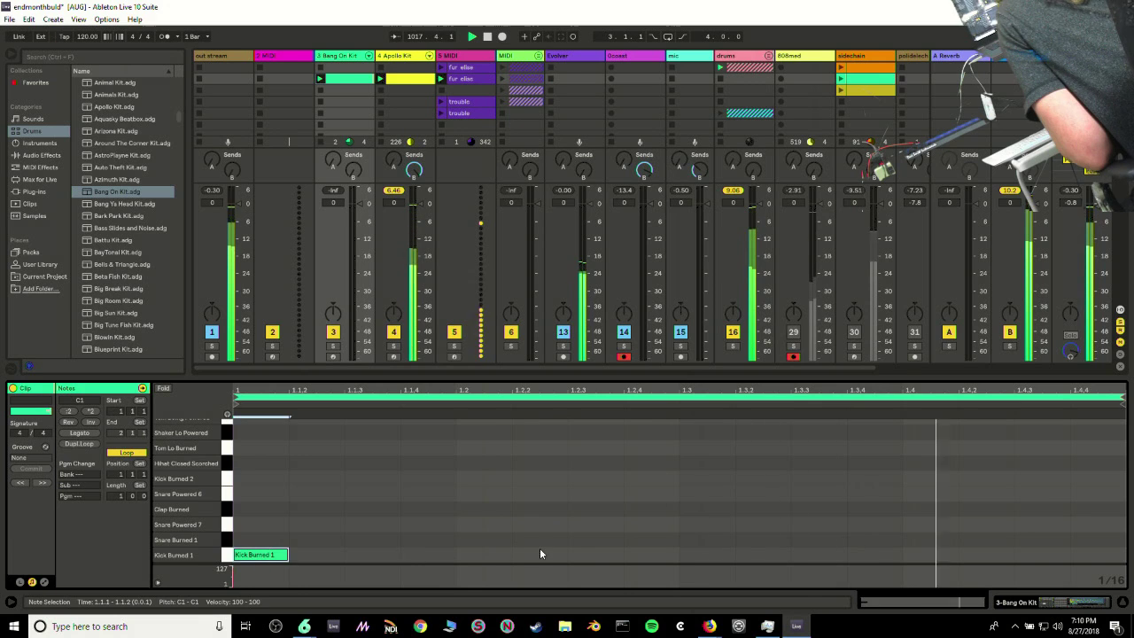
double_click(485, 555)
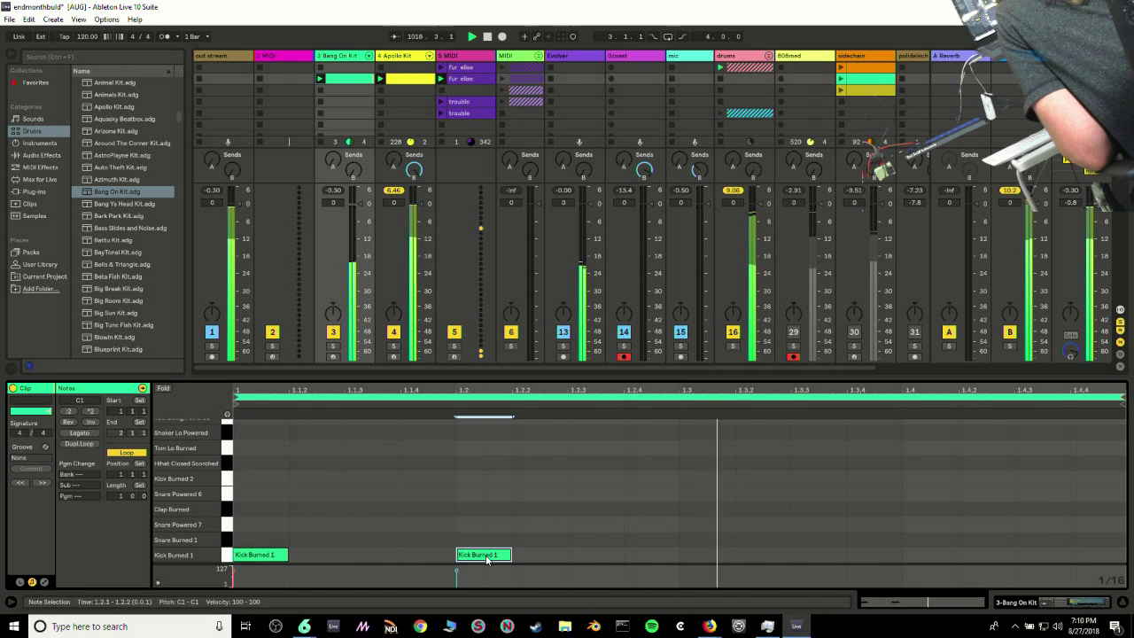
double_click(683, 555)
double_click(930, 555)
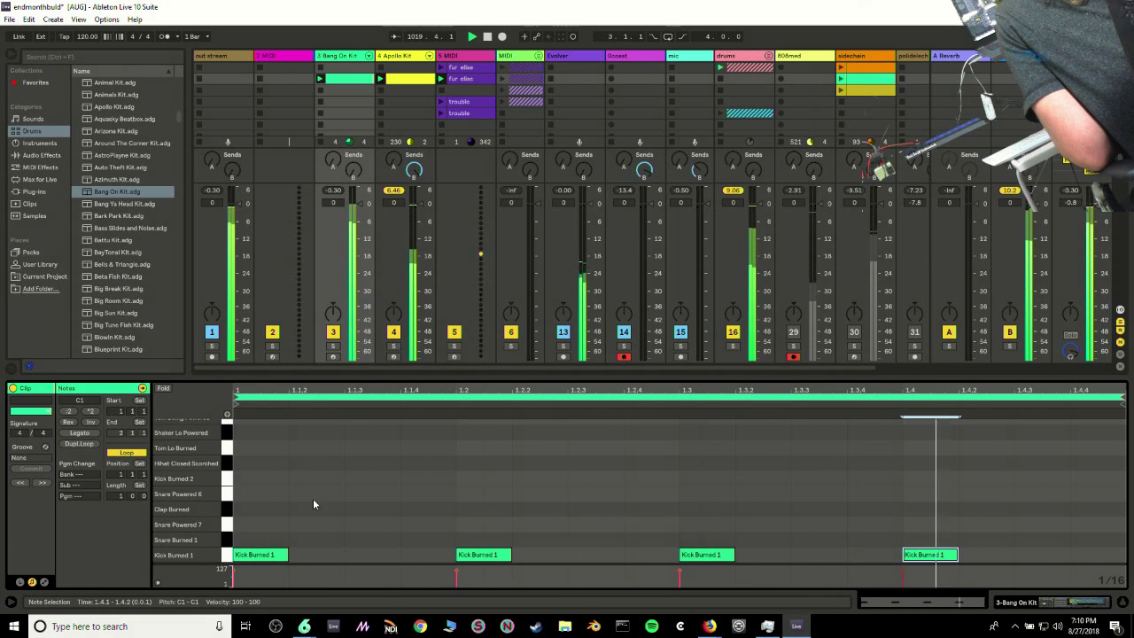
Try a Kick Burned 2 note on beat 2, and thin the pattern to Kick Burned 1 on beats 1 and 3
double_click(491, 478)
double_click(501, 555)
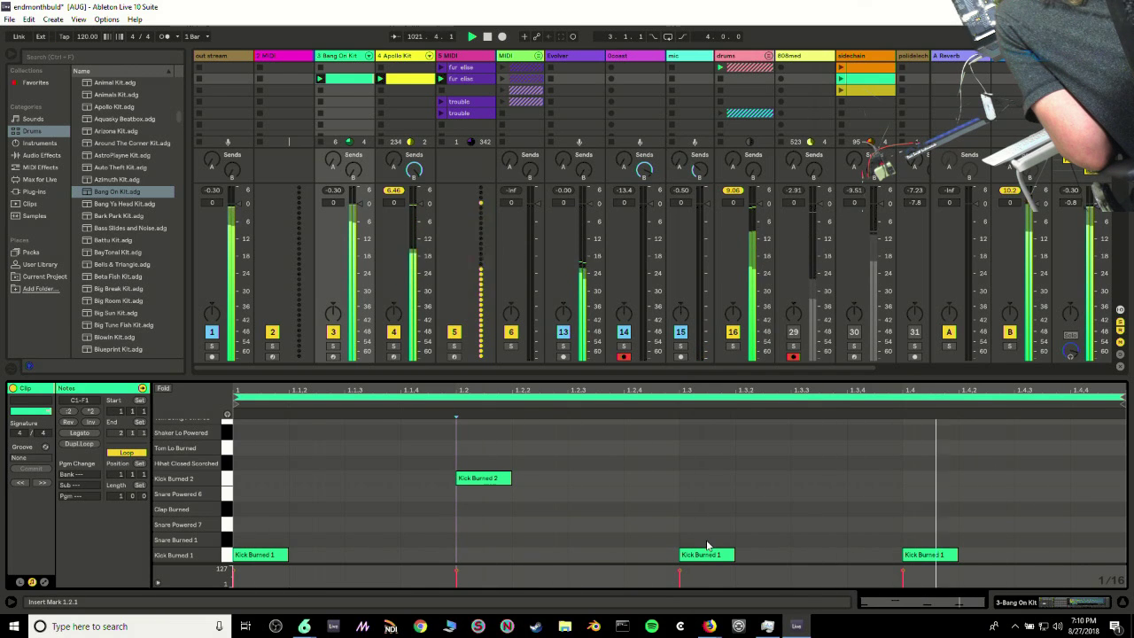
double_click(497, 479)
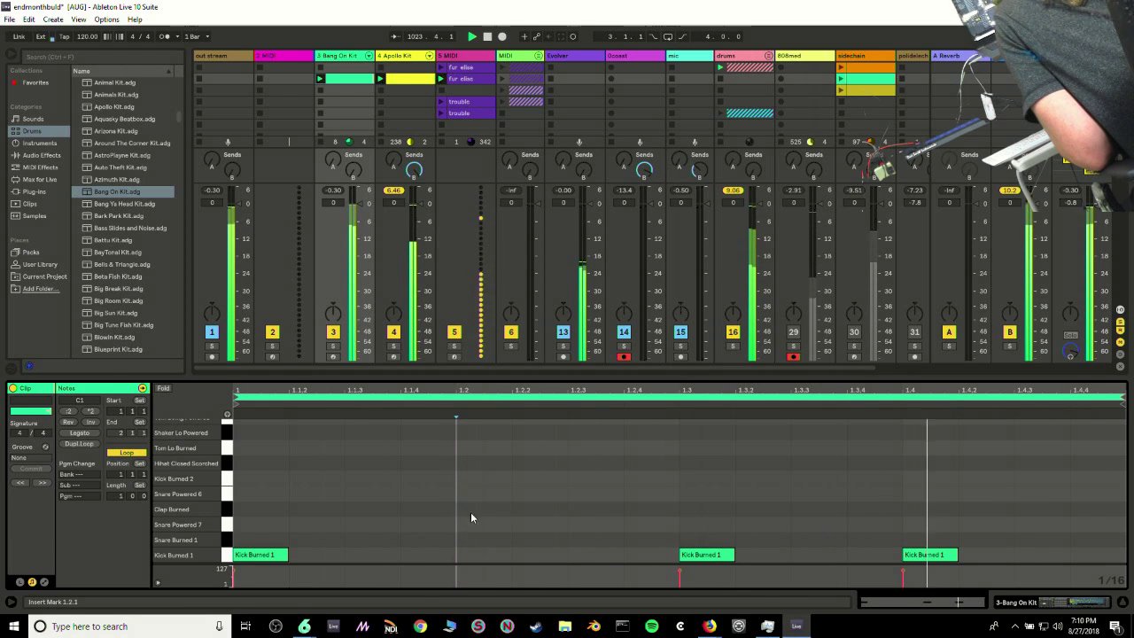
double_click(939, 555)
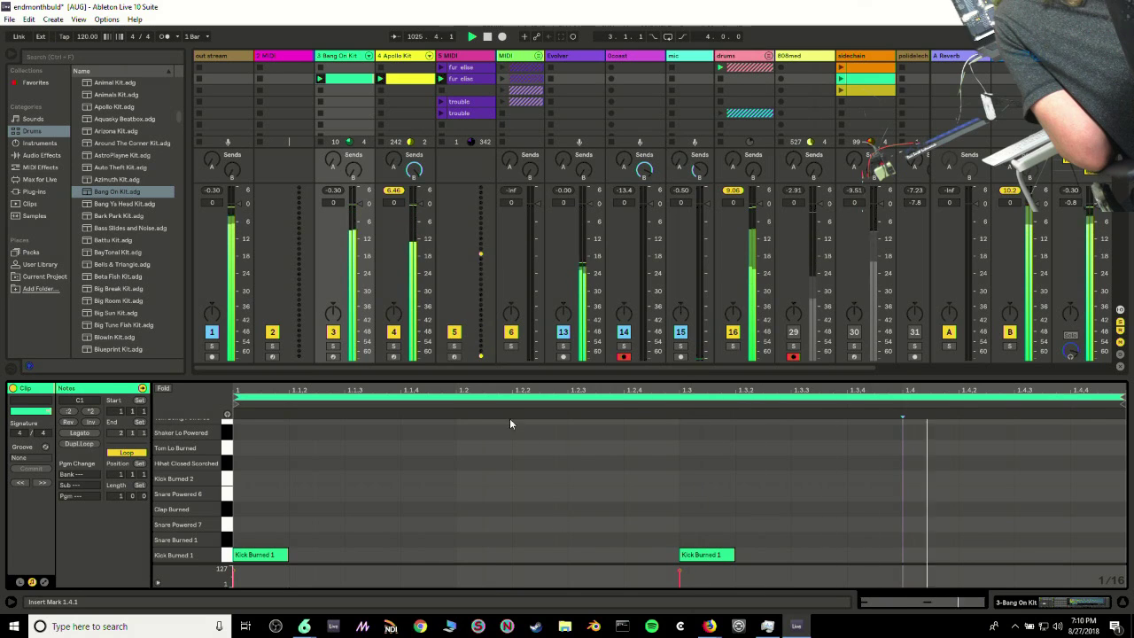
Show the drums track's EQ Eight and mute the Apollo Kit track
drag(473, 376, 466, 420)
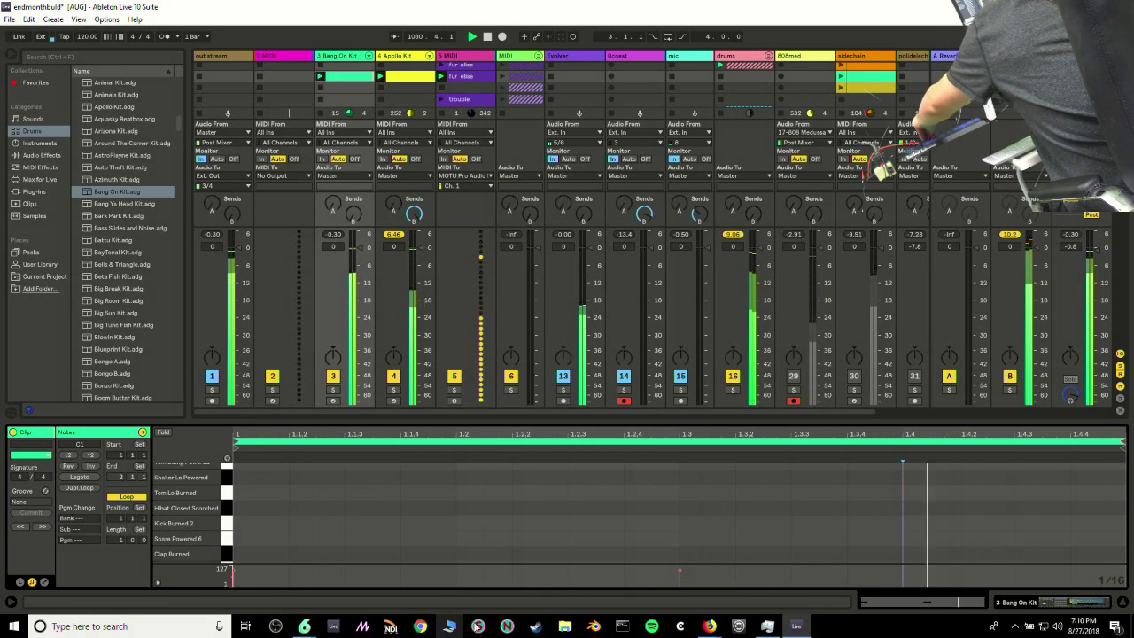
mouse_move(711, 629)
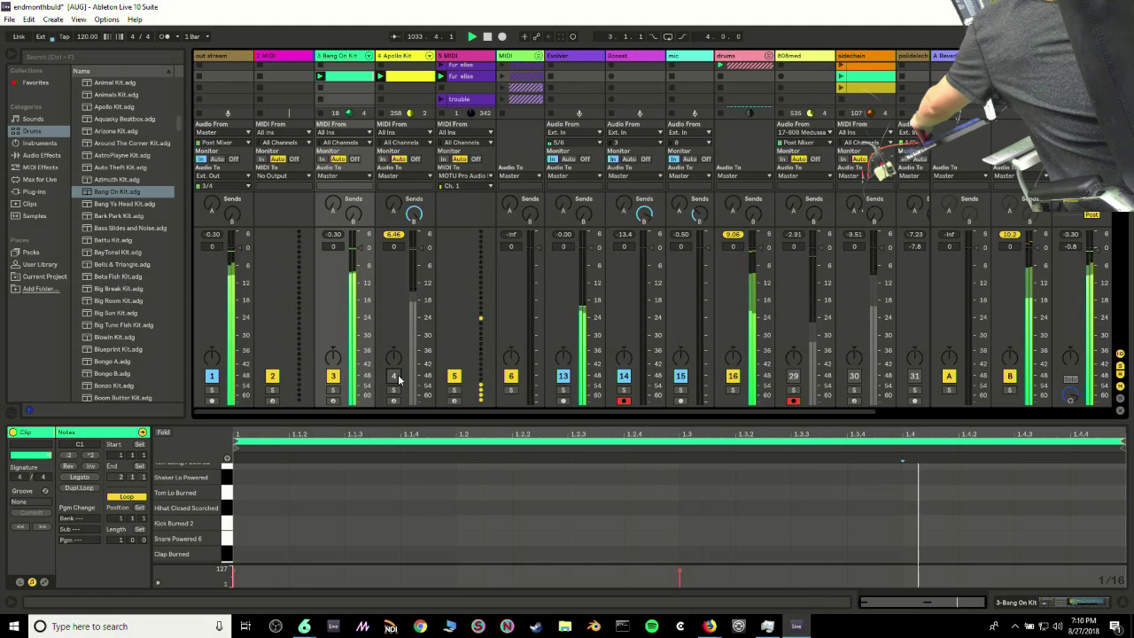
click(767, 55)
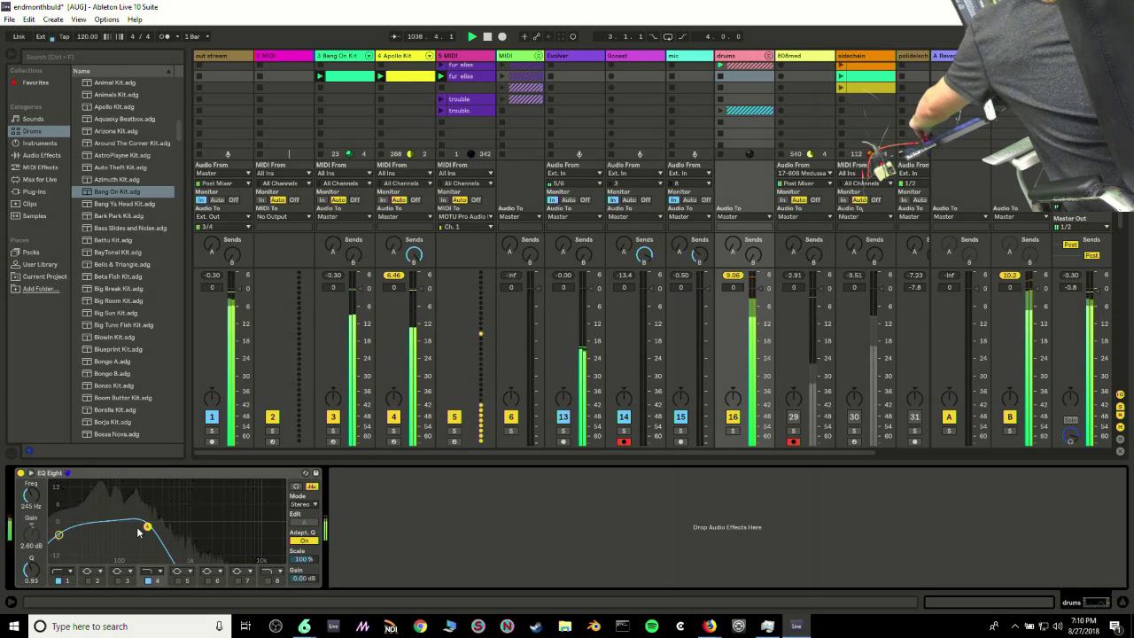
click(391, 418)
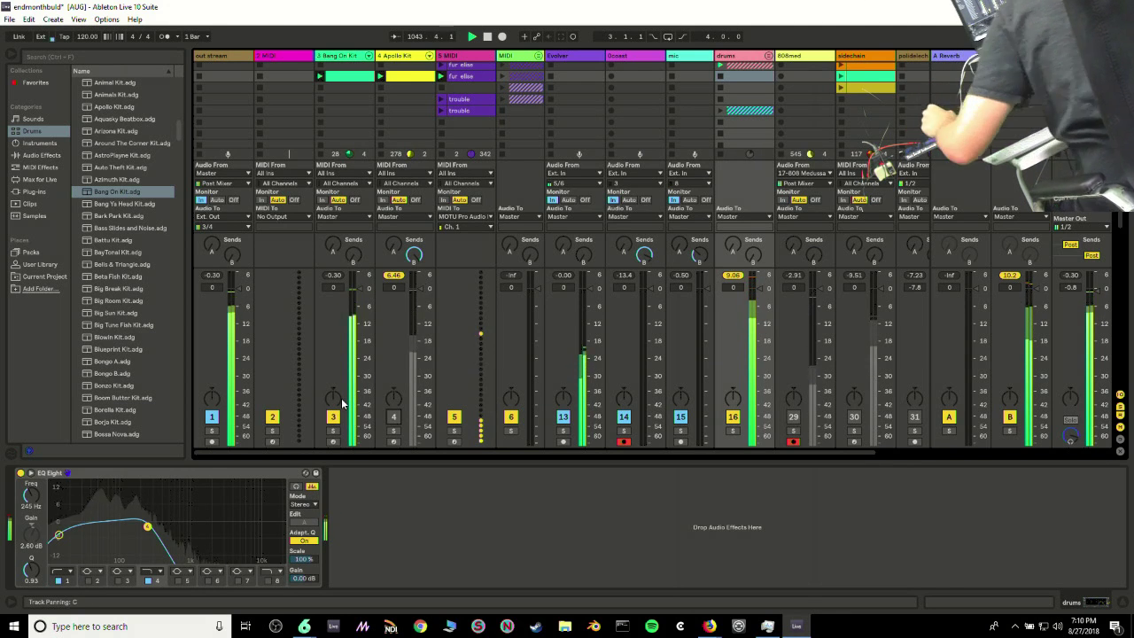
Switch to Resolume Arena and add the Text Animator effect as a new clip in Layer 10, Column 8
click(304, 627)
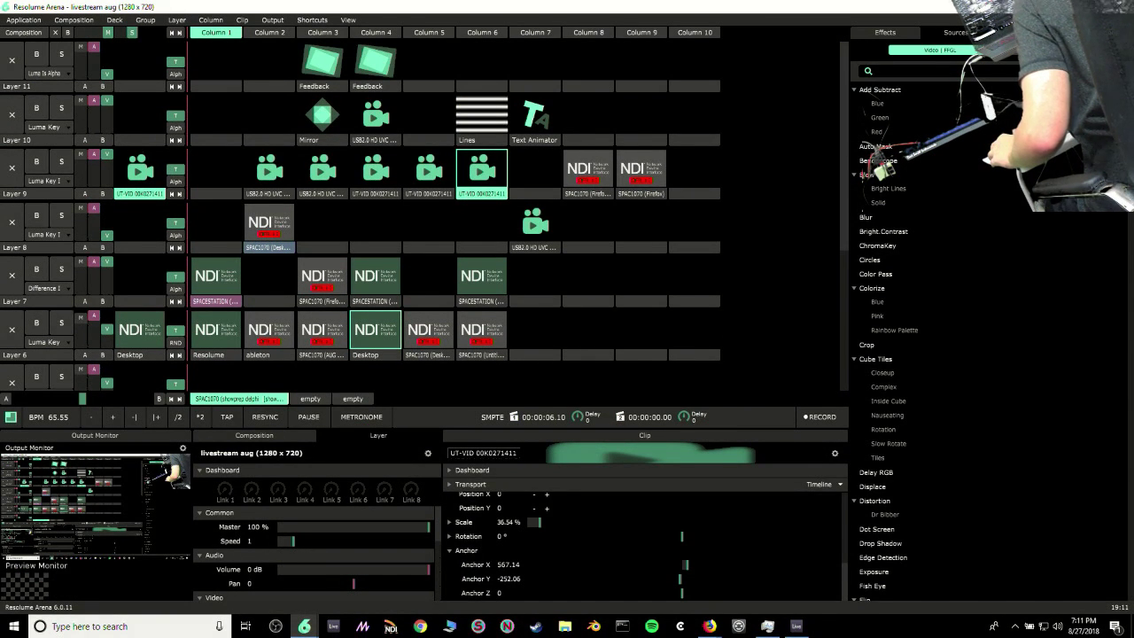
click(955, 33)
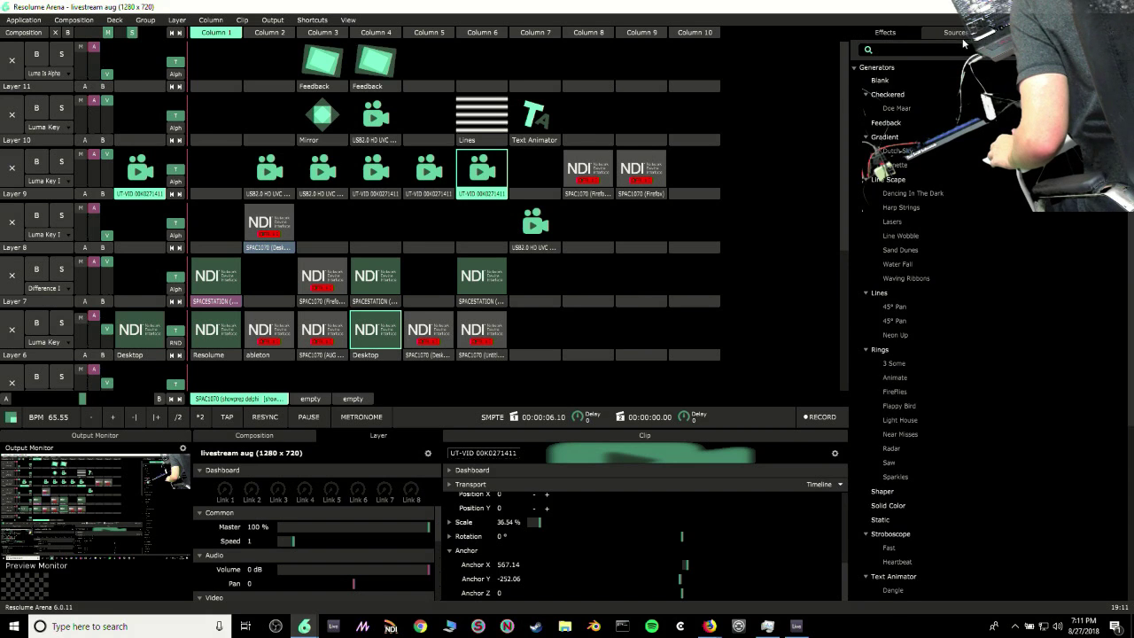
scroll(961, 312, down, 3)
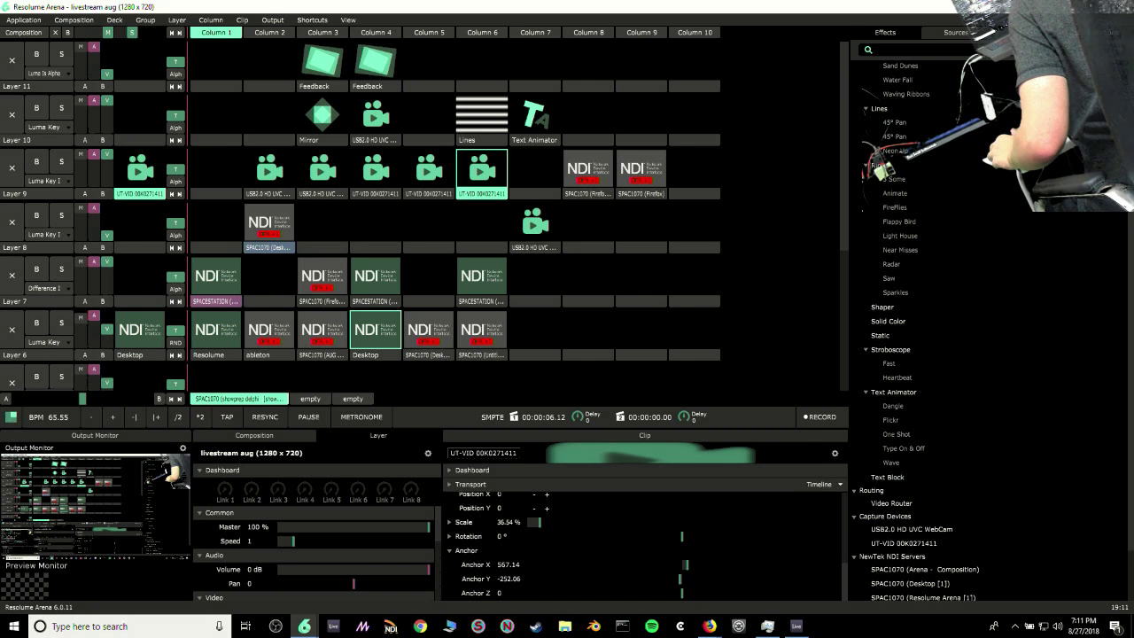
click(883, 33)
scroll(922, 381, down, 3)
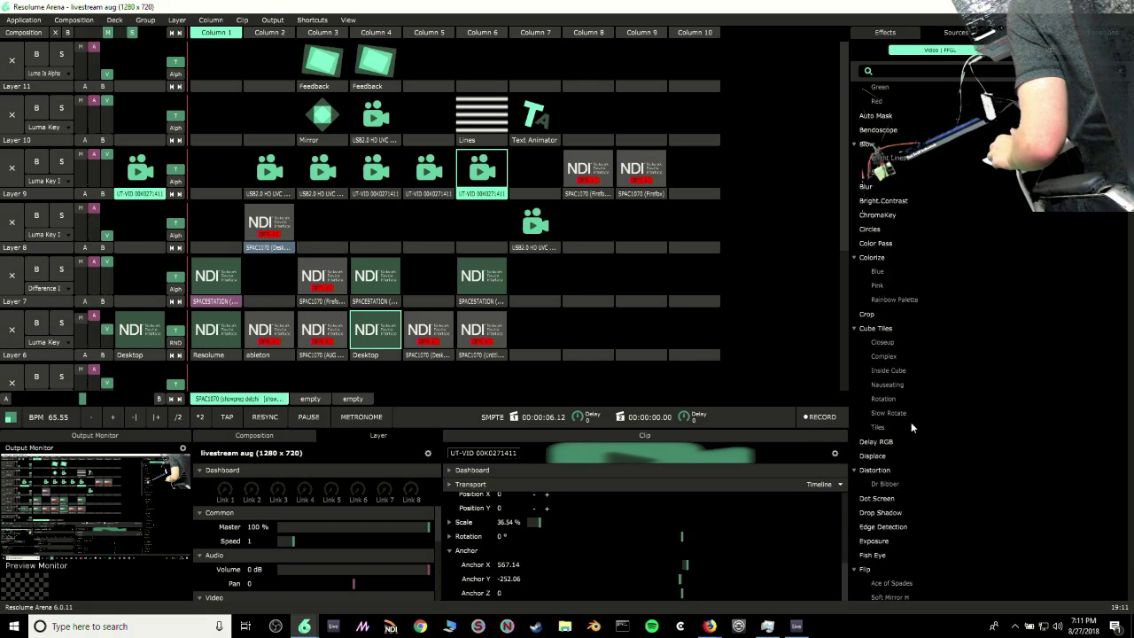
scroll(911, 350, up, 3)
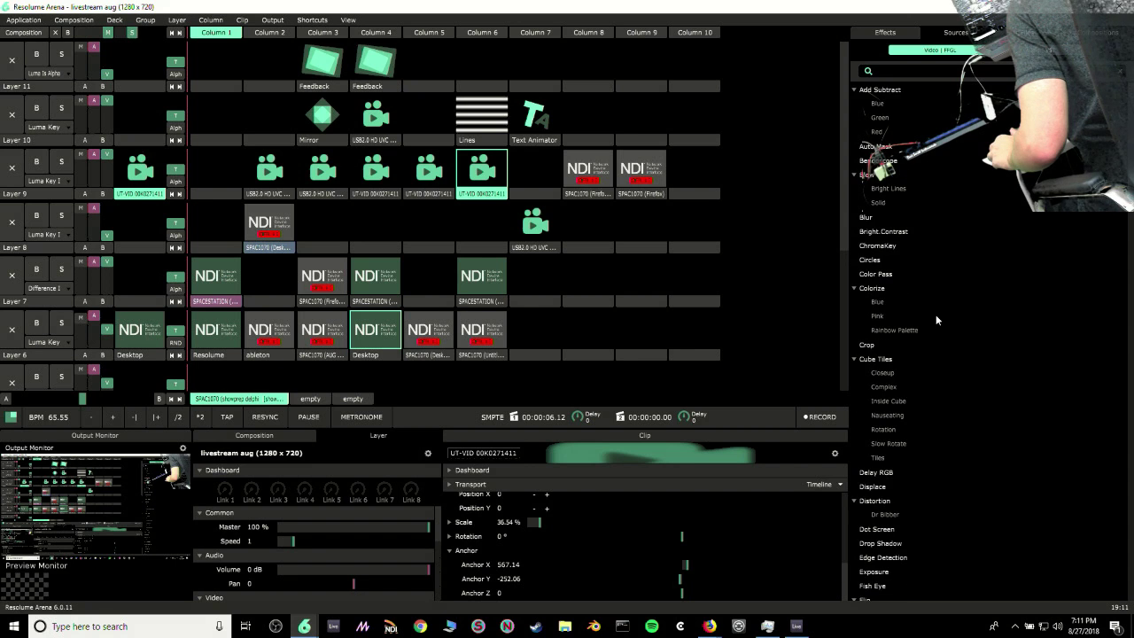
scroll(930, 319, down, 15)
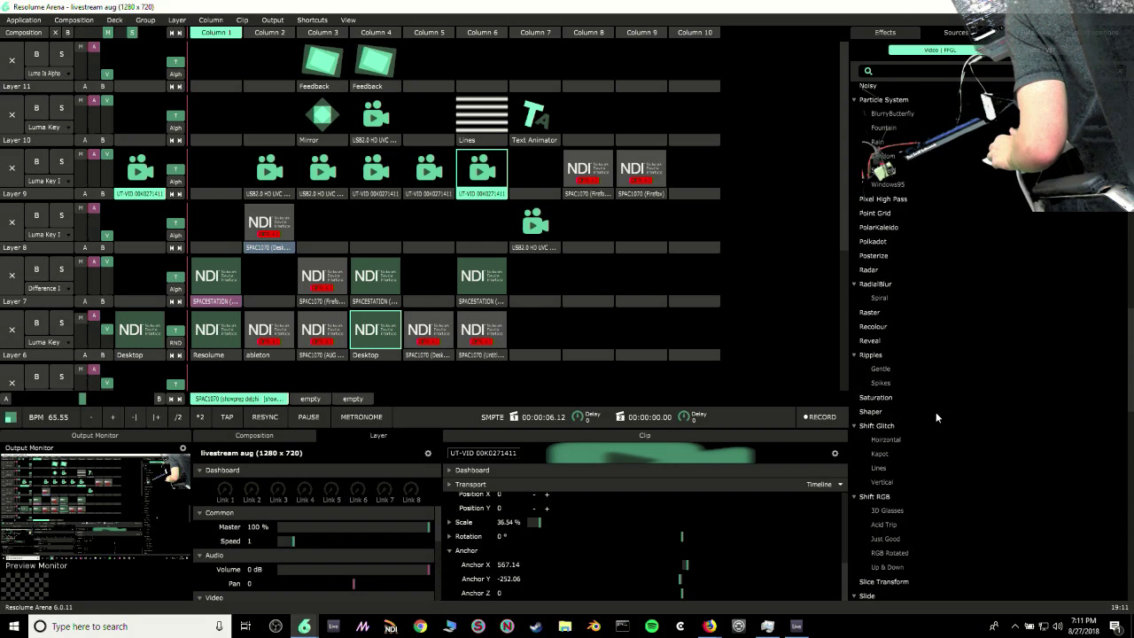
scroll(891, 459, down, 10)
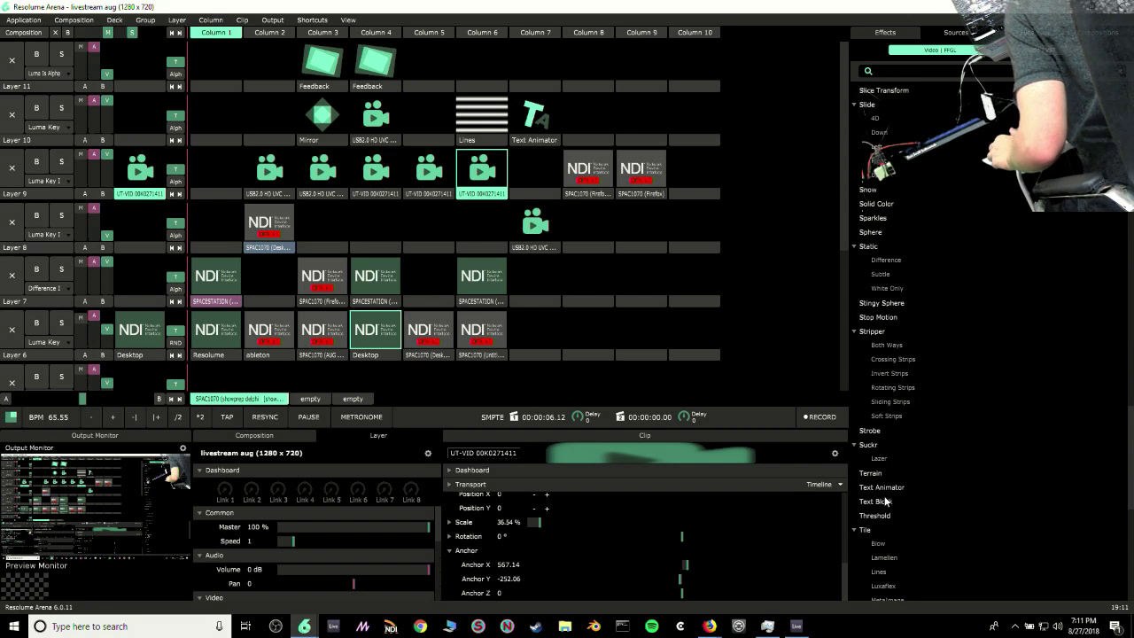
drag(884, 491, 593, 118)
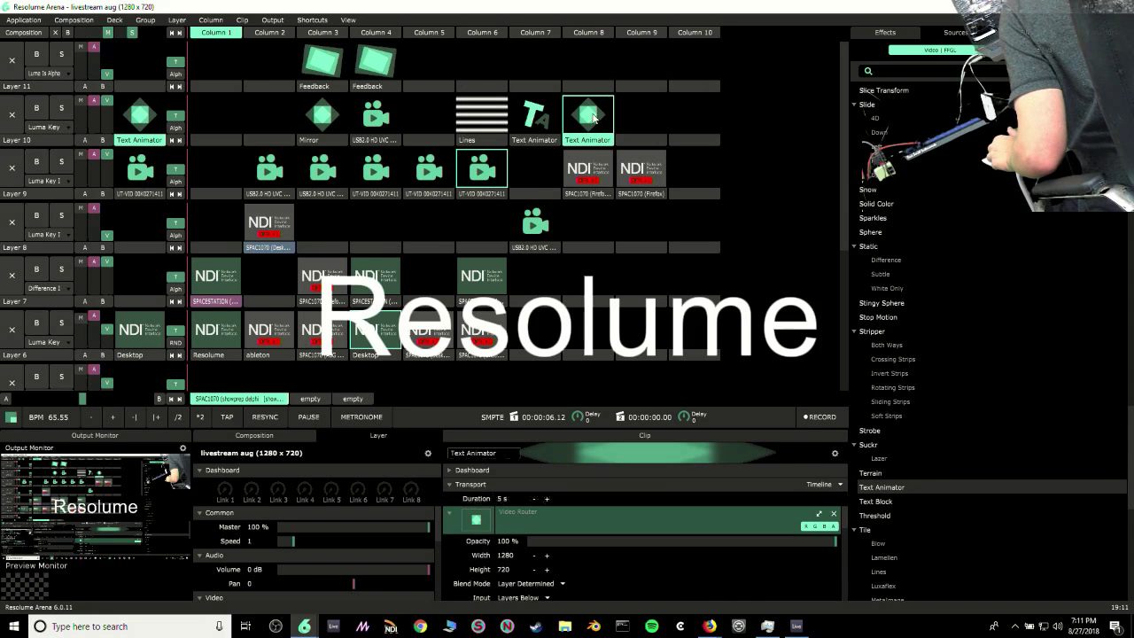
scroll(616, 549, down, 5)
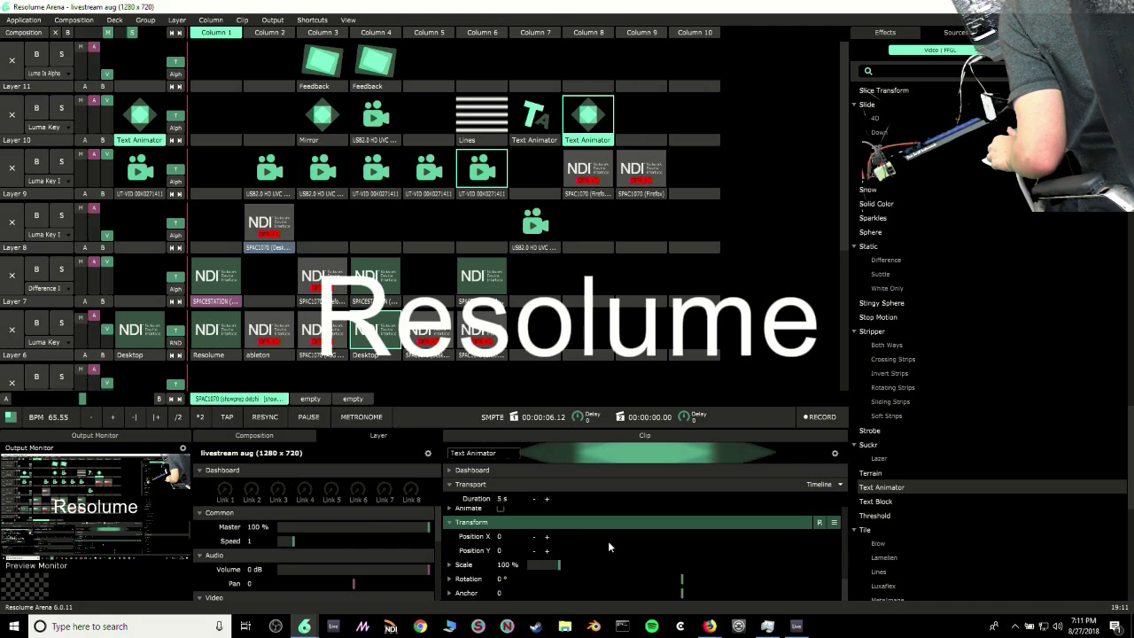
Replace the Text Animator clip's text with "5000viewer" on the first line and "HYPE" on the second
scroll(602, 555, up, 4)
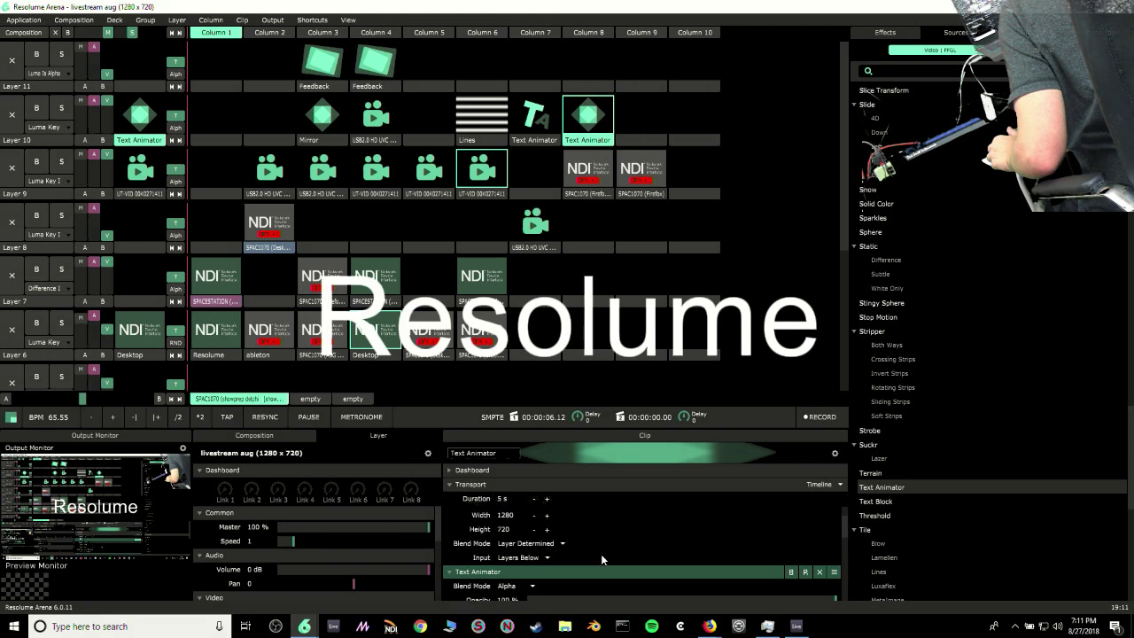
scroll(599, 556, down, 1)
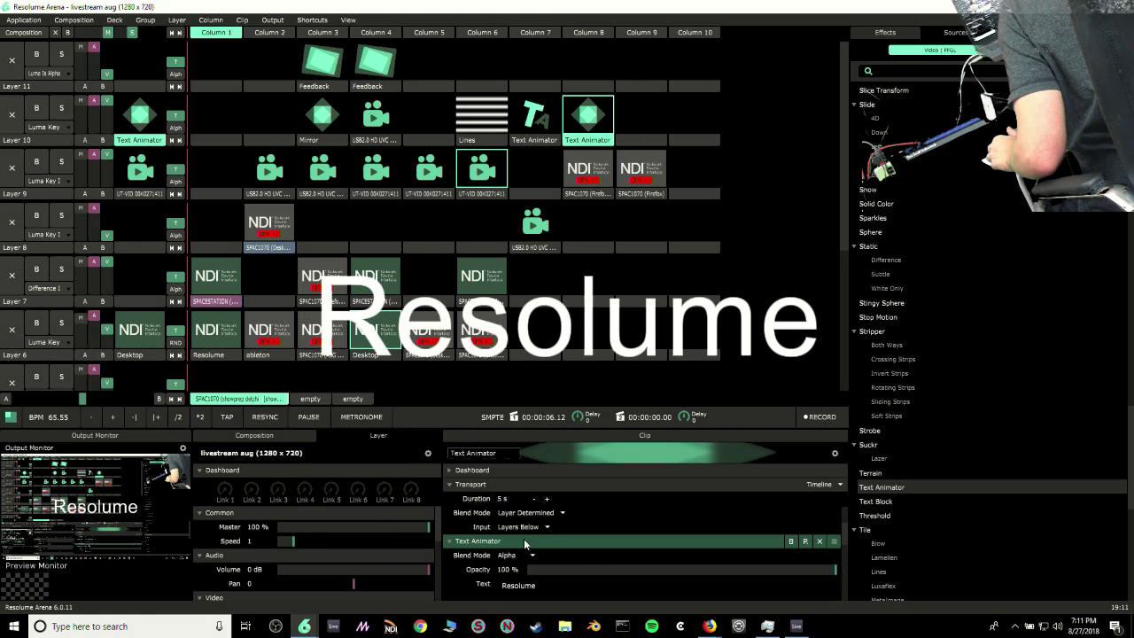
click(534, 586)
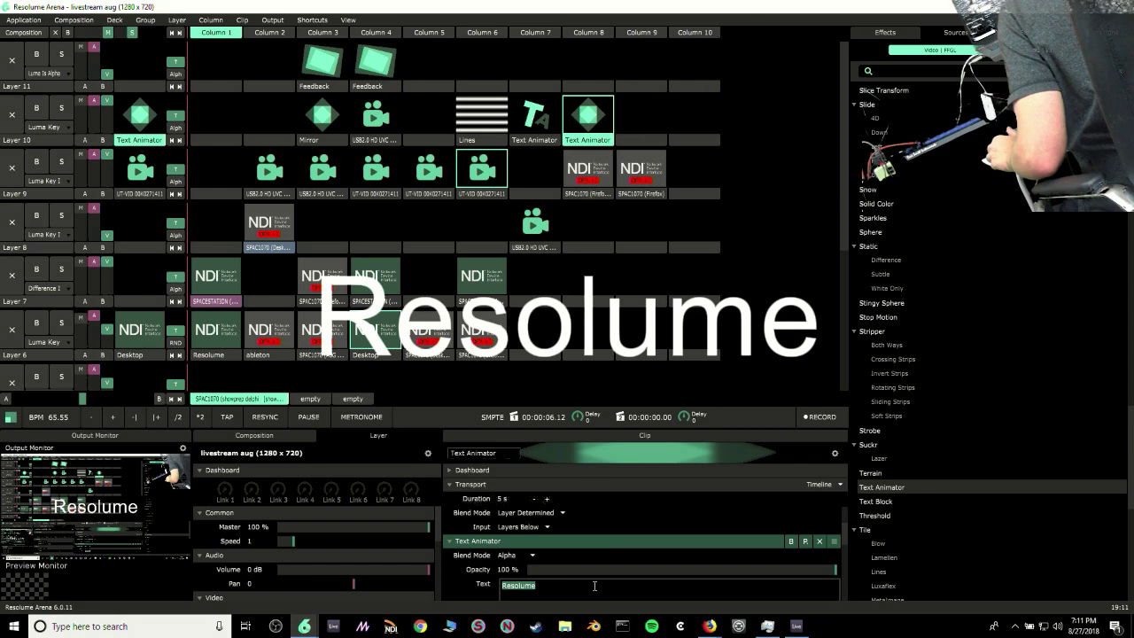
key(BackSpace)
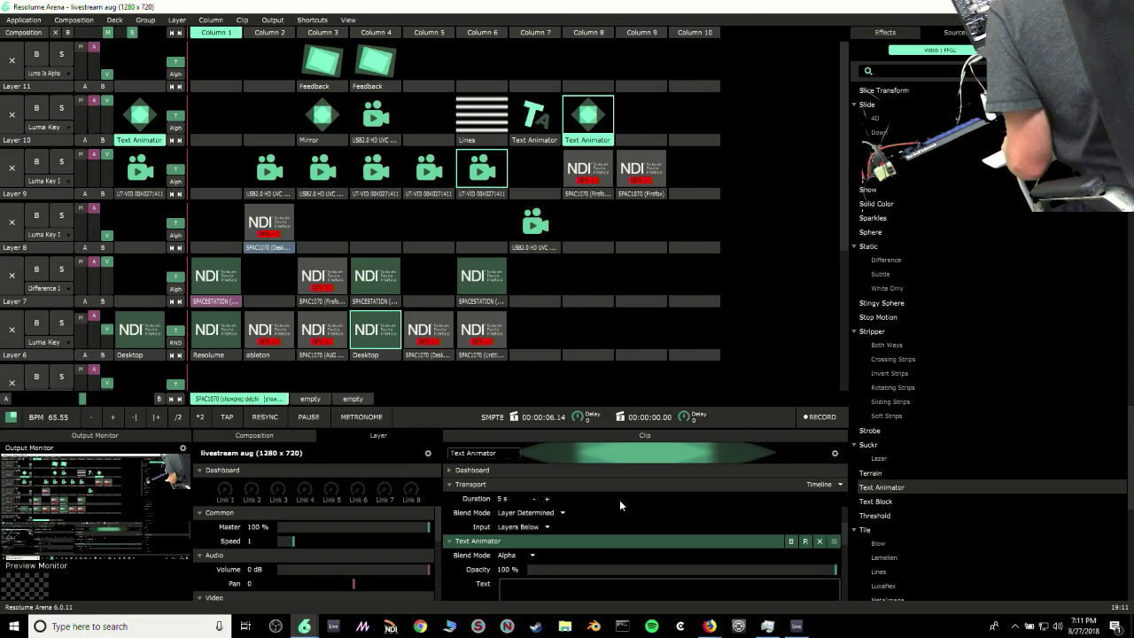
text(5000)
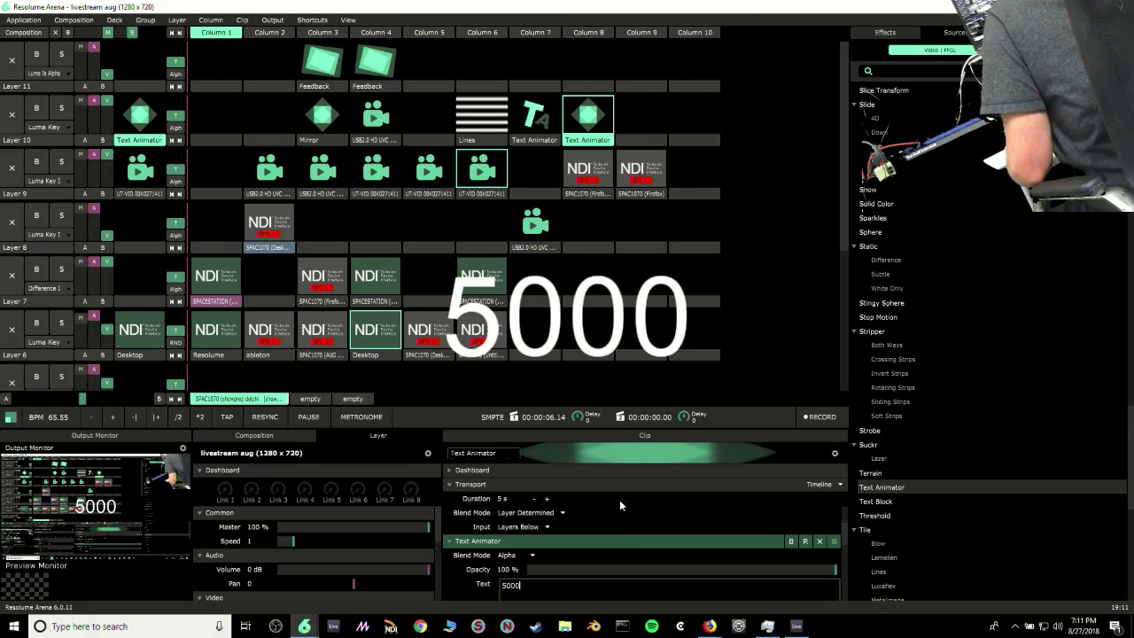
text(viewer )
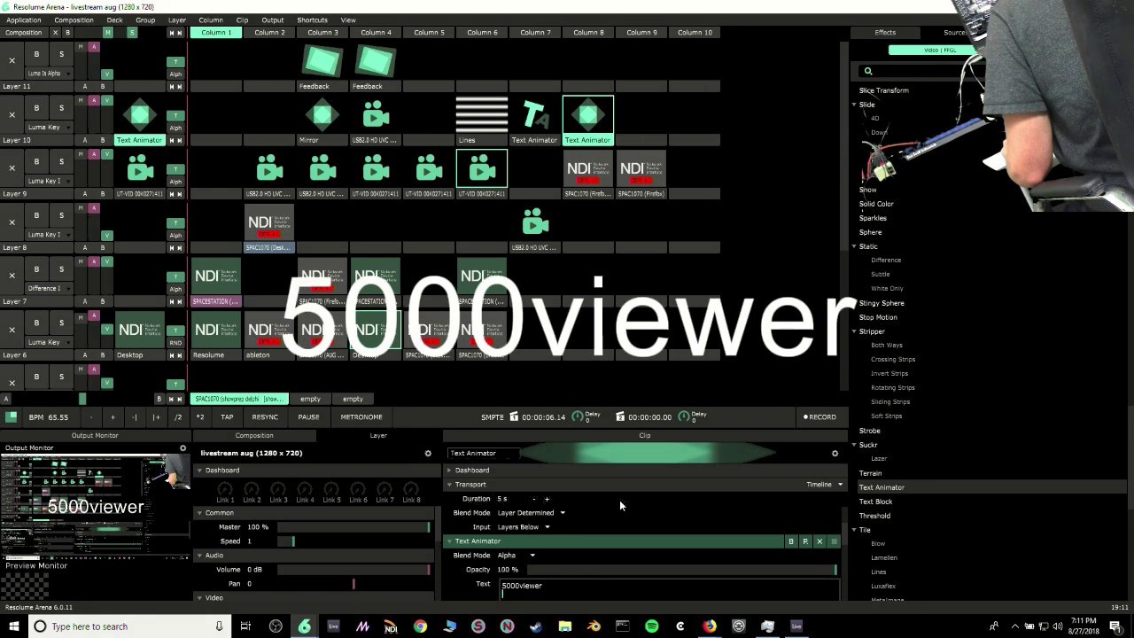
text(hype)
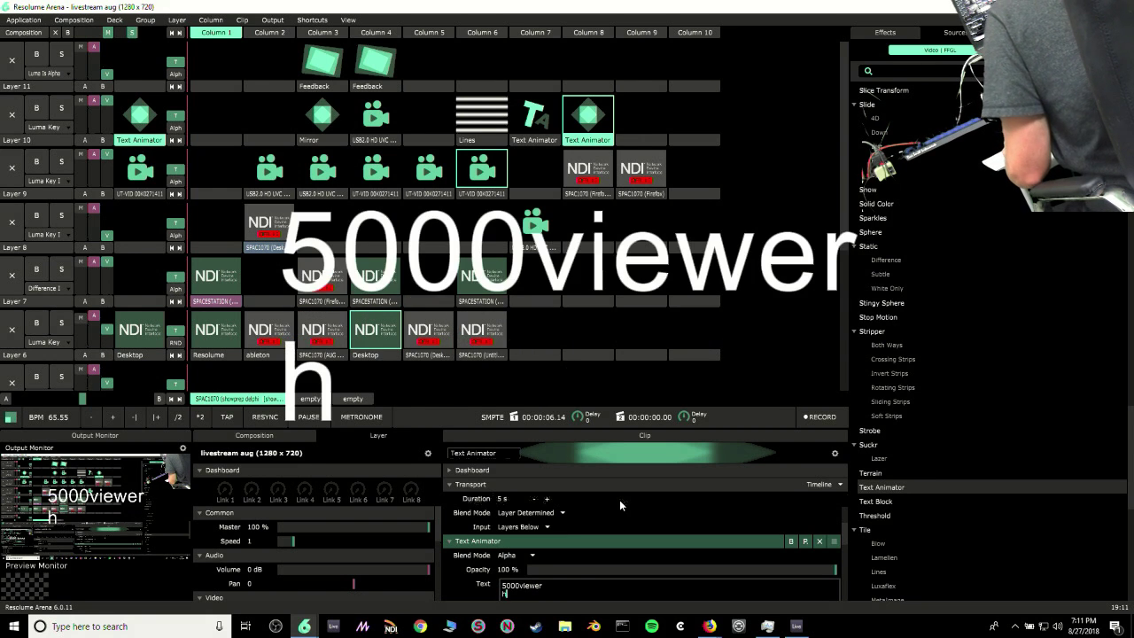
key(BackSpace)
key(BackSpace)
key(BackSpace)
key(BackSpace)
key(BackSpace)
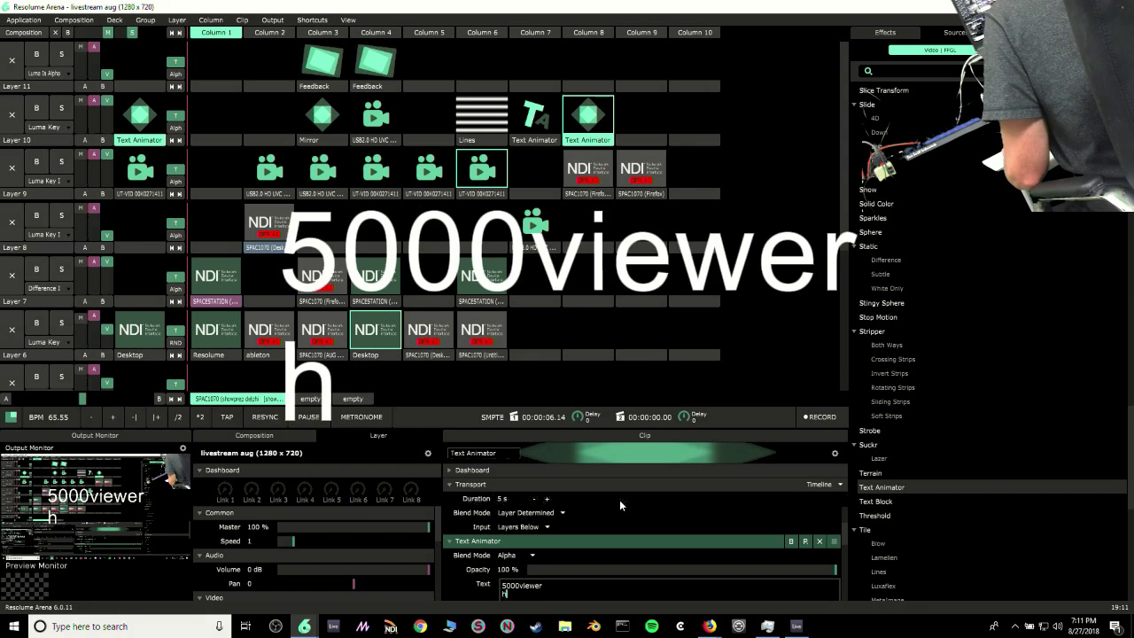
text(HYPE)
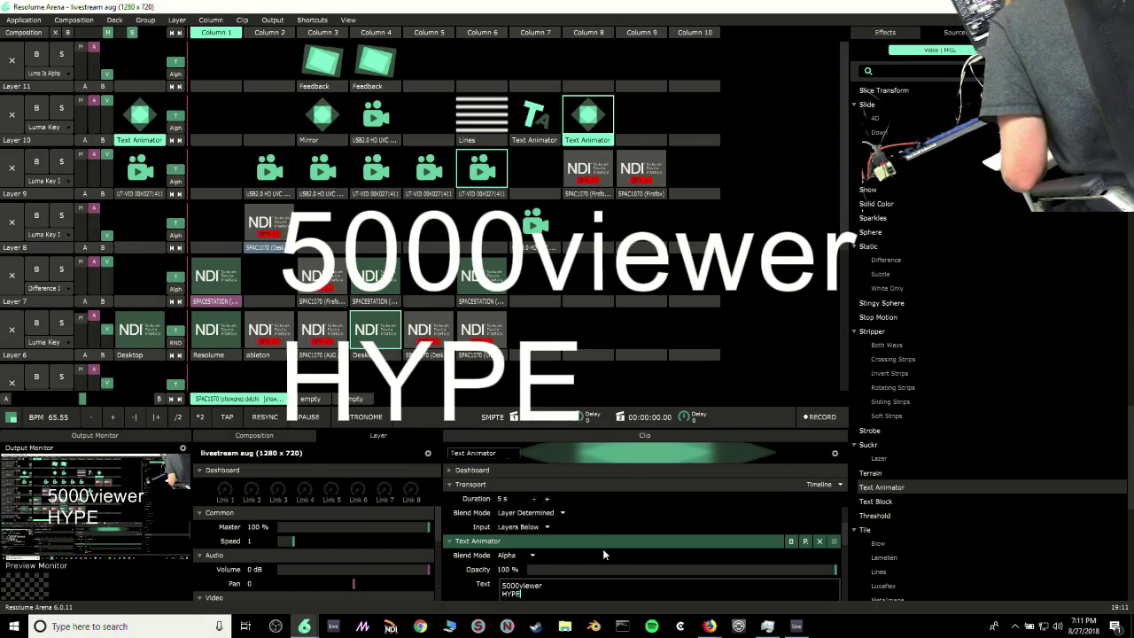
Change the Text Animator's text color from the spectrum picker to a pale yellow-green
scroll(602, 555, down, 3)
click(505, 532)
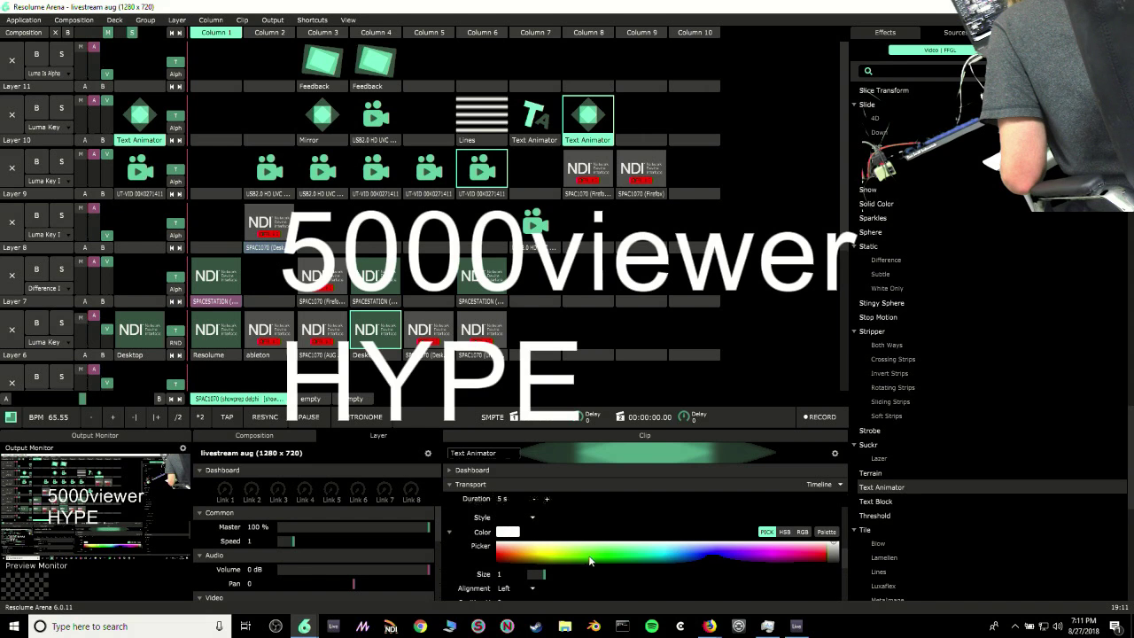
drag(532, 558, 582, 550)
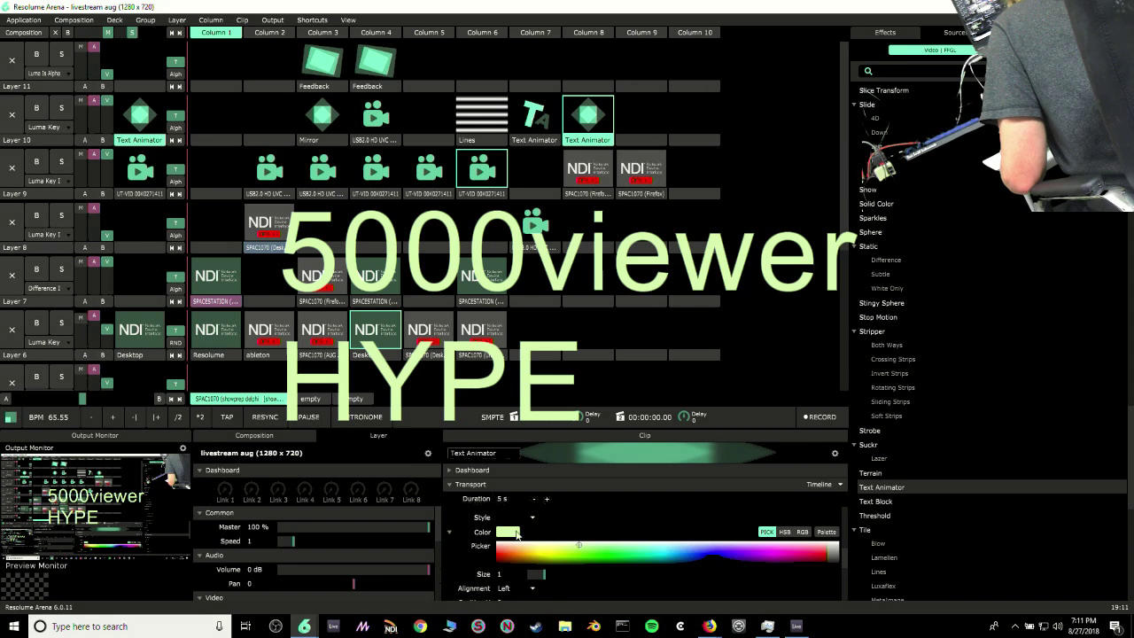
click(517, 532)
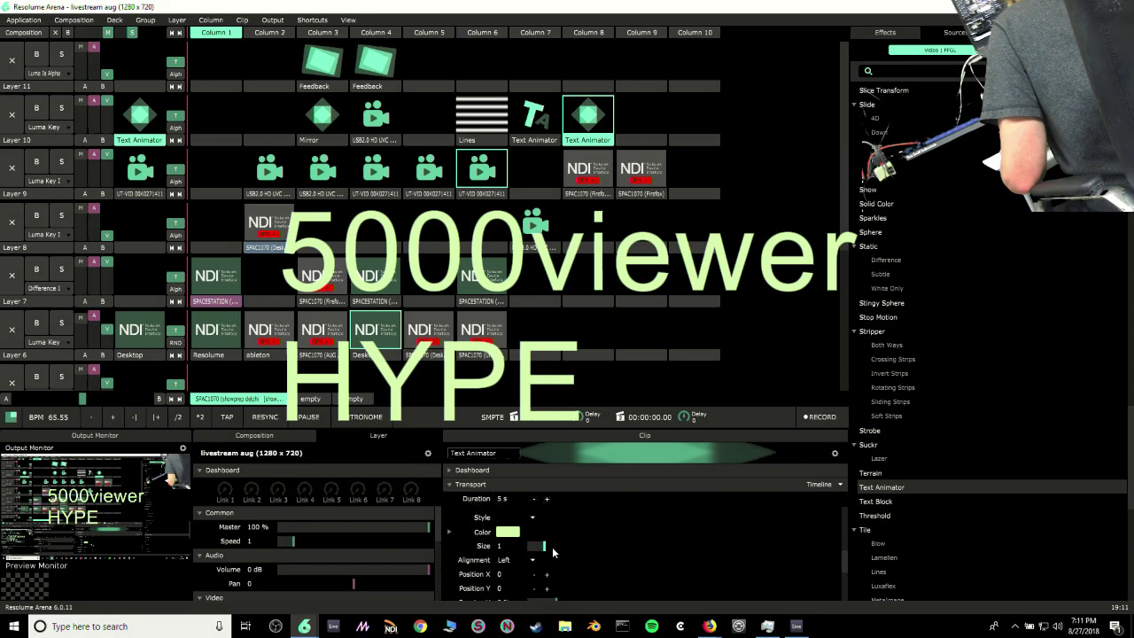
Turn on Animate for the Text Animator and review its range, order, delay and transform settings
scroll(458, 582, down, 3)
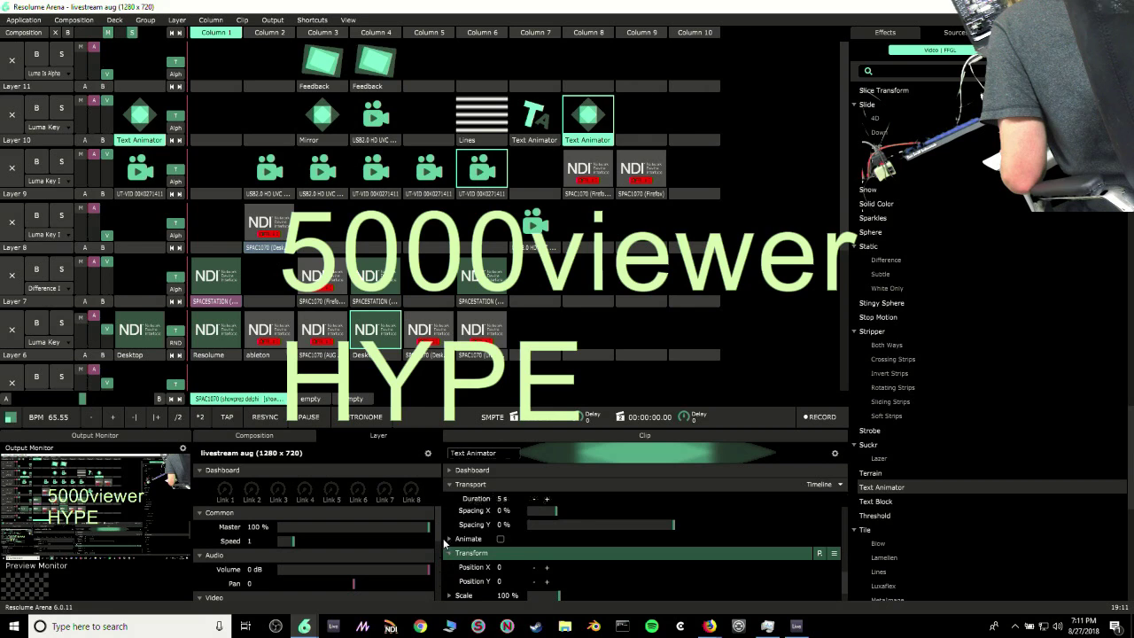
click(449, 538)
scroll(510, 583, down, 3)
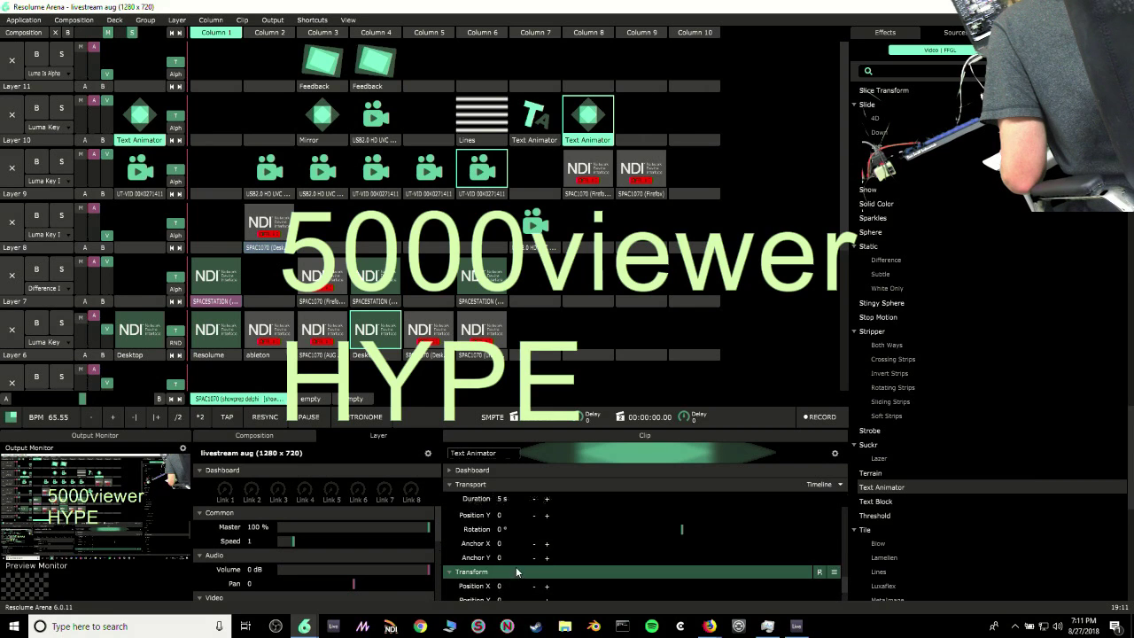
scroll(518, 567, up, 3)
scroll(547, 568, down, 2)
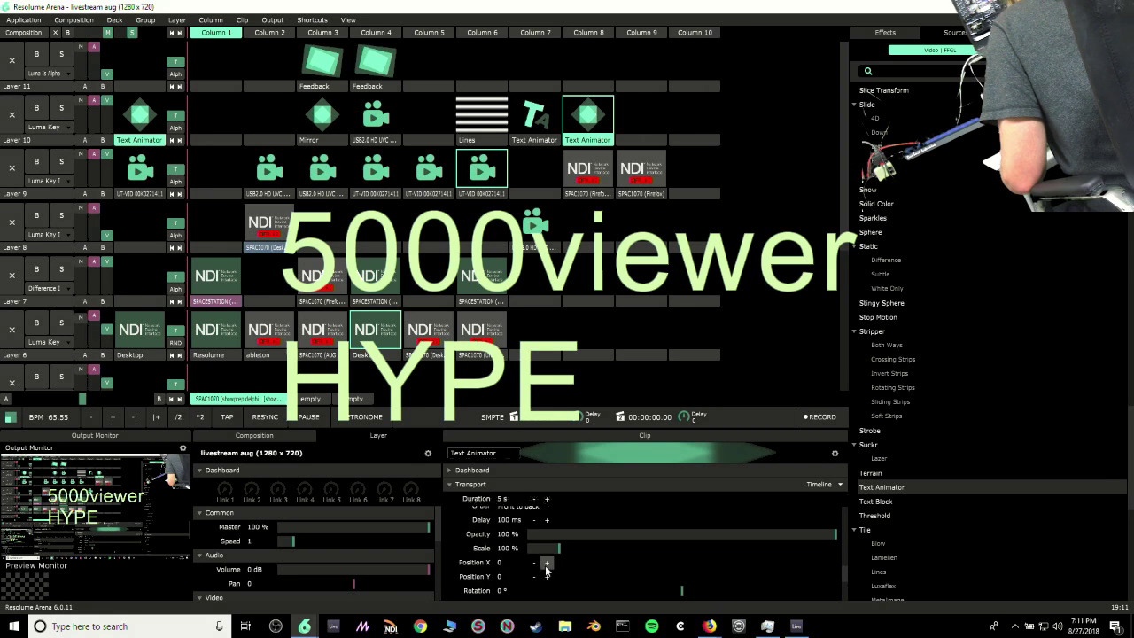
scroll(553, 568, up, 3)
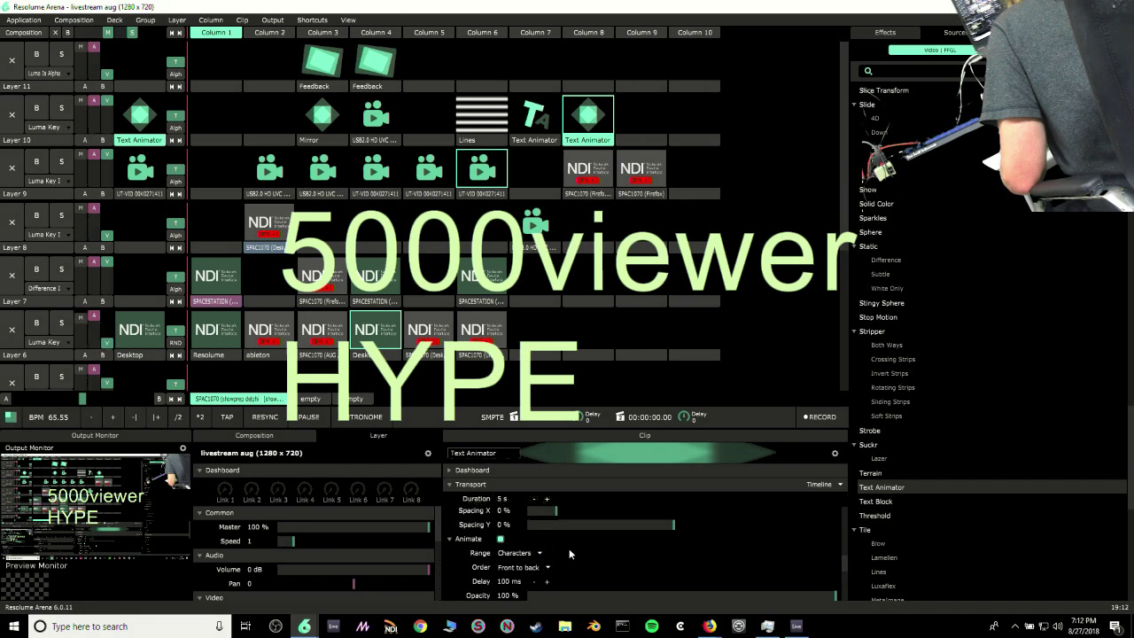
Drive the text's Spacing X with audio FFT from the low frequency band and limit its upper range to about 83
click(451, 511)
click(496, 452)
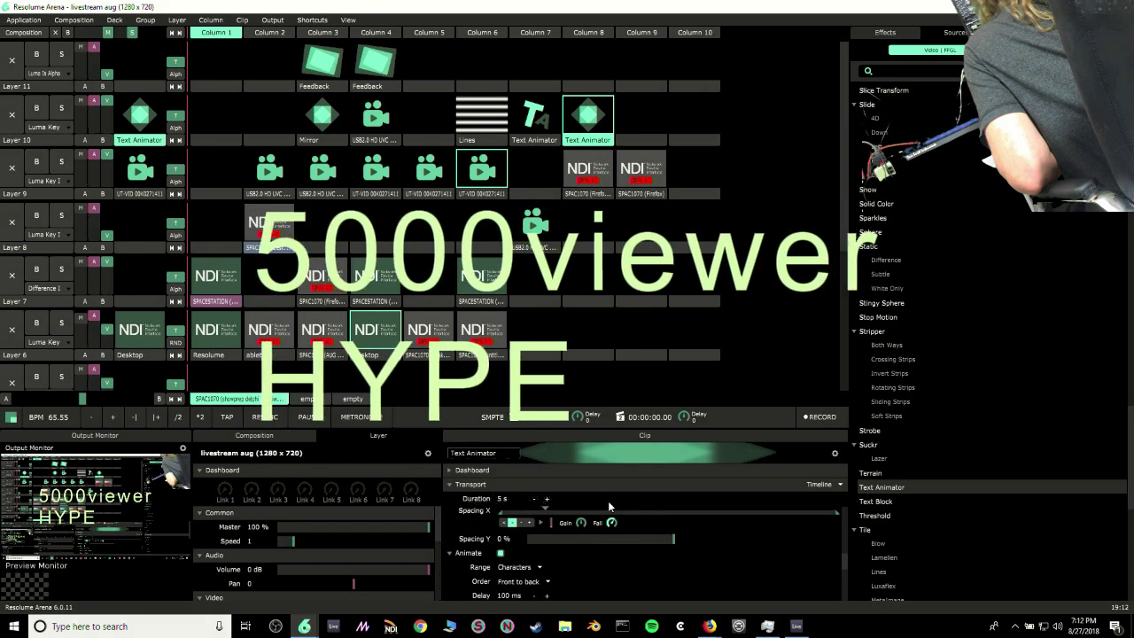
click(542, 524)
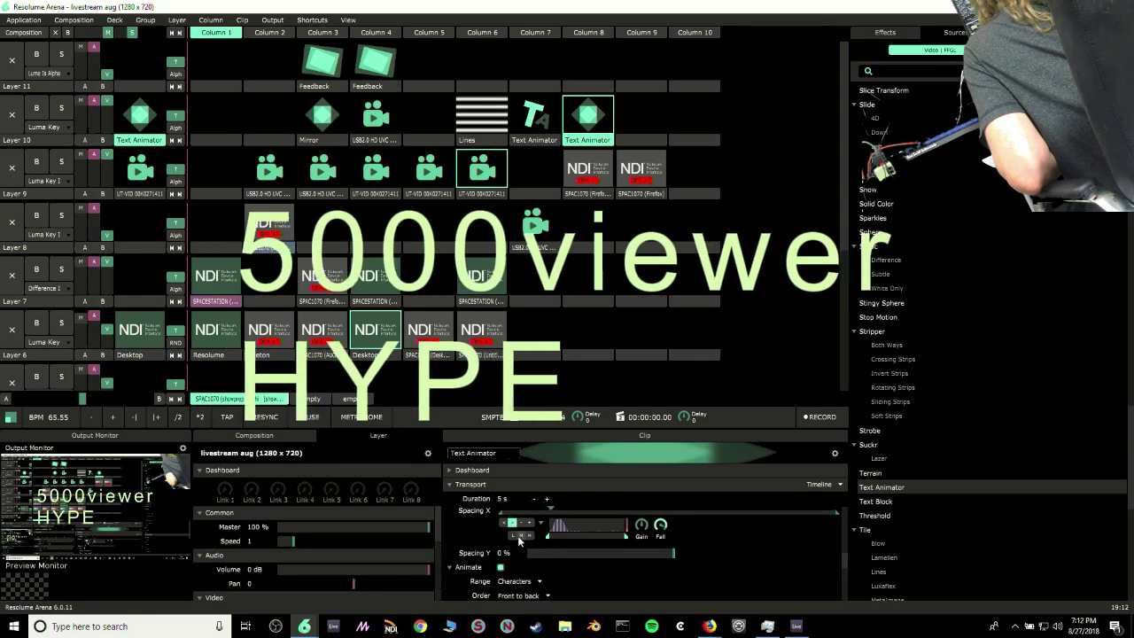
click(519, 534)
click(513, 535)
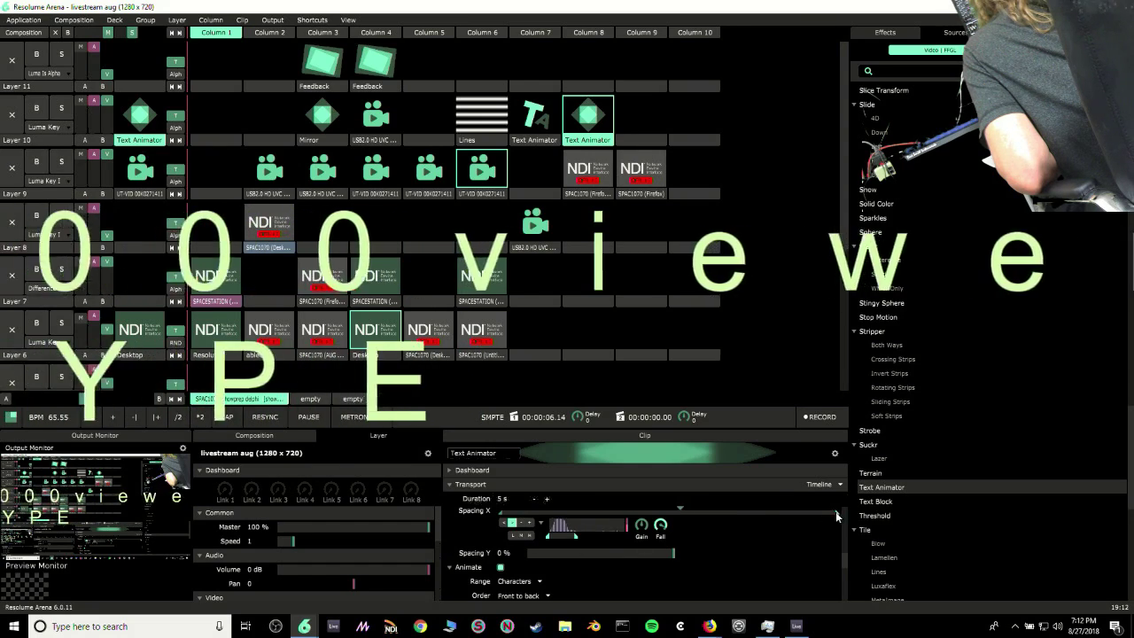
drag(838, 513, 657, 521)
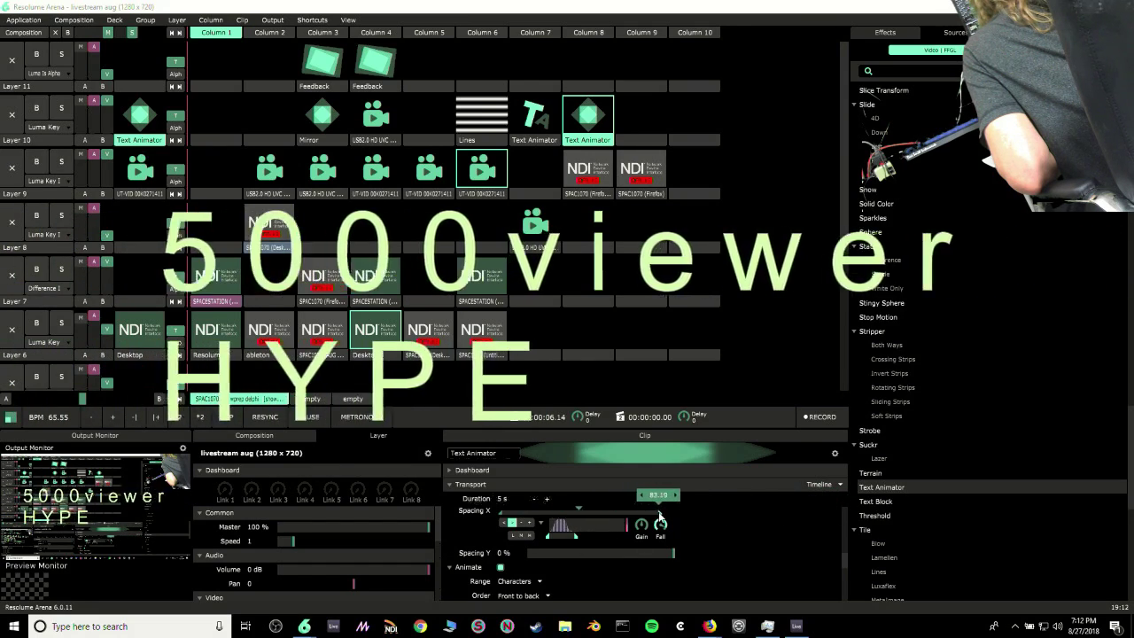
Drive the text's Spacing Y with External FFT from the high frequency band and raise the lower end of its range
click(447, 554)
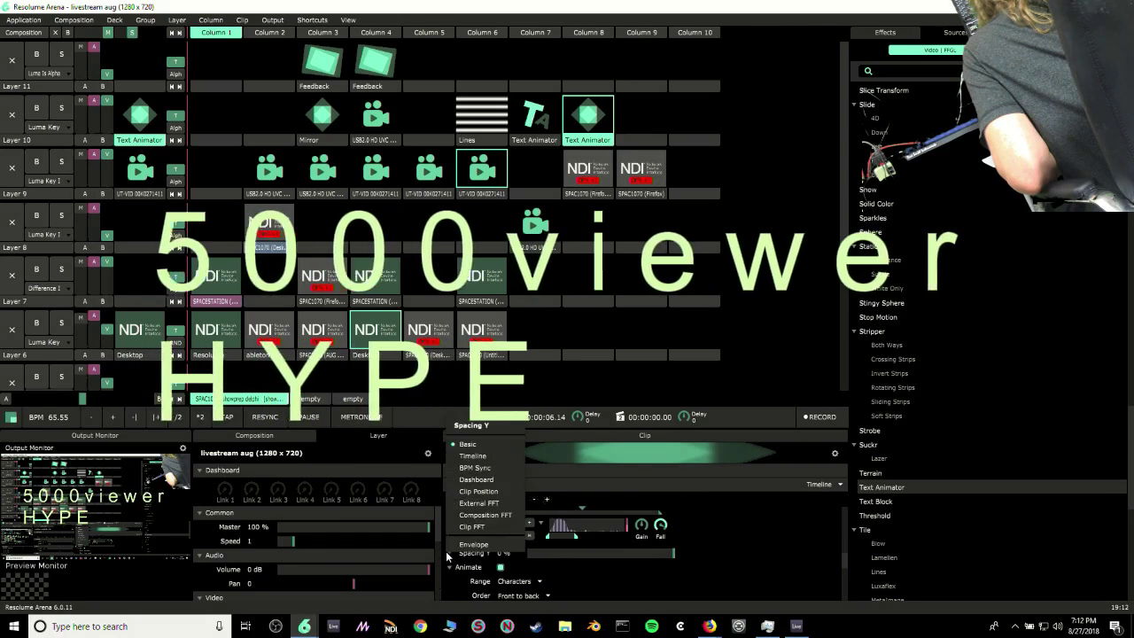
click(481, 504)
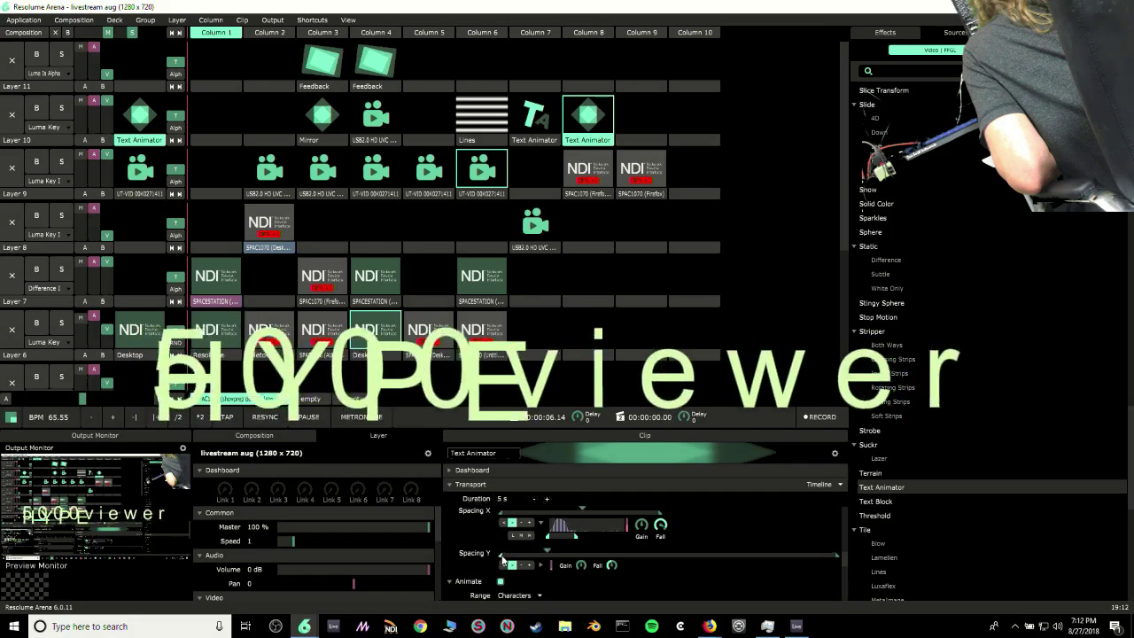
drag(501, 556, 591, 555)
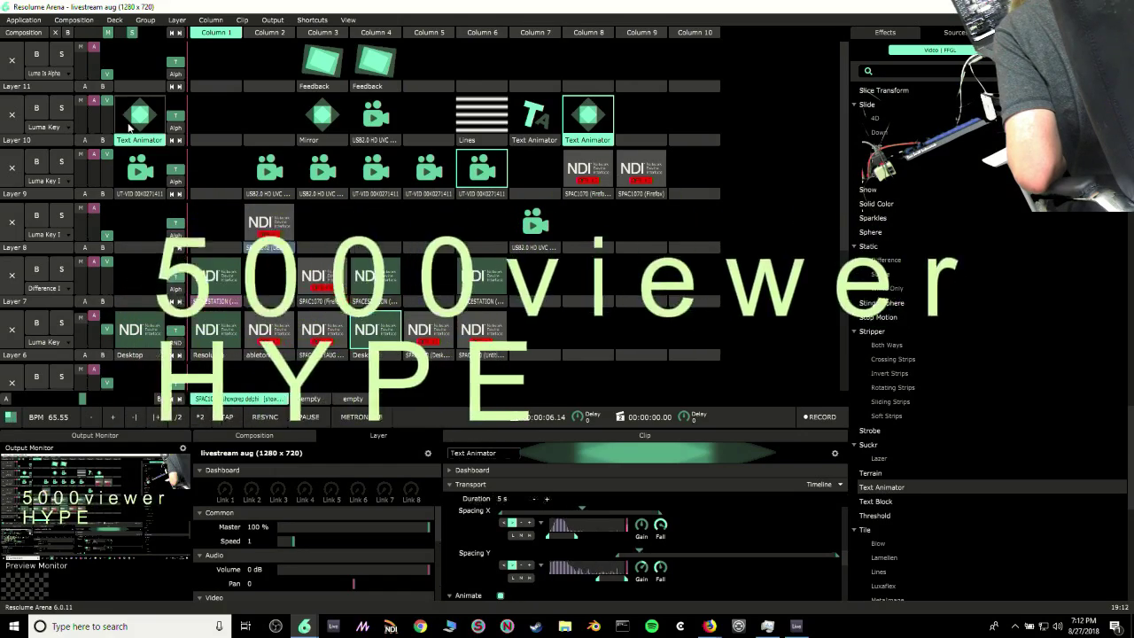
Launch the Feedback clip in Layer 11, Column 4
click(376, 67)
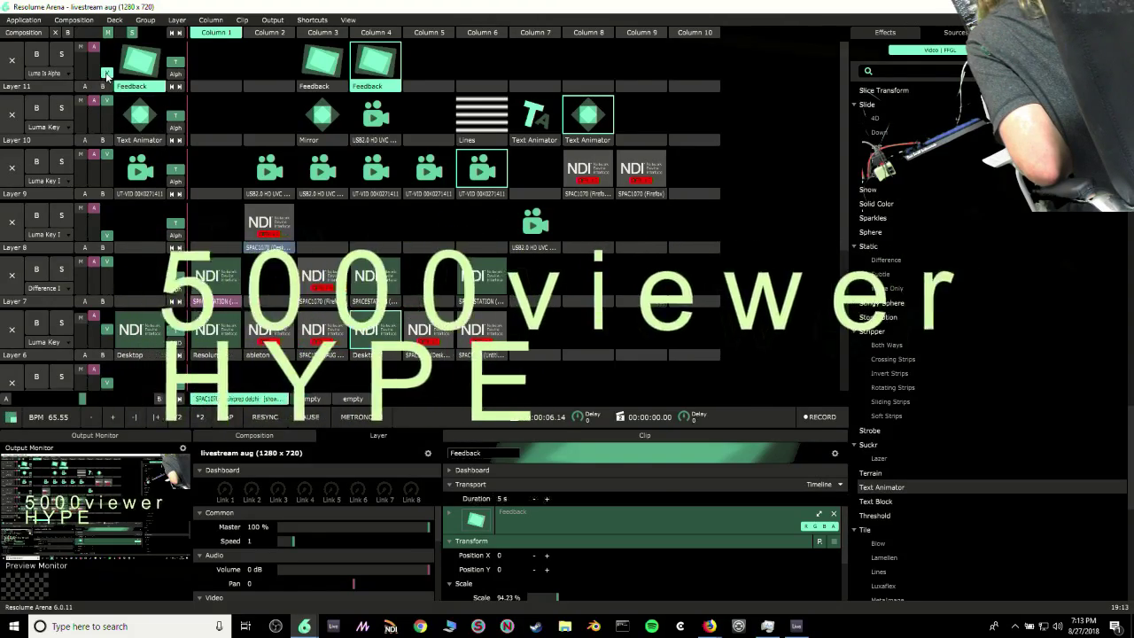
Switch to Ableton Live to check the audio-reactive text over the session mixer, and return to Resolume Arena
click(796, 626)
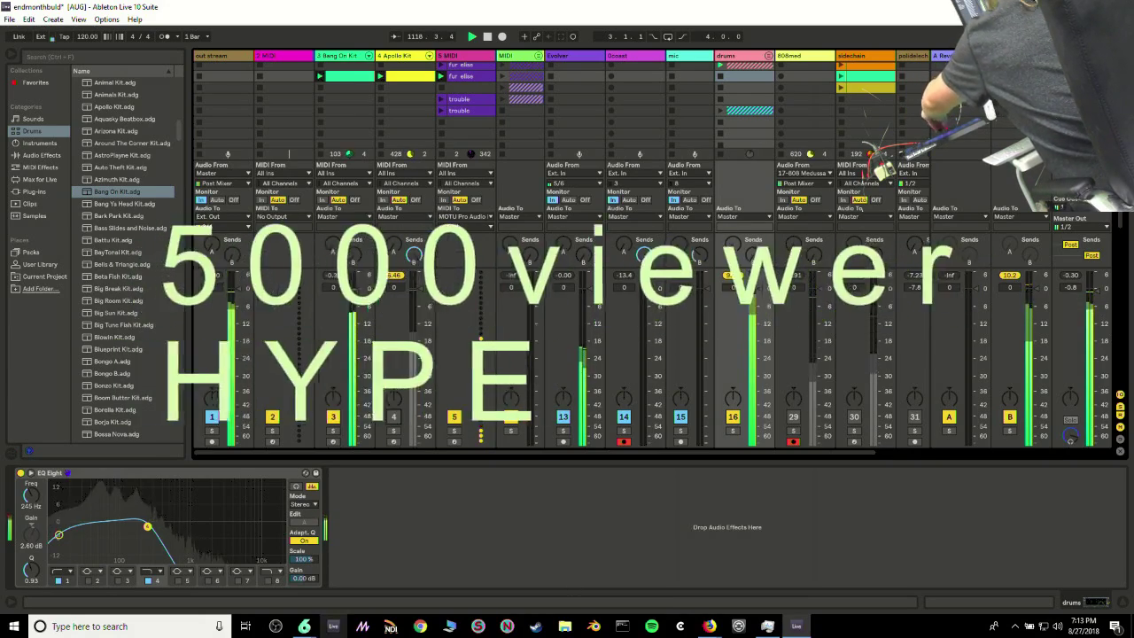
mouse_move(363, 626)
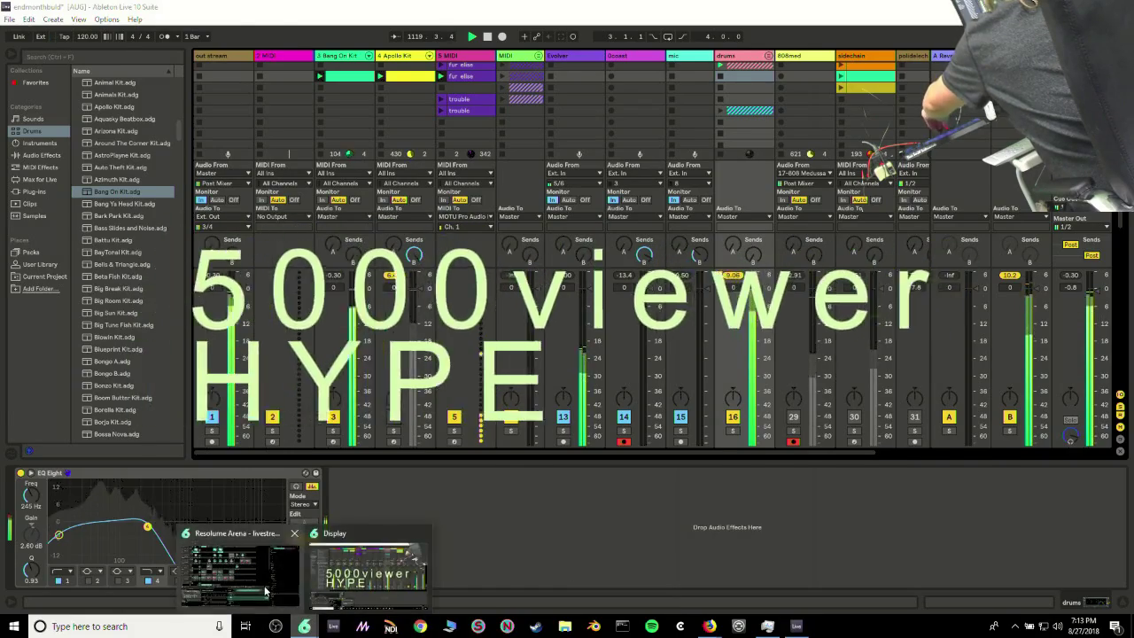
click(265, 583)
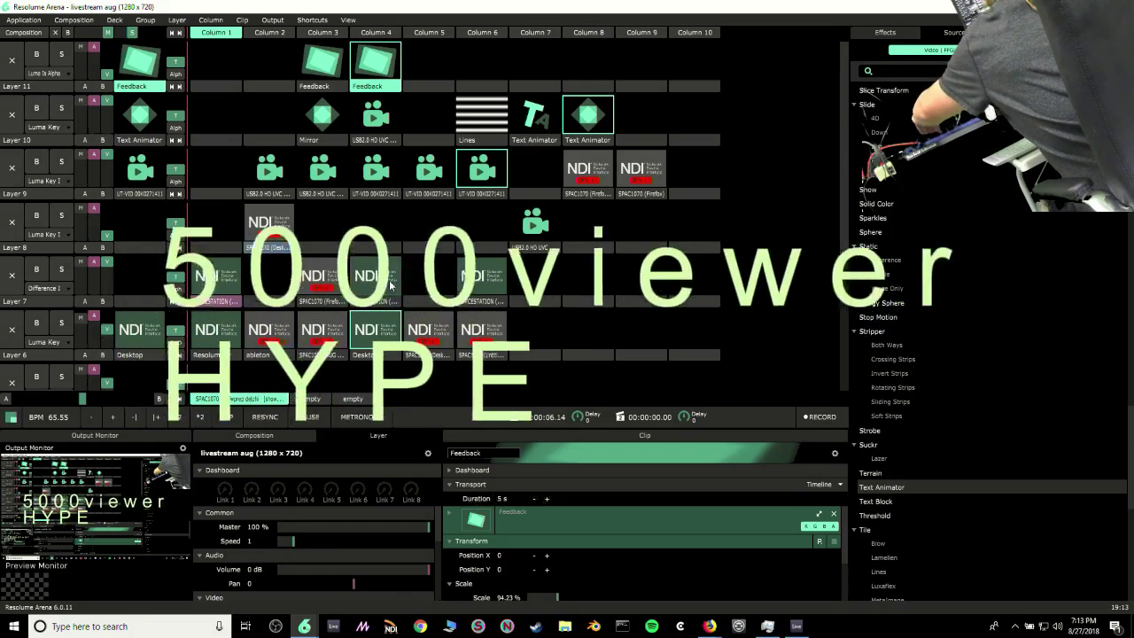
Launch the SPACESTATION (Firefox [1]) NDI clip in Layer 7, Column 1 to show the stream chat
scroll(368, 298, down, 1)
click(216, 250)
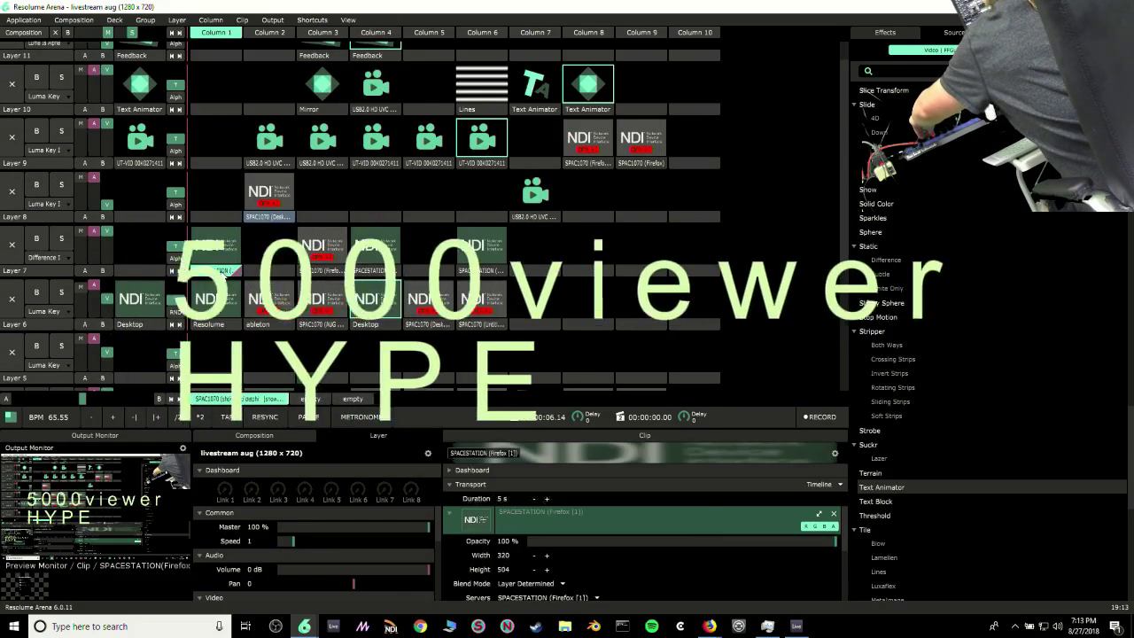
click(214, 250)
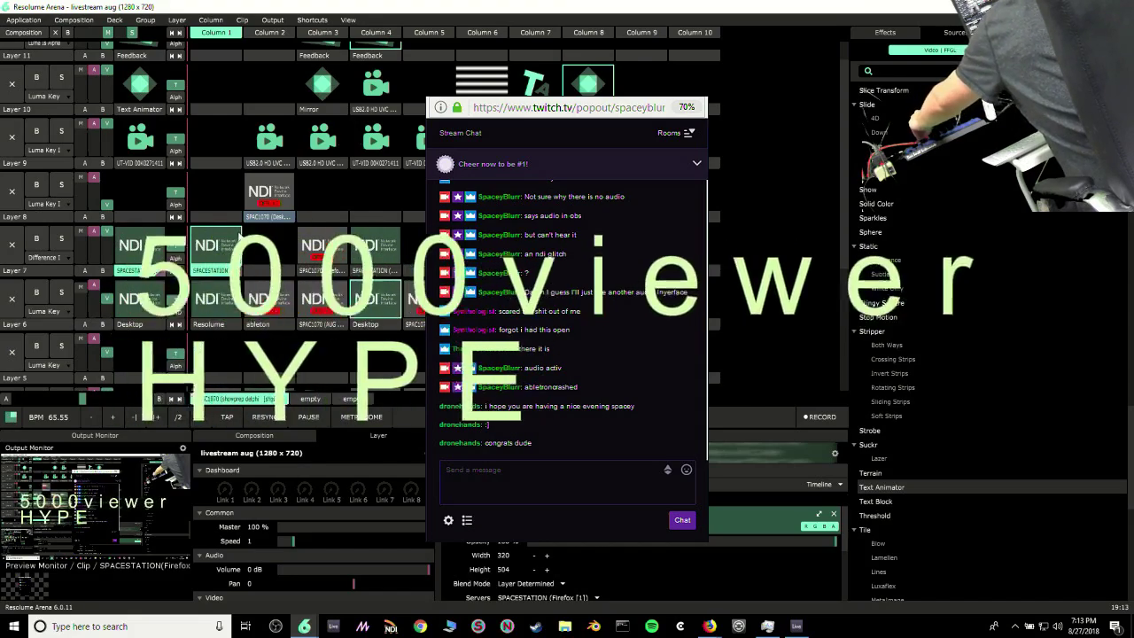
Bring up Layer 11's video level to mix in the feedback effect, and clear the Desktop clip from Layer 6
scroll(600, 564, down, 2)
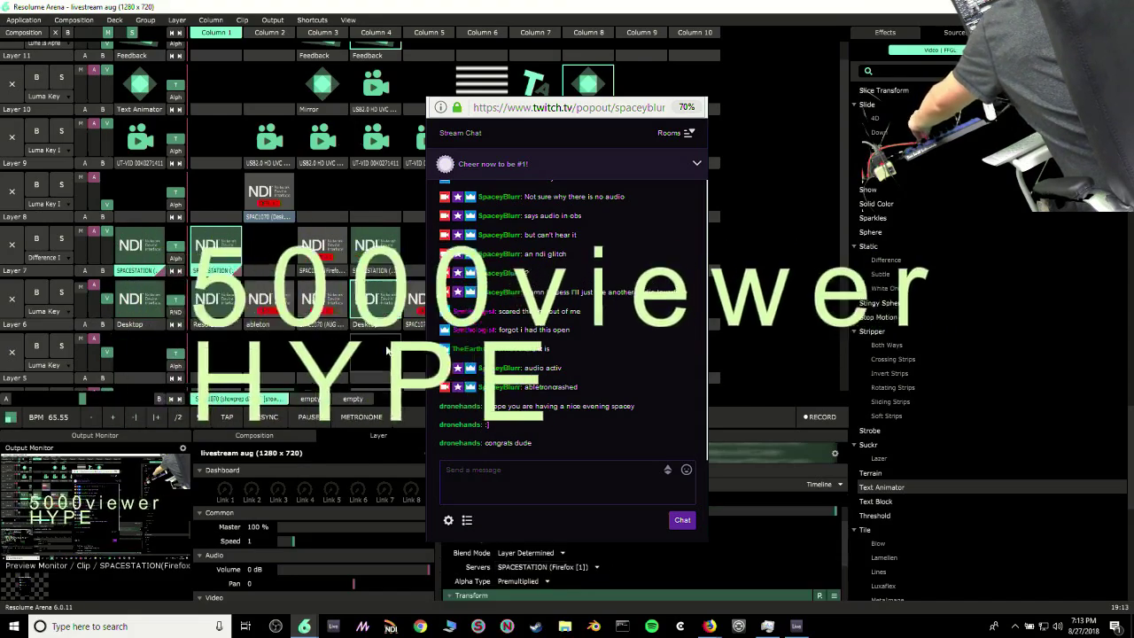
scroll(155, 168, up, 1)
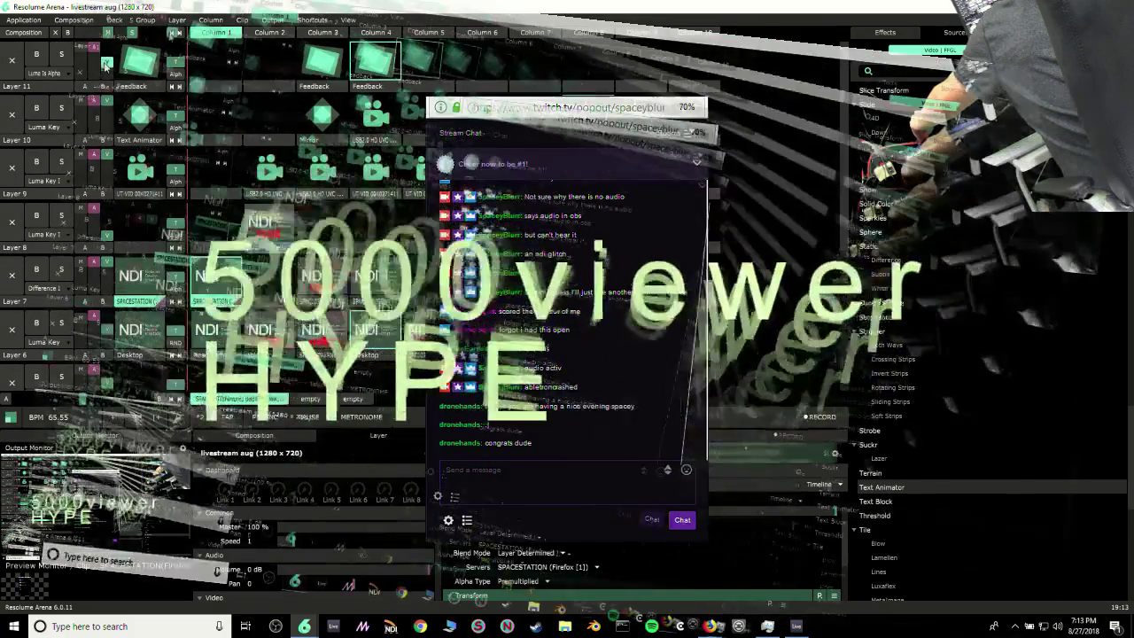
click(12, 331)
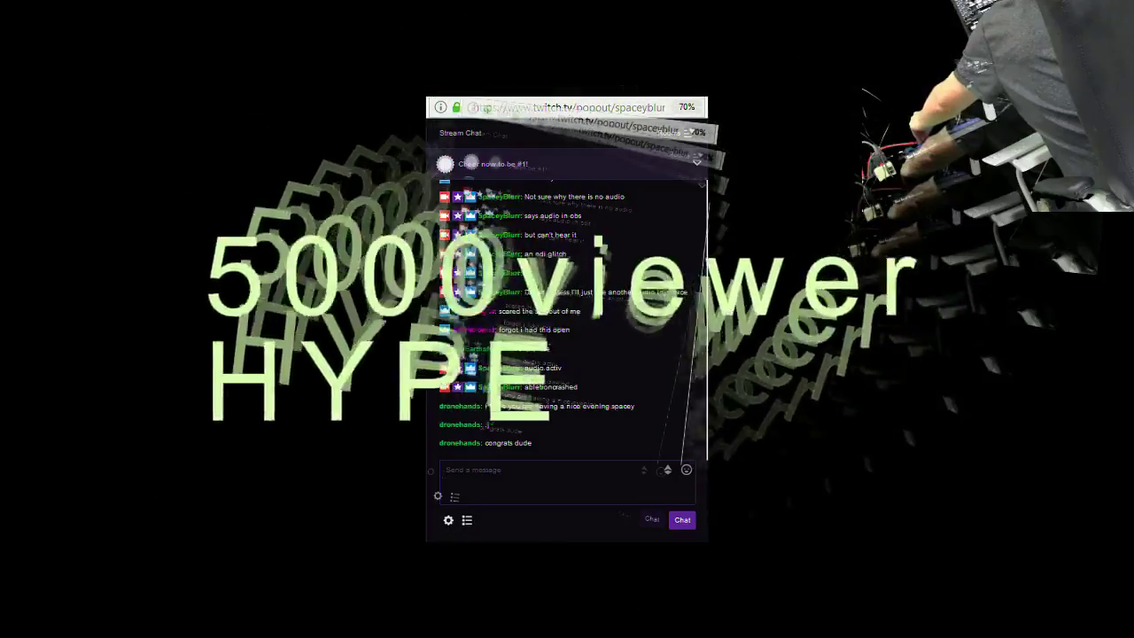